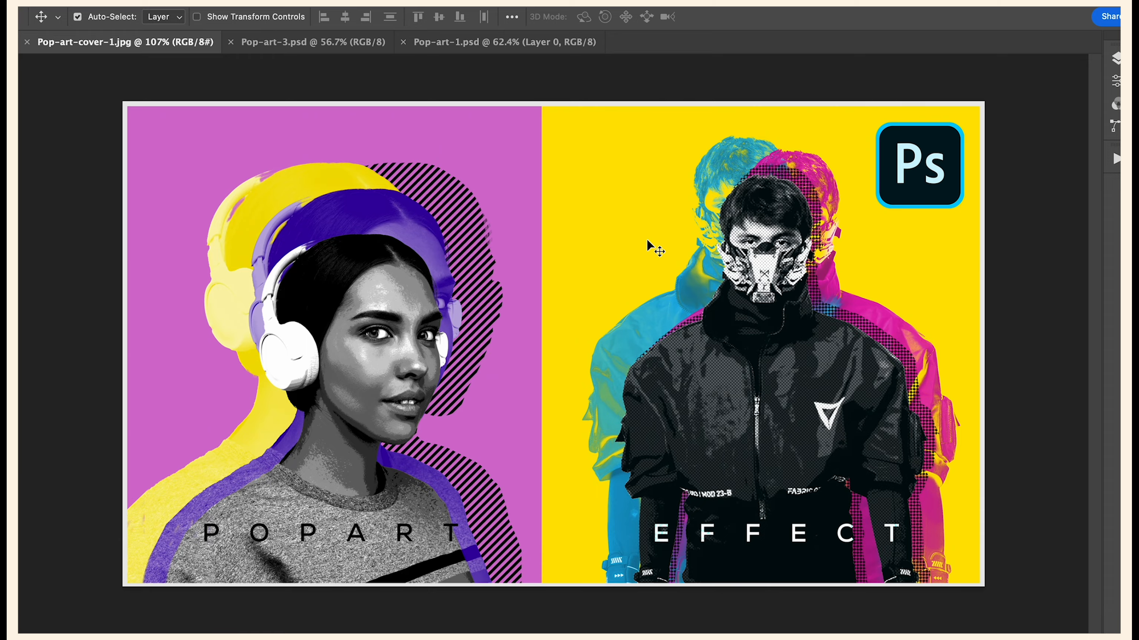
# Step: Examine the finished pop art cover, switch to Pop-art-1.psd and inspect Layer 0 with its smart filters
pyautogui.scroll(1, 491, 303)
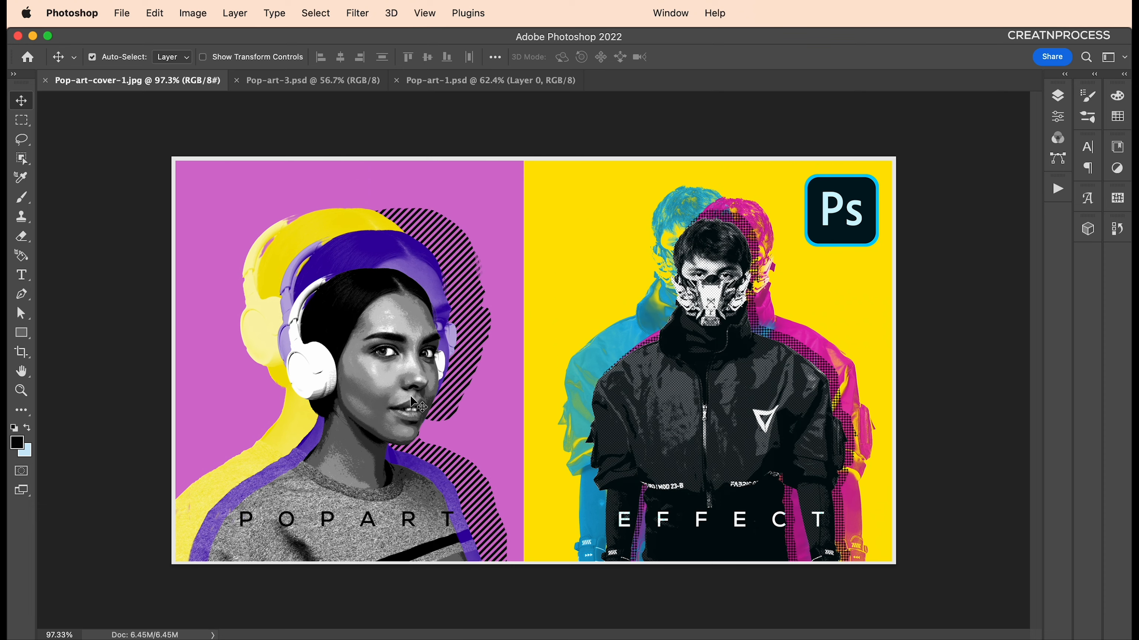
pyautogui.scroll(2, 570, 370)
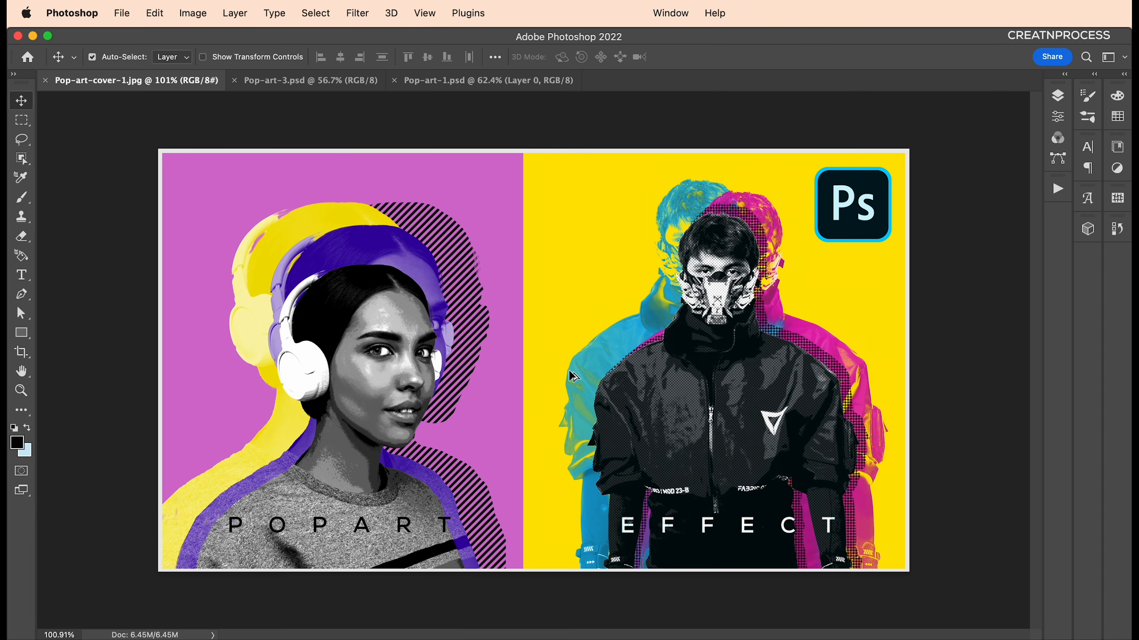
pyautogui.press('super+0')
pyautogui.click(469, 85)
pyautogui.scroll(-5, 946, 513)
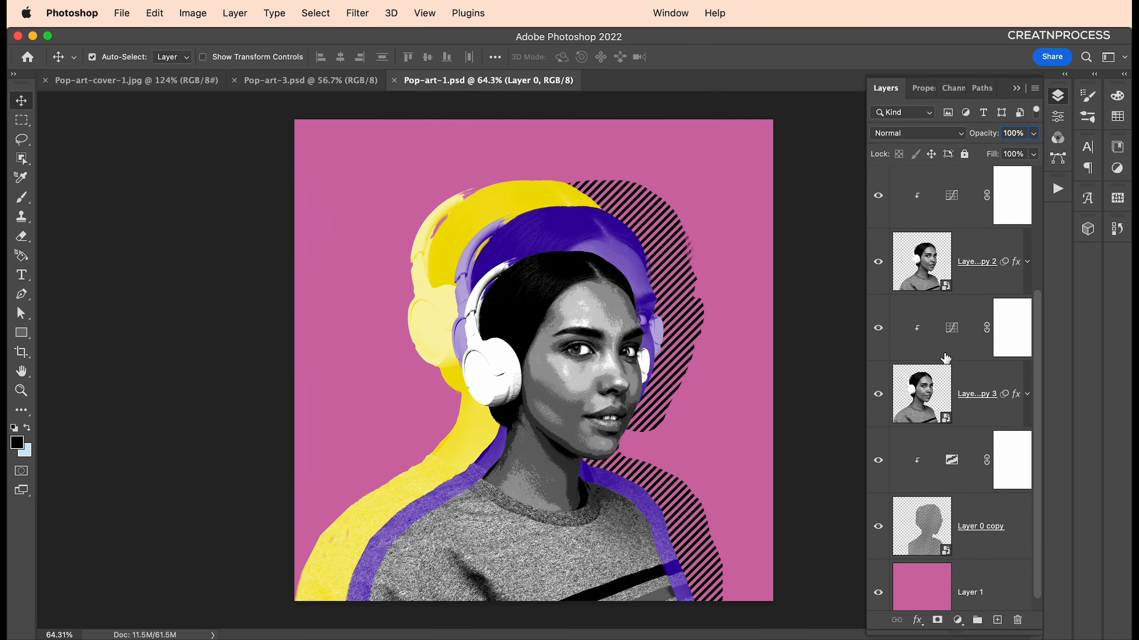
pyautogui.scroll(4, 946, 513)
pyautogui.scroll(2, 946, 514)
pyautogui.click(982, 209)
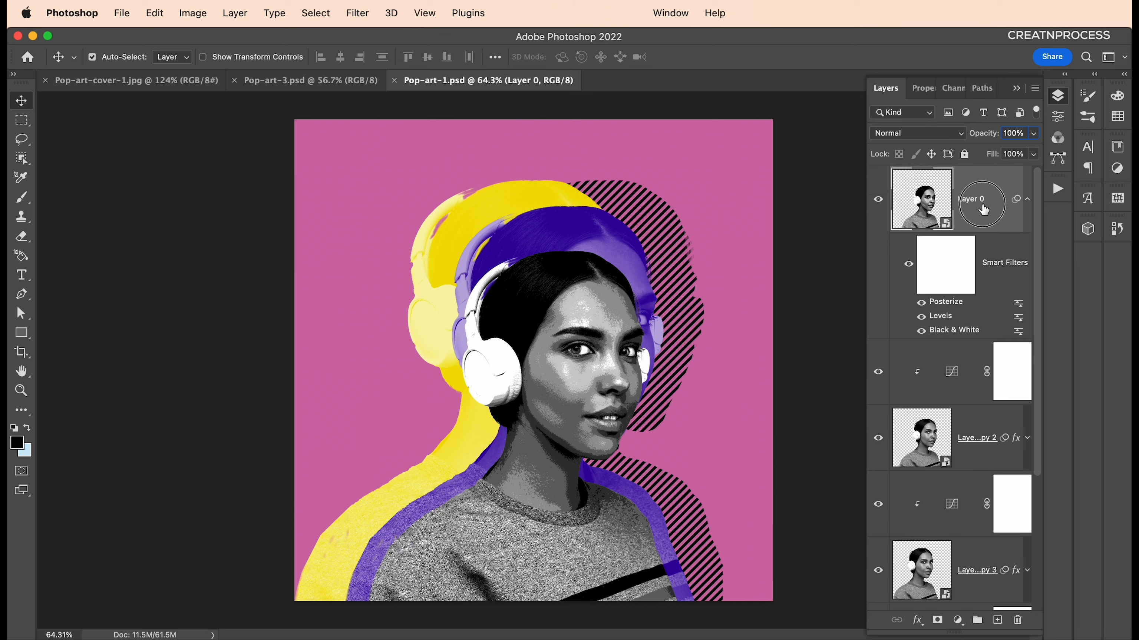
# Step: Inspect the layers below Layer 0, covering the two coloured portrait copies and the striped silhouette layer
pyautogui.scroll(-1, 969, 278)
pyautogui.click(960, 406)
pyautogui.scroll(-3, 960, 406)
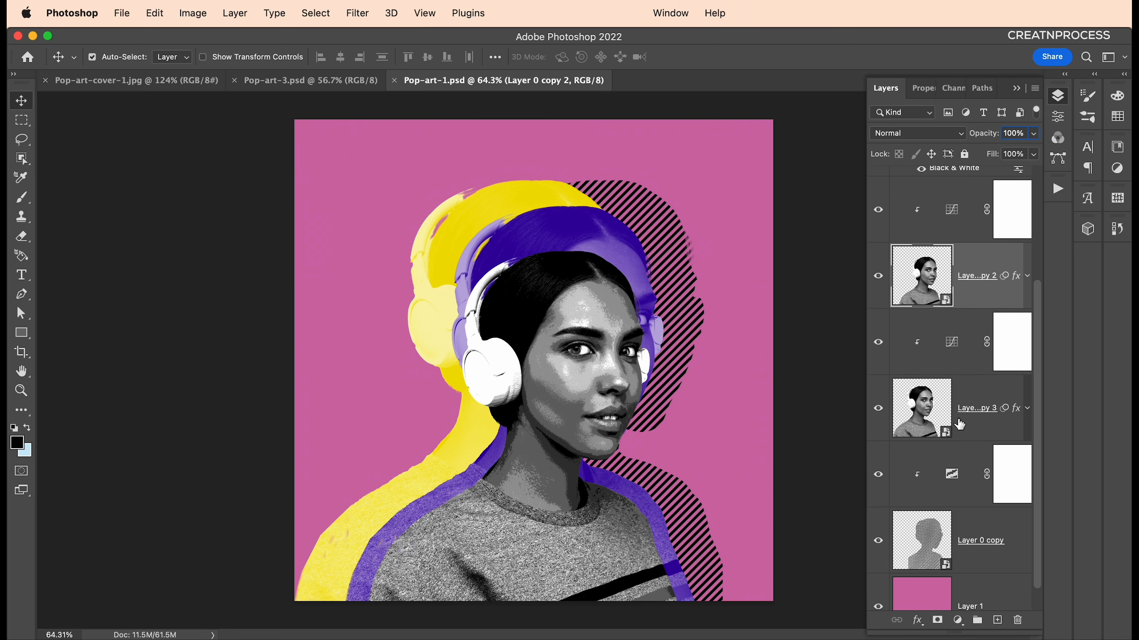
pyautogui.click(959, 425)
pyautogui.scroll(-1, 953, 497)
pyautogui.scroll(1, 953, 497)
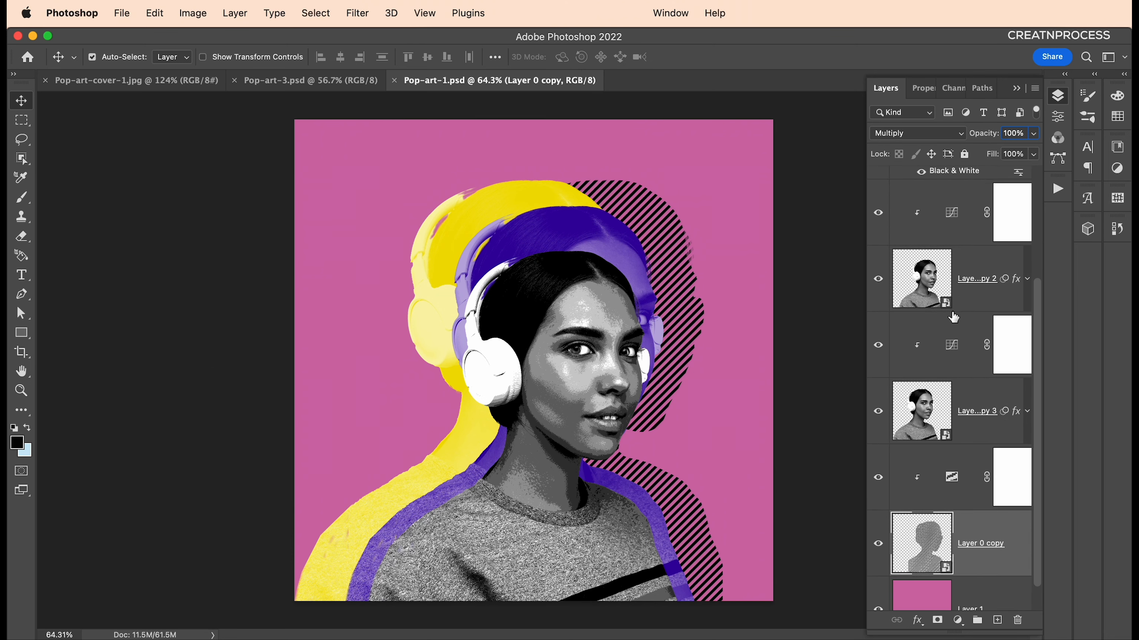
pyautogui.click(944, 292)
pyautogui.click(944, 425)
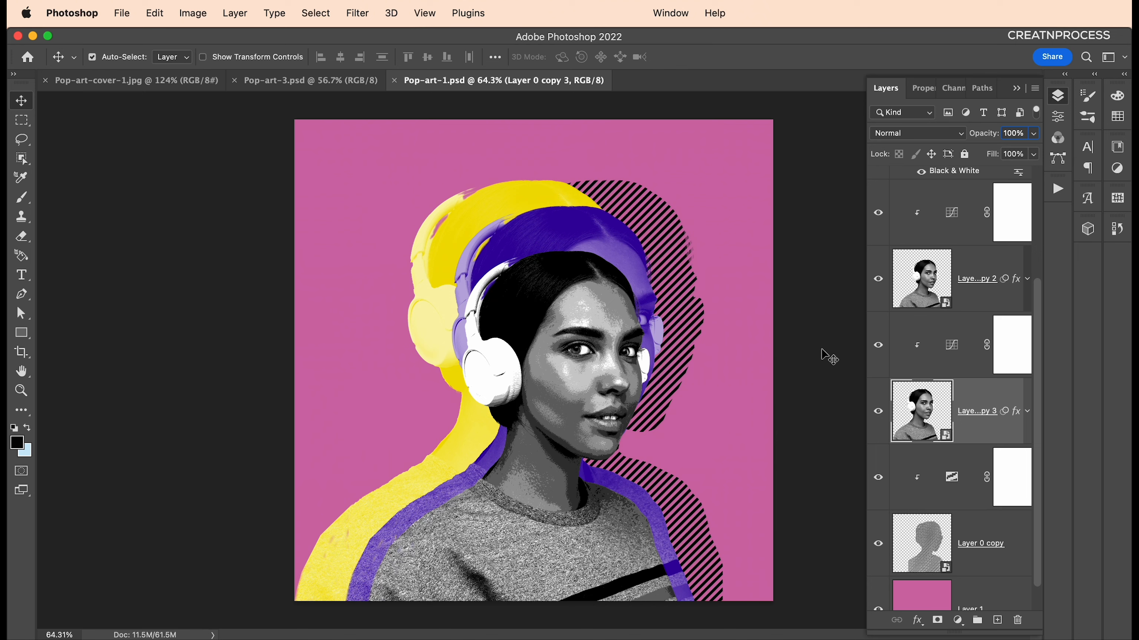
# Step: Toggle the visibility of the striped silhouette layer off and on, and return to Layer 0
pyautogui.scroll(-1, 923, 493)
pyautogui.click(926, 516)
pyautogui.click(878, 512)
pyautogui.click(878, 512)
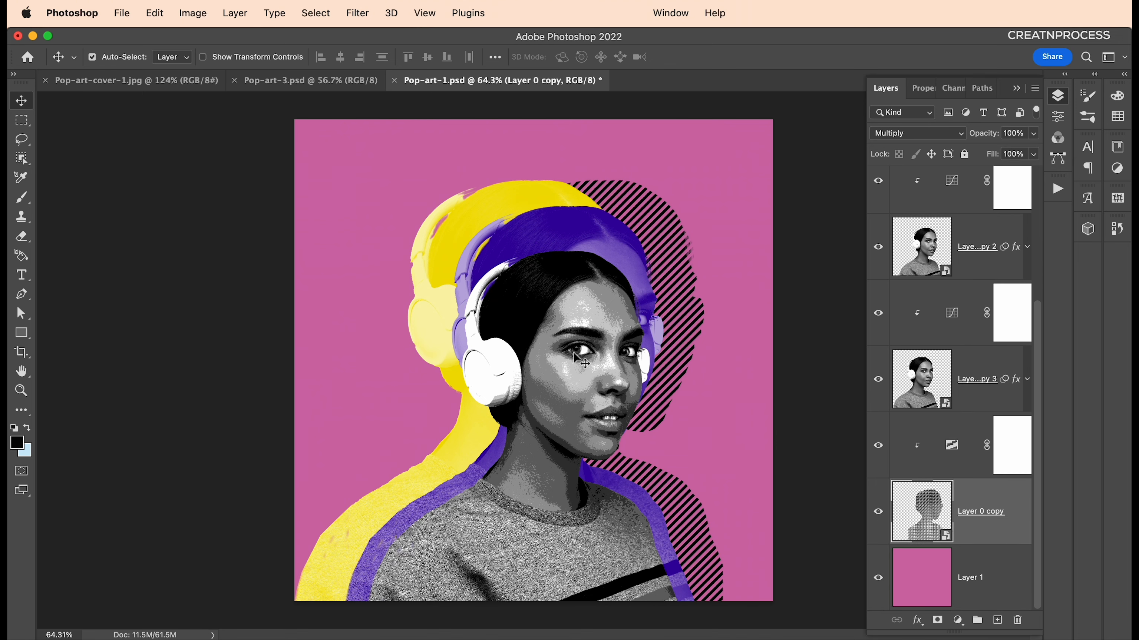
pyautogui.scroll(3, 948, 251)
pyautogui.click(956, 220)
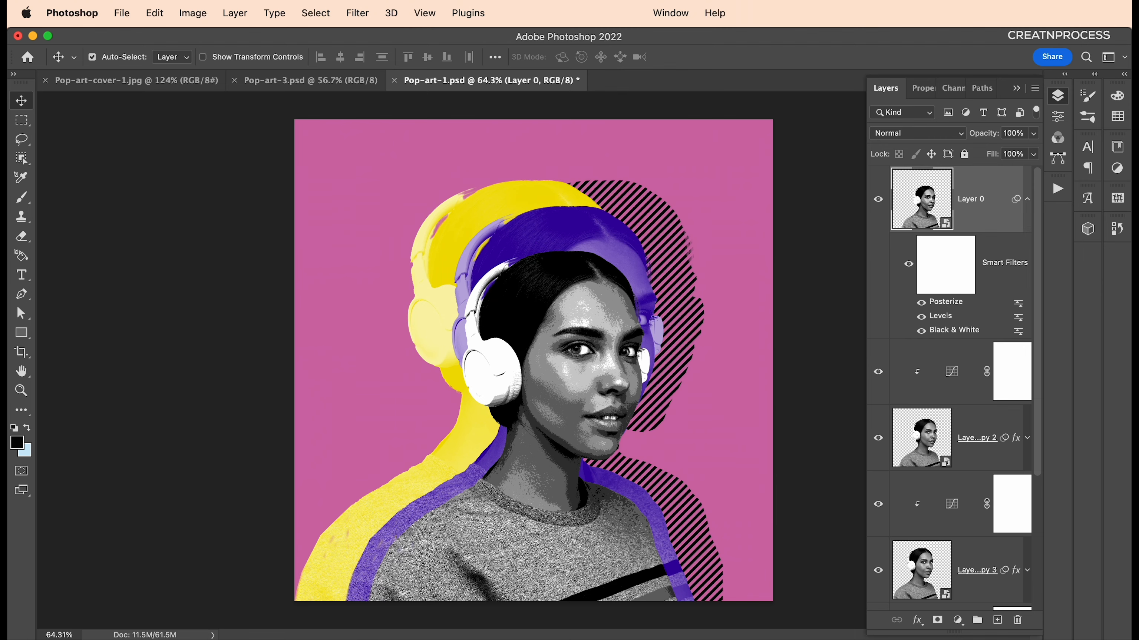
# Step: Switch to Finder and open the portrait pexels-sound-on-3756914.jpg with Adobe Photoshop 2022
pyautogui.press('super+Tab')
pyautogui.rightClick(766, 256)
pyautogui.moveTo(802, 271)
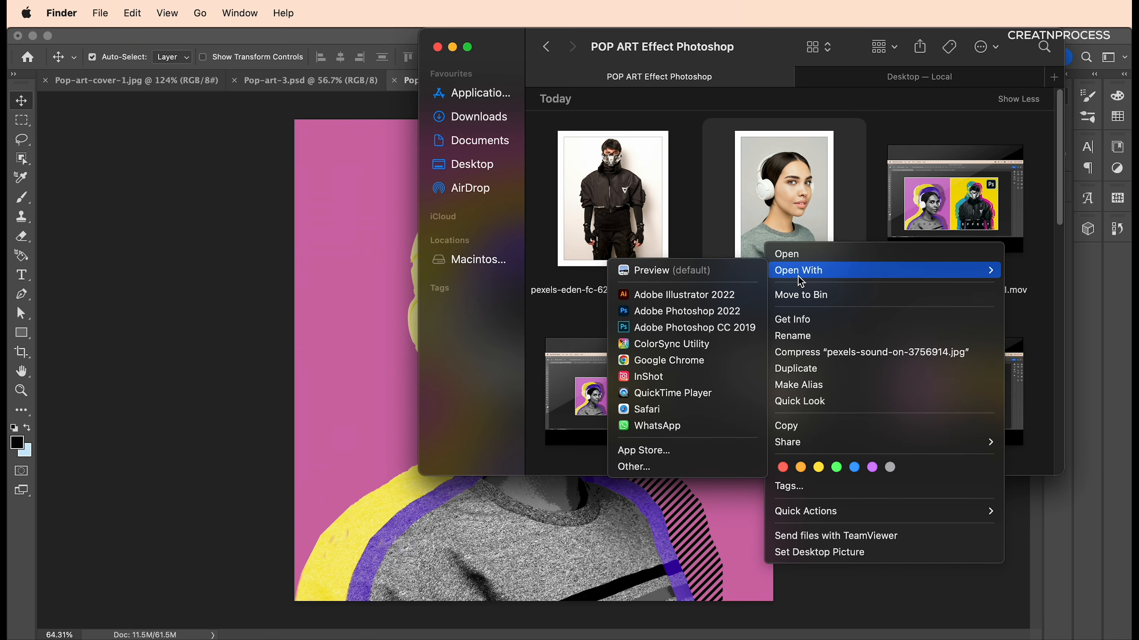
pyautogui.click(712, 312)
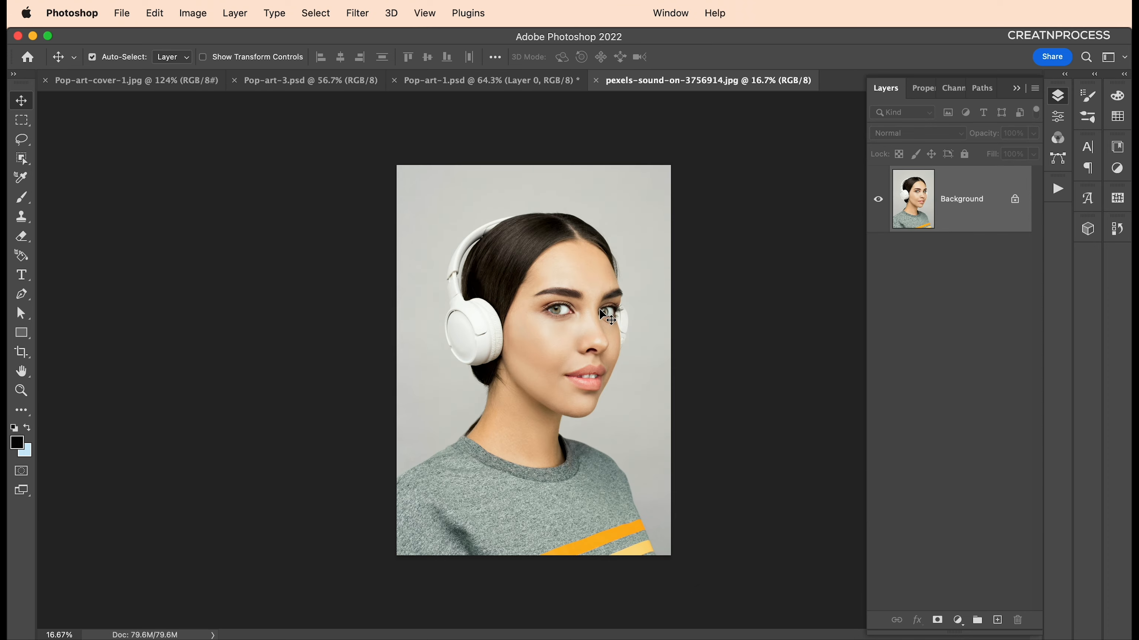
pyautogui.scroll(2, 590, 324)
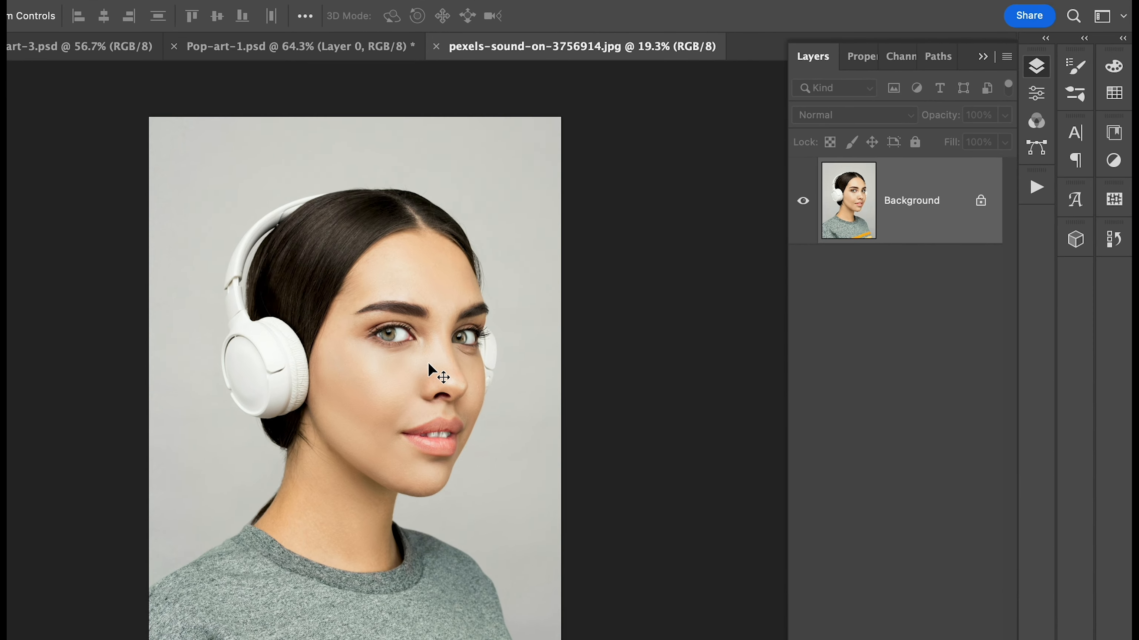
# Step: Convert the portrait's Background layer to a smart object
pyautogui.rightClick(913, 241)
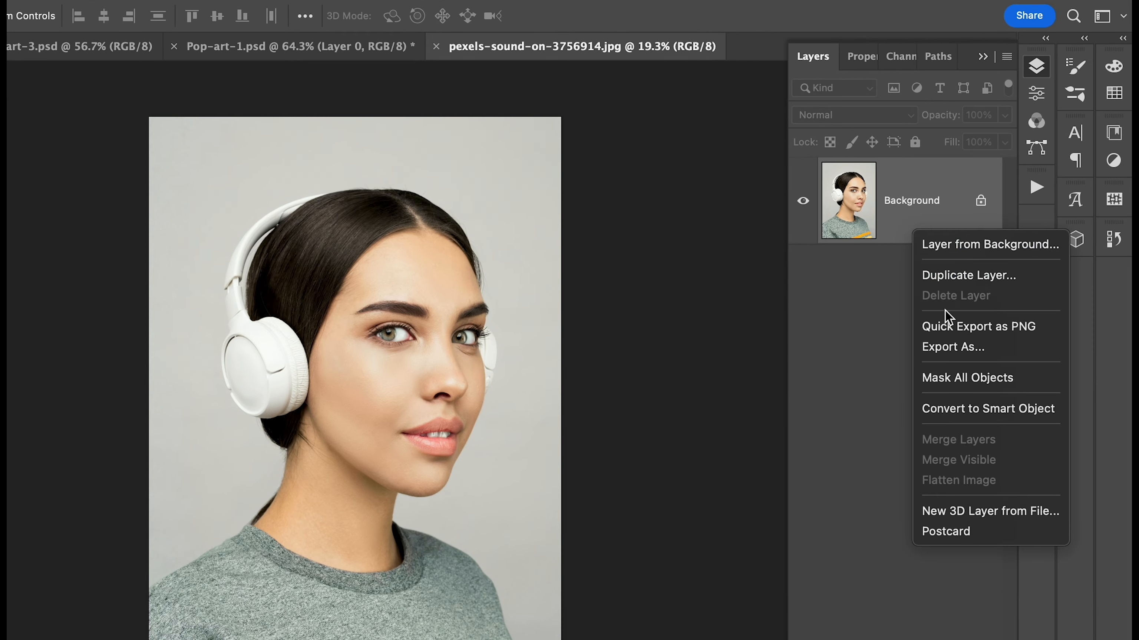
pyautogui.click(964, 409)
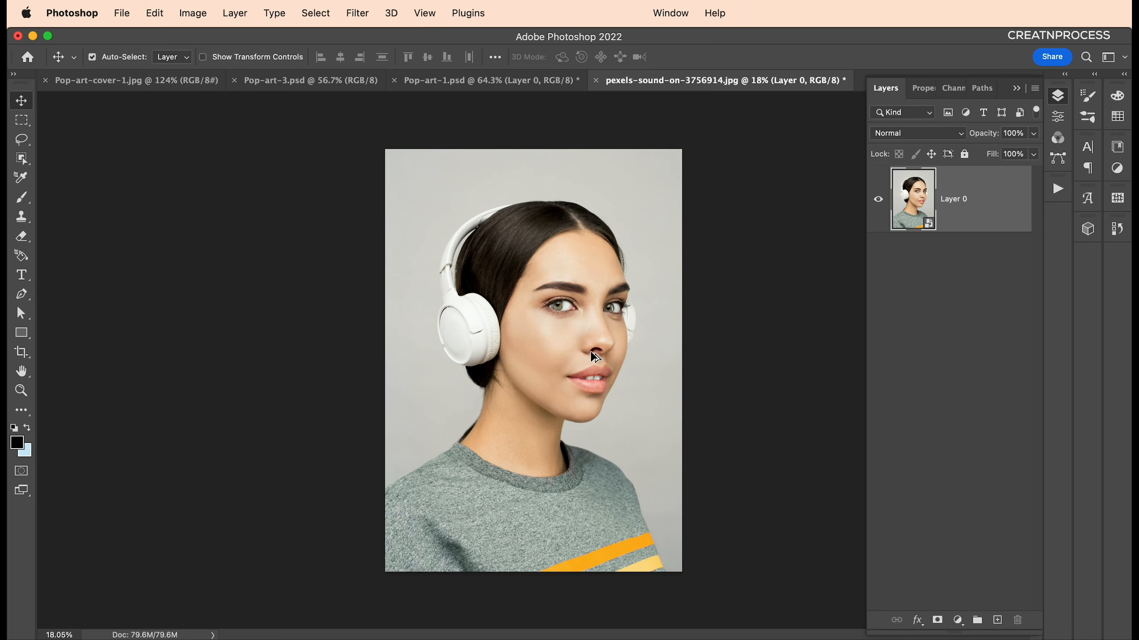
pyautogui.scroll(1, 590, 351)
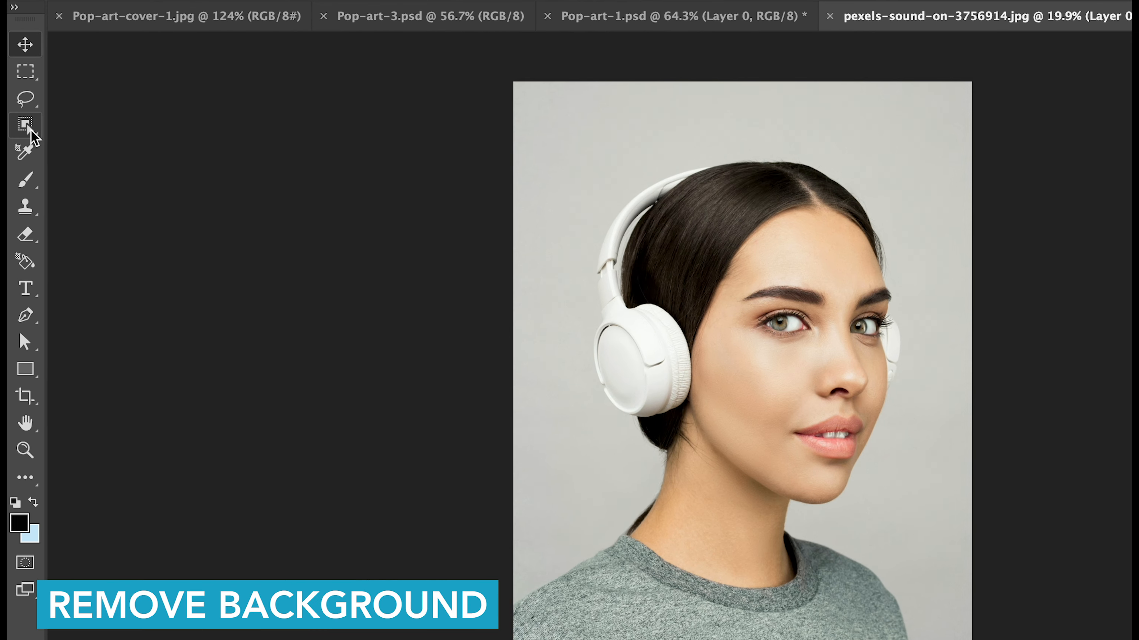
# Step: Select the woman with the Object Selection tool by enclosing her whole figure in a rectangle
pyautogui.moveTo(30, 130); pyautogui.dragTo(69, 130)
pyautogui.moveTo(511, 132); pyautogui.dragTo(609, 316)
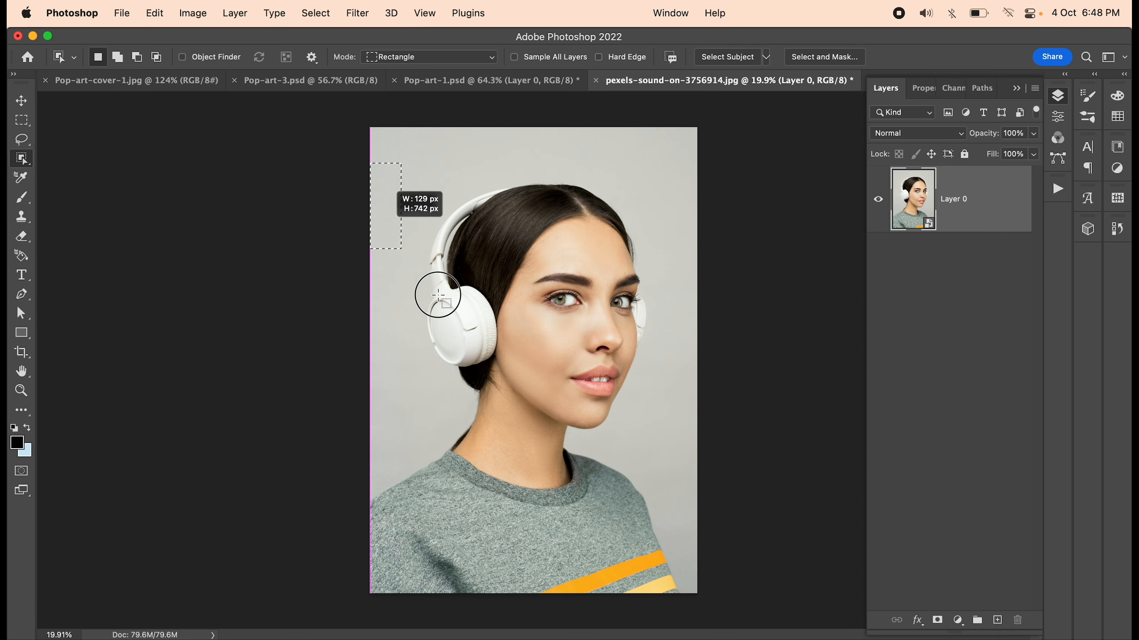
pyautogui.moveTo(438, 295); pyautogui.dragTo(695, 593)
pyautogui.press('alt')
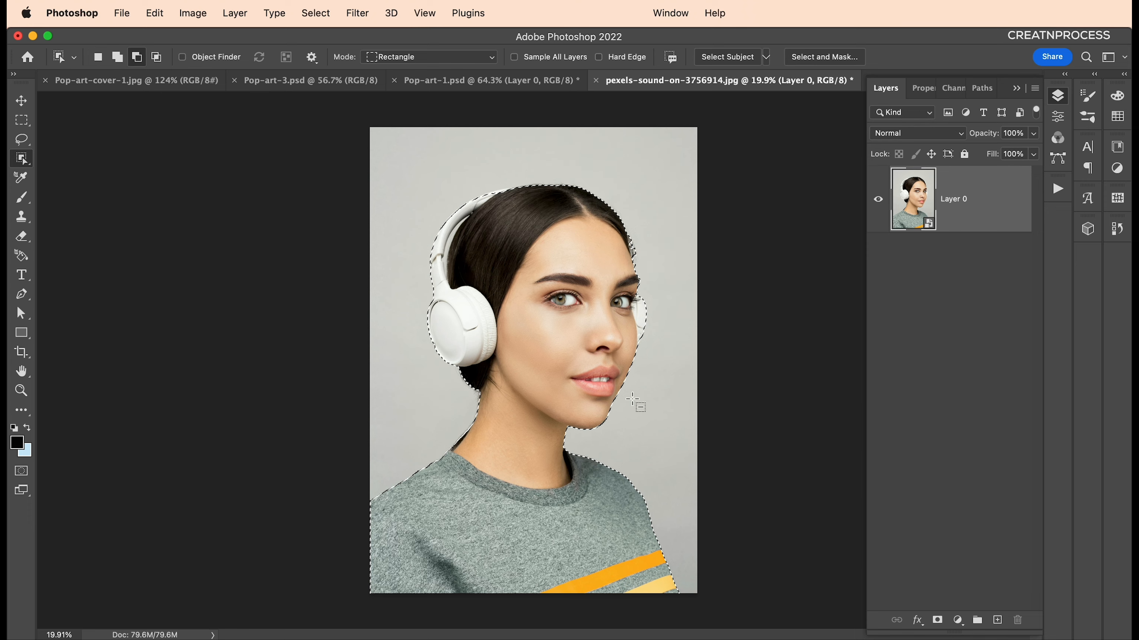
# Step: Inspect the selection edge closely around the hair, headphones, neck and shoulder
pyautogui.scroll(10, 634, 400)
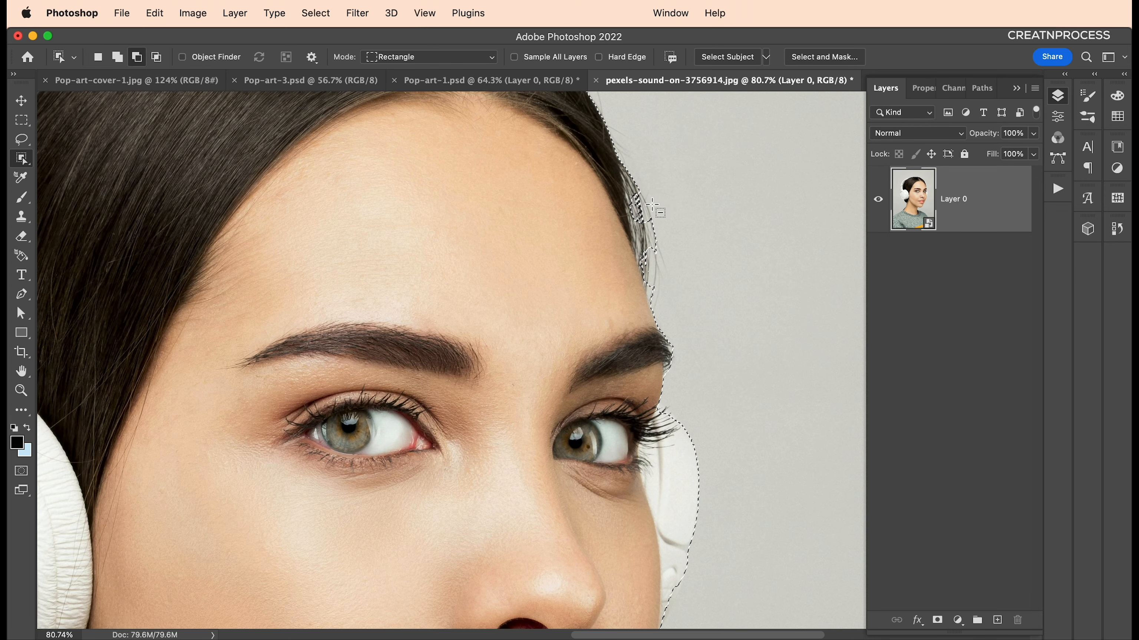
pyautogui.scroll(-6, 632, 207)
pyautogui.scroll(1, 339, 282)
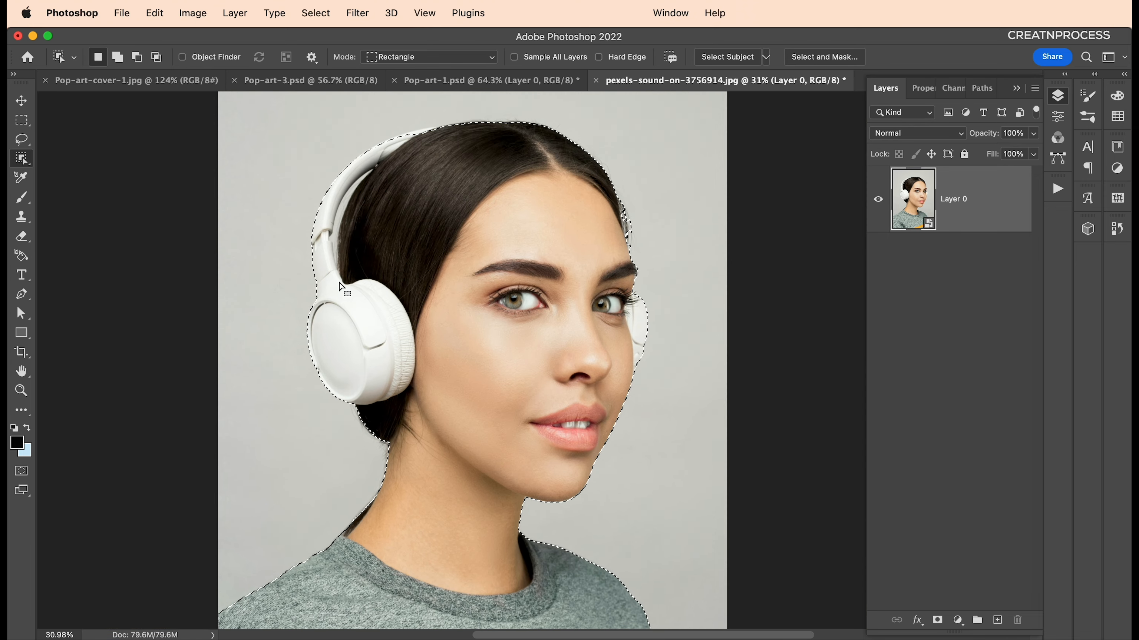
pyautogui.scroll(5, 255, 247)
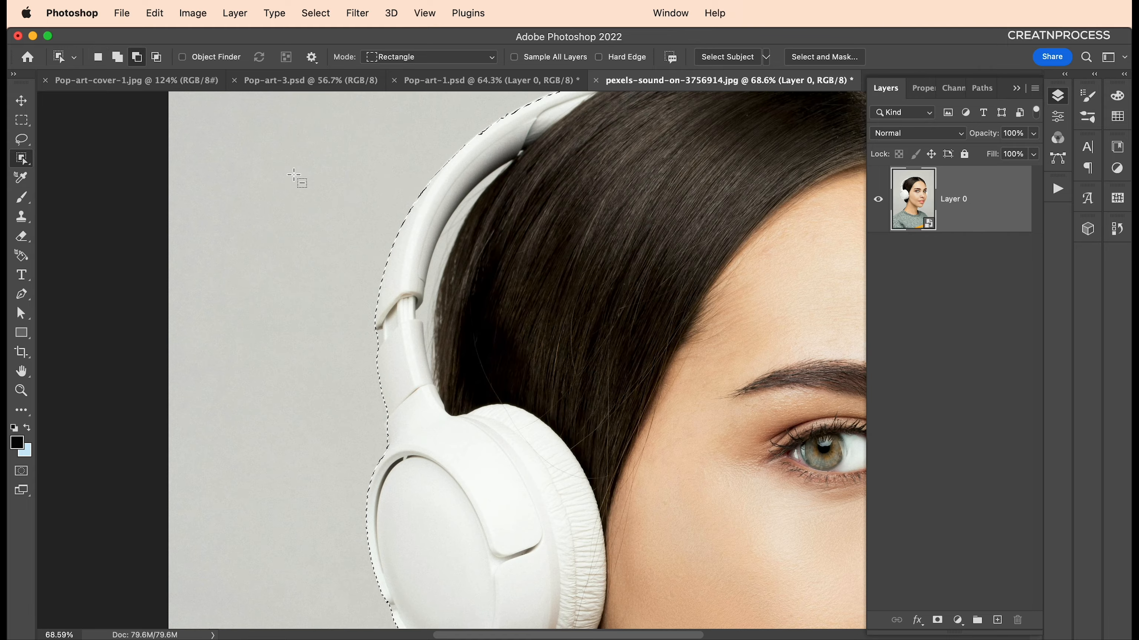
pyautogui.scroll(-12, 448, 215)
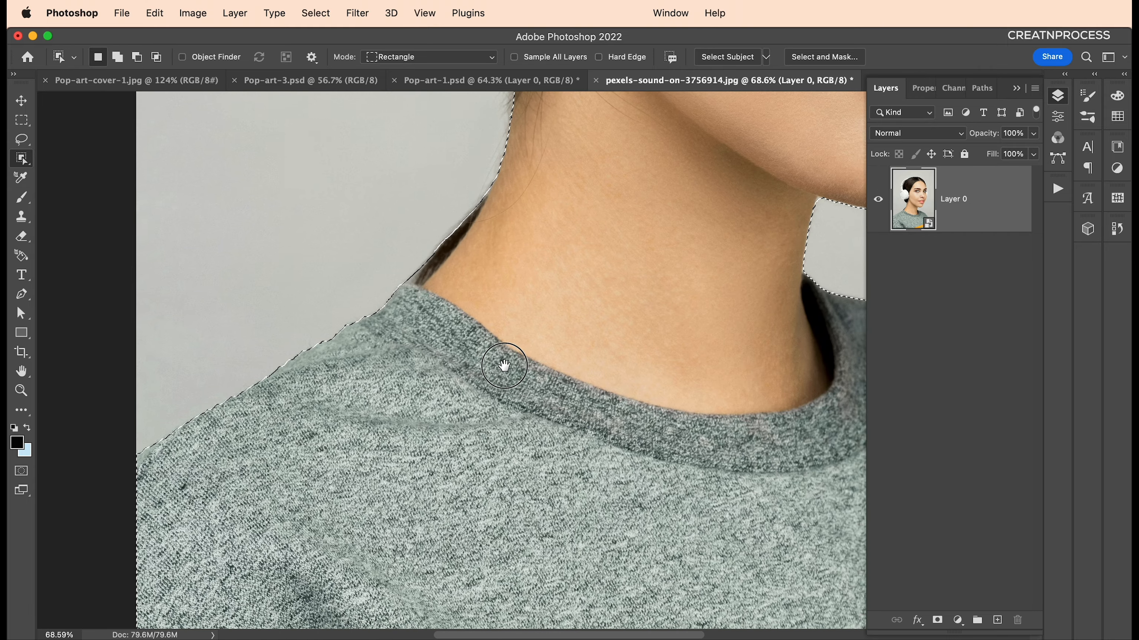
pyautogui.scroll(15, 446, 229)
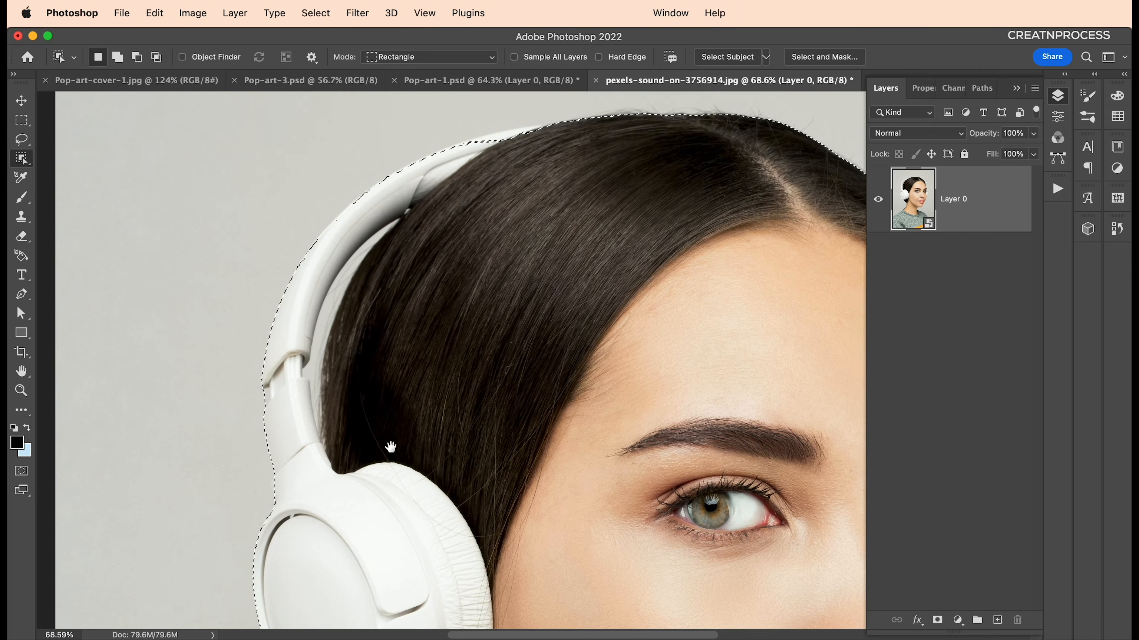
pyautogui.scroll(-5, 348, 338)
pyautogui.hscroll(3, 428, 358)
pyautogui.scroll(2, 445, 238)
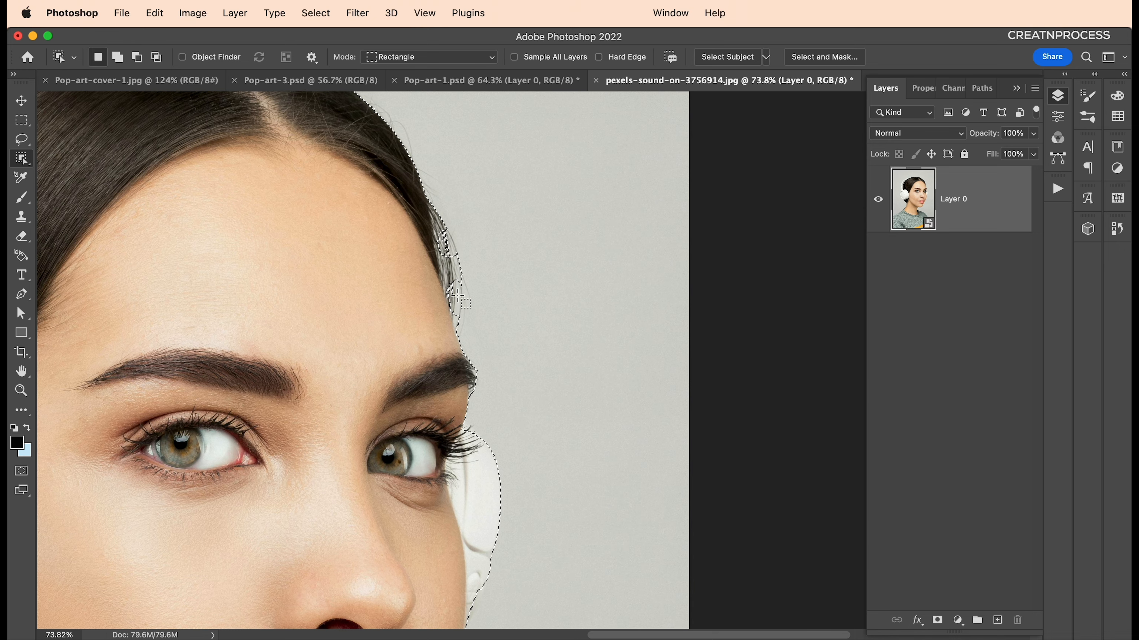
# Step: Refine the selection beside the forehead by subtracting the loose hair strands and adding that area back
pyautogui.press('shift')
pyautogui.moveTo(444, 320); pyautogui.dragTo(430, 180)
pyautogui.press('alt')
pyautogui.scroll(-2, 347, 218)
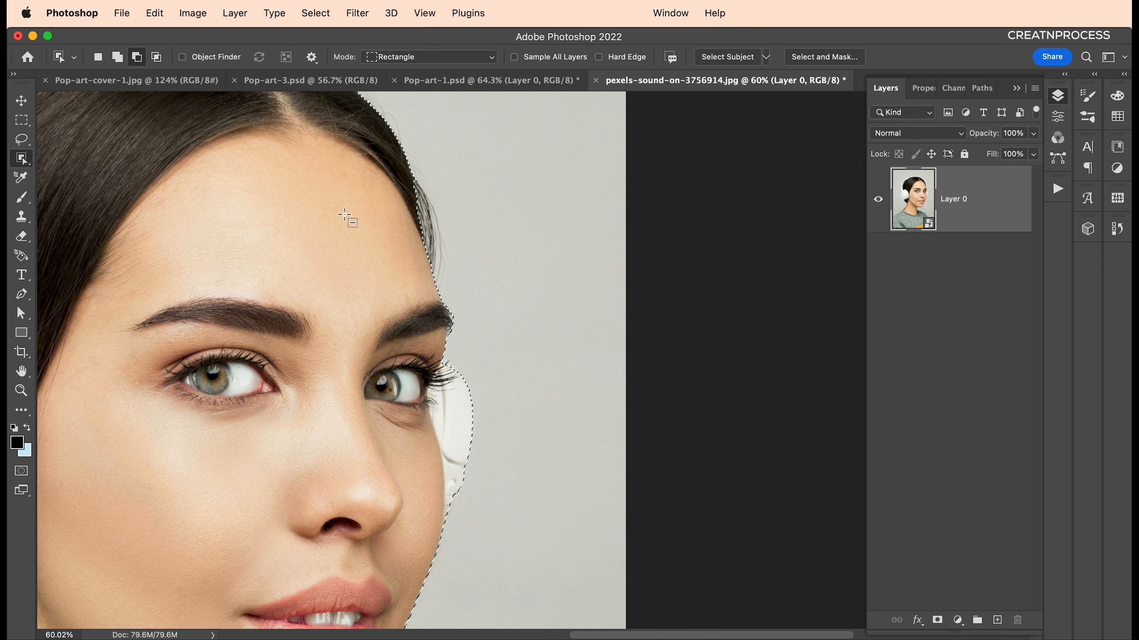
pyautogui.moveTo(348, 162); pyautogui.dragTo(462, 290)
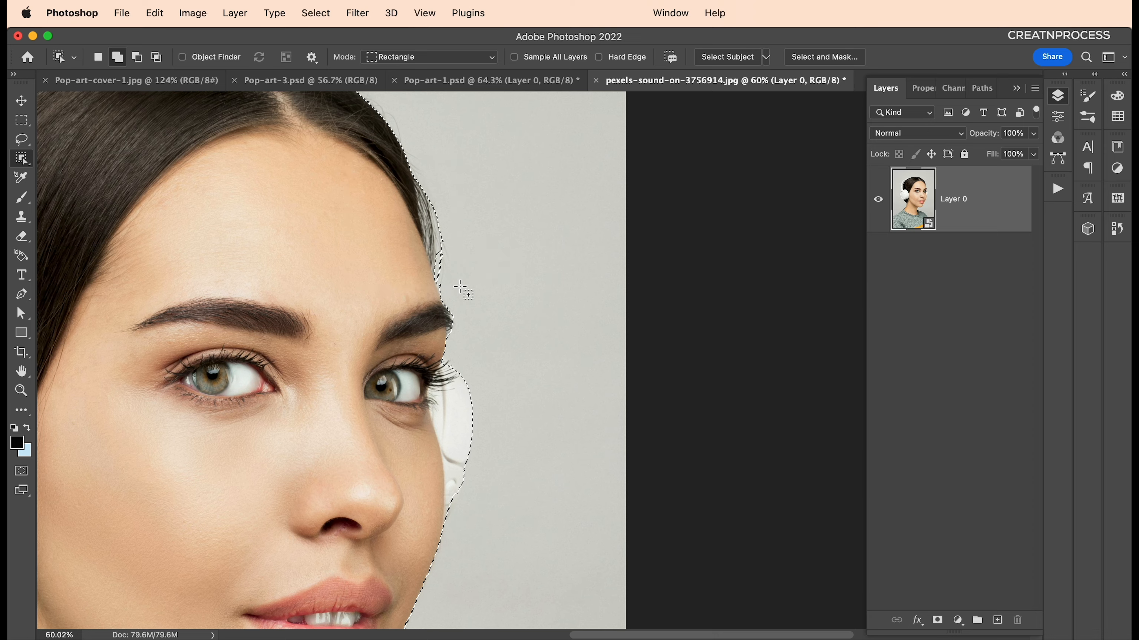
# Step: Subtract the leftover background in the corner between the chin and the neck from the selection
pyautogui.scroll(2, 479, 416)
pyautogui.moveTo(479, 416); pyautogui.dragTo(506, 320)
pyautogui.moveTo(474, 416); pyautogui.dragTo(506, 207)
pyautogui.moveTo(464, 429); pyautogui.dragTo(529, 248)
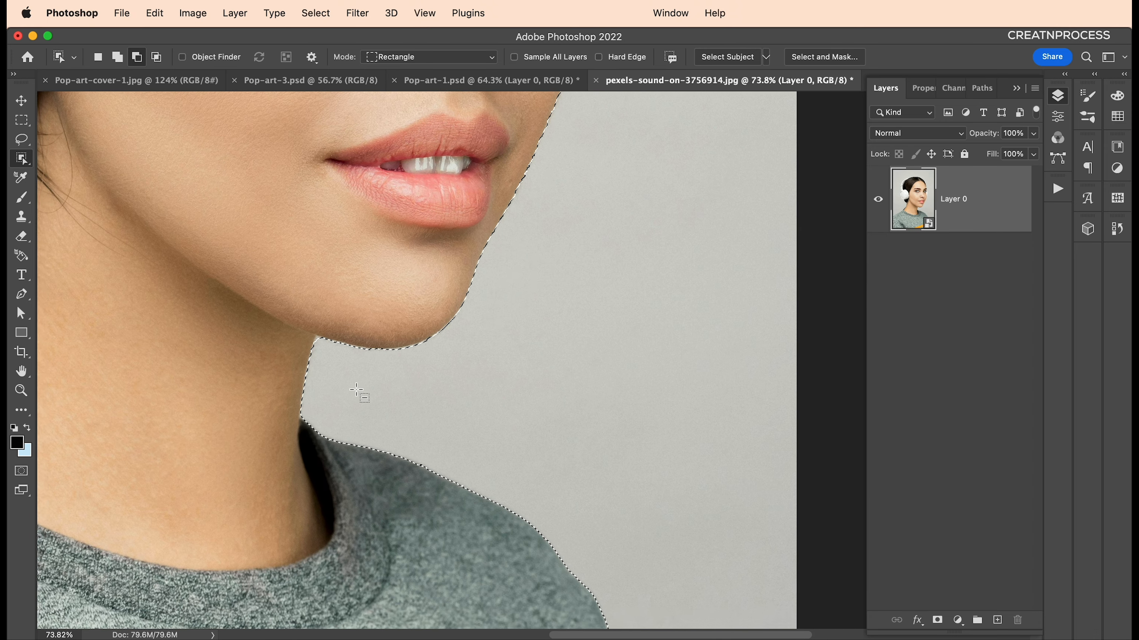
pyautogui.scroll(5, 326, 412)
pyautogui.scroll(2, 292, 410)
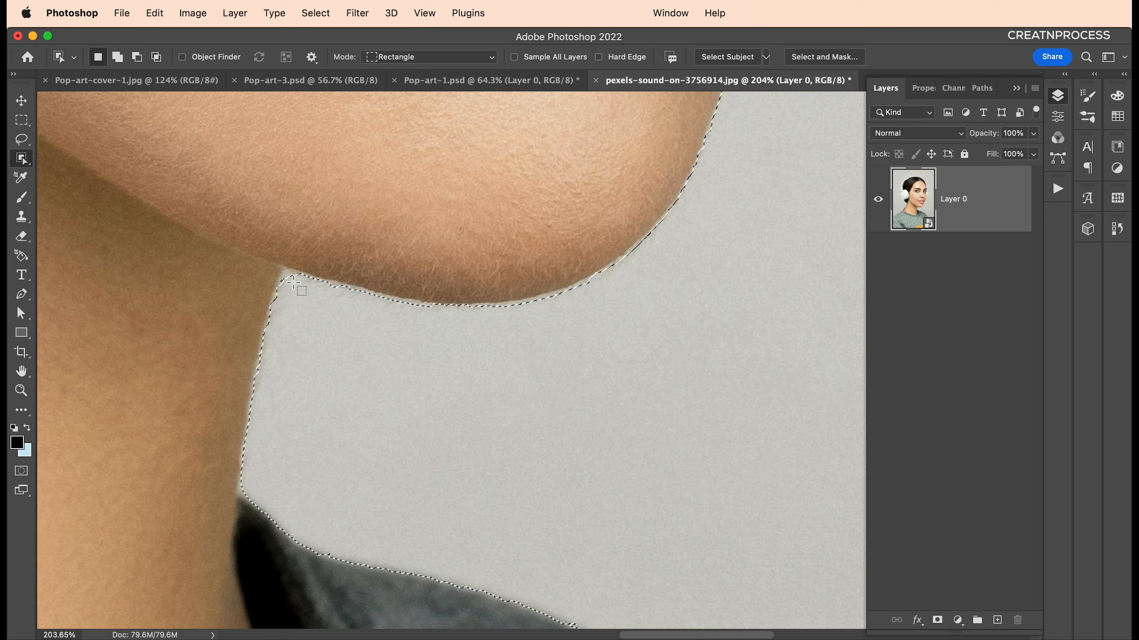
pyautogui.press('alt')
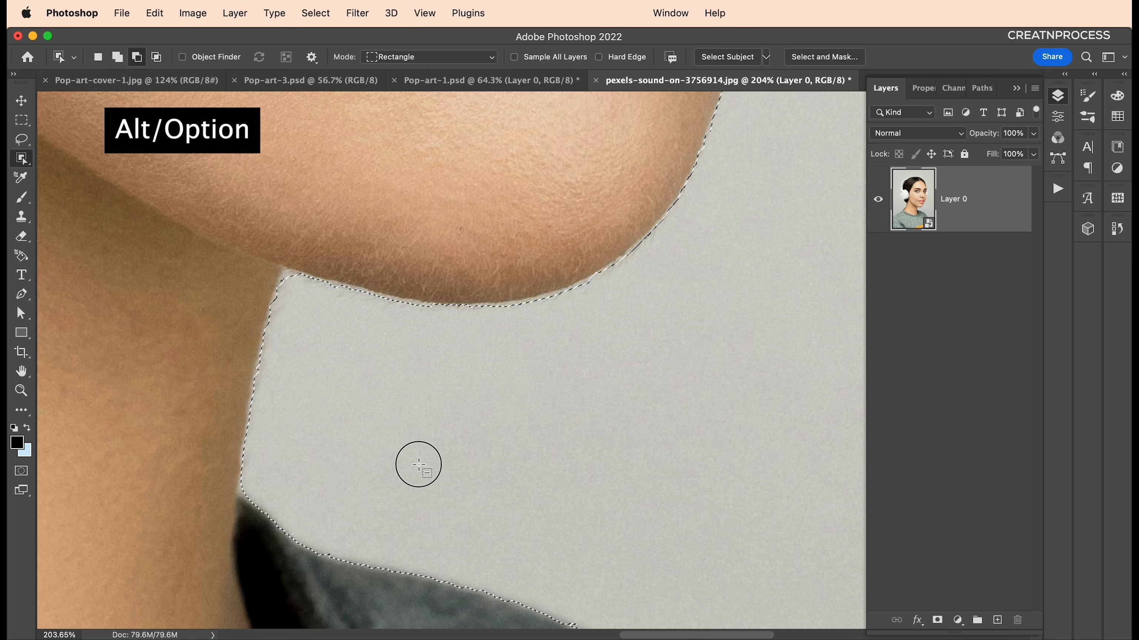
pyautogui.moveTo(418, 465); pyautogui.dragTo(263, 246)
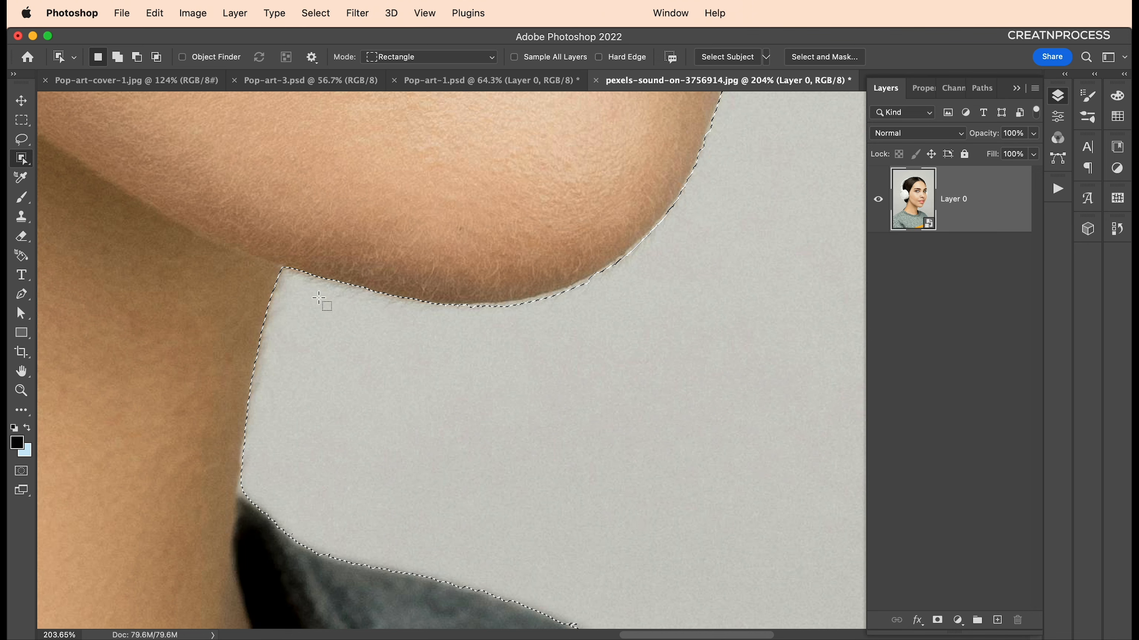
# Step: Subtract the remaining background along the underside of the chin from the selection
pyautogui.moveTo(363, 420); pyautogui.dragTo(434, 417)
pyautogui.moveTo(568, 469); pyautogui.dragTo(312, 345)
pyautogui.moveTo(521, 321); pyautogui.dragTo(437, 423)
pyautogui.moveTo(521, 486); pyautogui.dragTo(355, 288)
pyautogui.scroll(-3, 422, 345)
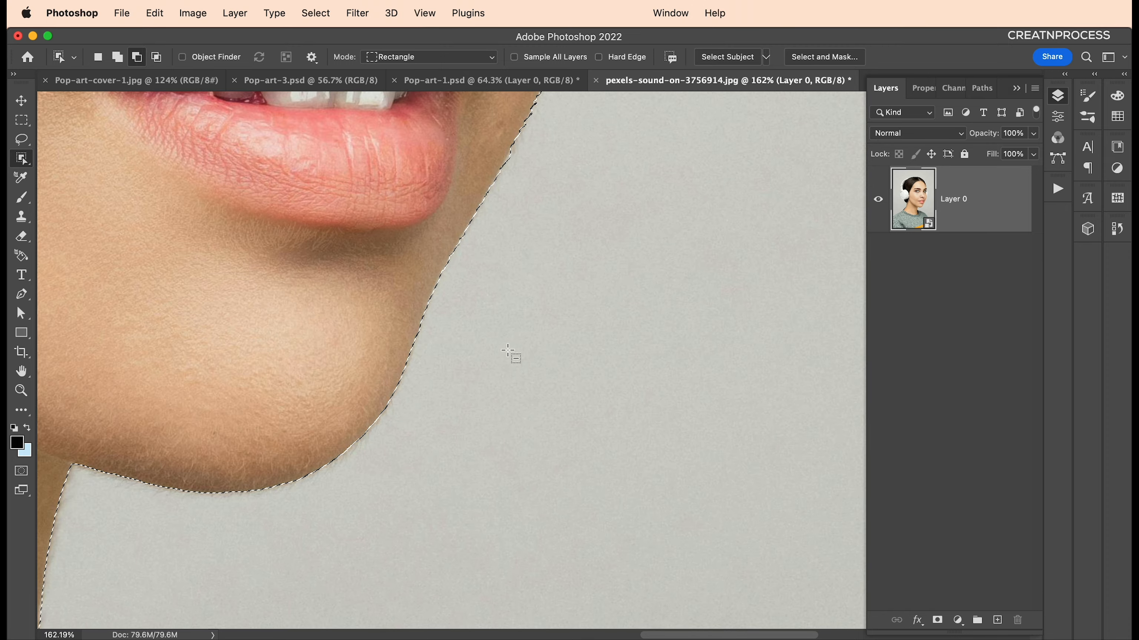
# Step: Subtract the leftover background along the jaw and cheek up to the far ear cup from the selection
pyautogui.moveTo(560, 257); pyautogui.dragTo(494, 378)
pyautogui.moveTo(550, 461); pyautogui.dragTo(403, 288)
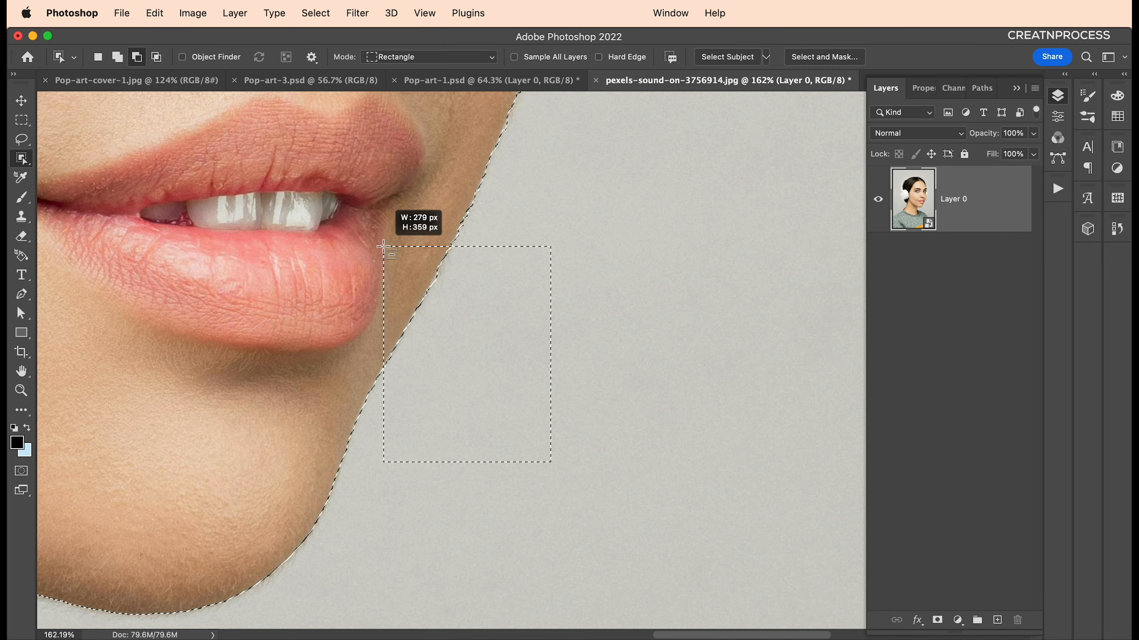
pyautogui.moveTo(383, 246); pyautogui.dragTo(383, 245)
pyautogui.moveTo(533, 231); pyautogui.dragTo(488, 382)
pyautogui.moveTo(528, 471); pyautogui.dragTo(403, 257)
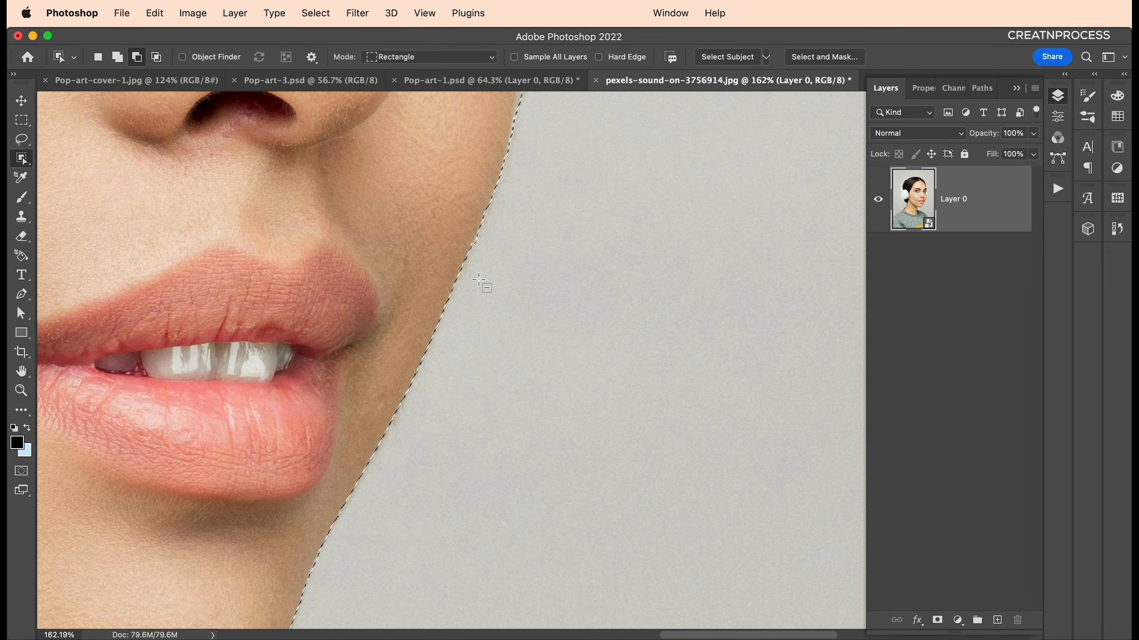
pyautogui.moveTo(520, 276); pyautogui.dragTo(471, 404)
pyautogui.moveTo(479, 524); pyautogui.dragTo(367, 328)
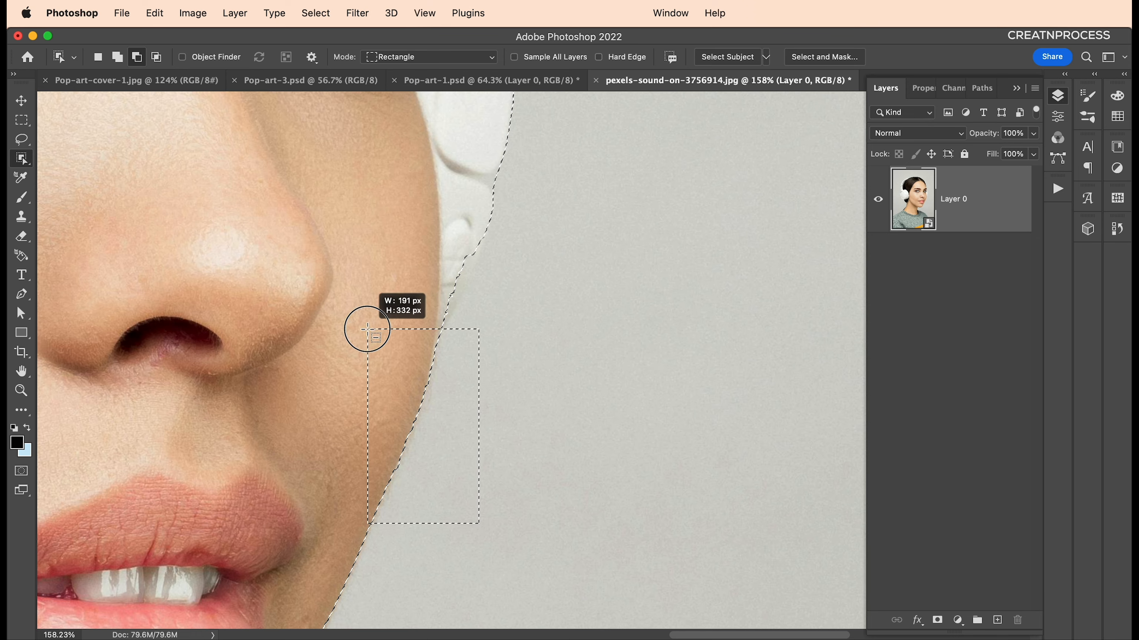
# Step: Check the overall selection outline around the woman and her headphones
pyautogui.scroll(-6, 428, 384)
pyautogui.moveTo(327, 383); pyautogui.dragTo(625, 290)
pyautogui.moveTo(389, 374); pyautogui.dragTo(450, 468)
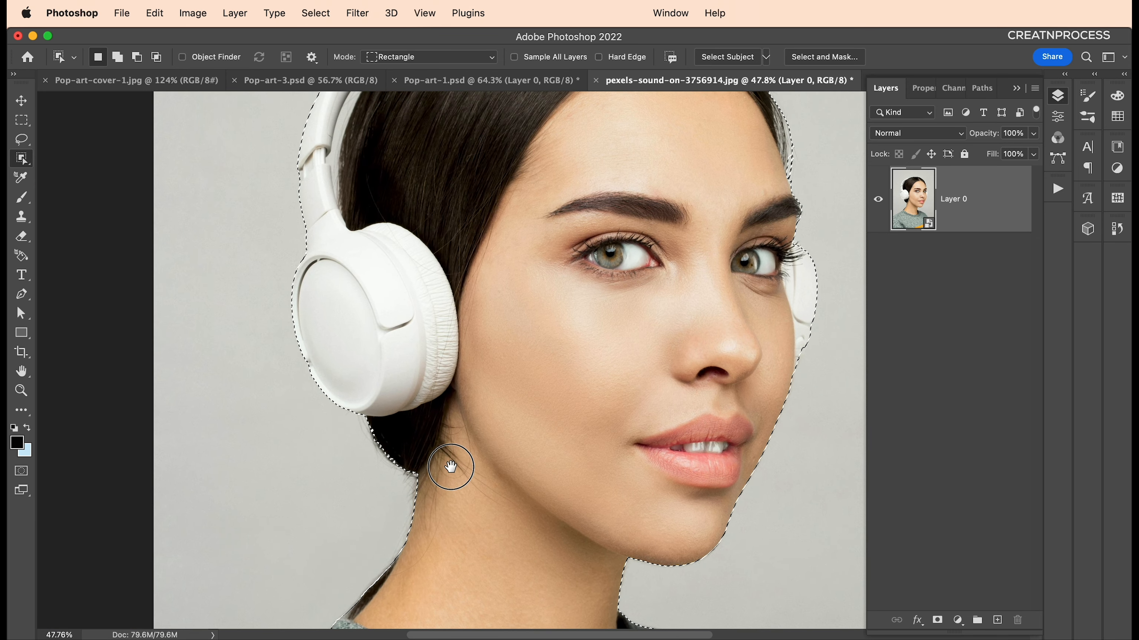
pyautogui.moveTo(437, 330); pyautogui.dragTo(371, 333)
pyautogui.scroll(-5, 372, 332)
pyautogui.scroll(3, 564, 359)
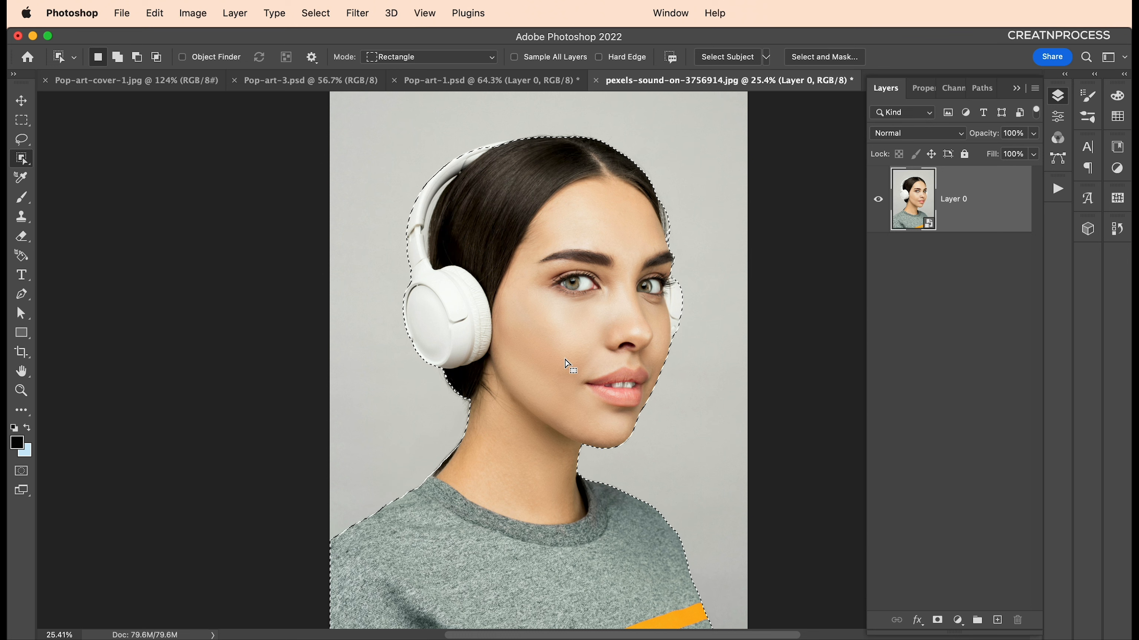
# Step: Add a layer mask to Layer 0 from the selection so the background around the woman is hidden
pyautogui.scroll(3, 699, 289)
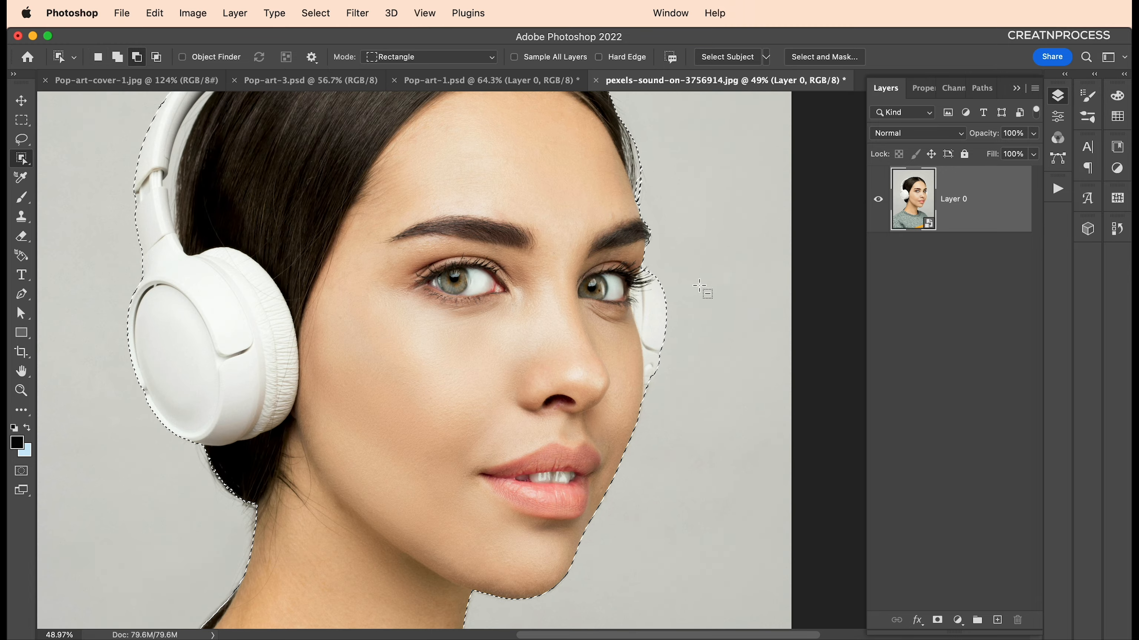
pyautogui.scroll(-2, 821, 216)
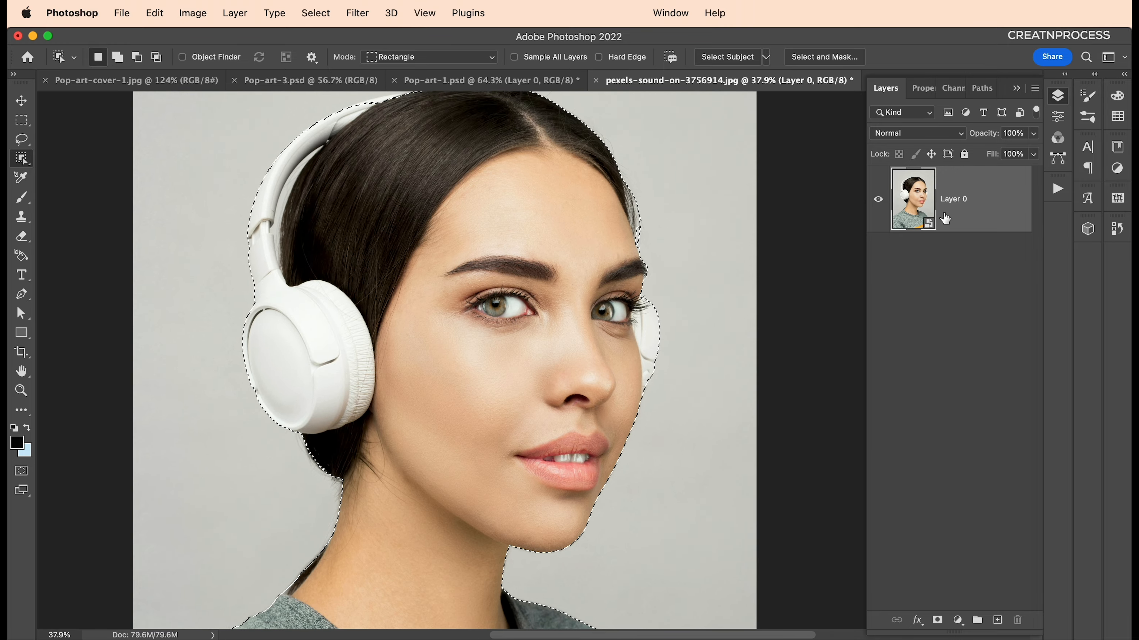
pyautogui.click(937, 620)
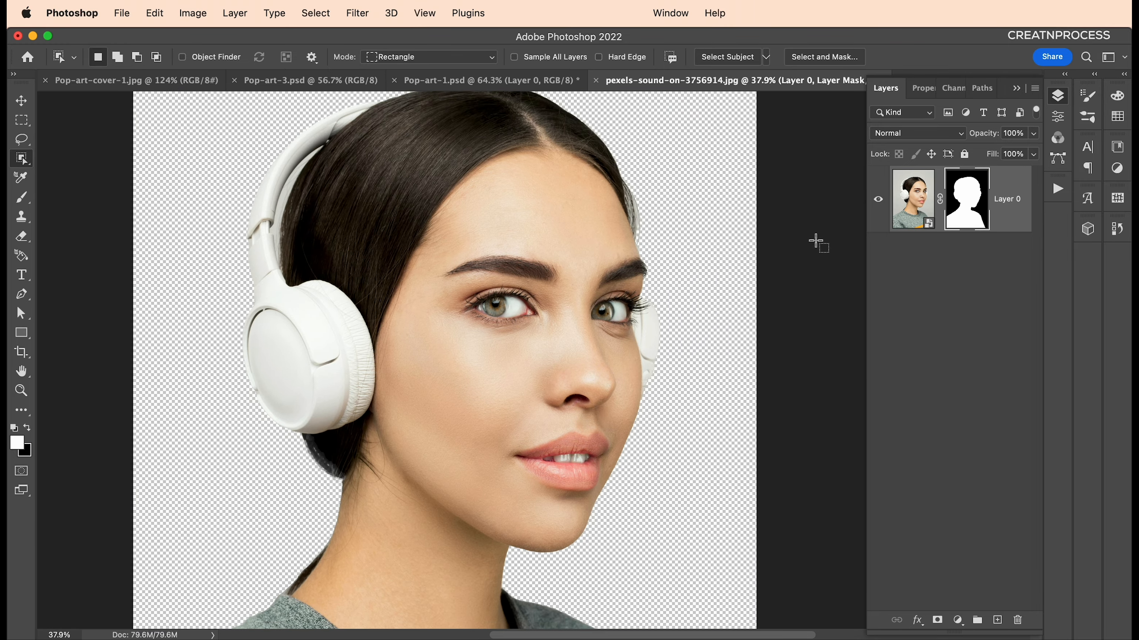
# Step: Open the layer mask in Select and Mask and refine the hair edges around the head with the Refine Edge brush at size 80
pyautogui.scroll(2, 715, 238)
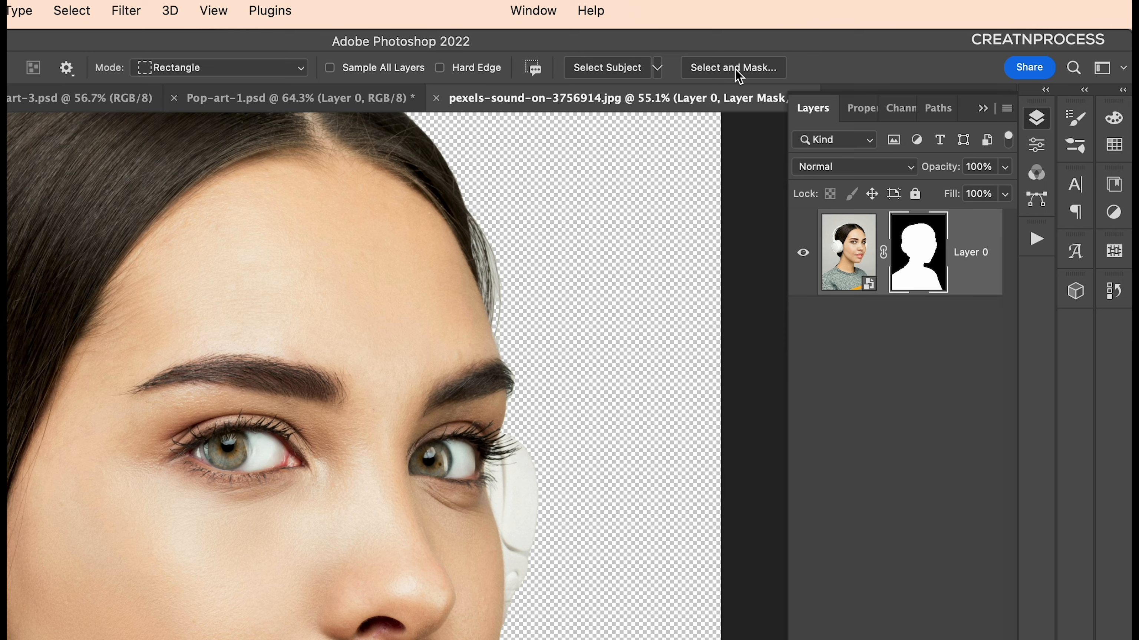
pyautogui.click(735, 68)
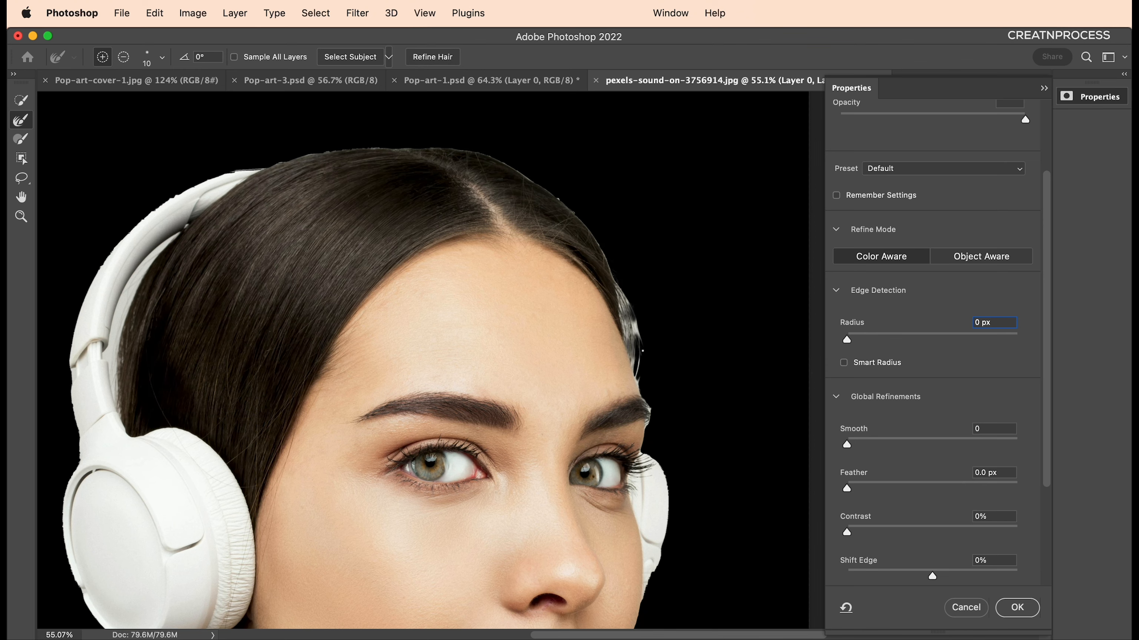
pyautogui.scroll(2, 638, 341)
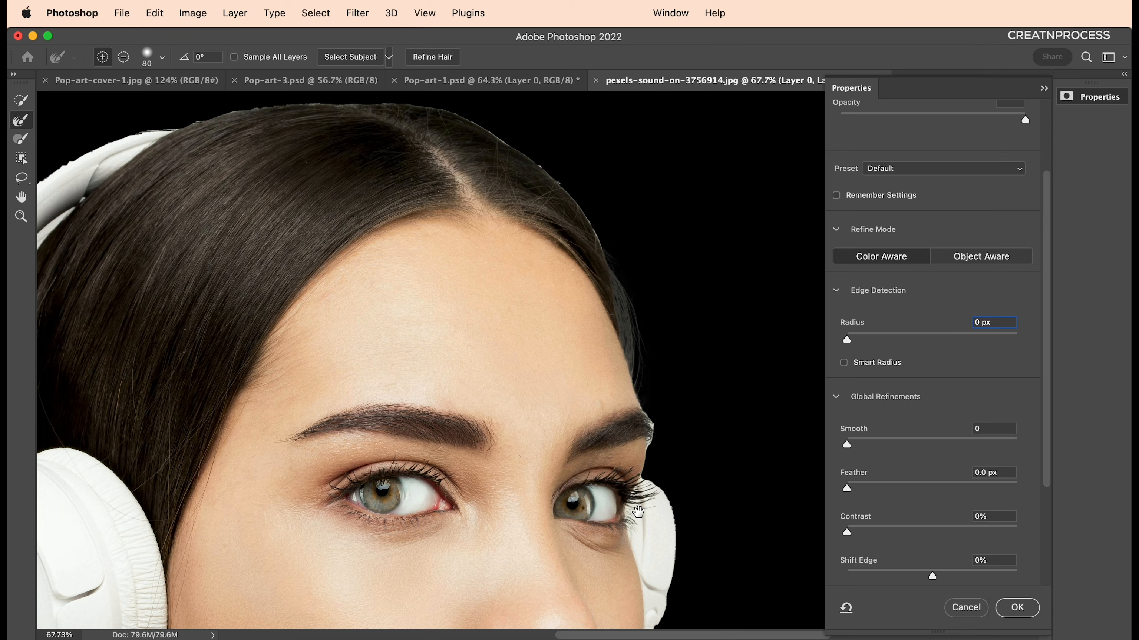
pyautogui.moveTo(638, 511)
pyautogui.mouseDown()
pyautogui.moveTo(626, 454)
pyautogui.moveTo(470, 376)
pyautogui.moveTo(508, 320)
pyautogui.moveTo(404, 425)
pyautogui.mouseUp()
pyautogui.scroll(-10, 475, 407)
pyautogui.scroll(5, 475, 407)
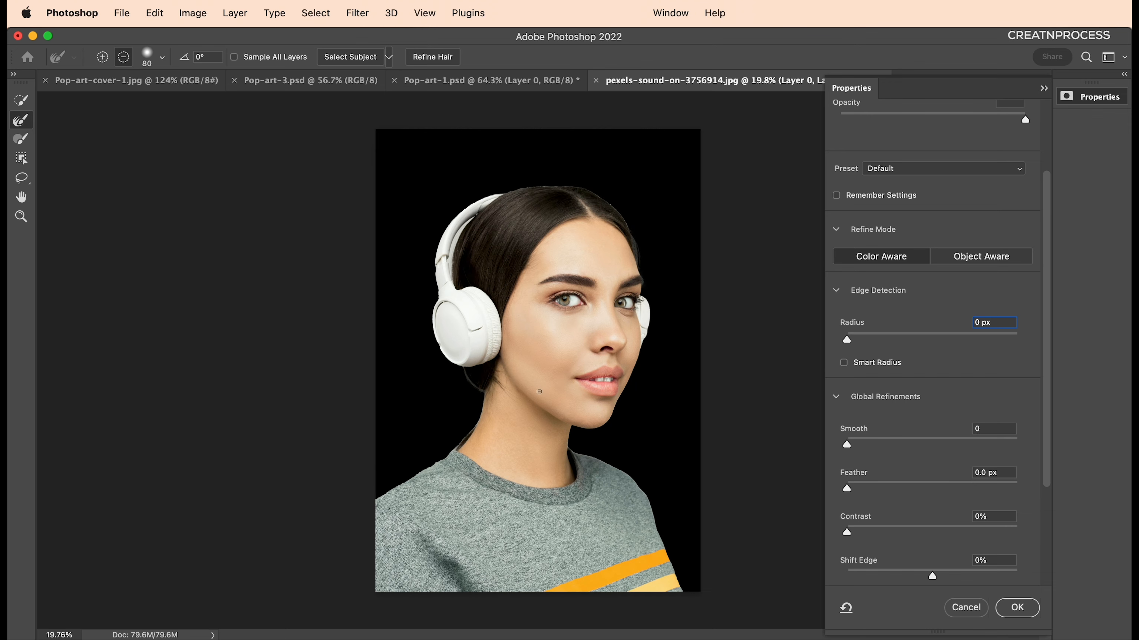
# Step: Set the mask edge's Smooth to 7 and Contrast to 17%, and apply the refinement
pyautogui.click(859, 442)
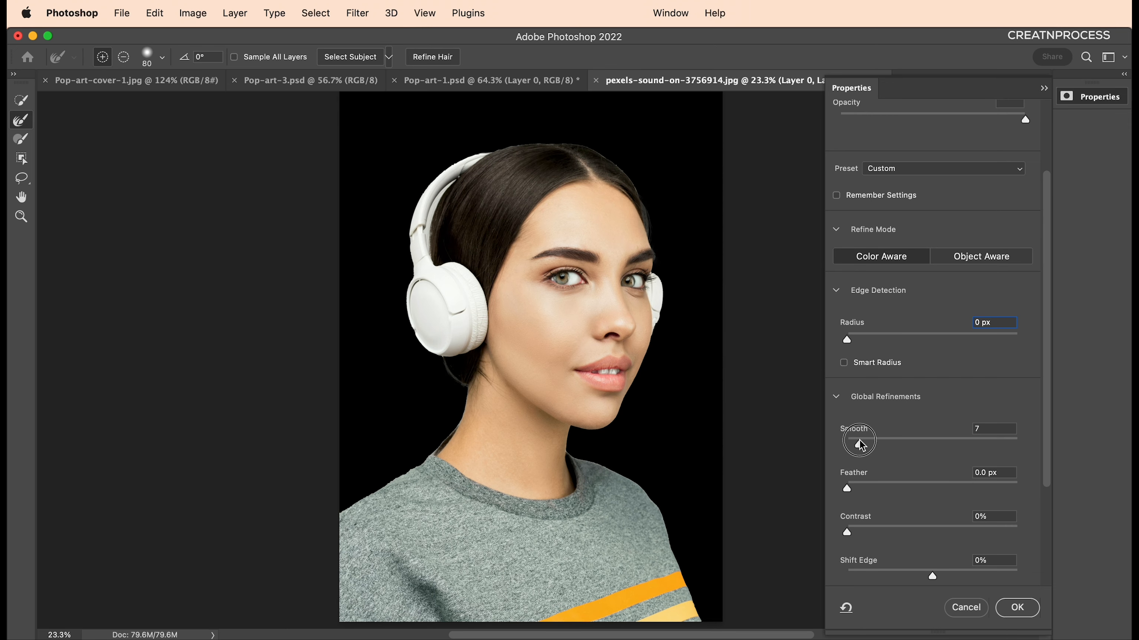
pyautogui.click(877, 526)
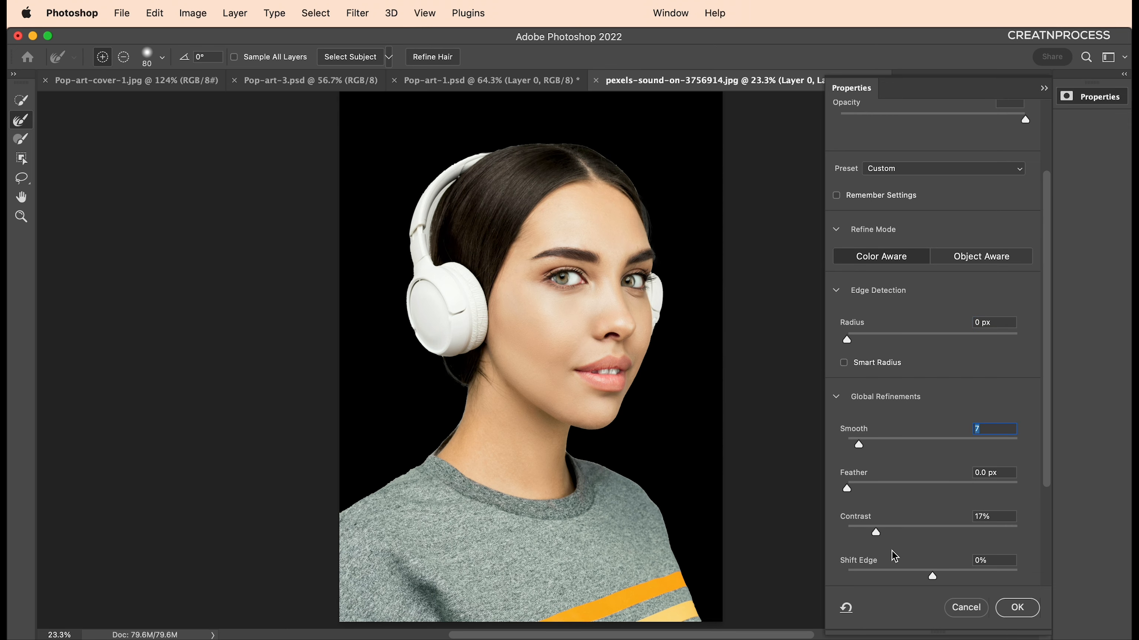
pyautogui.click(1008, 607)
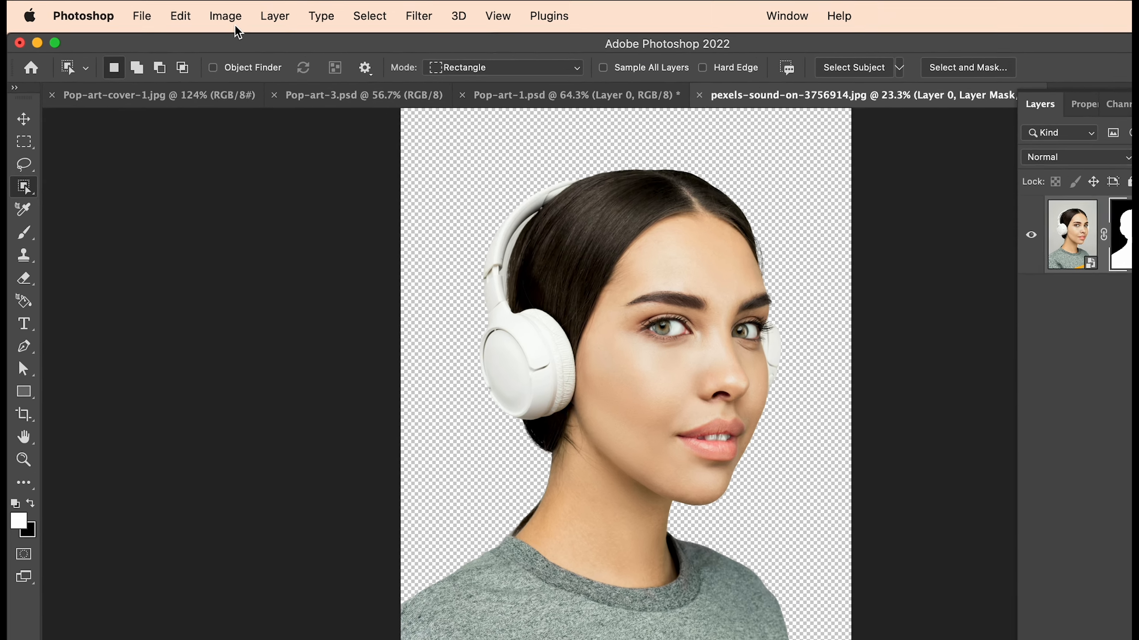
# Step: Resize the image to 2000 pixels wide with the proportions kept
pyautogui.click(193, 13)
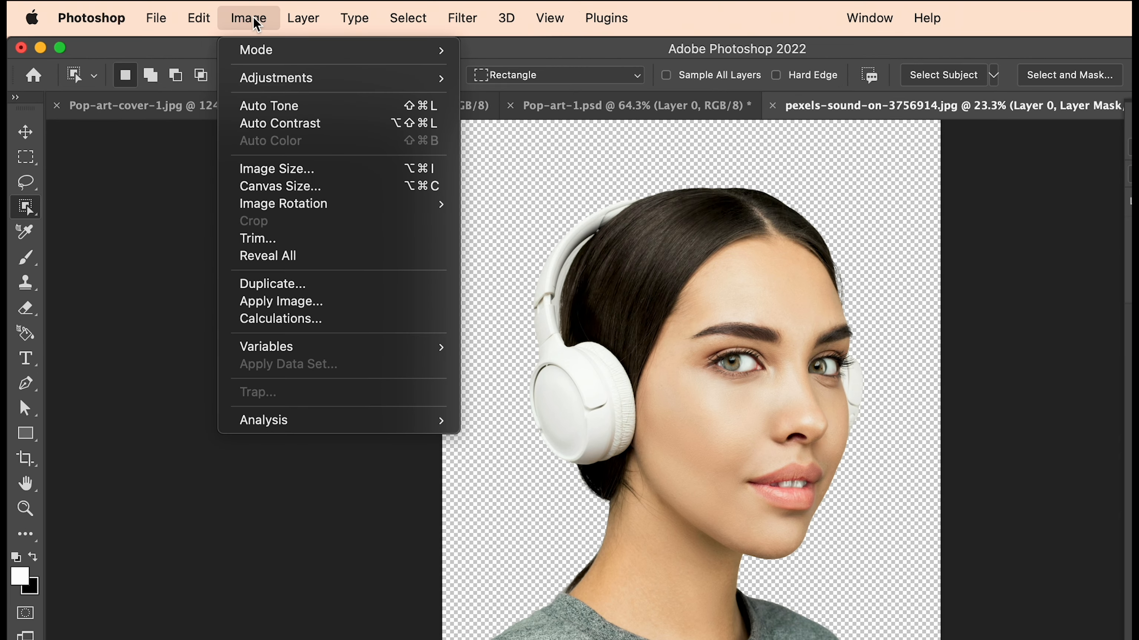
pyautogui.click(294, 169)
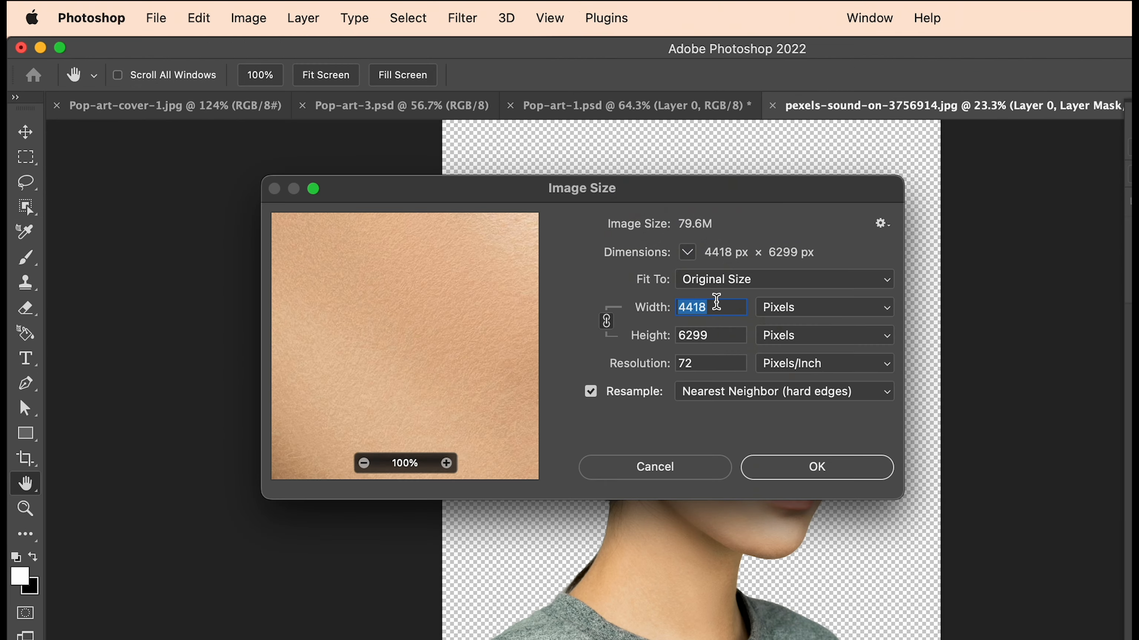
pyautogui.write('2000')
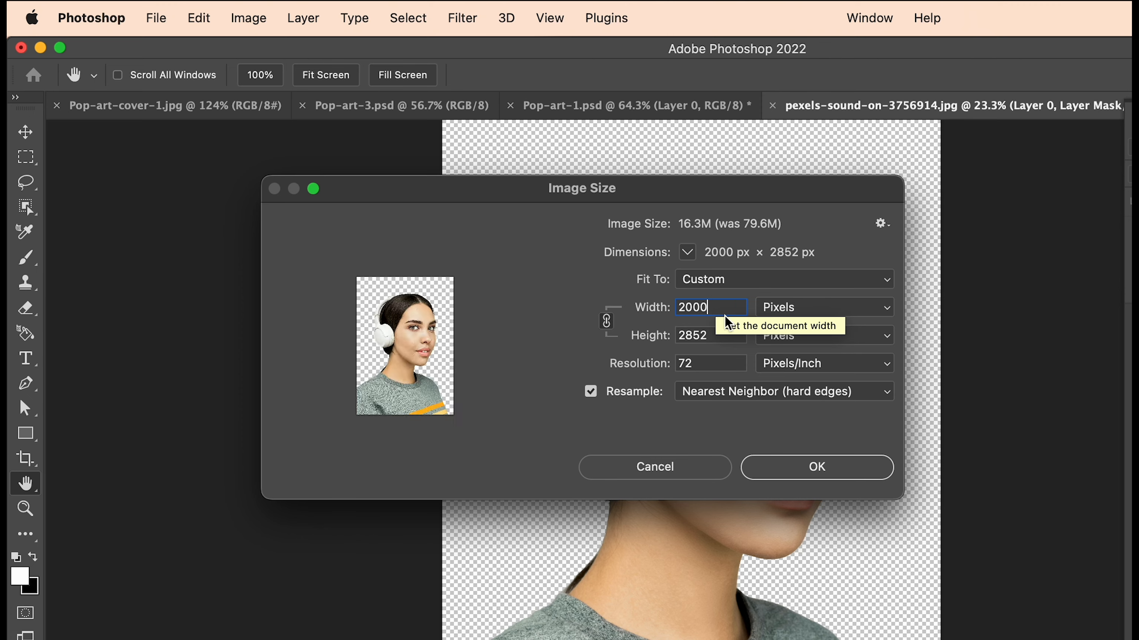
pyautogui.click(817, 467)
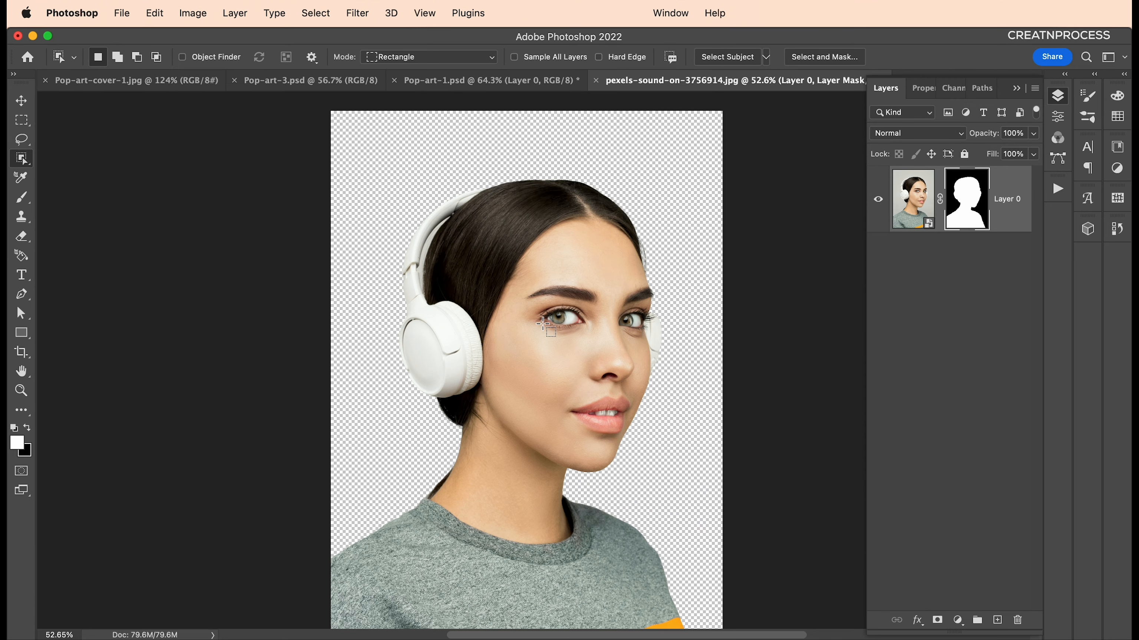
# Step: Widen the canvas equally on both sides of the woman with the Crop tool, leaving the height as it is
pyautogui.scroll(1, 552, 306)
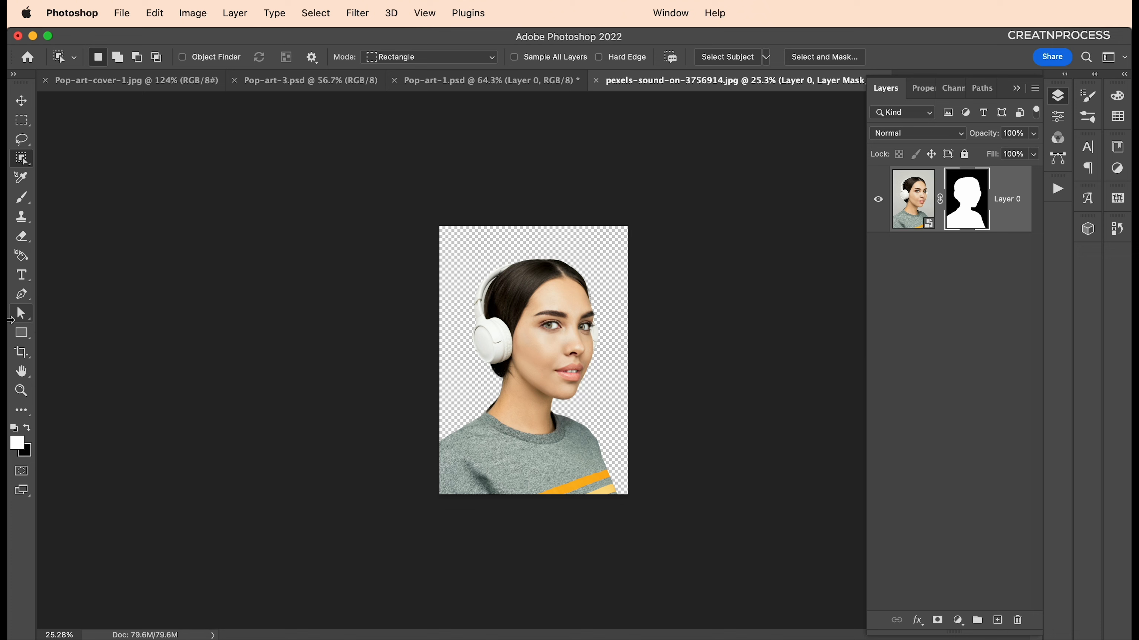
pyautogui.click(22, 353)
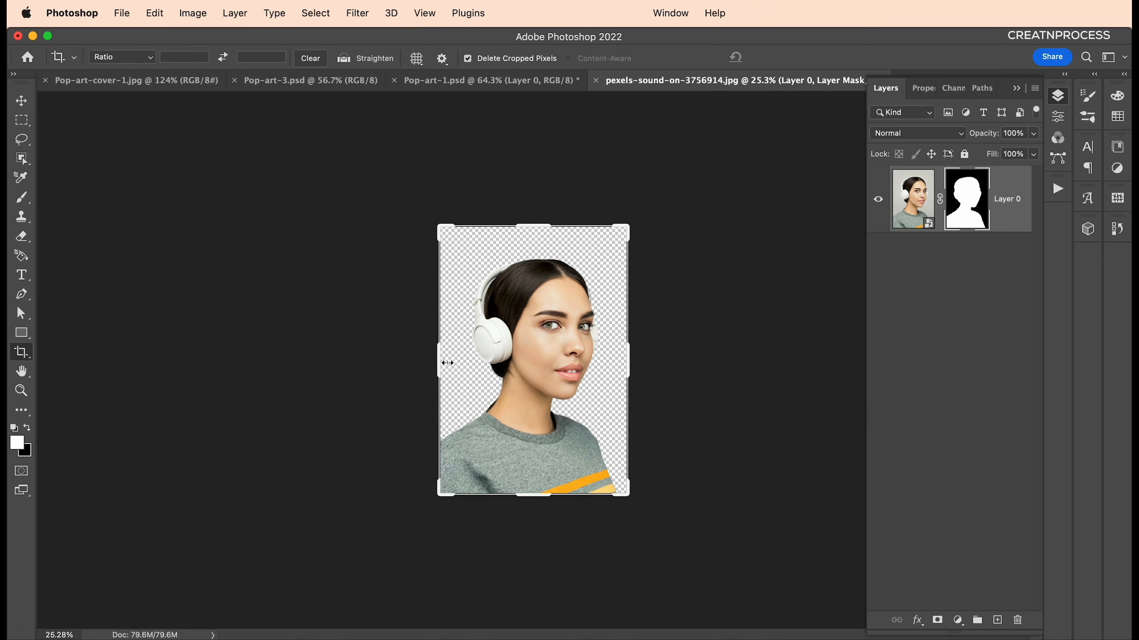
pyautogui.moveTo(437, 363); pyautogui.dragTo(400, 365)
pyautogui.moveTo(400, 370); pyautogui.dragTo(387, 367)
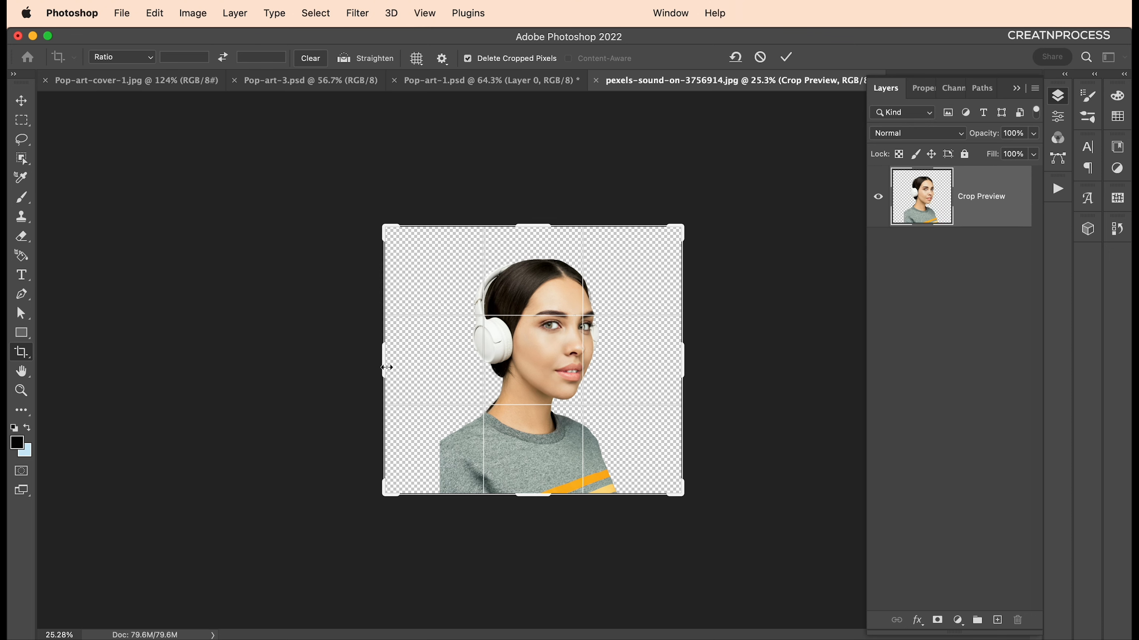
pyautogui.press('Return')
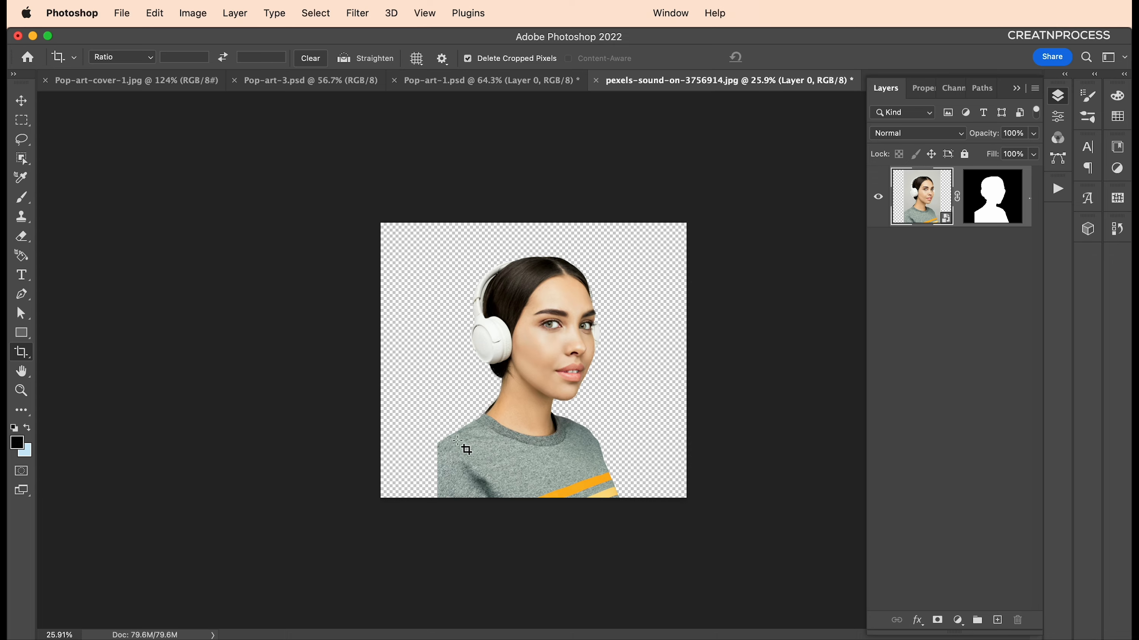
# Step: Draw a closed Pen path outlining the missing shoulder and sleeve, from the cut-off shoulder corner down to the canvas's lower edge
pyautogui.scroll(2, 455, 457)
pyautogui.scroll(5, 455, 457)
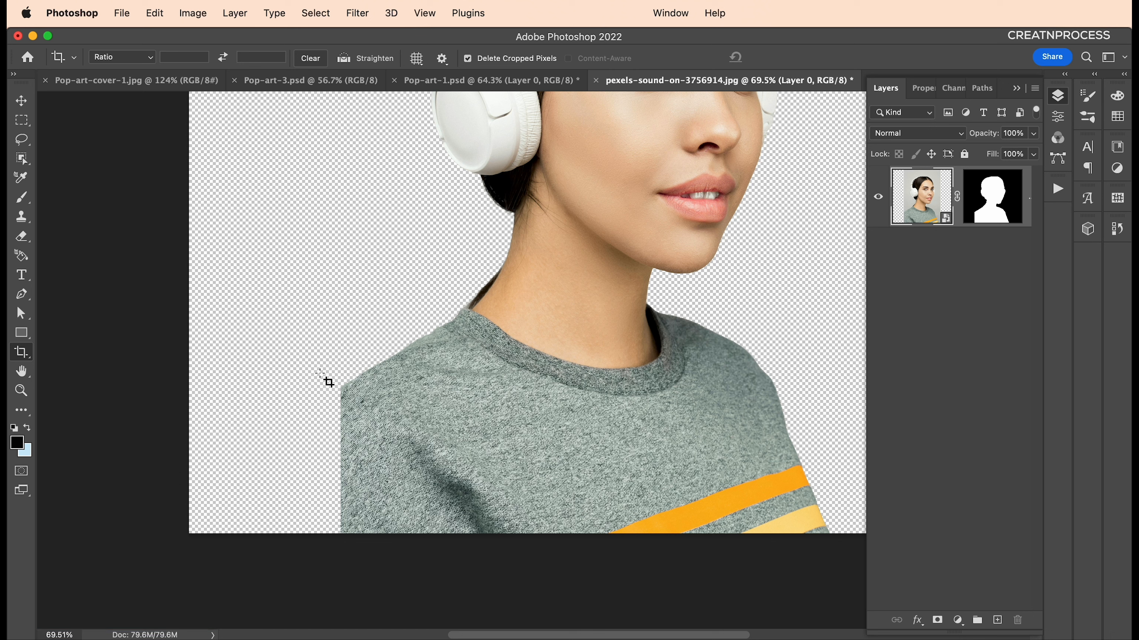
pyautogui.press('p')
pyautogui.scroll(3, 340, 399)
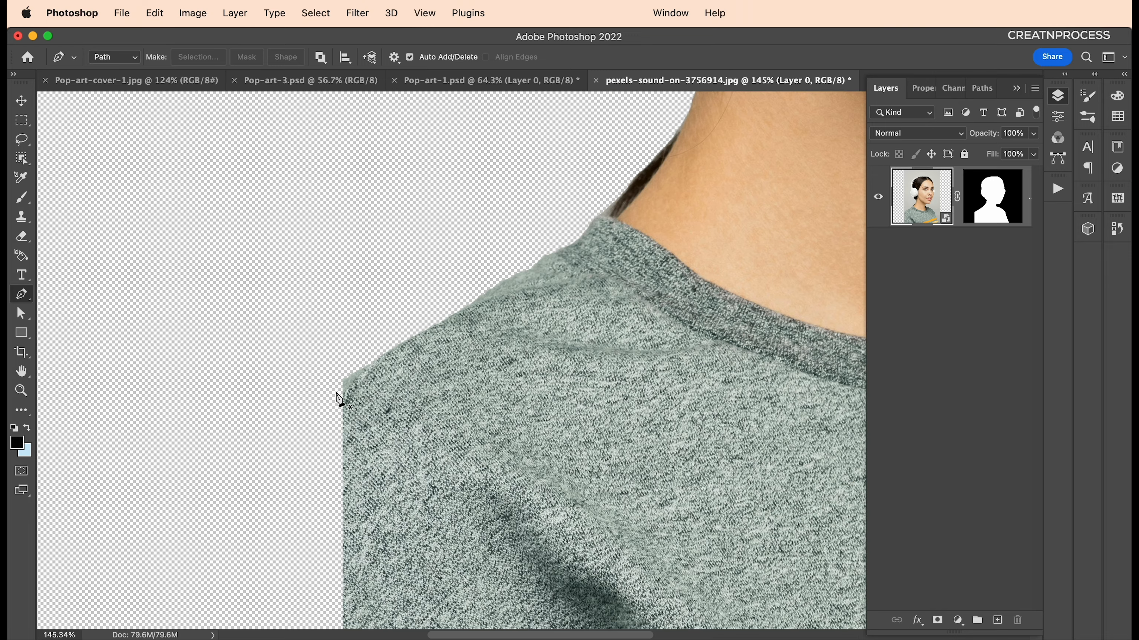
pyautogui.moveTo(329, 404); pyautogui.dragTo(388, 328)
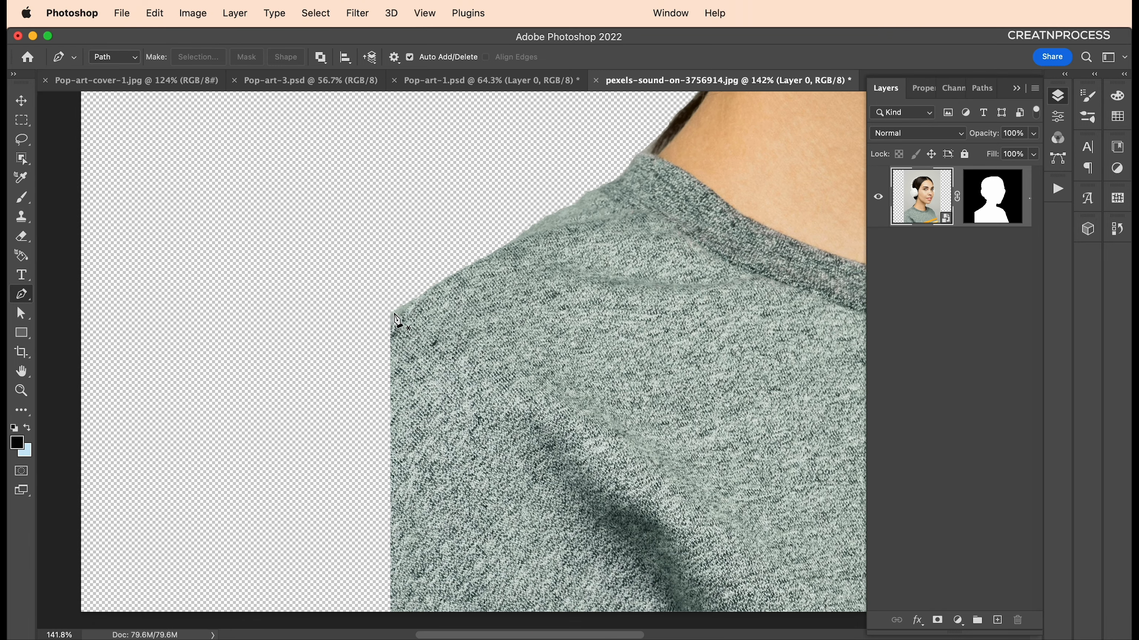
pyautogui.moveTo(276, 423); pyautogui.dragTo(269, 433)
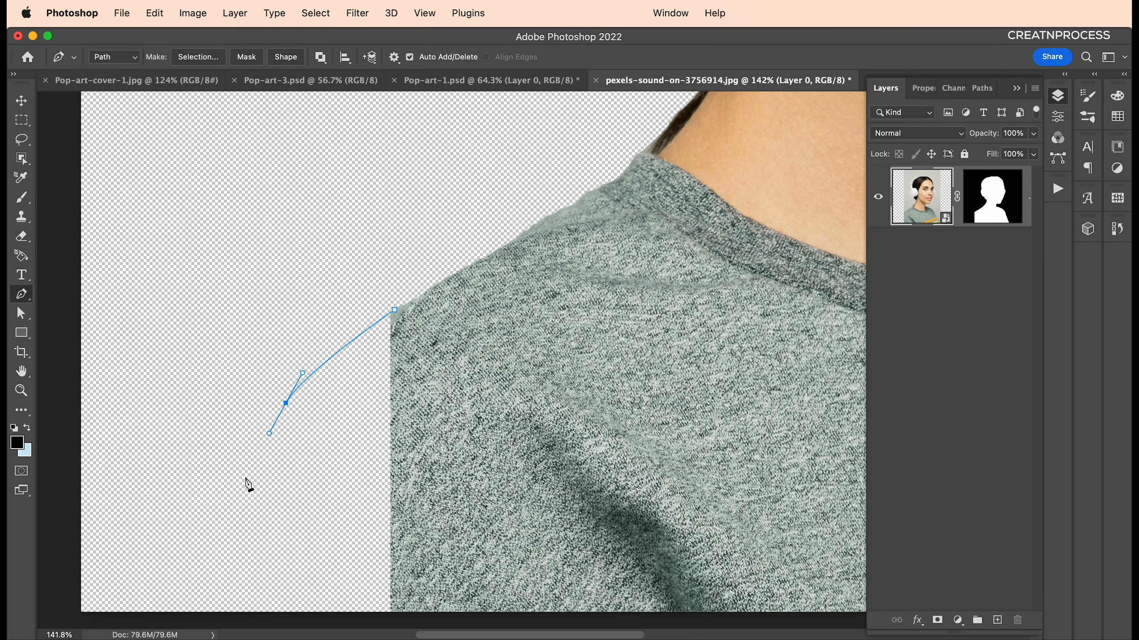
pyautogui.moveTo(197, 612); pyautogui.dragTo(198, 630)
pyautogui.scroll(-2, 217, 588)
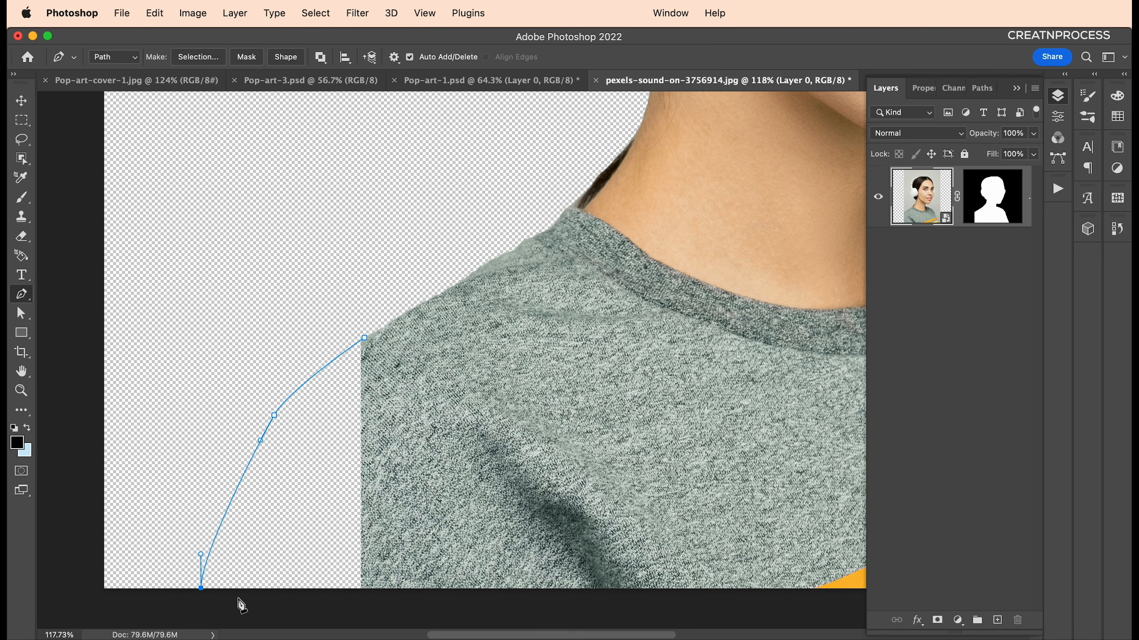
pyautogui.click(365, 599)
pyautogui.click(364, 337)
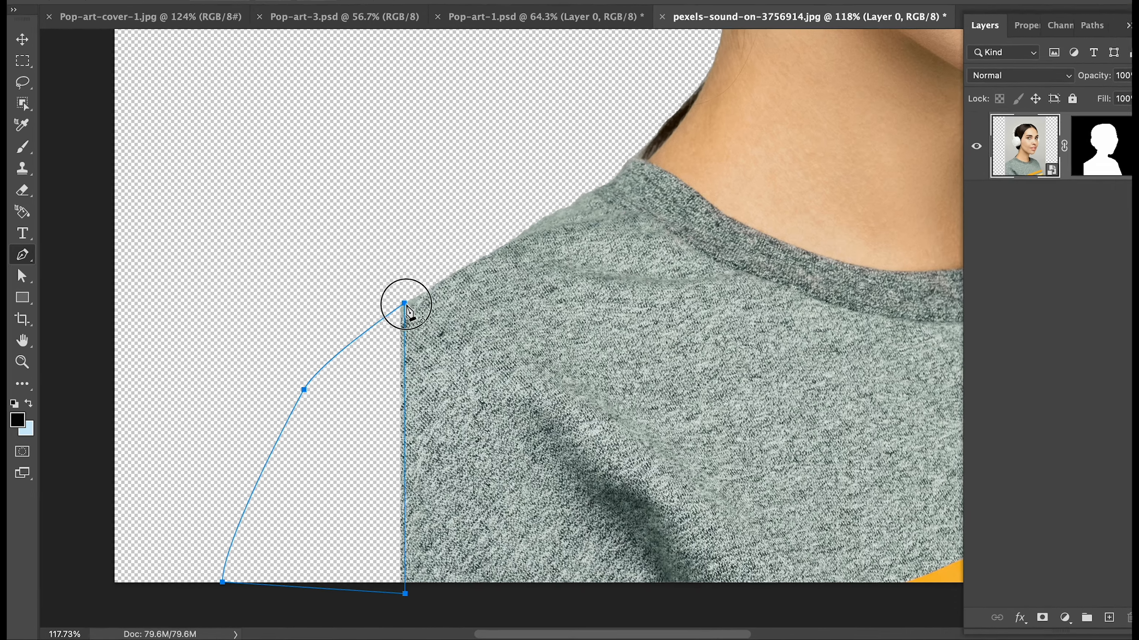
# Step: Turn the shoulder path into a new anti-aliased selection with a feather radius of 0 pixels
pyautogui.rightClick(347, 391)
pyautogui.click(525, 412)
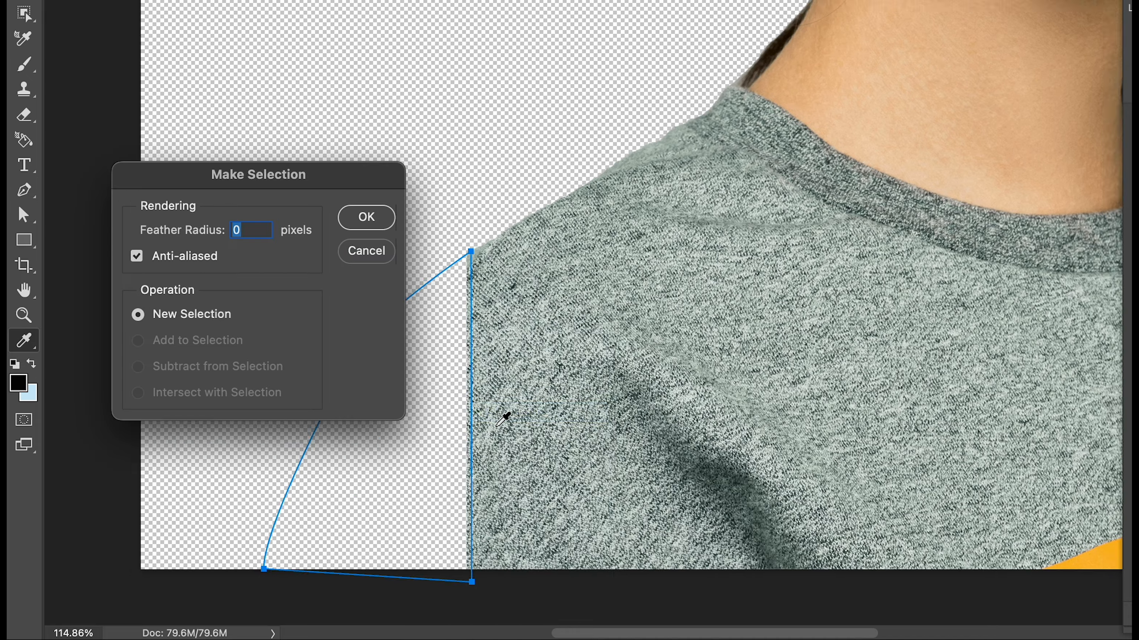
pyautogui.click(383, 225)
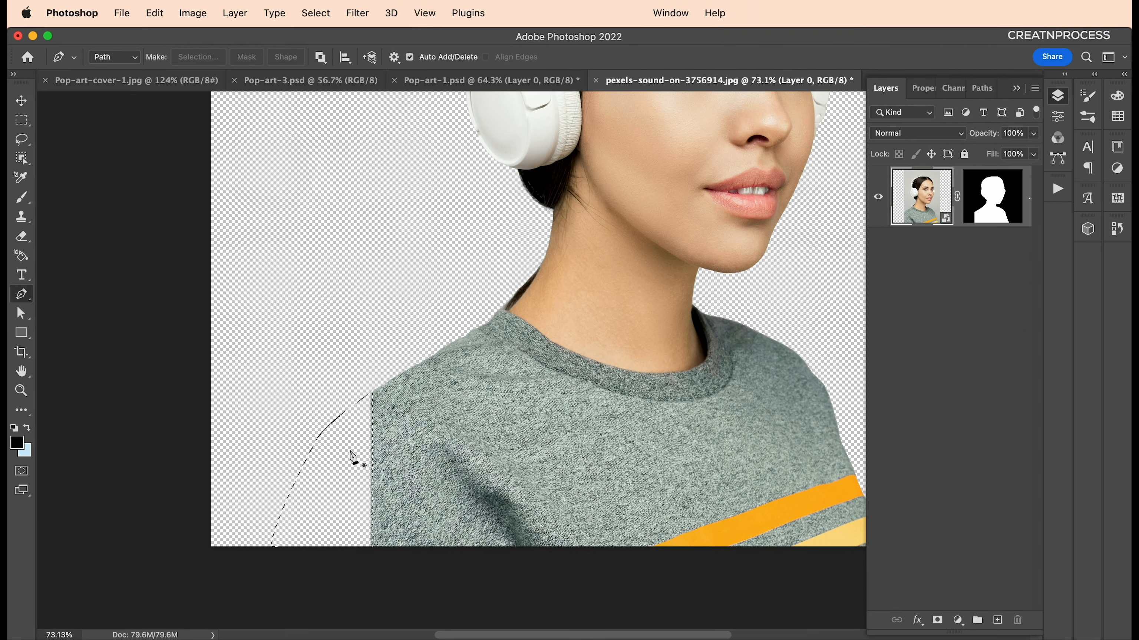
# Step: Add a new layer and fill the shoulder selection on it with sweater texture cloned from the portrait layer using the Clone Stamp
pyautogui.click(997, 619)
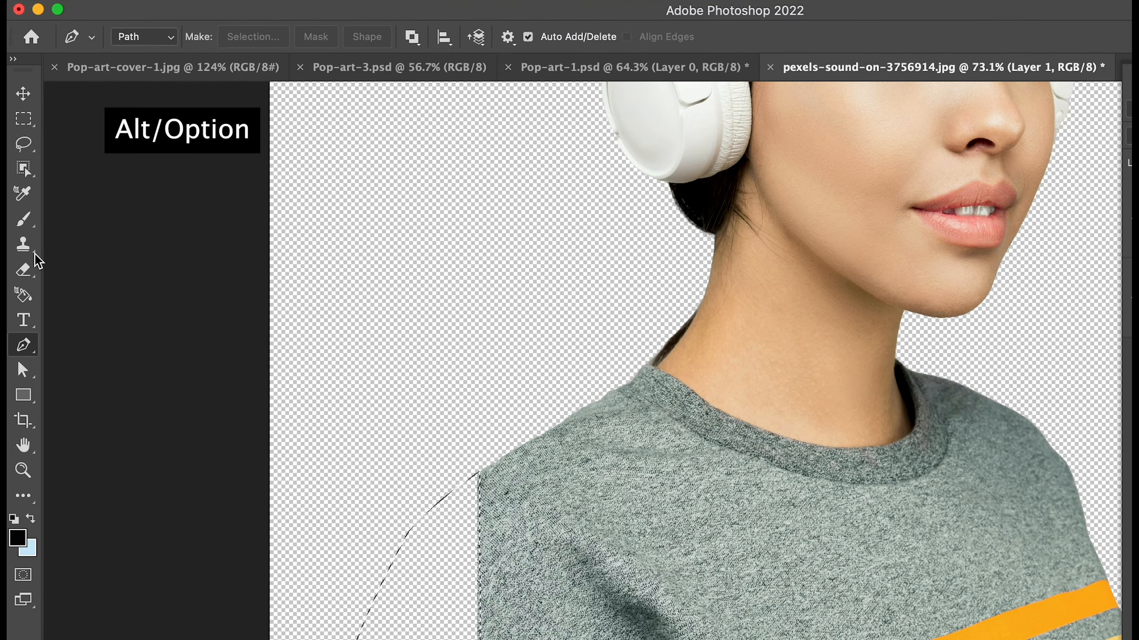
pyautogui.click(21, 217)
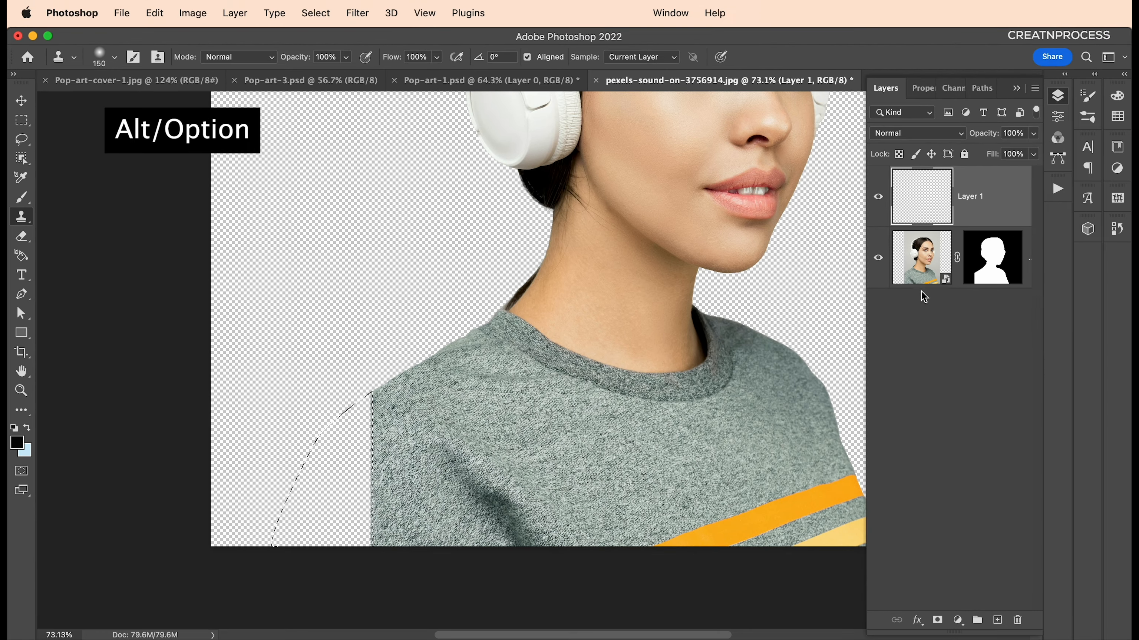
pyautogui.click(921, 278)
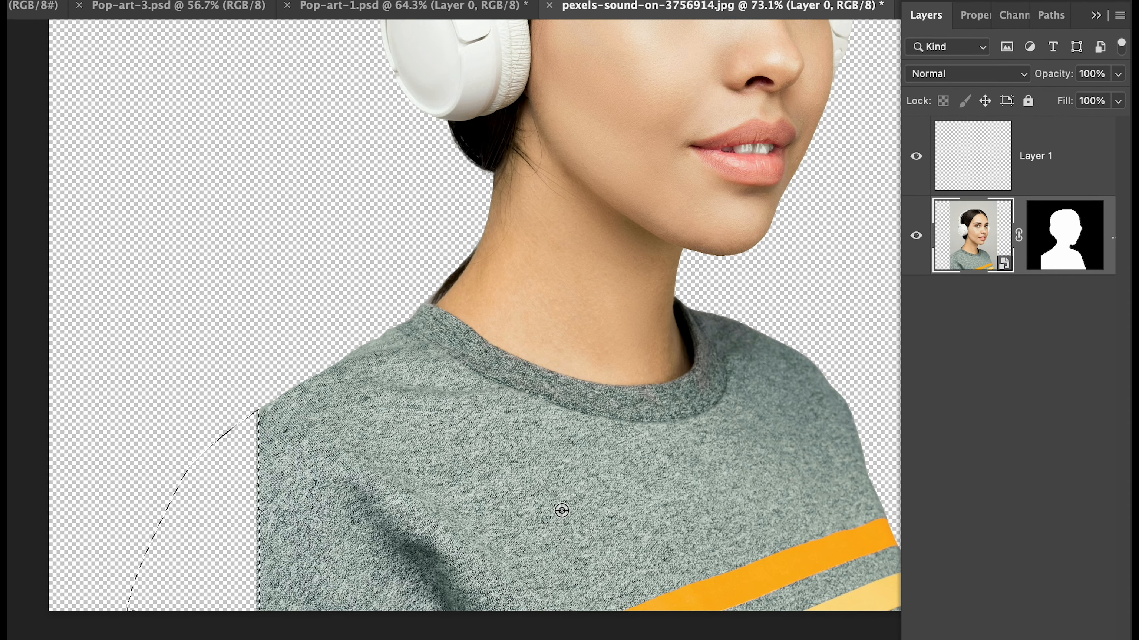
pyautogui.click(976, 173)
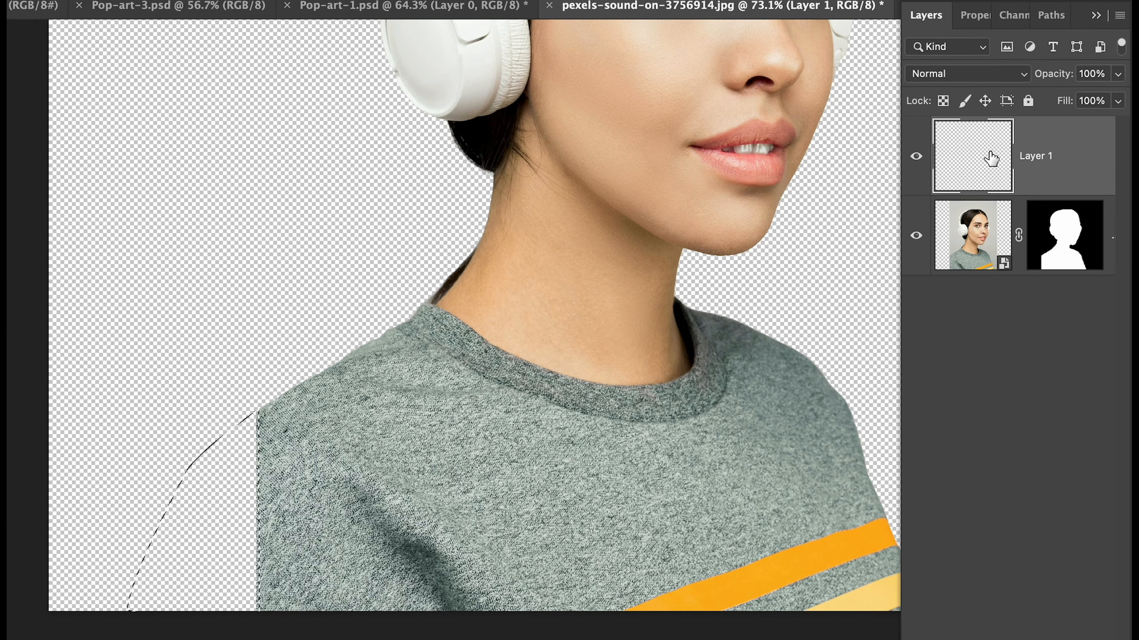
pyautogui.moveTo(242, 509)
pyautogui.mouseDown()
pyautogui.moveTo(194, 581)
pyautogui.moveTo(209, 512)
pyautogui.moveTo(218, 542)
pyautogui.moveTo(226, 511)
pyautogui.moveTo(235, 535)
pyautogui.moveTo(241, 434)
pyautogui.moveTo(152, 613)
pyautogui.moveTo(228, 576)
pyautogui.moveTo(251, 594)
pyautogui.moveTo(253, 440)
pyautogui.mouseUp()
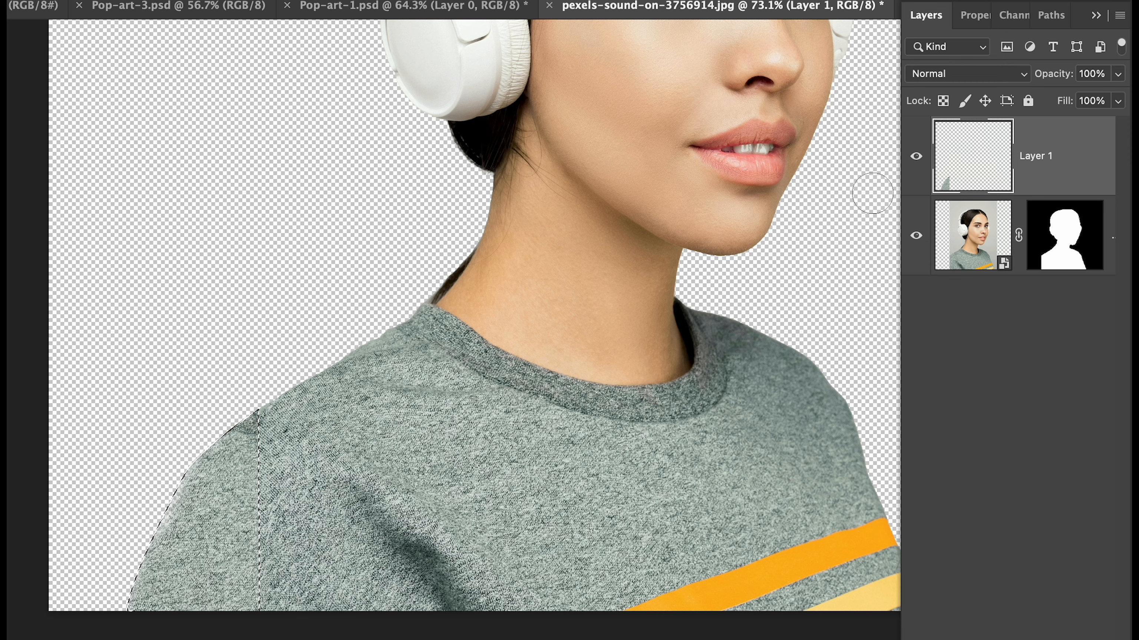
# Step: Deselect the shoulder and blend its seam on Layer 1 with sweater texture cloned from the portrait layer using the Clone Stamp
pyautogui.click(948, 217)
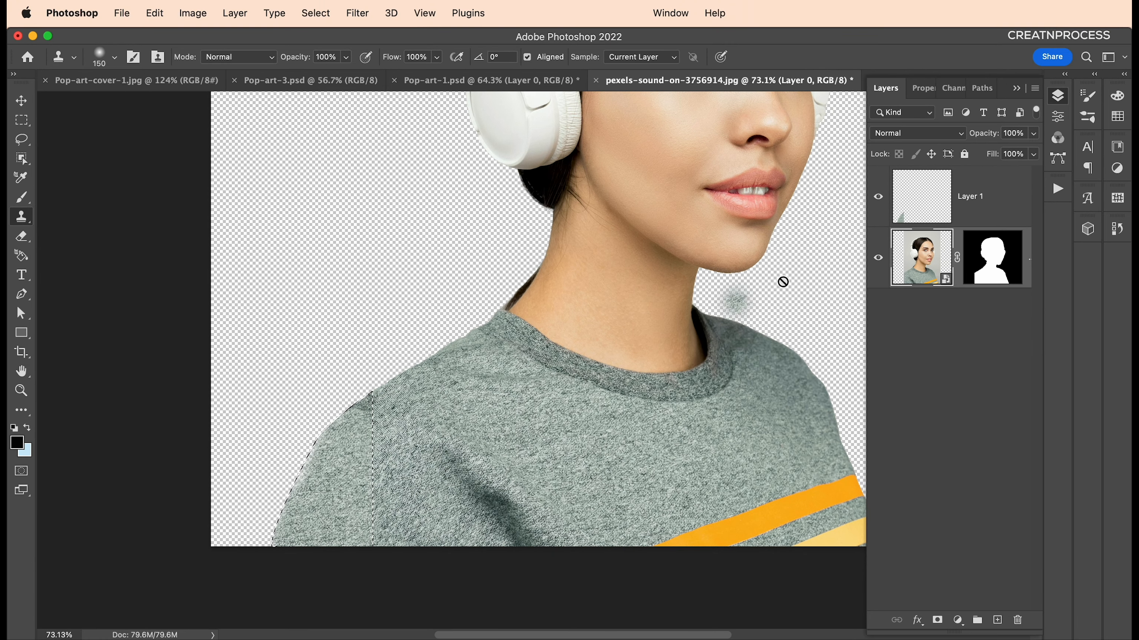
pyautogui.click(903, 216)
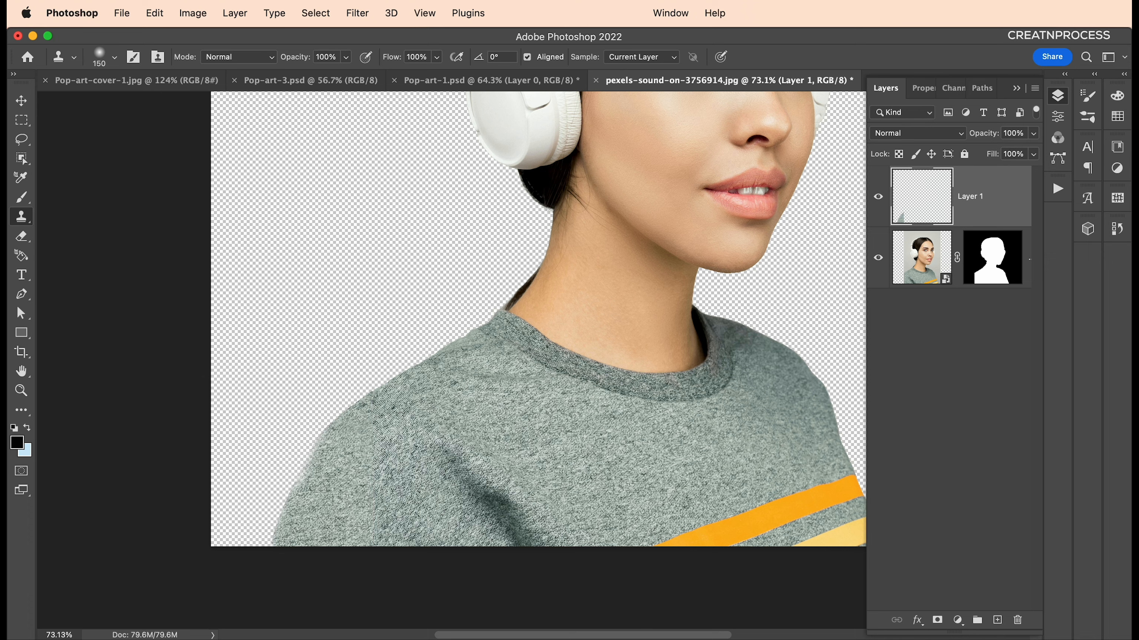
pyautogui.scroll(4, 377, 478)
pyautogui.scroll(-4, 370, 399)
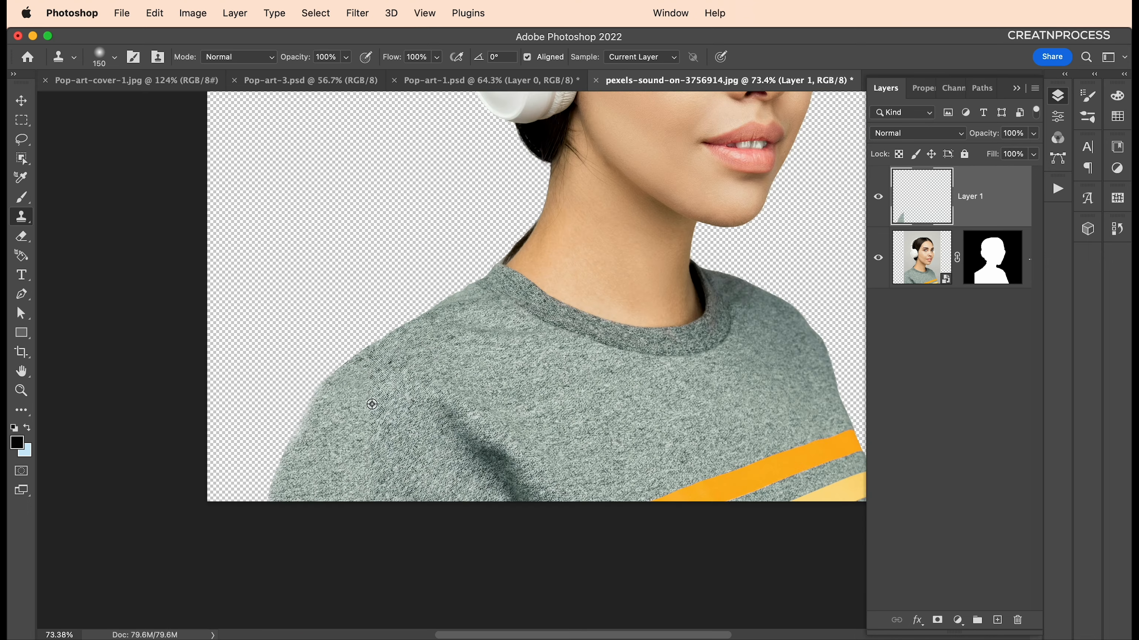
pyautogui.click(899, 272)
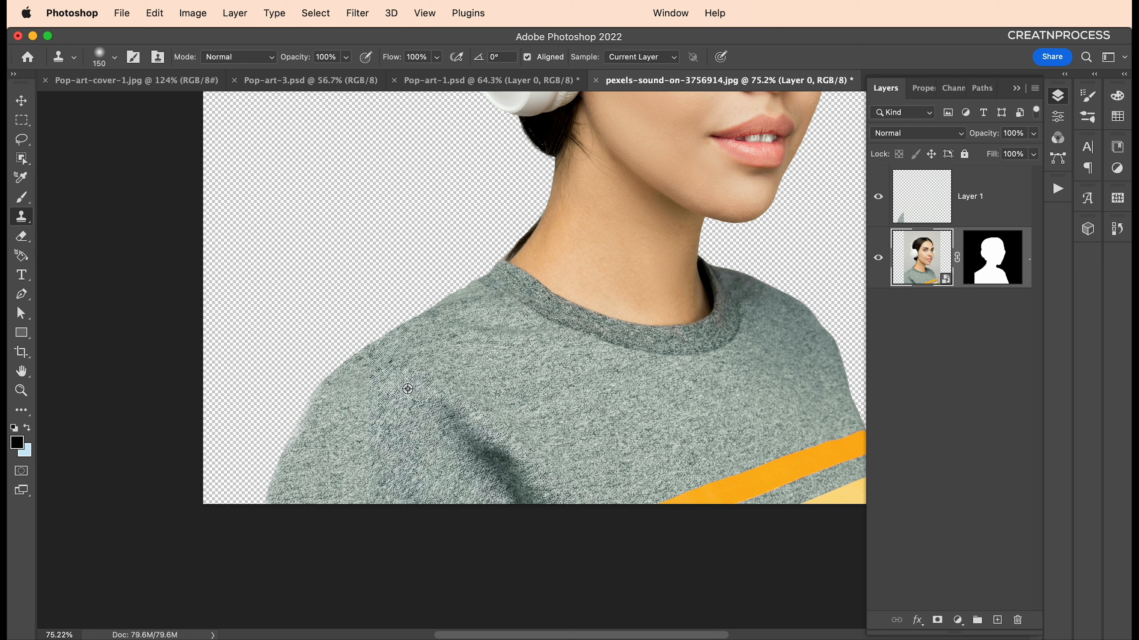
pyautogui.click(918, 210)
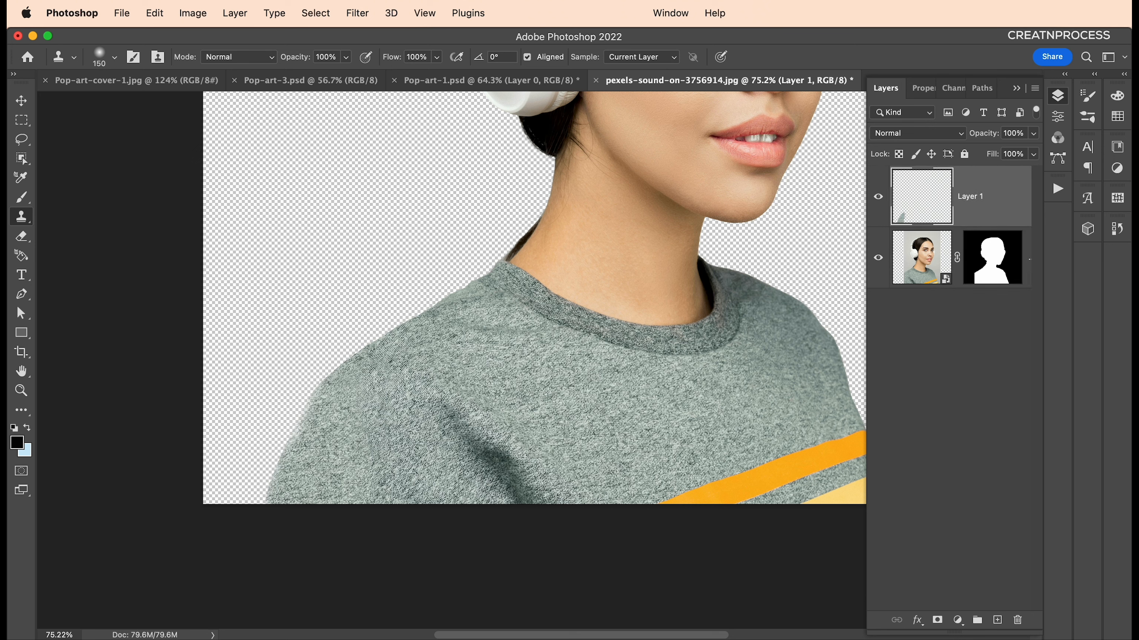
# Step: Harden the 150 px Clone Stamp brush and clone sweater texture over the soft outer edge of the rebuilt shoulder on Layer 1
pyautogui.rightClick(384, 414)
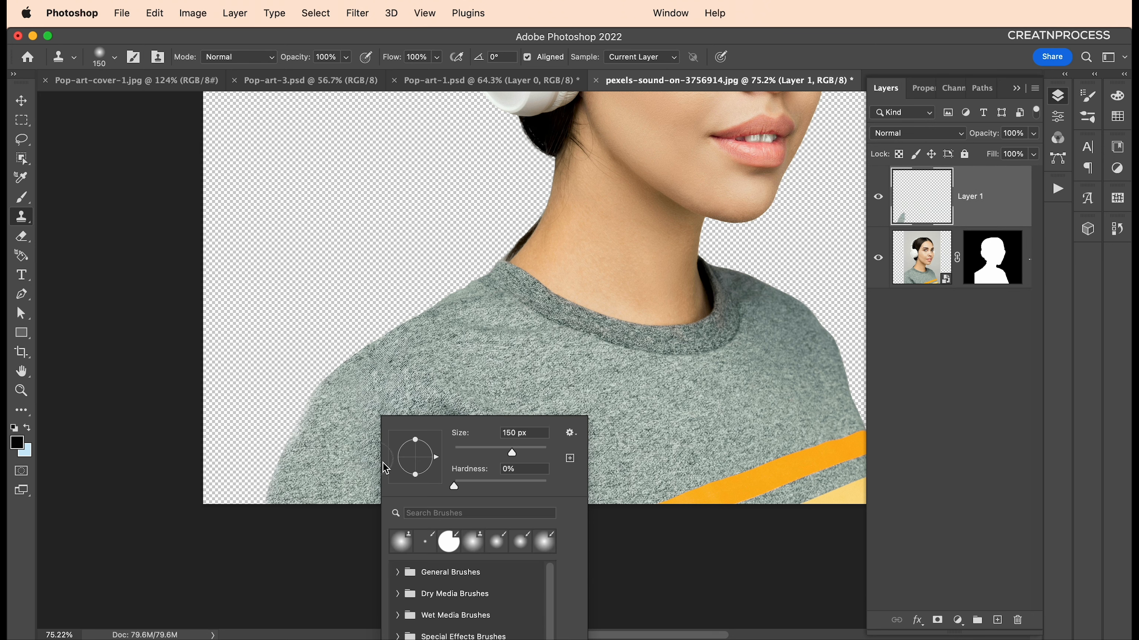
pyautogui.click(455, 487)
pyautogui.press('Return')
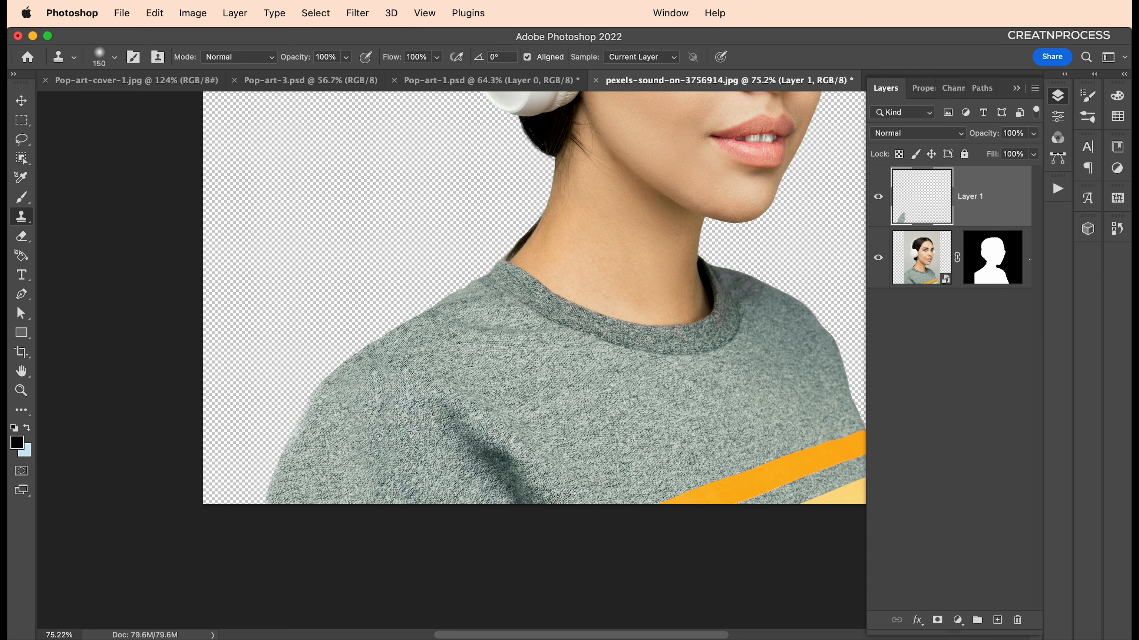
pyautogui.scroll(5, 394, 444)
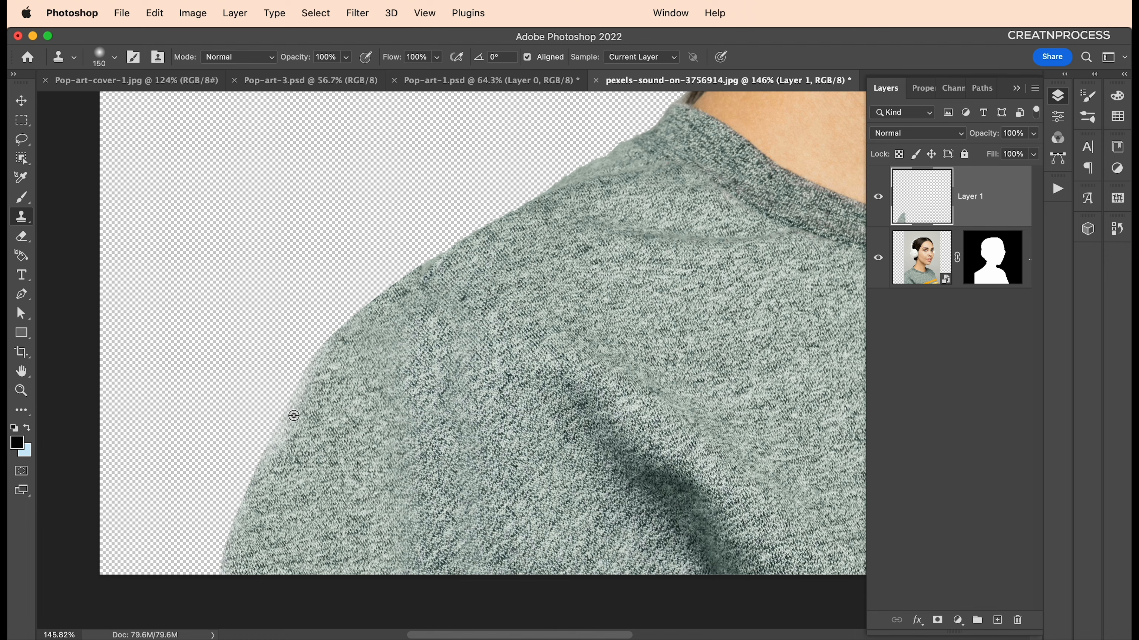
pyautogui.scroll(2, 249, 448)
pyautogui.rightClick(318, 416)
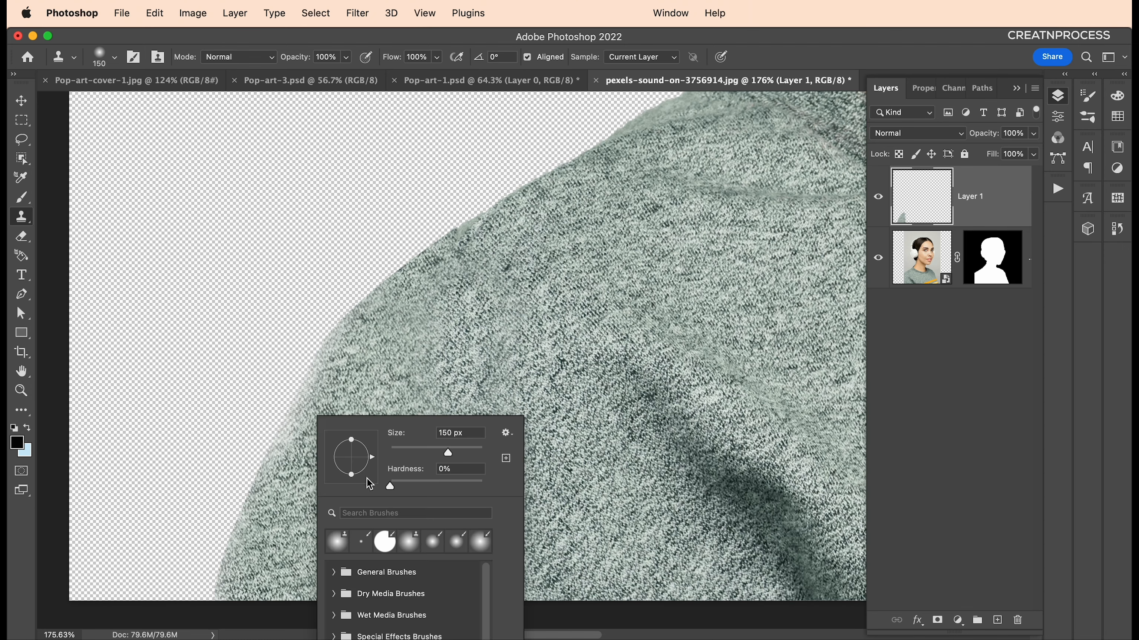
pyautogui.press('Return')
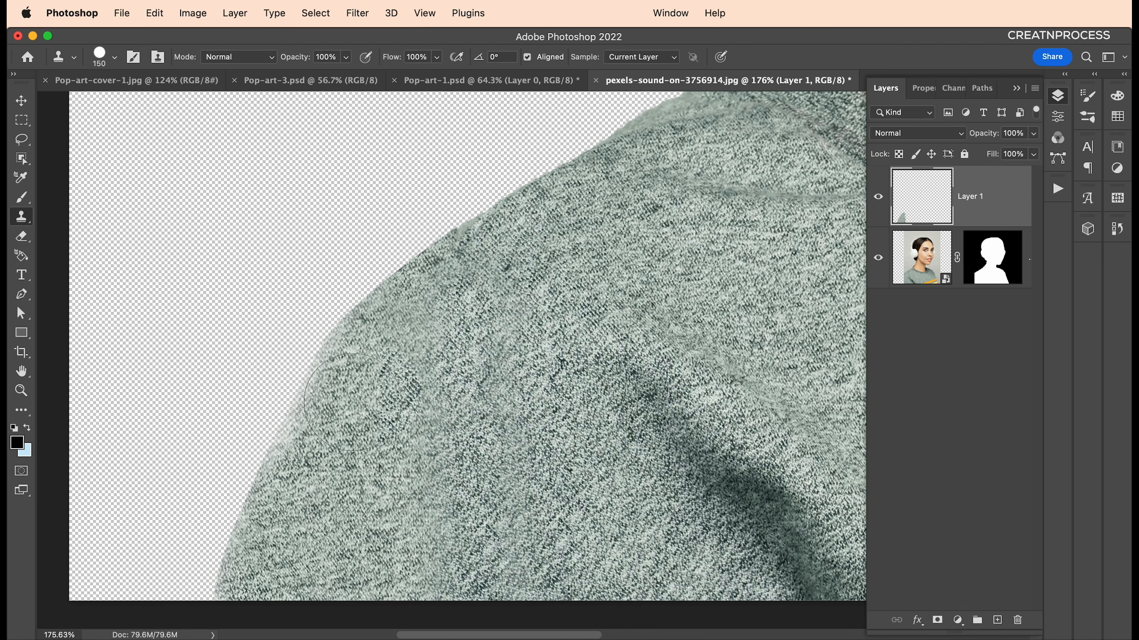
pyautogui.moveTo(357, 390)
pyautogui.mouseDown()
pyautogui.moveTo(355, 378)
pyautogui.moveTo(344, 410)
pyautogui.mouseUp()
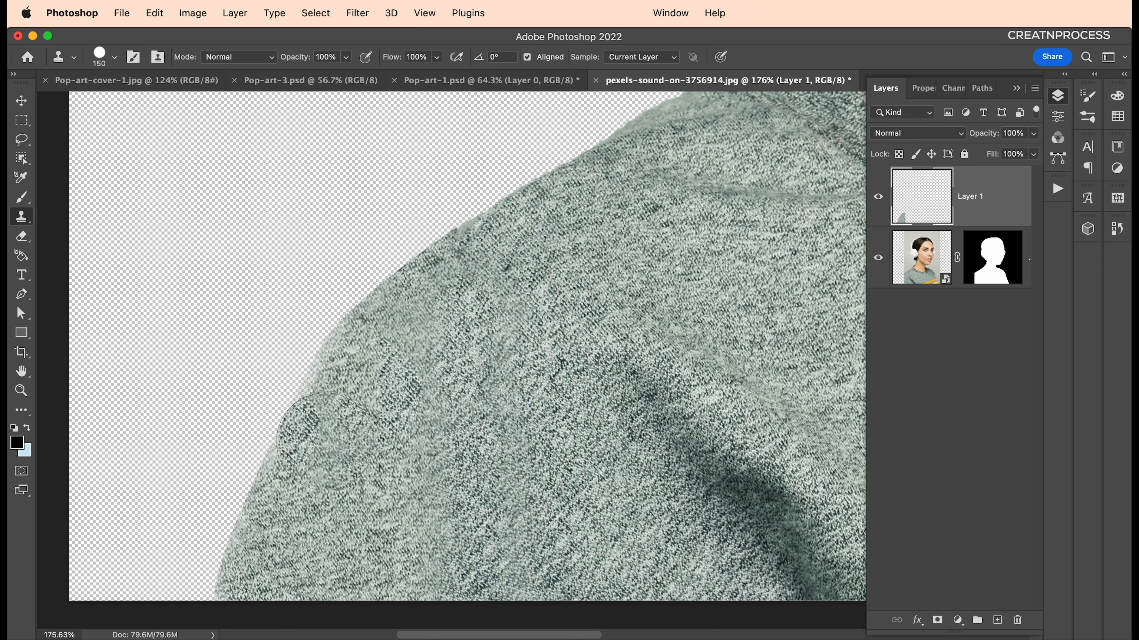
pyautogui.moveTo(340, 408)
pyautogui.mouseDown()
pyautogui.moveTo(323, 458)
pyautogui.moveTo(357, 382)
pyautogui.moveTo(353, 393)
pyautogui.mouseUp()
pyautogui.scroll(-5, 385, 392)
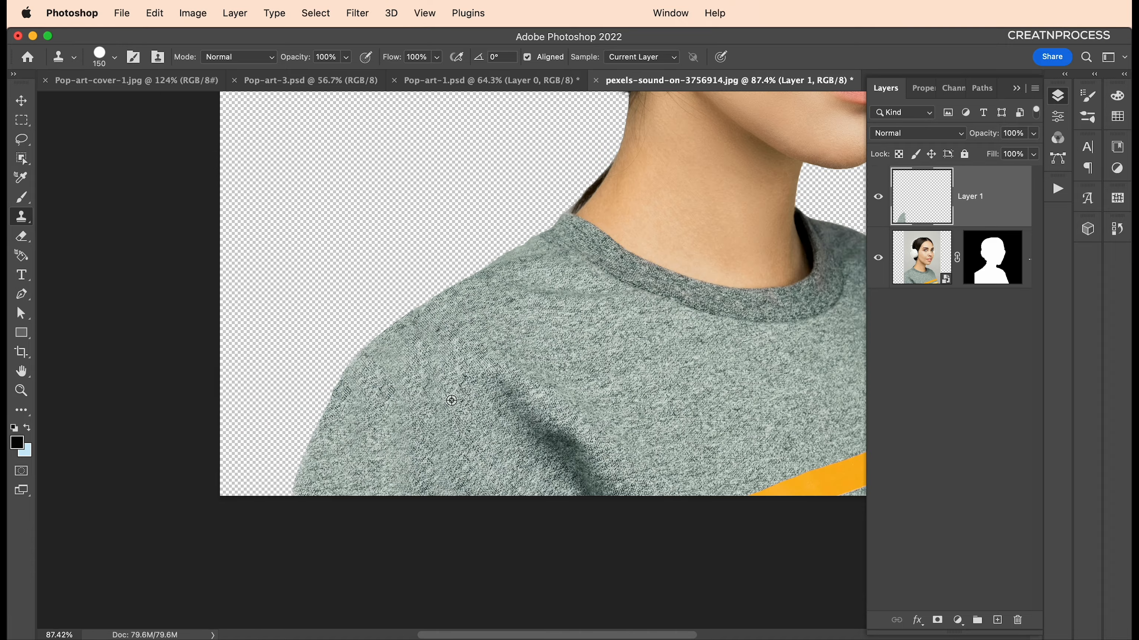
# Step: Combine Layer 1 and the masked portrait layer into one smart object
pyautogui.click(21, 100)
pyautogui.scroll(-3, 595, 311)
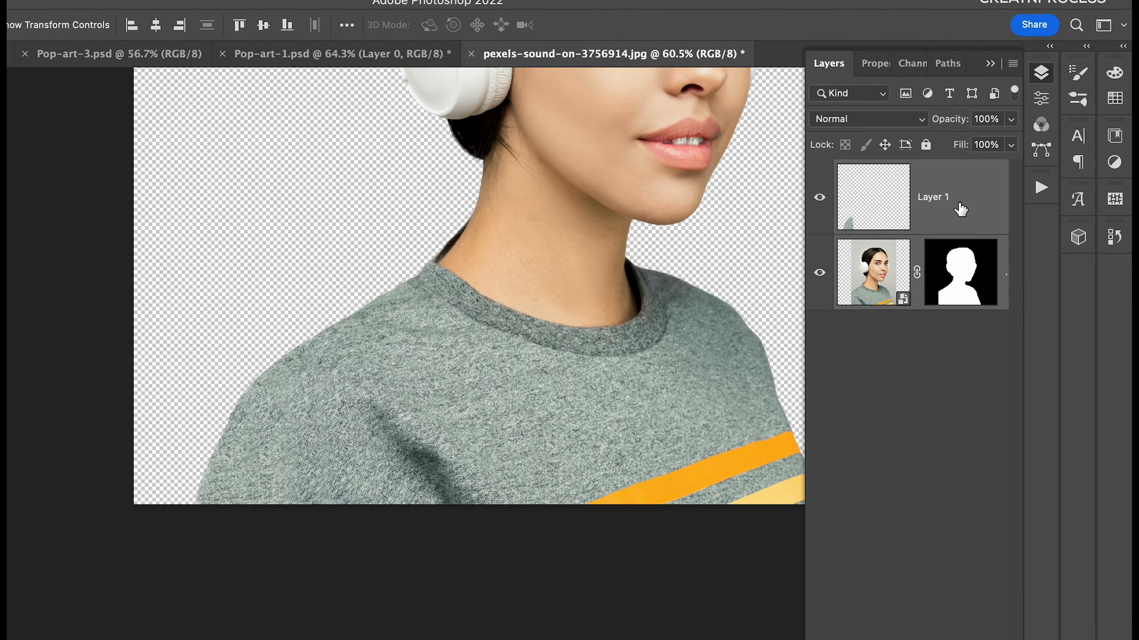
pyautogui.rightClick(989, 196)
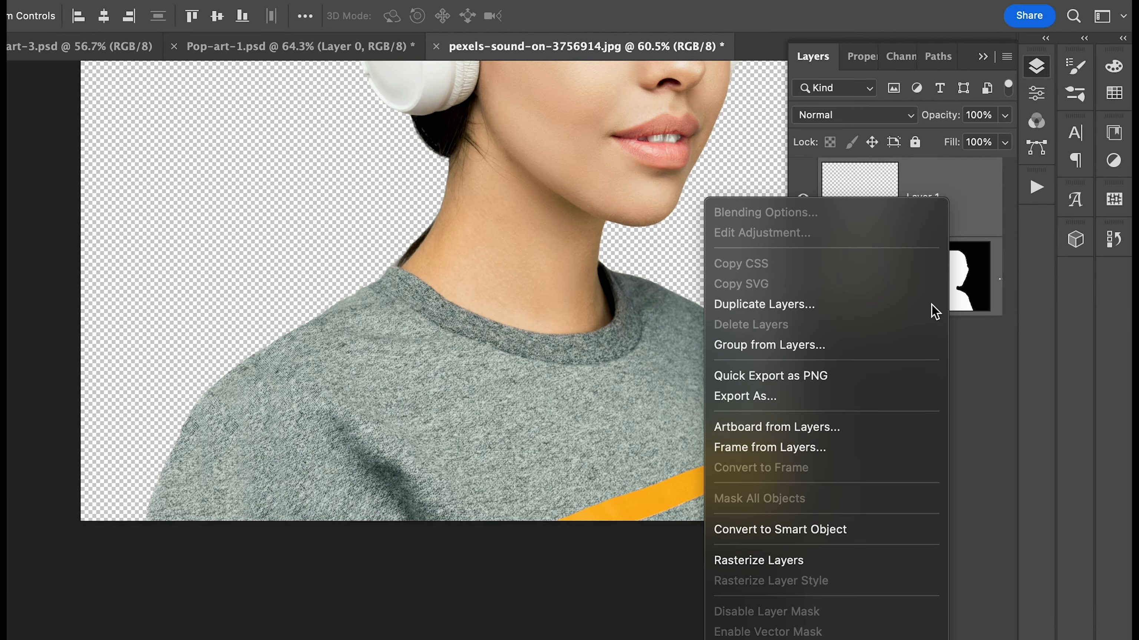
pyautogui.click(852, 529)
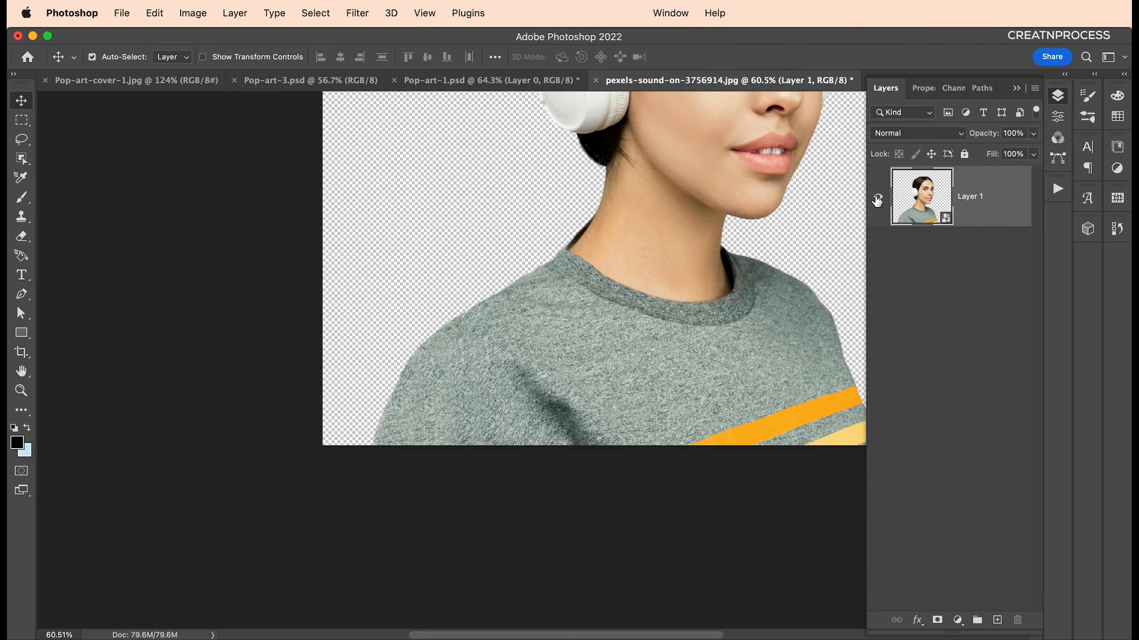
pyautogui.click(802, 202)
pyautogui.click(877, 201)
# Step: Scale the woman down proportionally with Free Transform, keeping the bottom of her sweater on the canvas's lower edge
pyautogui.scroll(-5, 712, 293)
pyautogui.scroll(4, 596, 355)
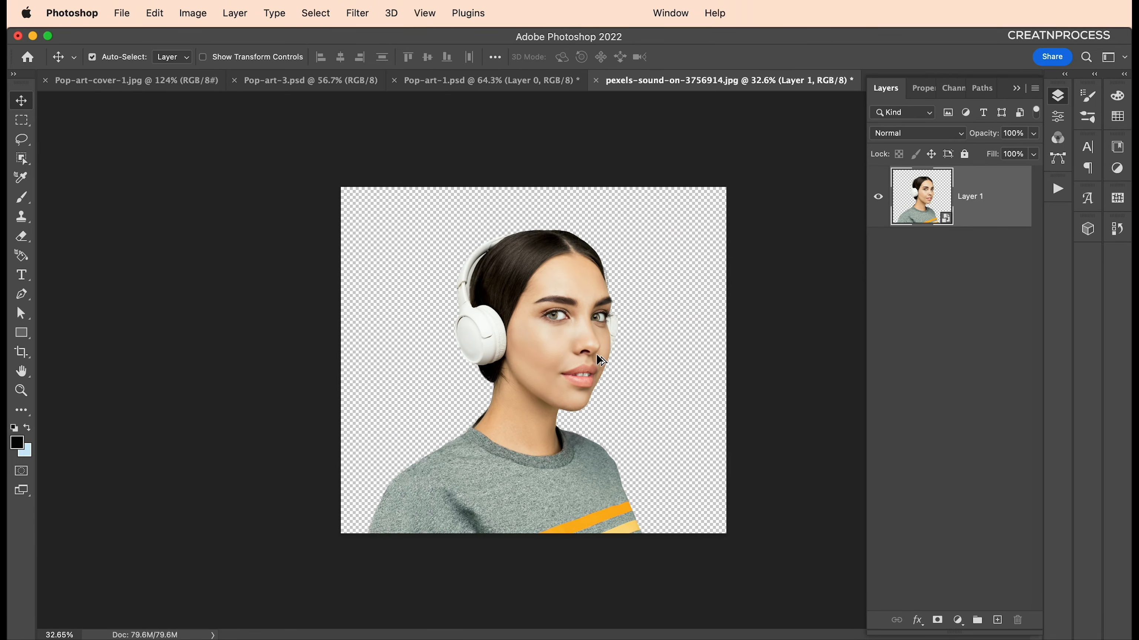
pyautogui.moveTo(580, 354)
pyautogui.mouseDown()
pyautogui.moveTo(602, 352)
pyautogui.moveTo(563, 345)
pyautogui.mouseUp()
pyautogui.press('super+z')
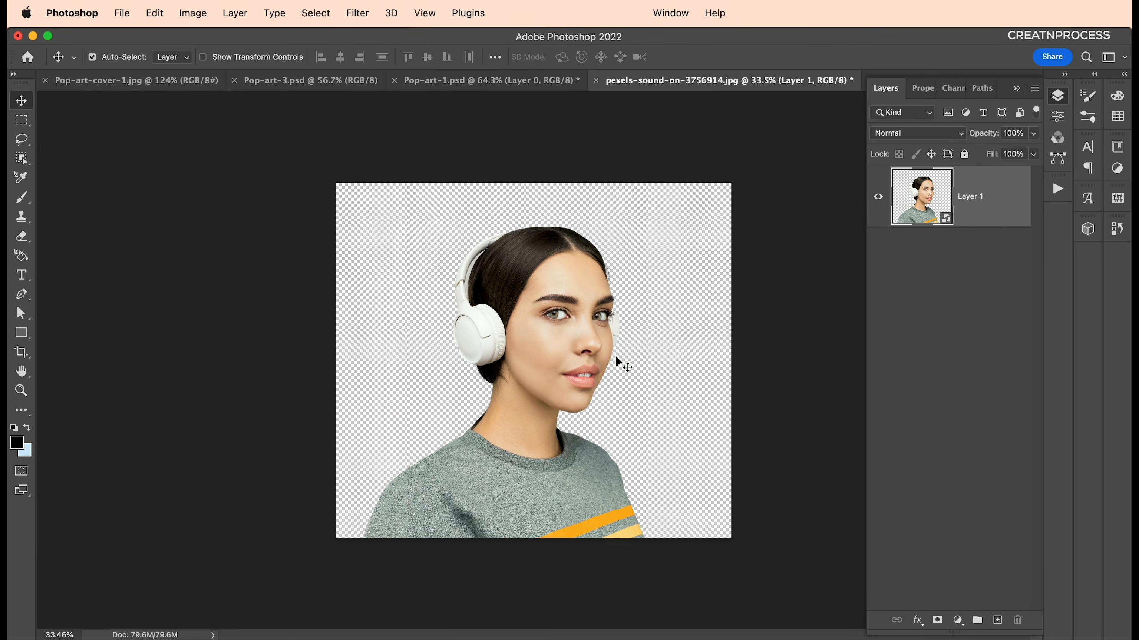
pyautogui.scroll(2, 597, 361)
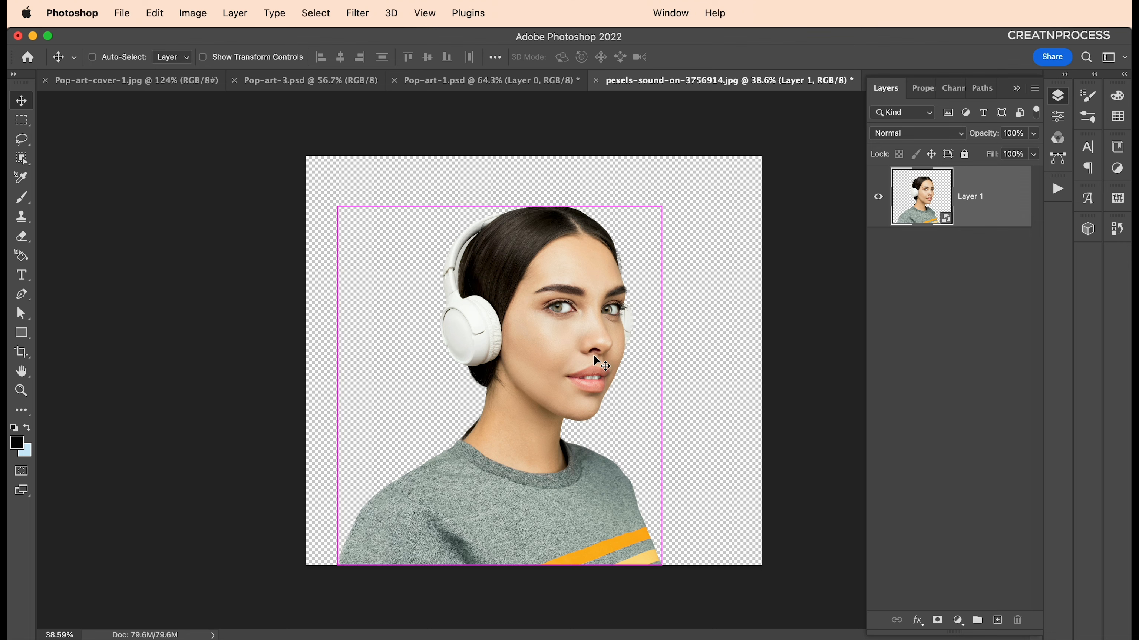
pyautogui.press('super+t')
pyautogui.moveTo(500, 207); pyautogui.dragTo(503, 259)
pyautogui.press('Return')
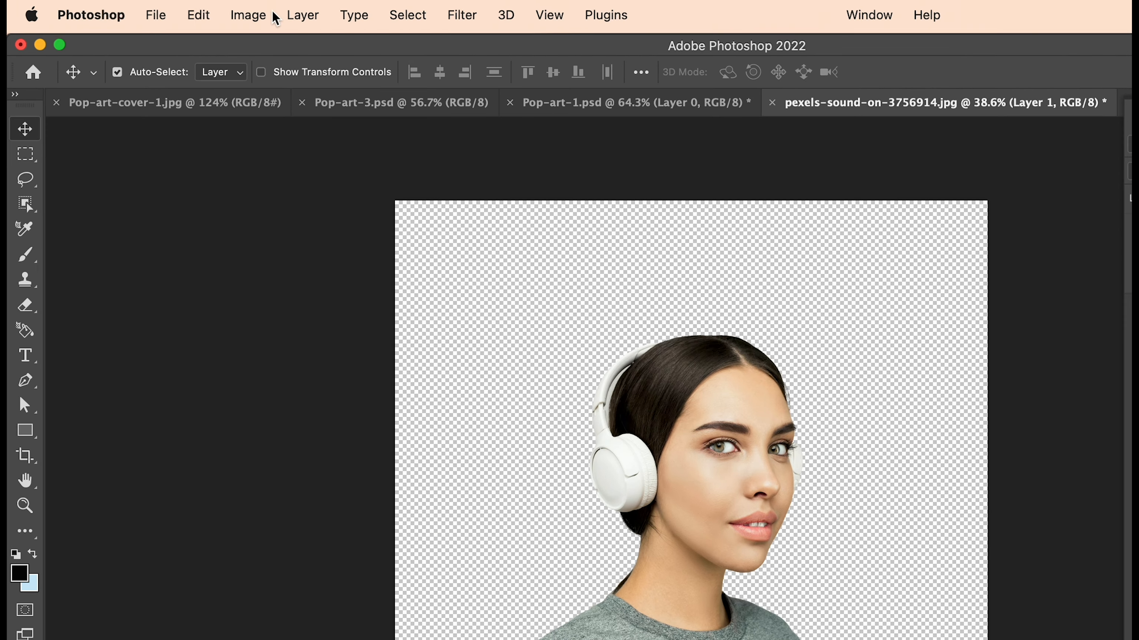
# Step: Apply a Black & White adjustment with the Maximum Black preset to the woman's smart object
pyautogui.click(257, 15)
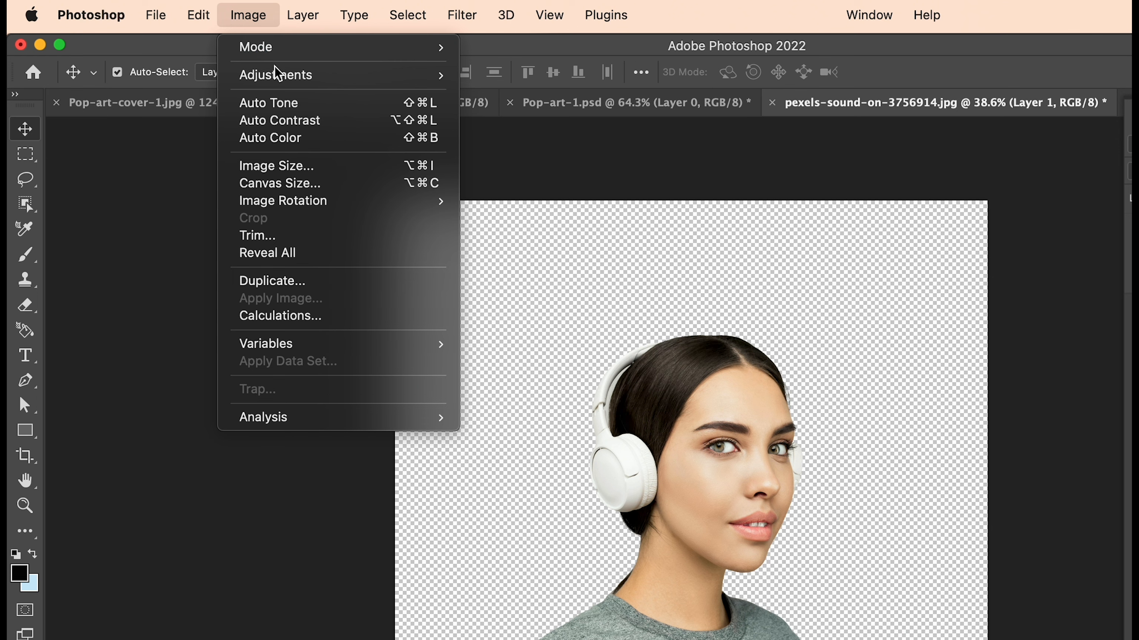
pyautogui.moveTo(277, 74)
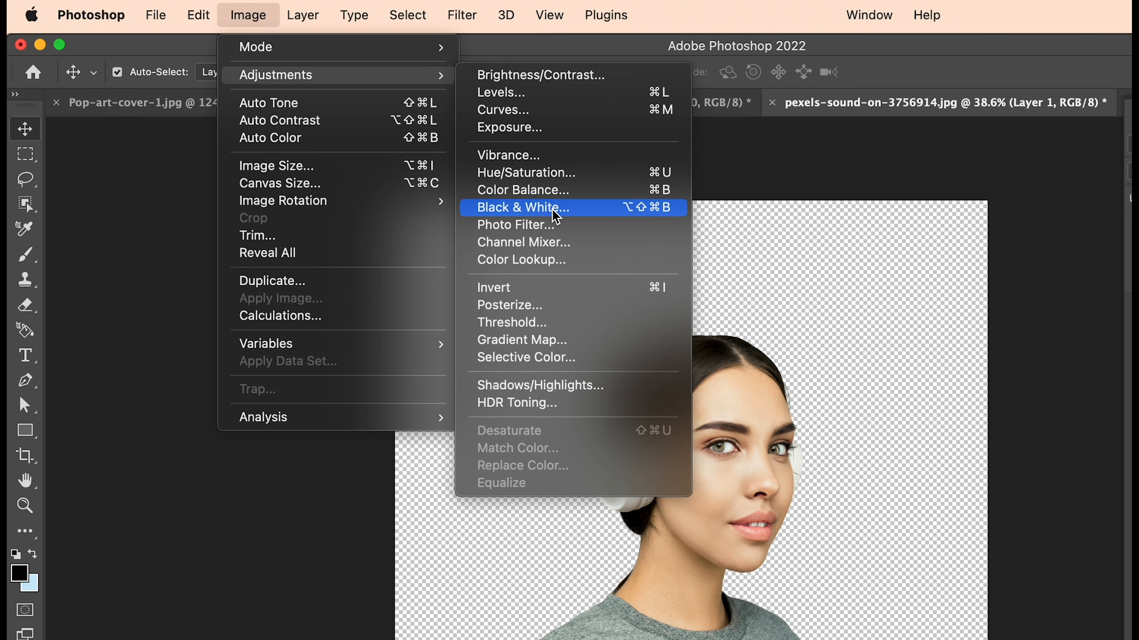
pyautogui.click(523, 207)
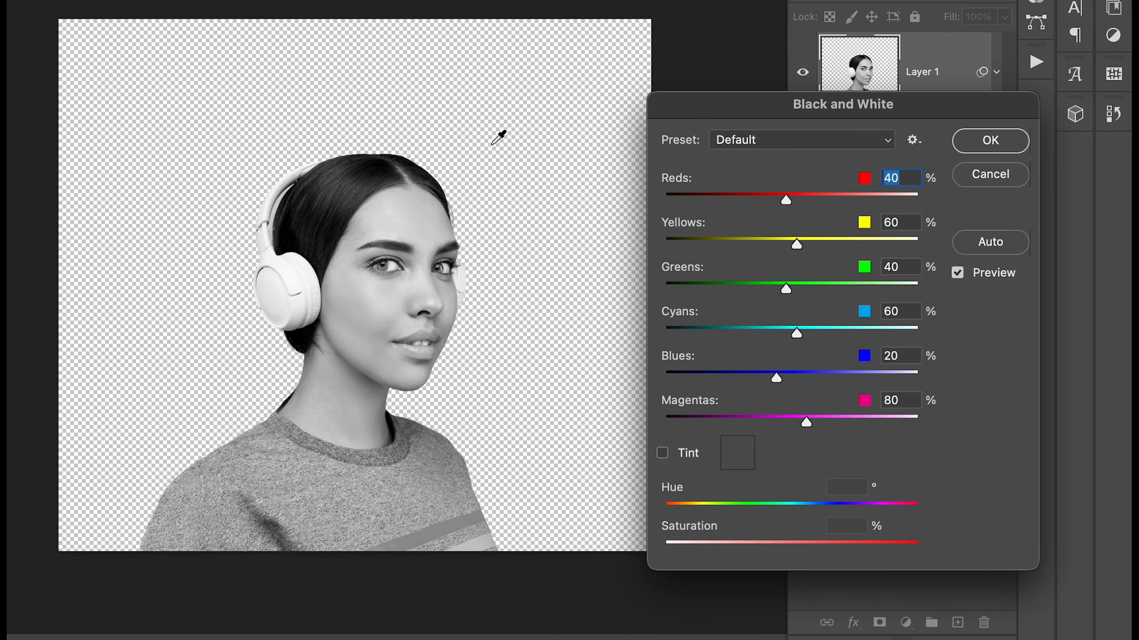
pyautogui.click(867, 152)
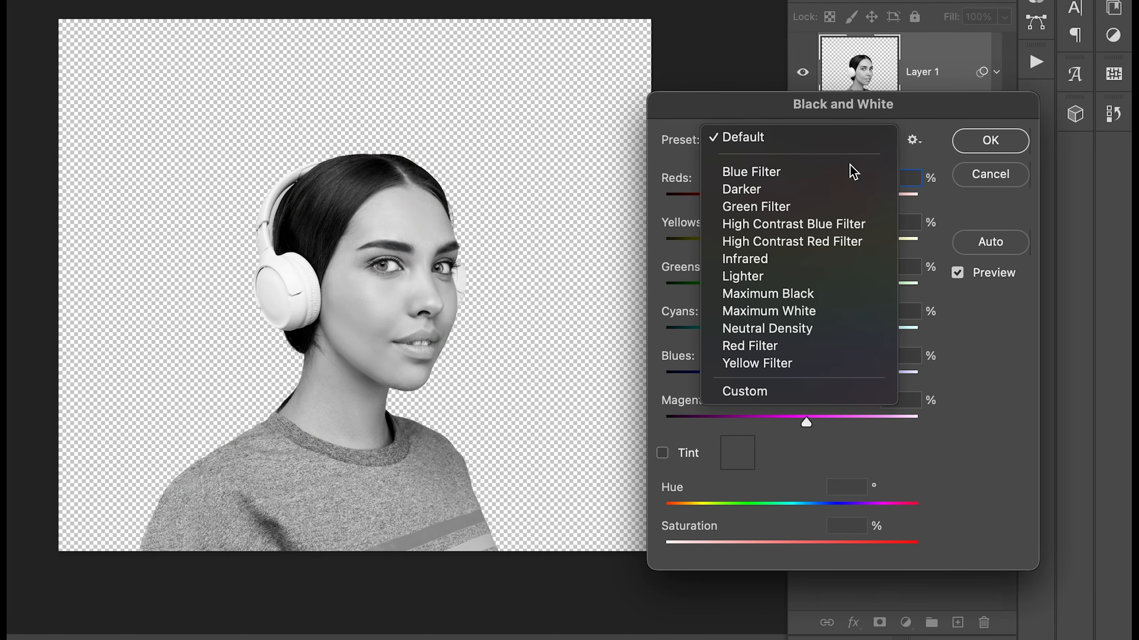
pyautogui.click(805, 295)
pyautogui.click(1014, 150)
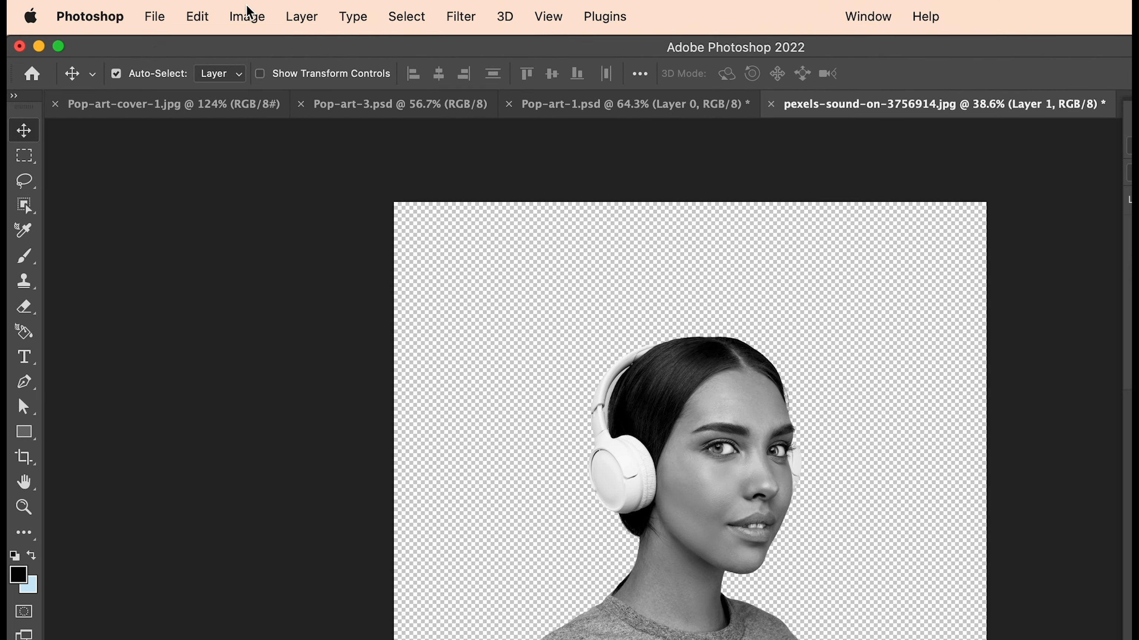
# Step: Apply a Levels adjustment to the woman's smart object to deepen the dark tones and strengthen the contrast
pyautogui.click(192, 13)
pyautogui.moveTo(286, 77)
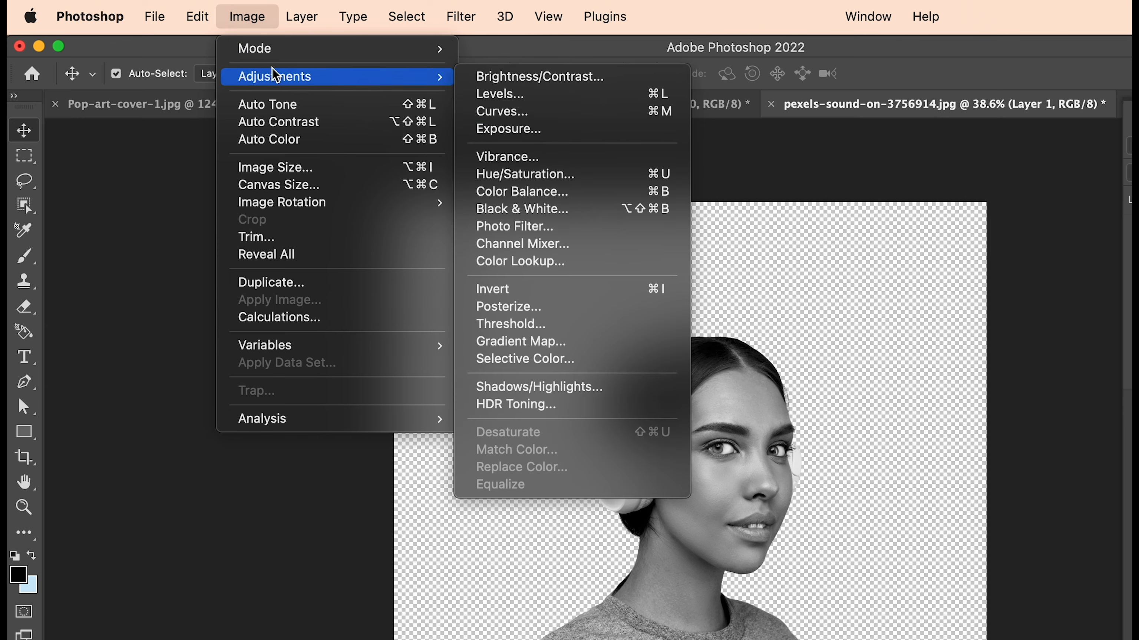
pyautogui.click(509, 89)
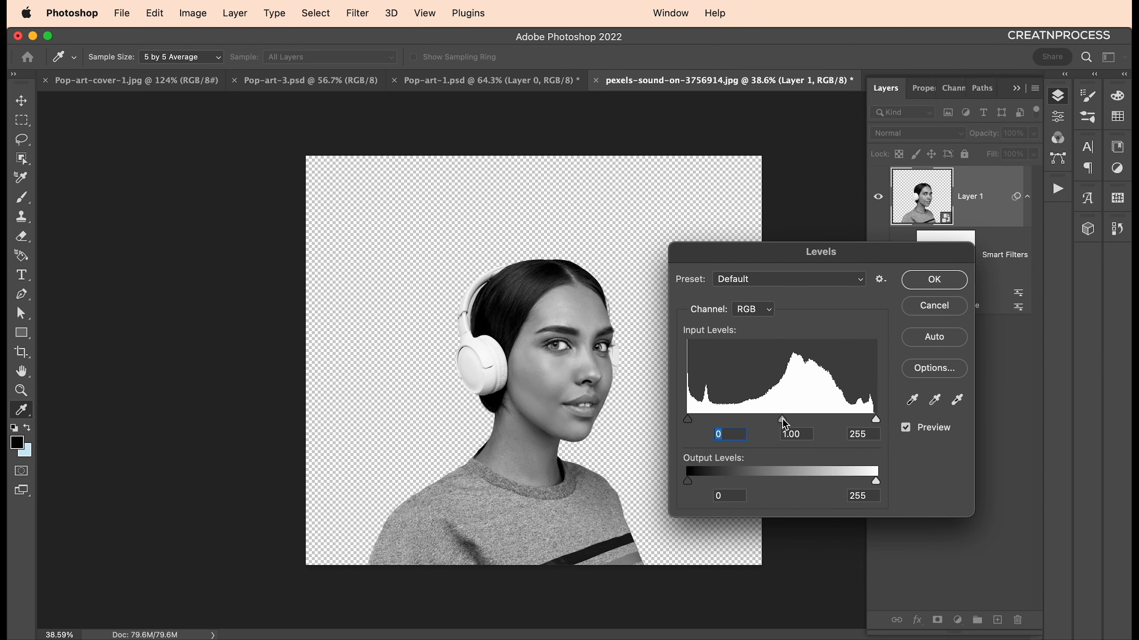
pyautogui.moveTo(782, 420); pyautogui.dragTo(860, 420)
pyautogui.click(947, 280)
pyautogui.scroll(5, 623, 380)
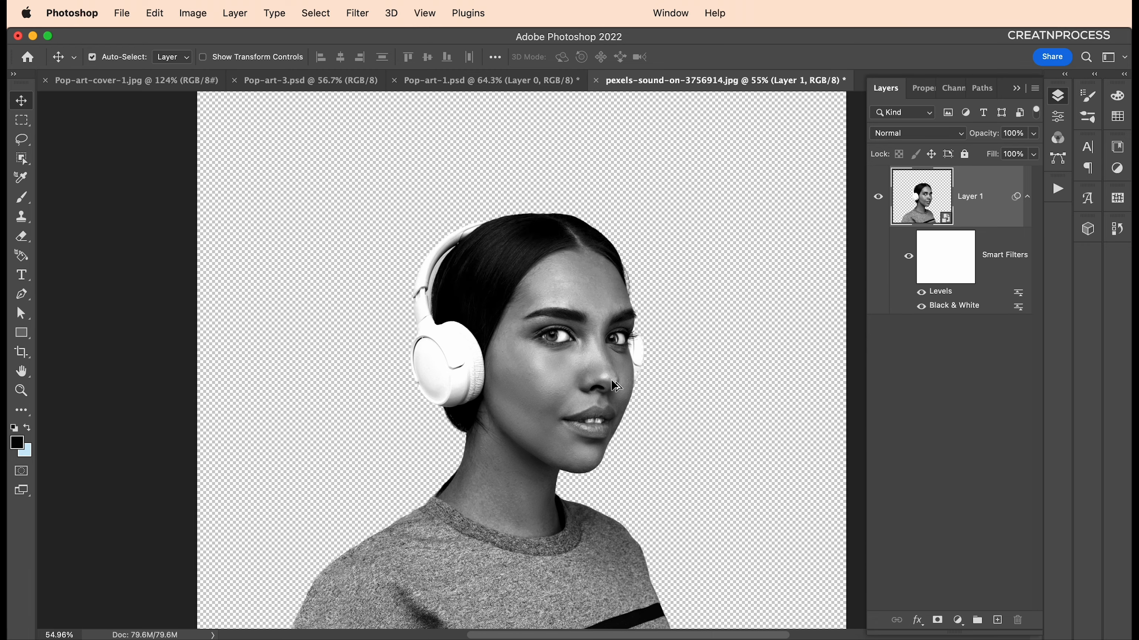
pyautogui.scroll(-1, 633, 379)
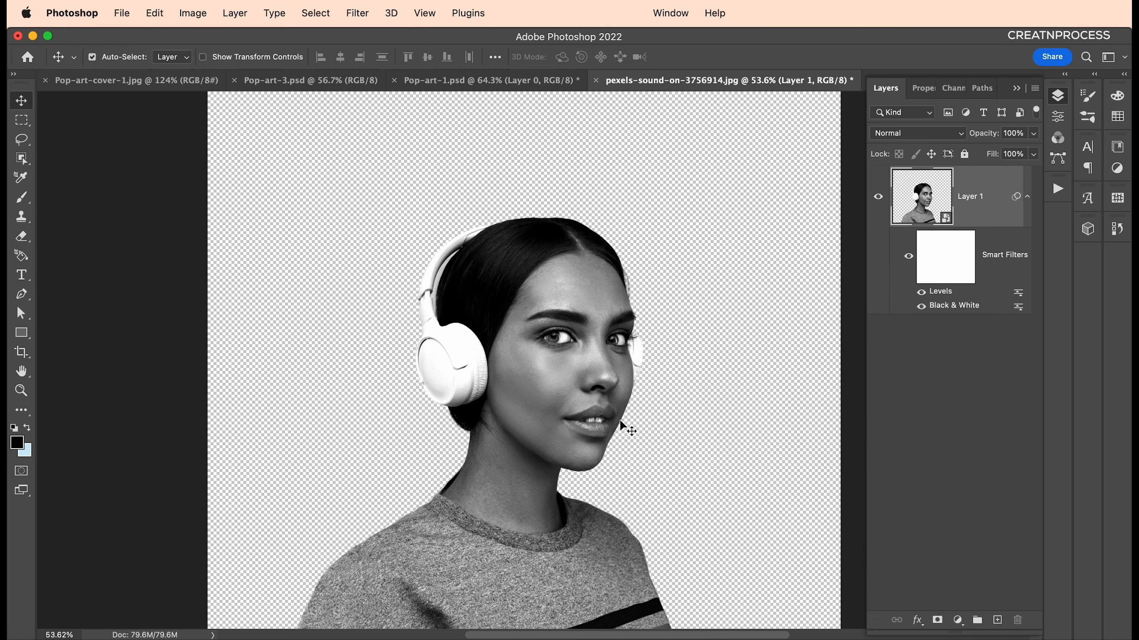
# Step: Add a new layer beneath the woman's smart object and fill it with the black foreground color
pyautogui.scroll(-10, 627, 429)
pyautogui.click(997, 619)
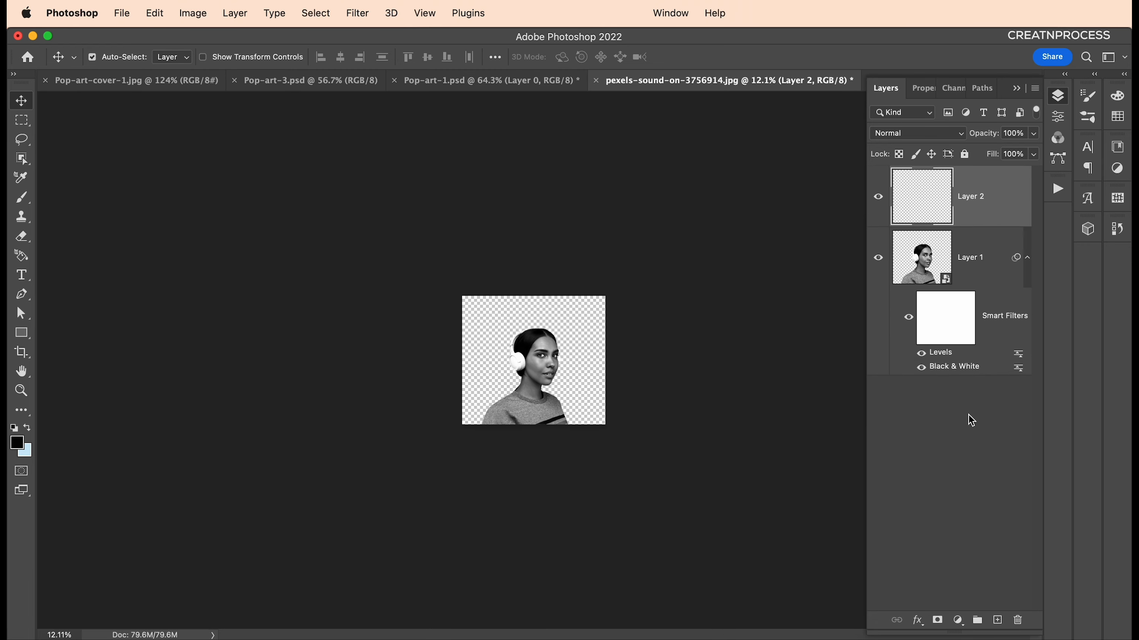
pyautogui.moveTo(987, 216); pyautogui.dragTo(993, 379)
pyautogui.scroll(2, 717, 376)
pyautogui.scroll(3, 718, 376)
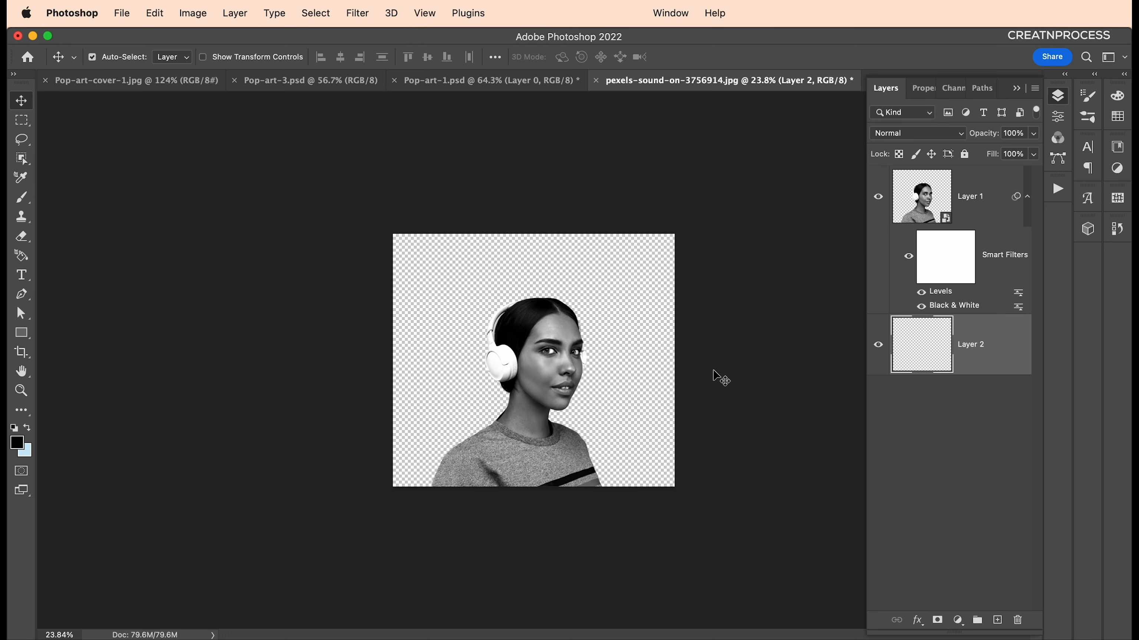
pyautogui.hotkey('alt', 'BackSpace')
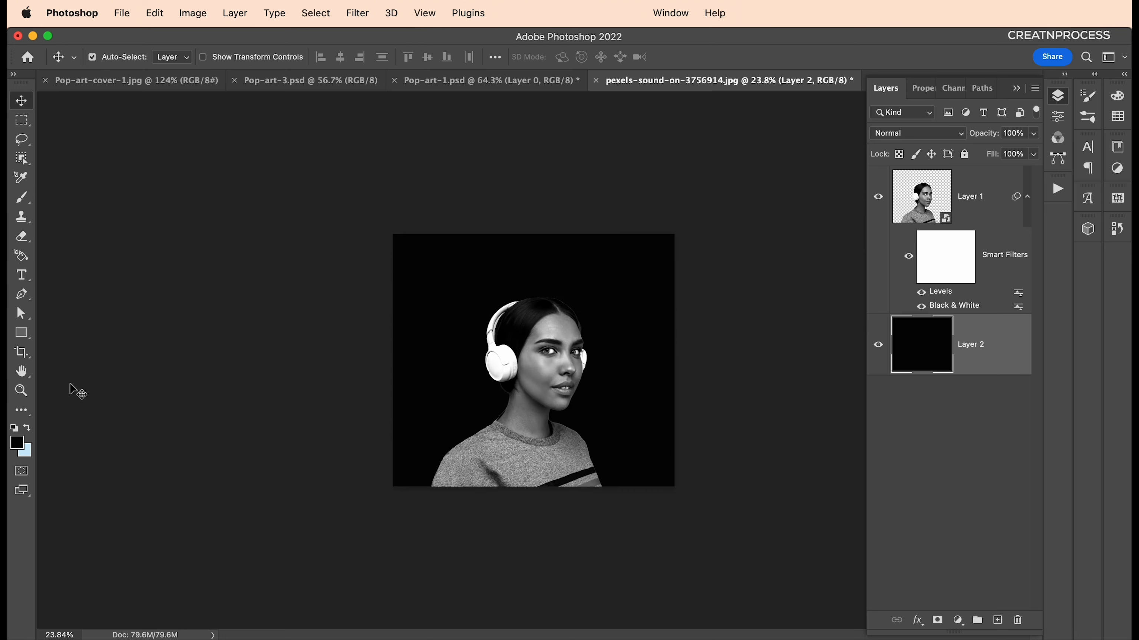
# Step: Sample the pink background of Pop-art-1.psd as foreground color cf6baa and return to the pexels-sound-on-3756914.jpg document
pyautogui.click(450, 83)
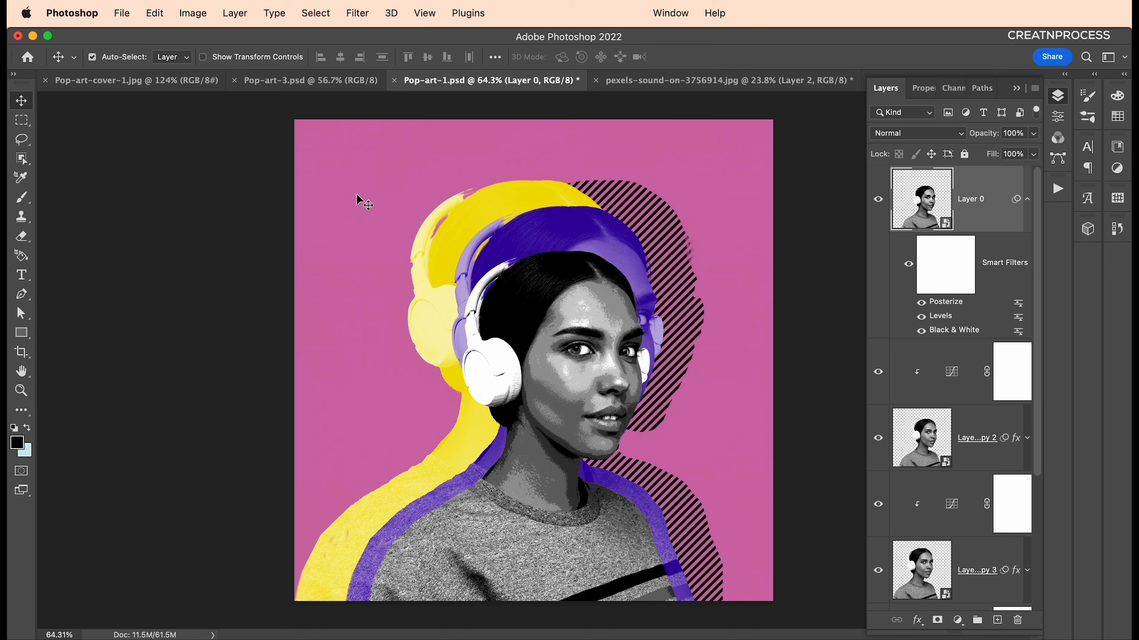
pyautogui.press('i')
pyautogui.click(319, 180)
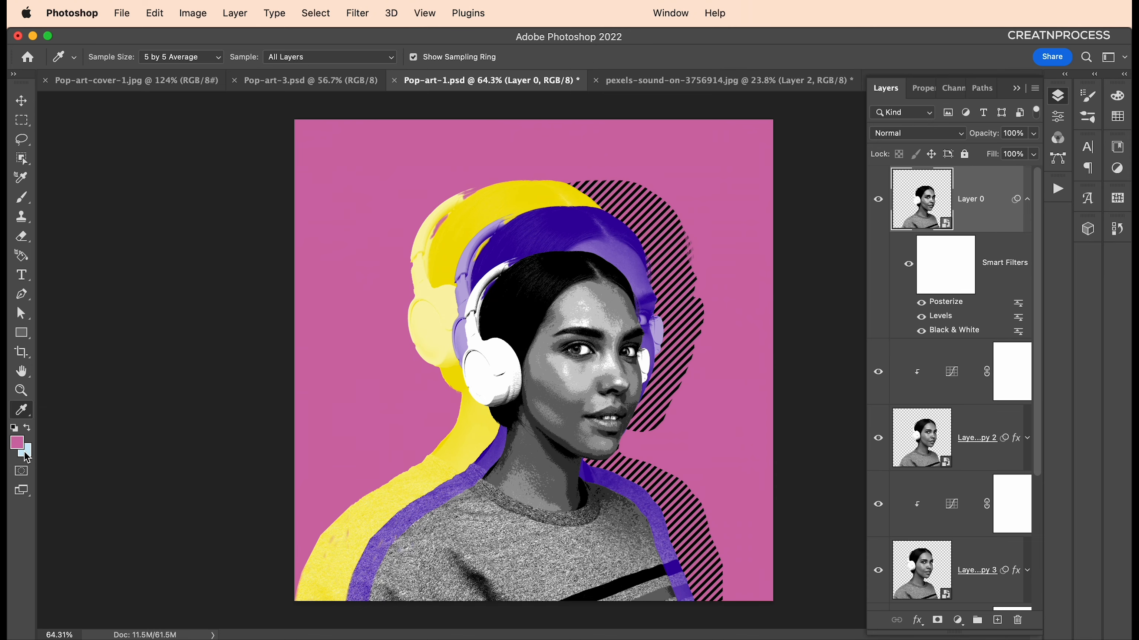
pyautogui.click(18, 444)
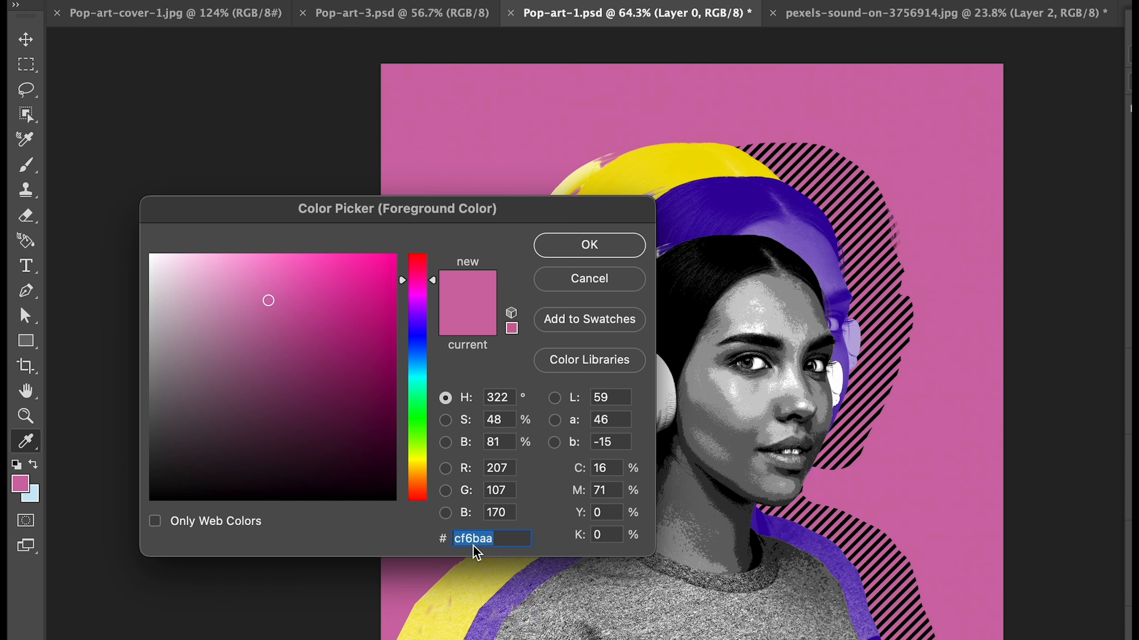
pyautogui.click(569, 254)
pyautogui.click(724, 82)
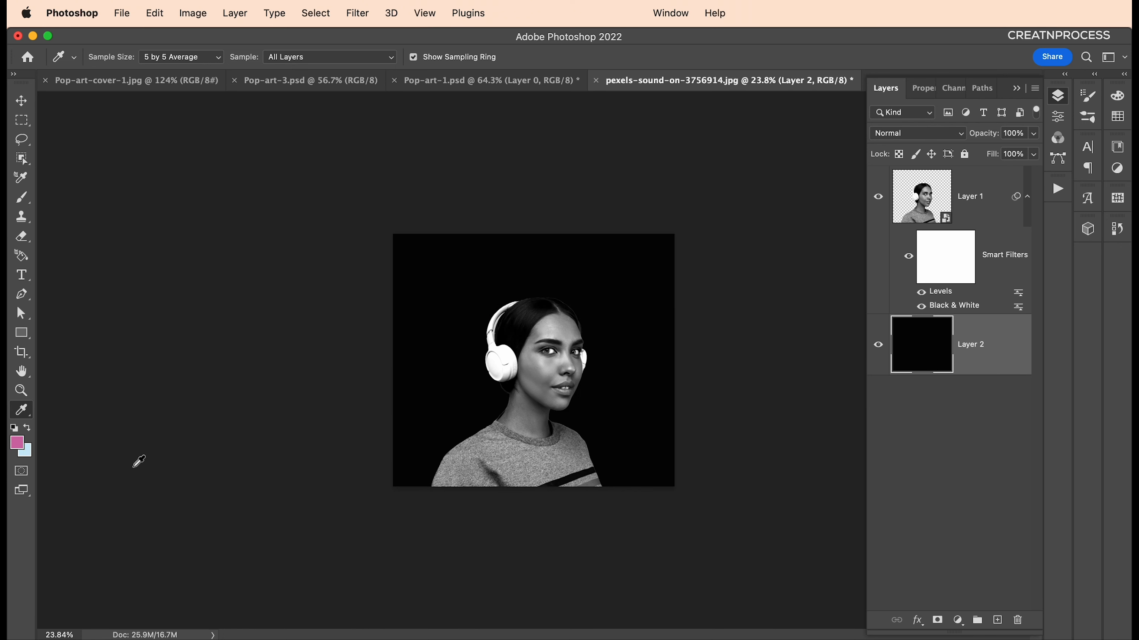
# Step: Fill the layer beneath the woman's smart object with the pink foreground color cf6baa
pyautogui.hotkey('alt', 'BackSpace')
pyautogui.click(17, 443)
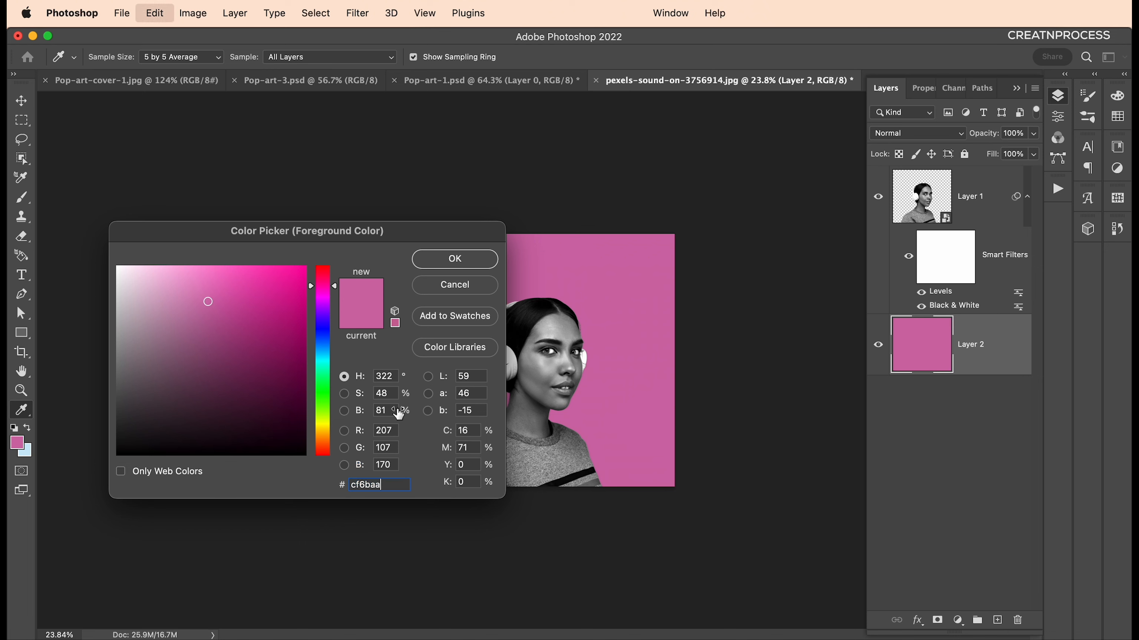
pyautogui.click(442, 264)
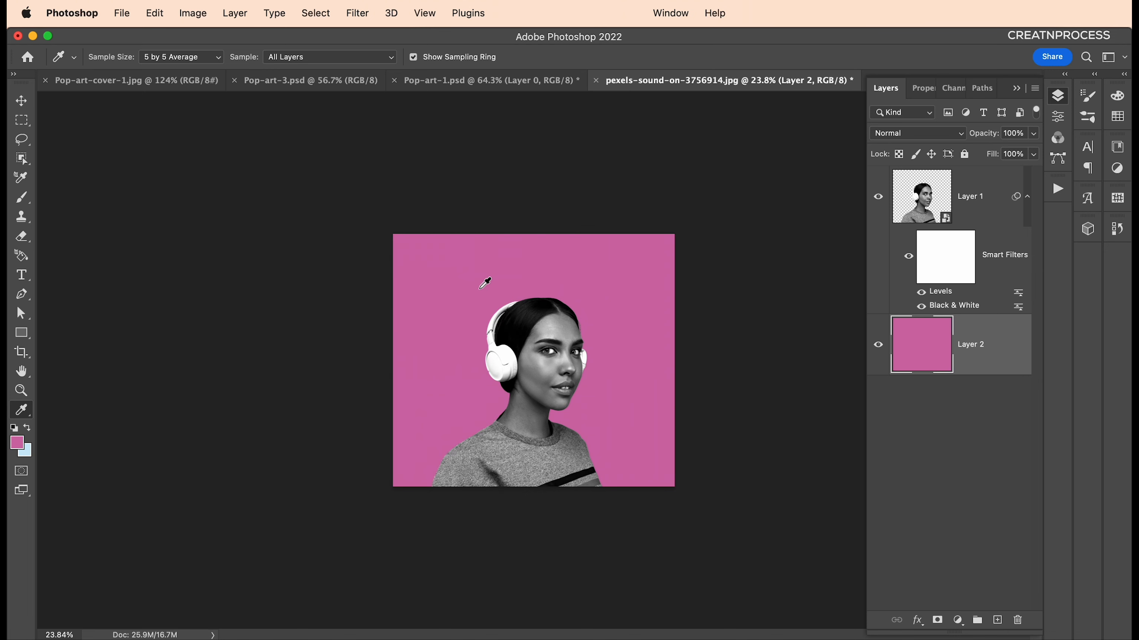
pyautogui.scroll(6, 480, 290)
pyautogui.scroll(-2, 573, 346)
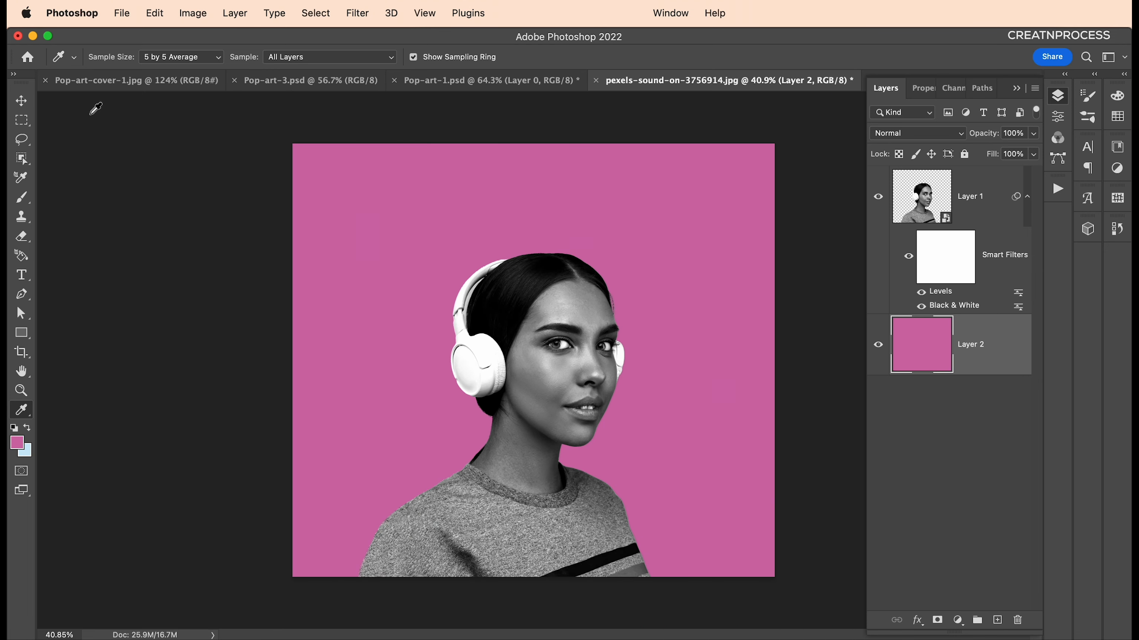
# Step: Collapse the smart filters of the woman's layer and check the layered figures in Pop-art-1.psd before returning to pexels-sound-on-3756914.jpg
pyautogui.click(21, 101)
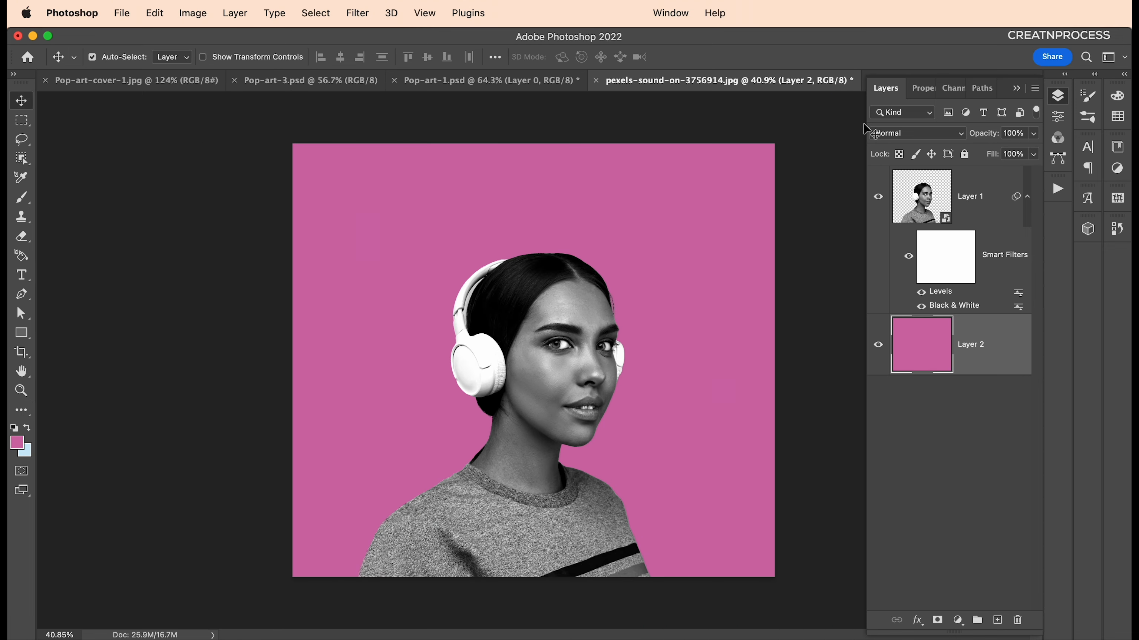
pyautogui.click(1027, 203)
pyautogui.click(551, 81)
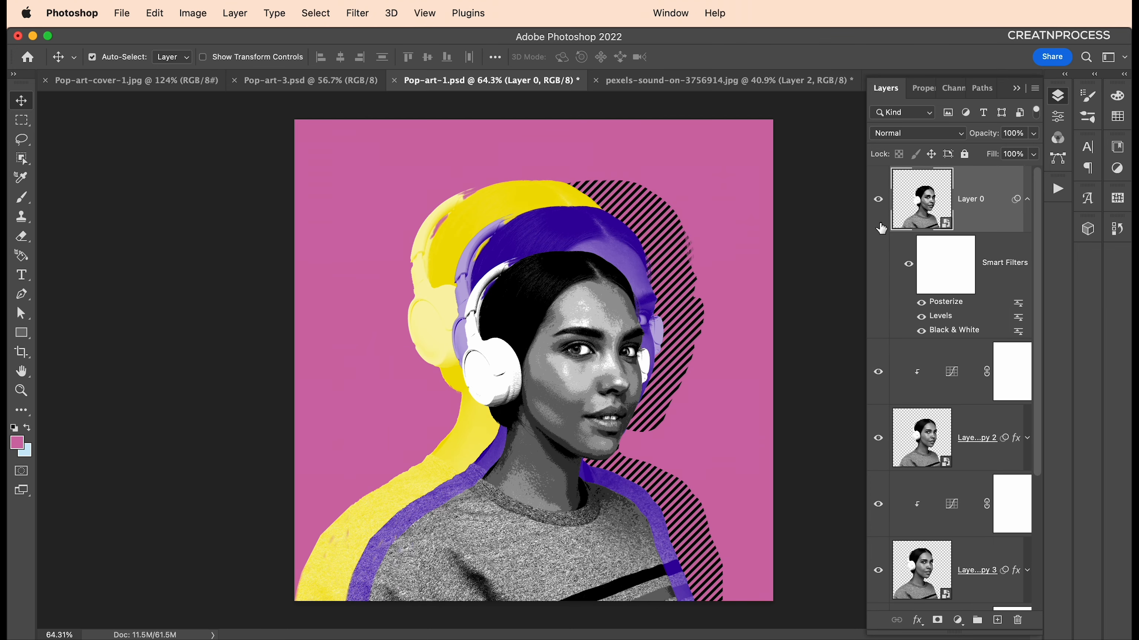
pyautogui.hotkey('ctrl', 'Tab')
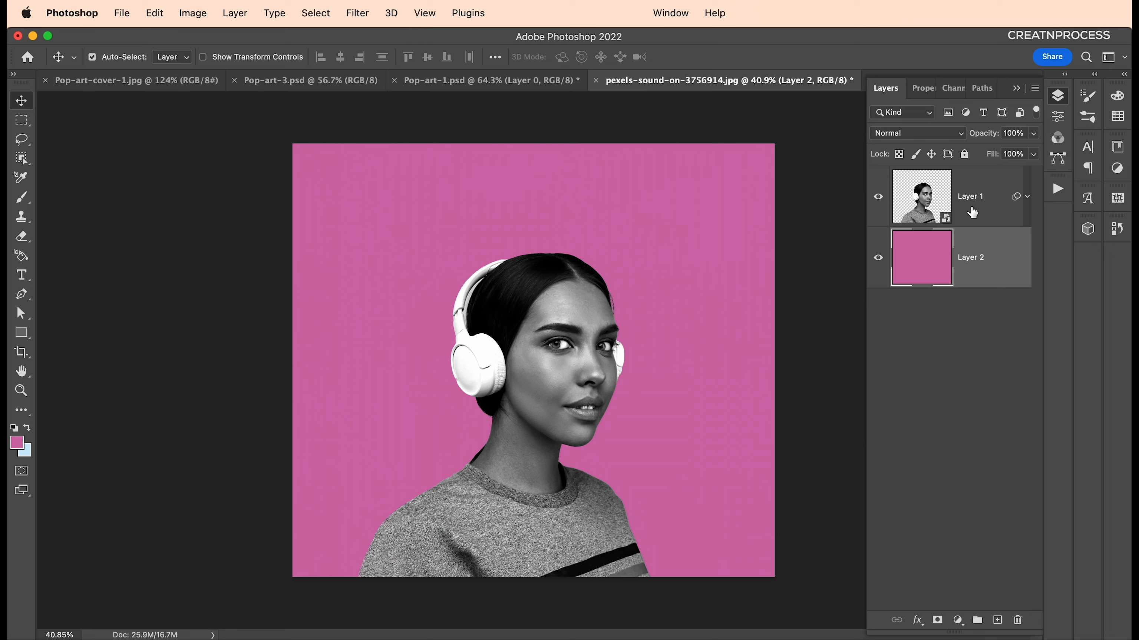
# Step: Duplicate the woman's smart object, Layer 1, directly above the original
pyautogui.click(982, 216)
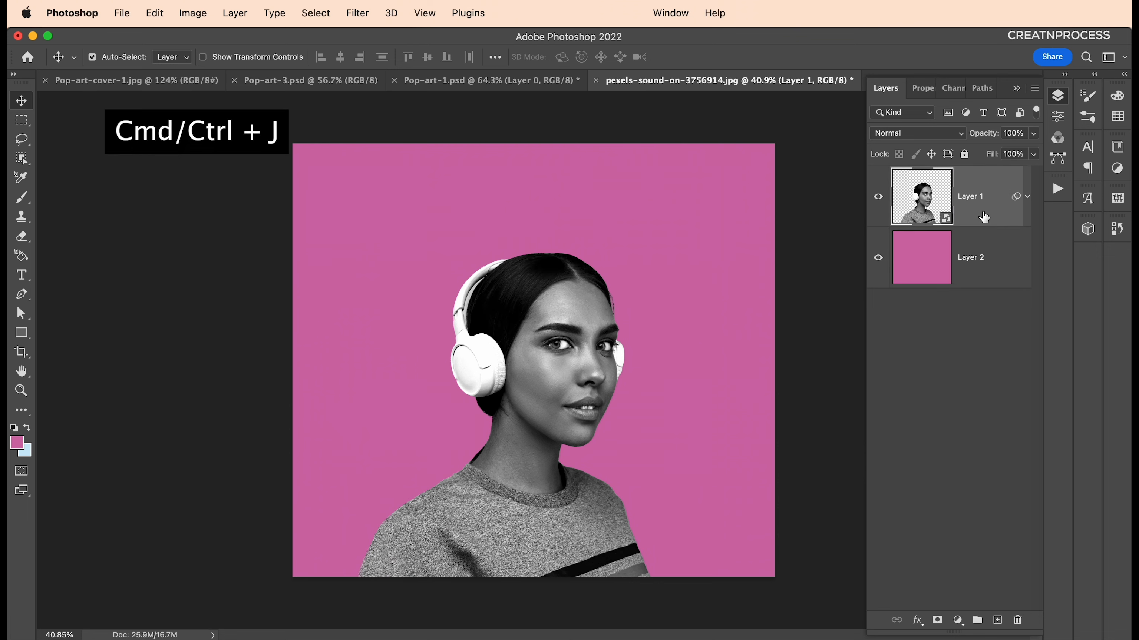
pyautogui.press('cmd+j')
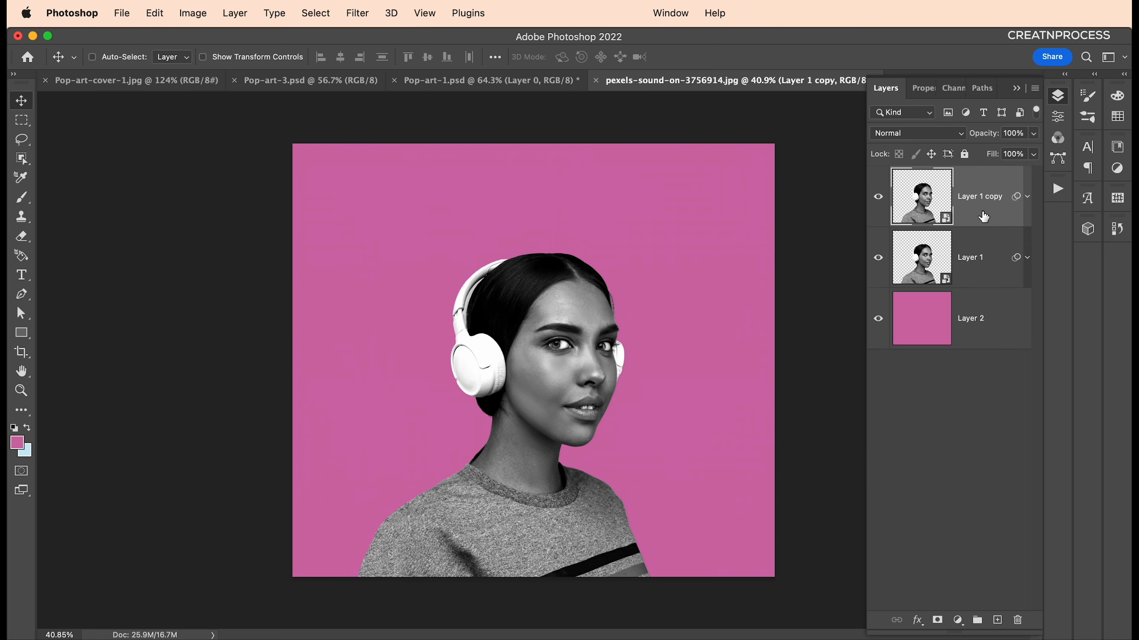
pyautogui.press('super+z')
pyautogui.moveTo(982, 217); pyautogui.dragTo(1000, 627)
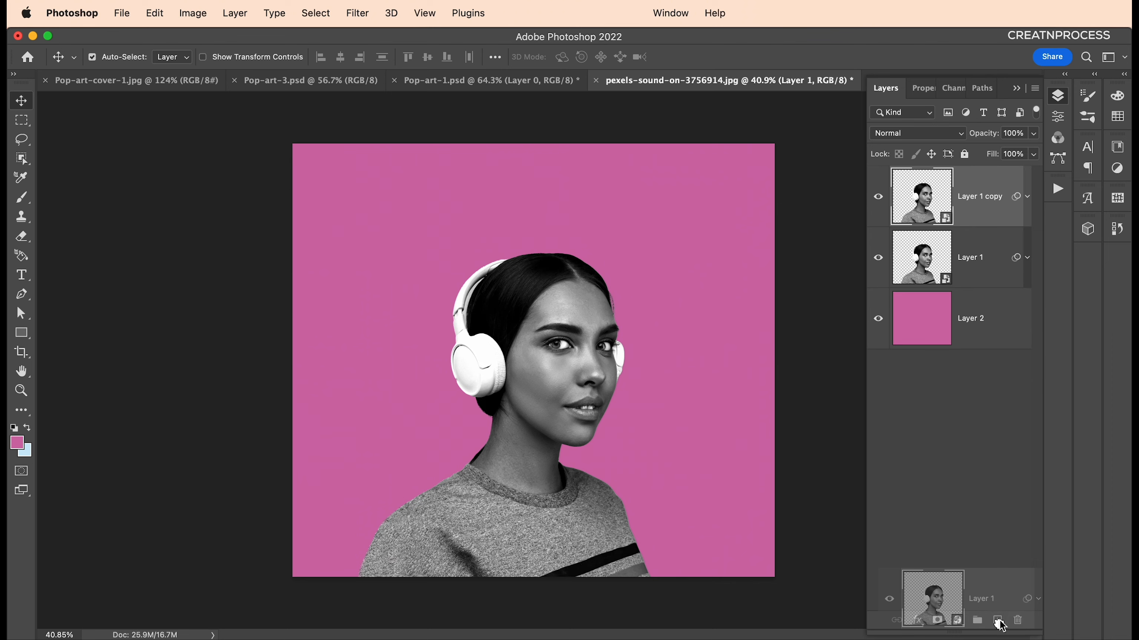
# Step: Scale Layer 1 behind the front woman up to about 94%, keeping its lower edge on the canvas bottom
pyautogui.click(995, 265)
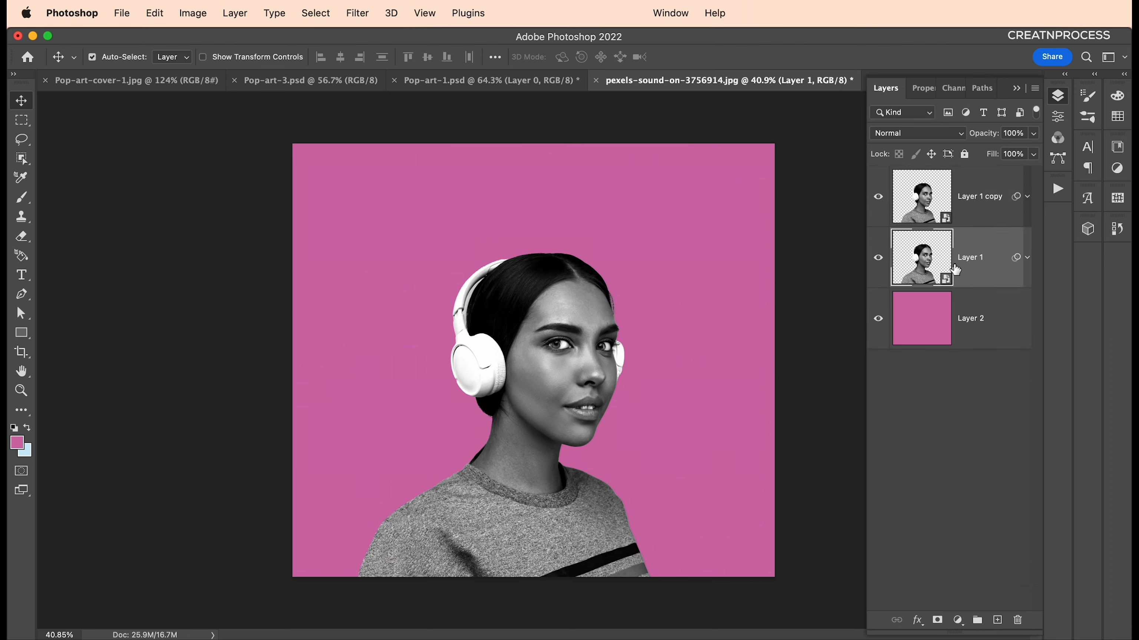
pyautogui.press('super+t')
pyautogui.click(569, 297)
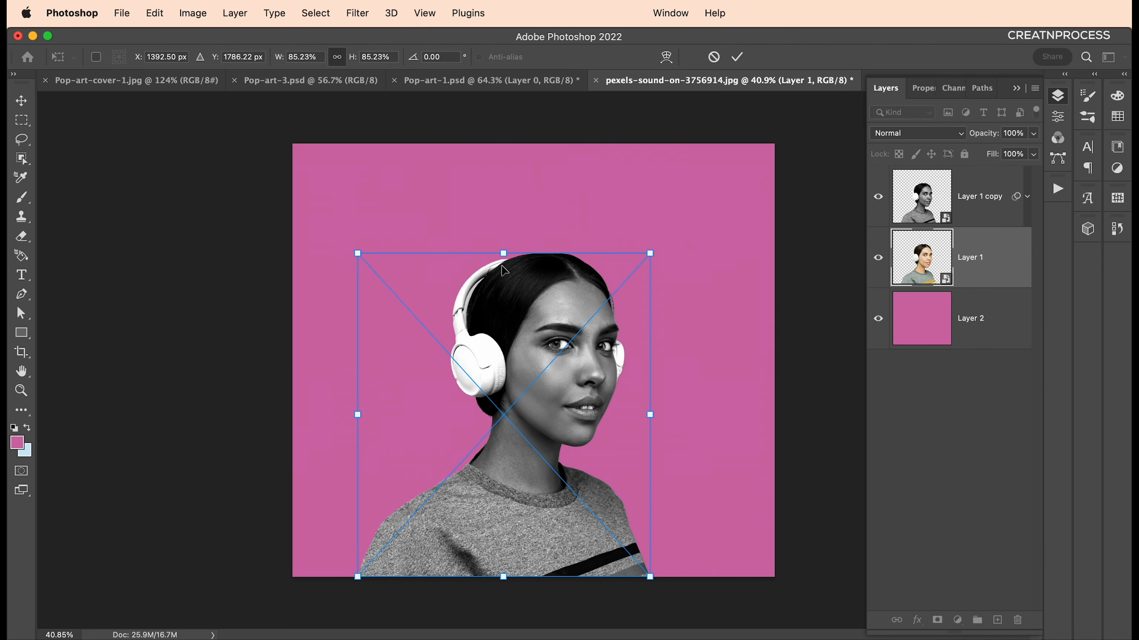
pyautogui.moveTo(502, 252); pyautogui.dragTo(503, 220)
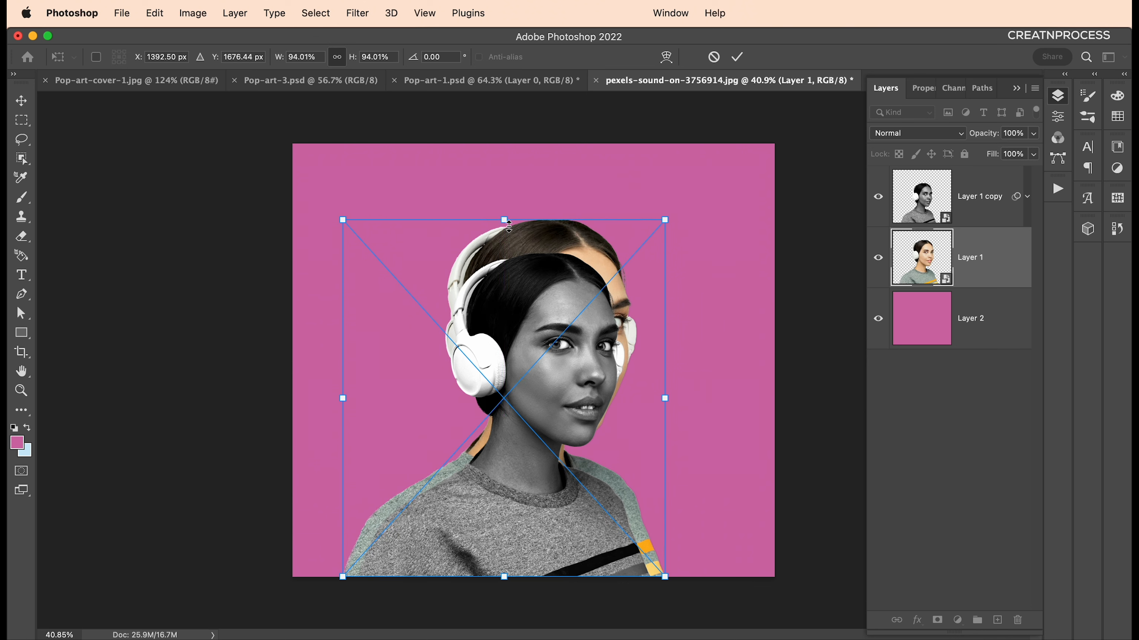
pyautogui.press('Return')
# Step: Nudge the enlarged woman on Layer 1 slightly to the left and upward behind the front figure
pyautogui.press('Left')
pyautogui.press('Left')
pyautogui.press('Left')
pyautogui.press('Left')
pyautogui.press('Left')
pyautogui.press('Left')
pyautogui.press('Left')
pyautogui.press('Left')
pyautogui.press('Left')
pyautogui.press('Left')
pyautogui.press('Left')
pyautogui.press('Left')
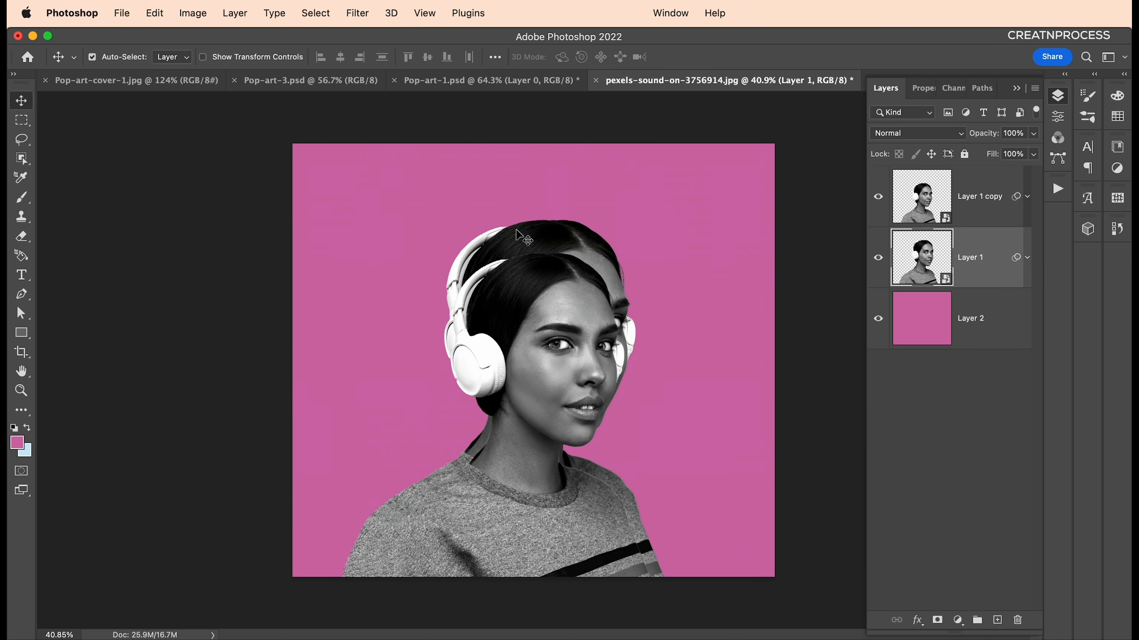
pyautogui.press('Up')
pyautogui.press('Up')
pyautogui.press('Up')
pyautogui.press('Up')
pyautogui.press('Up')
pyautogui.press('Up')
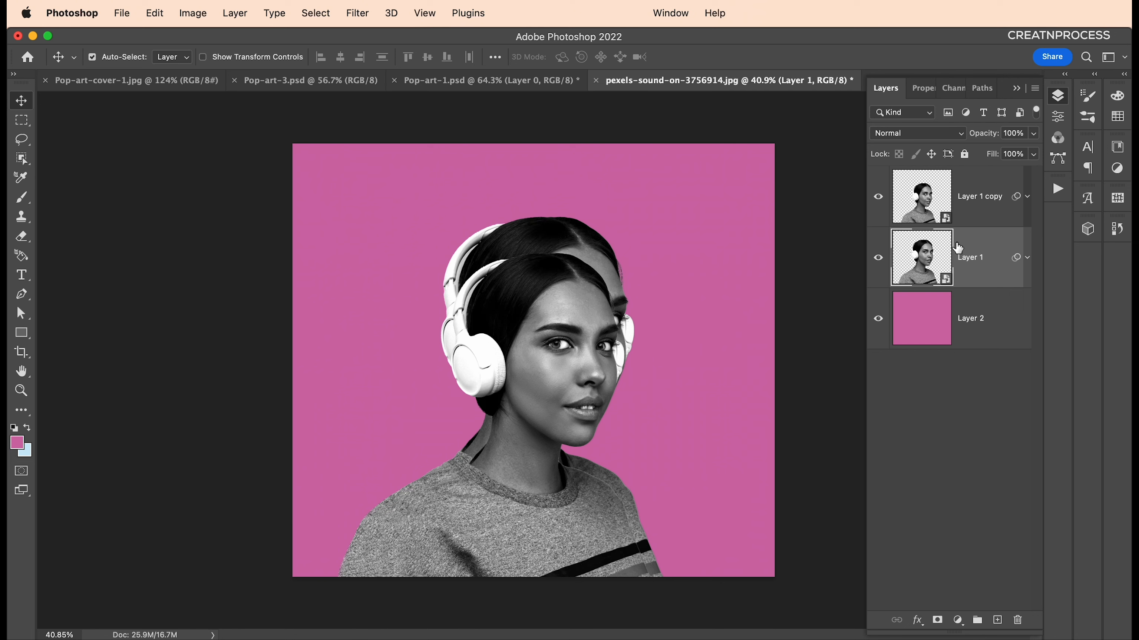
# Step: Duplicate Layer 1, then scale the lower one up to about 105% and shift it left as a third figure
pyautogui.moveTo(967, 275); pyautogui.dragTo(997, 619)
pyautogui.click(970, 339)
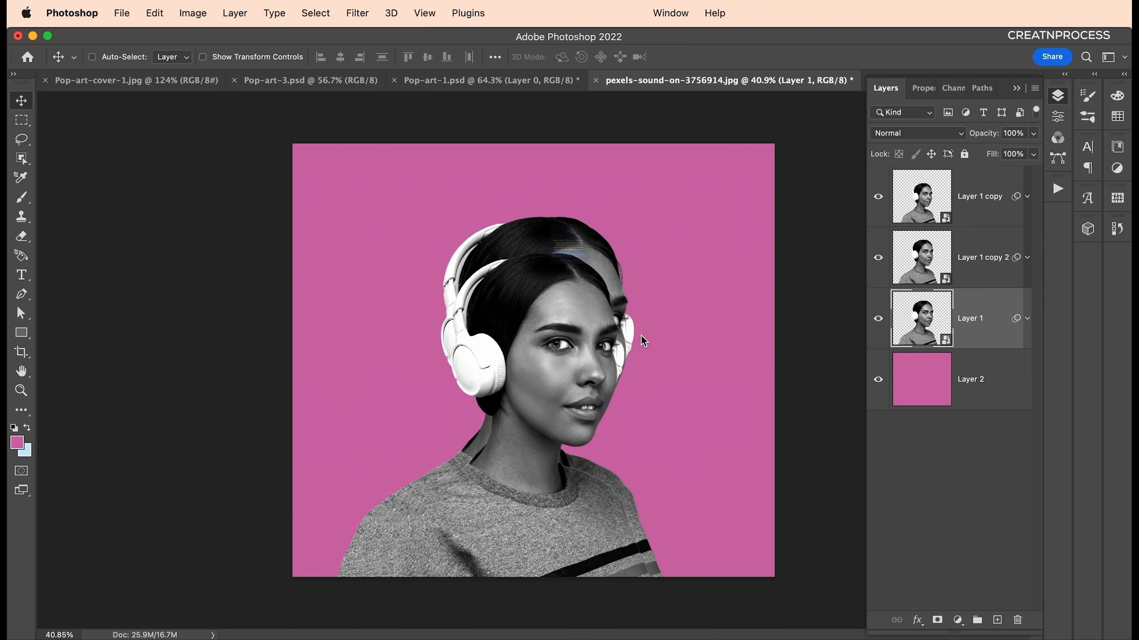
pyautogui.press('super+t')
pyautogui.click(567, 296)
pyautogui.moveTo(503, 217); pyautogui.dragTo(501, 173)
pyautogui.moveTo(559, 209); pyautogui.dragTo(526, 209)
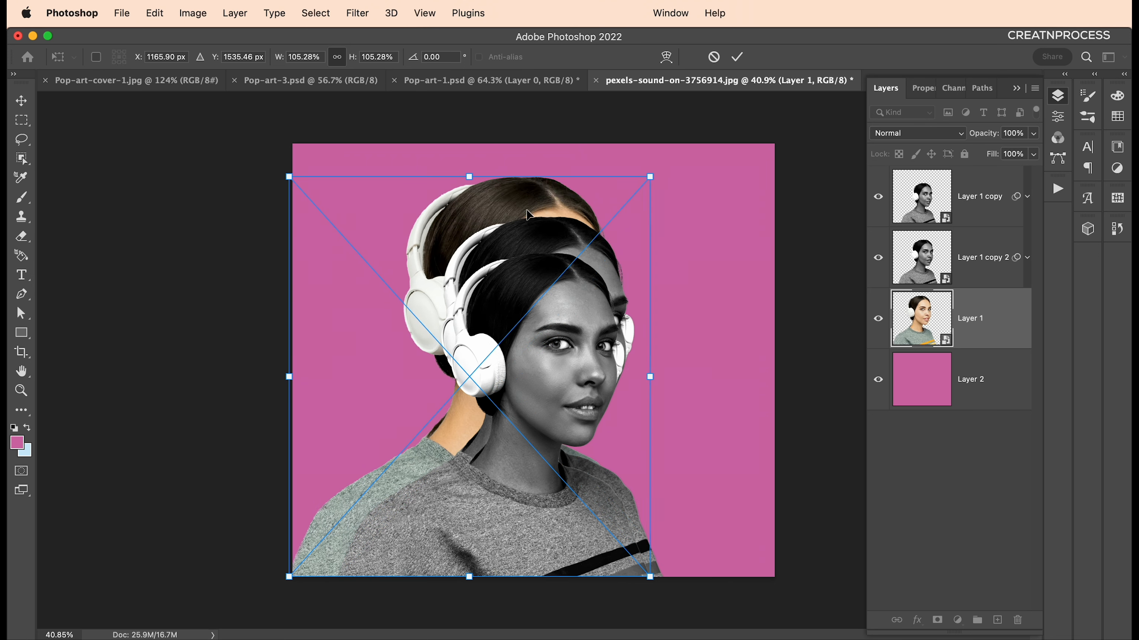
pyautogui.press('Return')
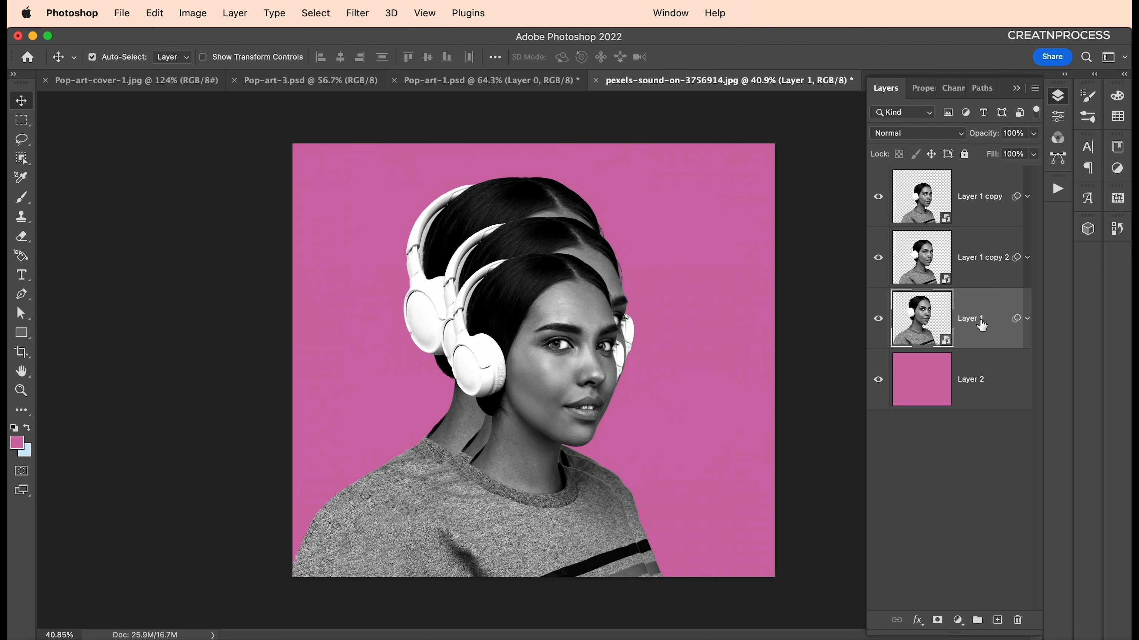
# Step: Duplicate Layer 1 again and move the lower one horizontally to the right so its face emerges behind the other figures
pyautogui.moveTo(982, 326); pyautogui.dragTo(997, 620)
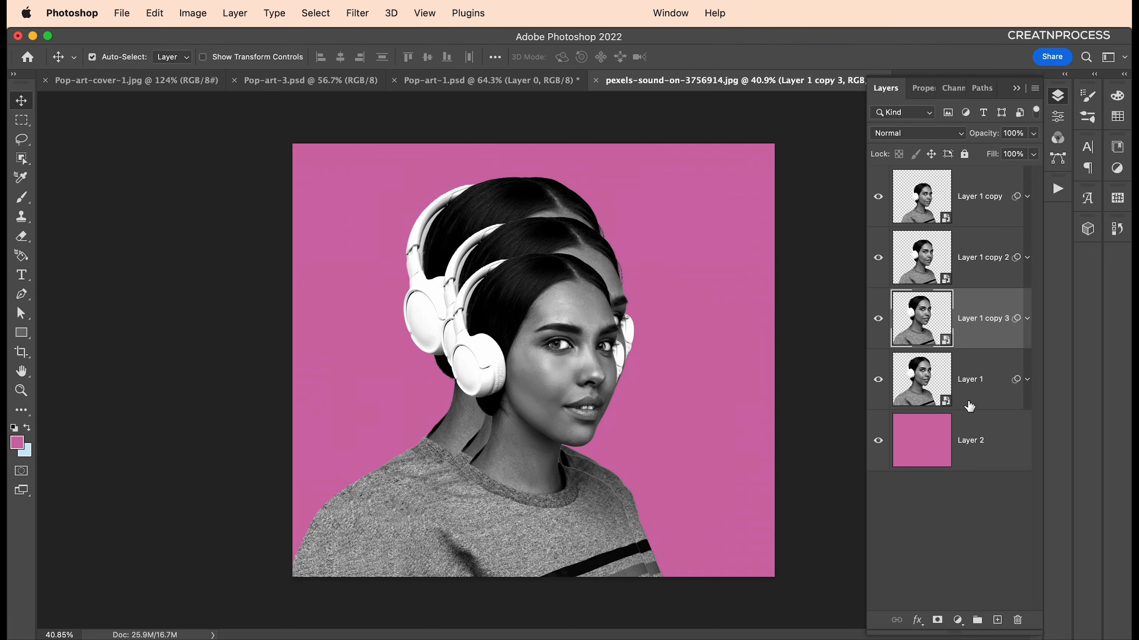
pyautogui.click(968, 379)
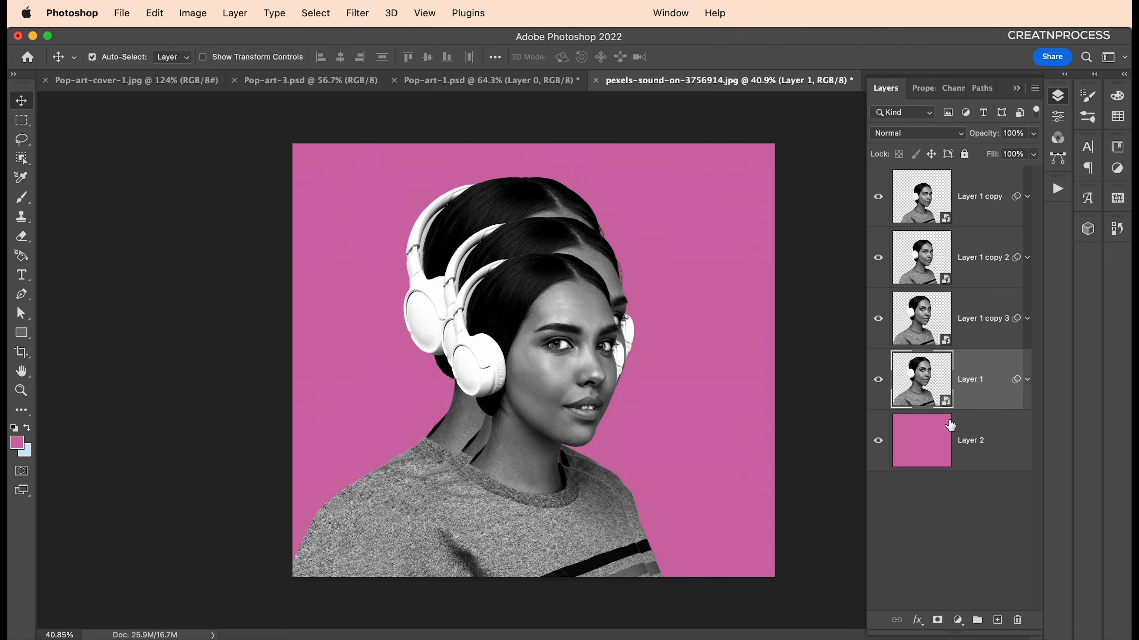
pyautogui.press('super+t')
pyautogui.click(618, 300)
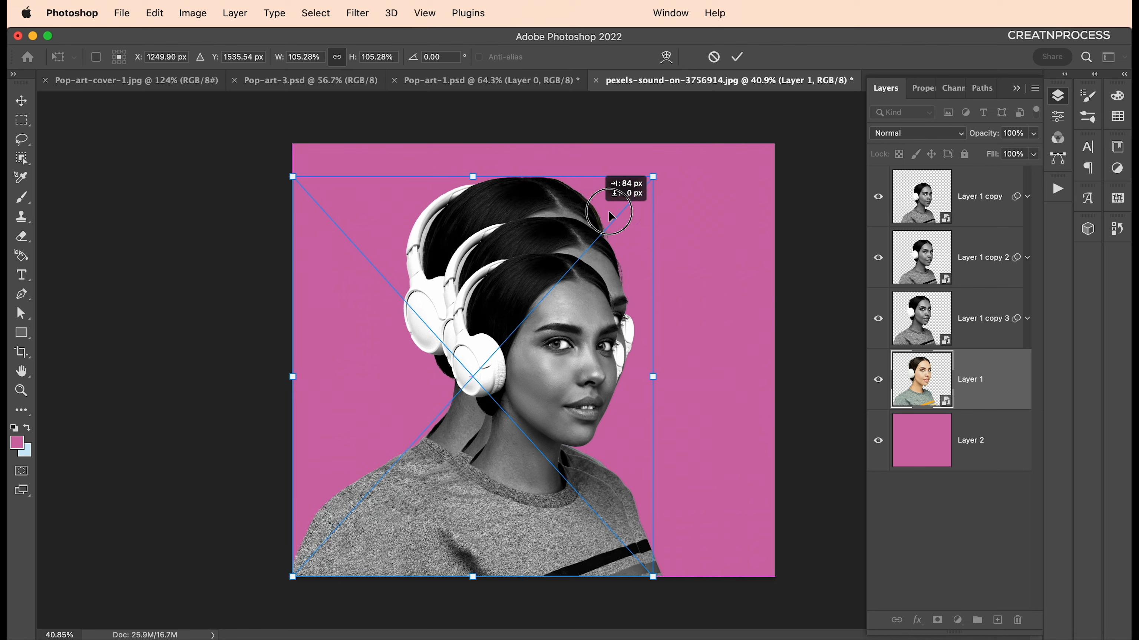
pyautogui.moveTo(608, 211); pyautogui.dragTo(637, 211)
pyautogui.press('Return')
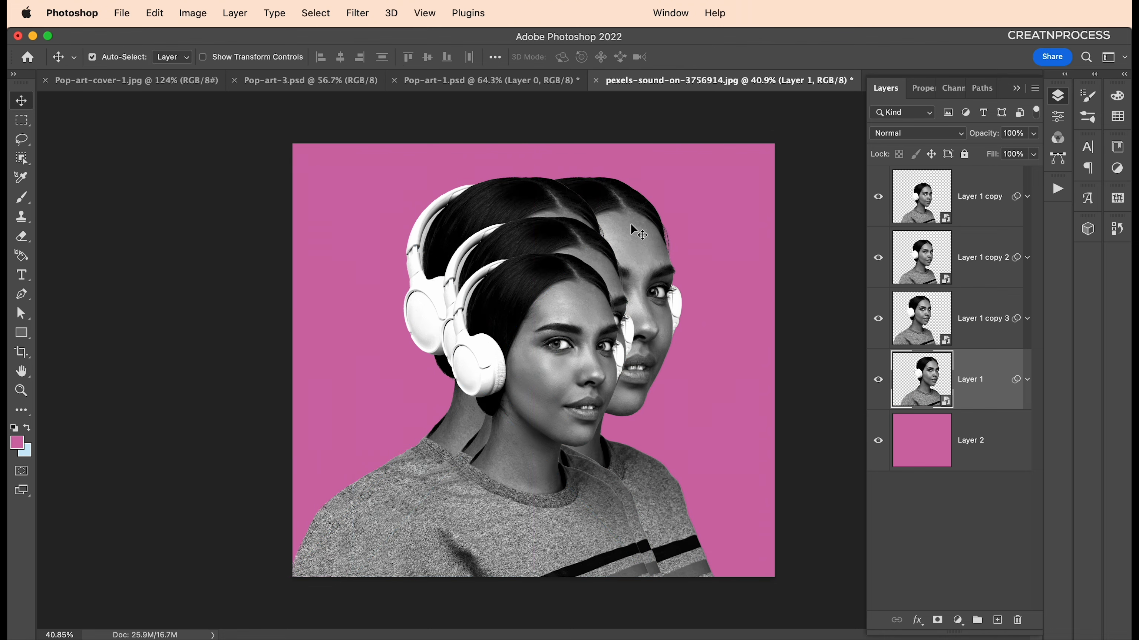
# Step: Compare the figure arrangement and overlay colors with Pop-art-1.psd and return to the pexels-sound-on-3756914.jpg document
pyautogui.scroll(1, 566, 257)
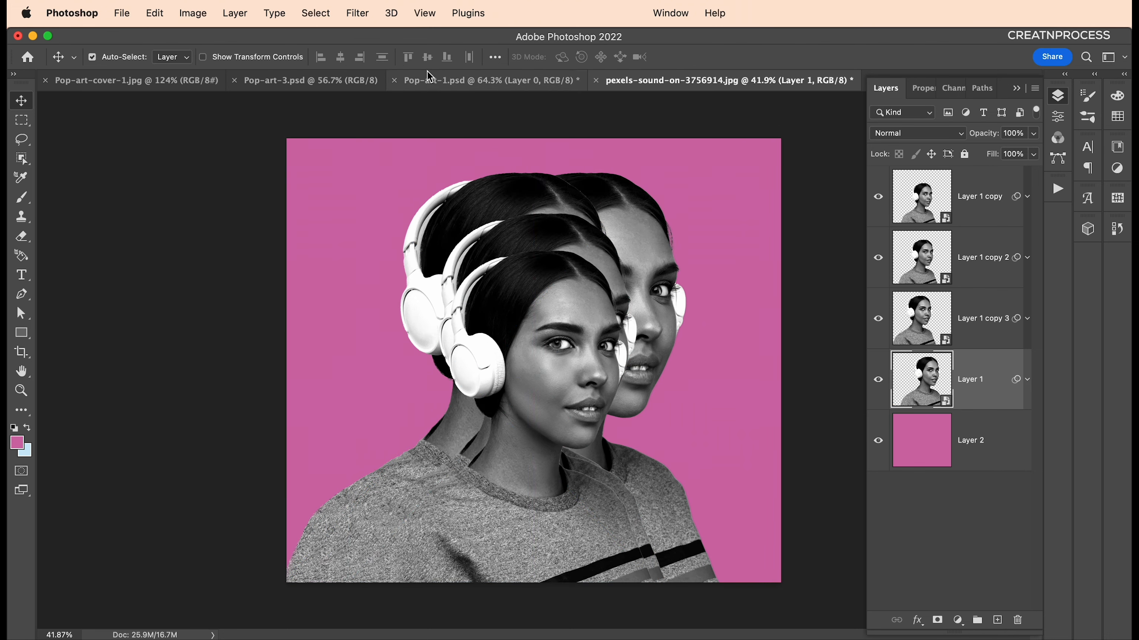
pyautogui.click(431, 82)
pyautogui.scroll(1, 572, 303)
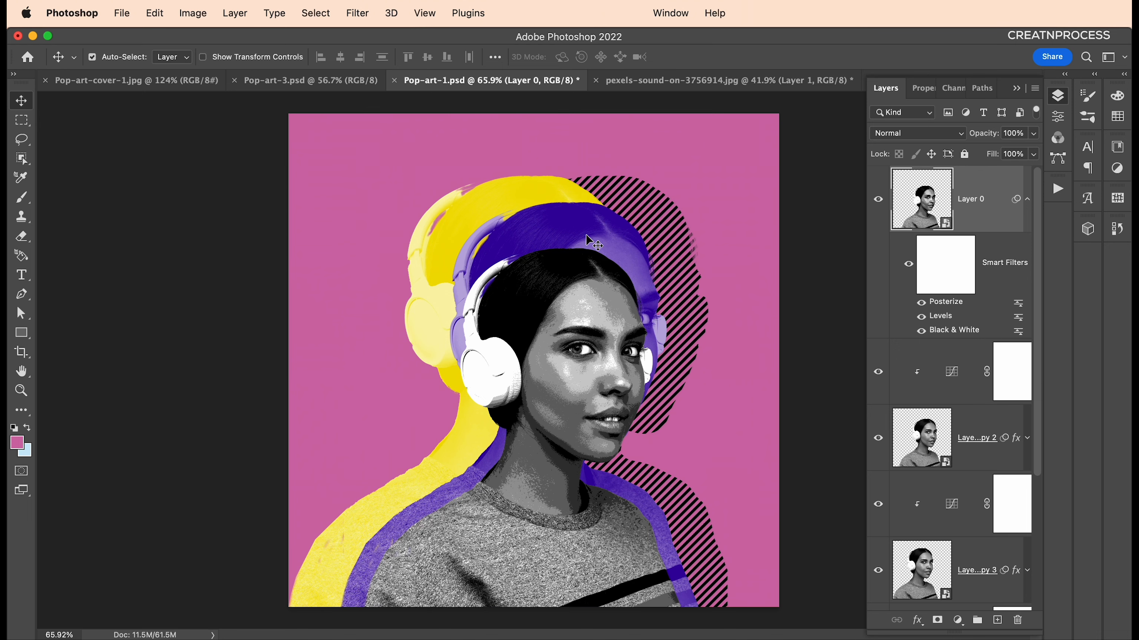
pyautogui.click(755, 79)
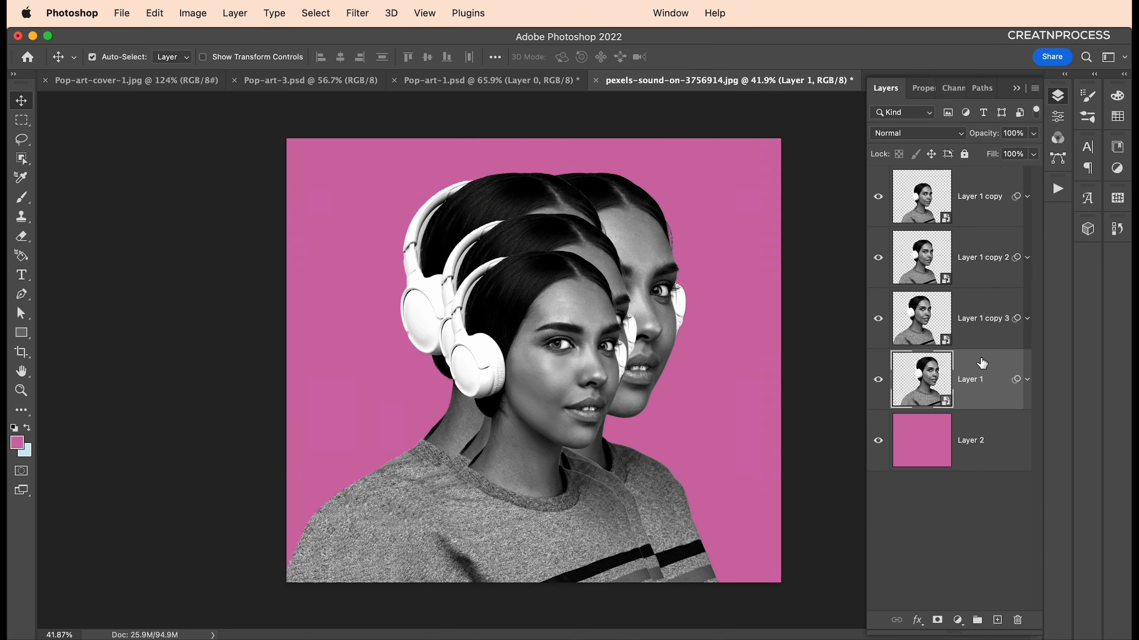
# Step: Add a Color Overlay to Layer 1 copy 2 with Screen blend mode, 100% opacity and the blue-violet color 2a00a3
pyautogui.click(978, 264)
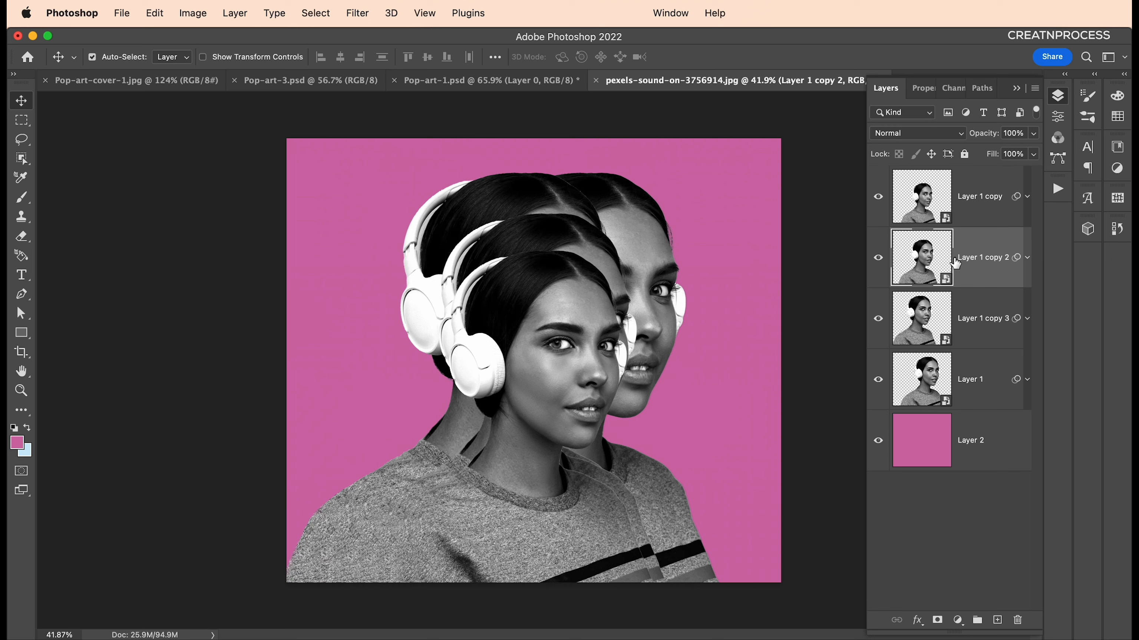
pyautogui.doubleClick(992, 279)
pyautogui.click(45, 471)
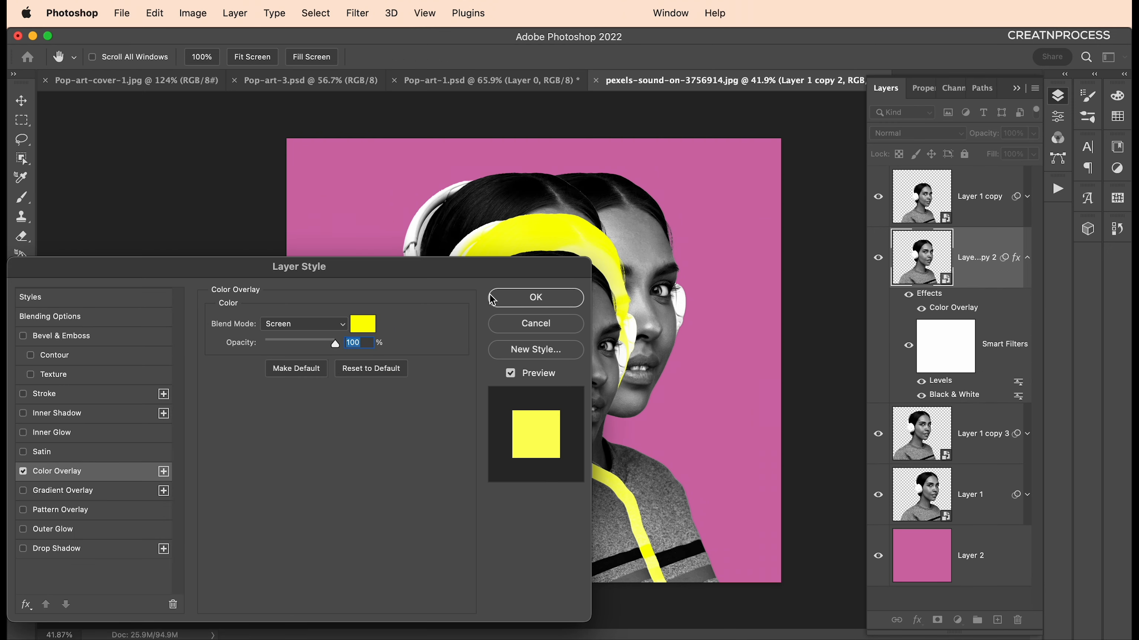
pyautogui.click(364, 327)
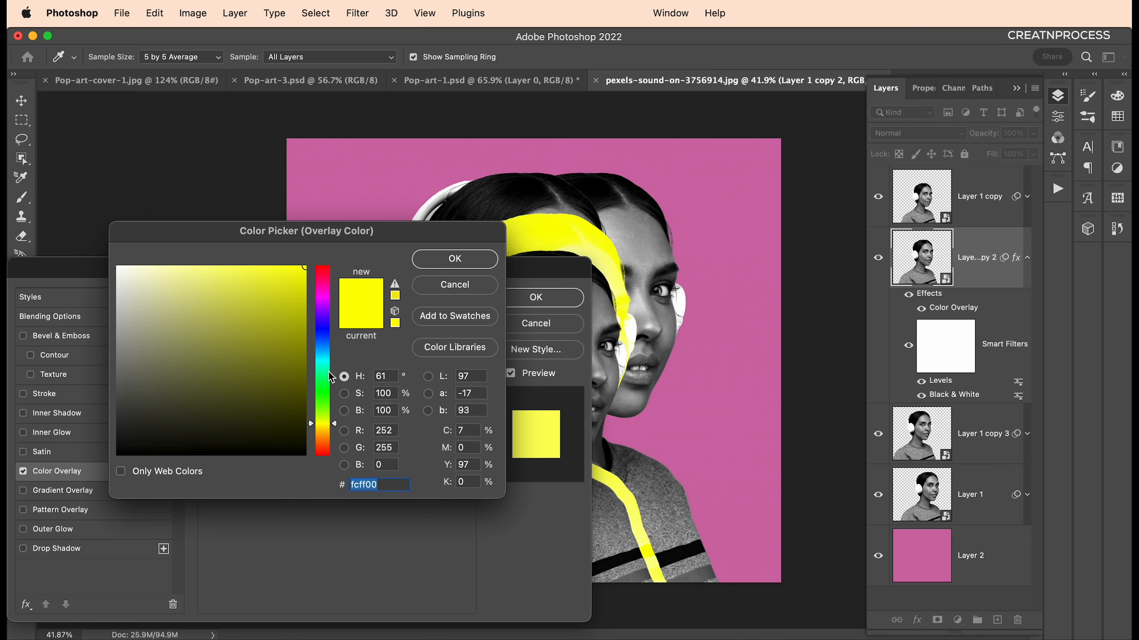
pyautogui.moveTo(331, 378)
pyautogui.mouseDown()
pyautogui.moveTo(332, 318)
pyautogui.moveTo(306, 330)
pyautogui.moveTo(308, 348)
pyautogui.moveTo(332, 316)
pyautogui.moveTo(305, 336)
pyautogui.moveTo(335, 324)
pyautogui.mouseUp()
pyautogui.click(295, 343)
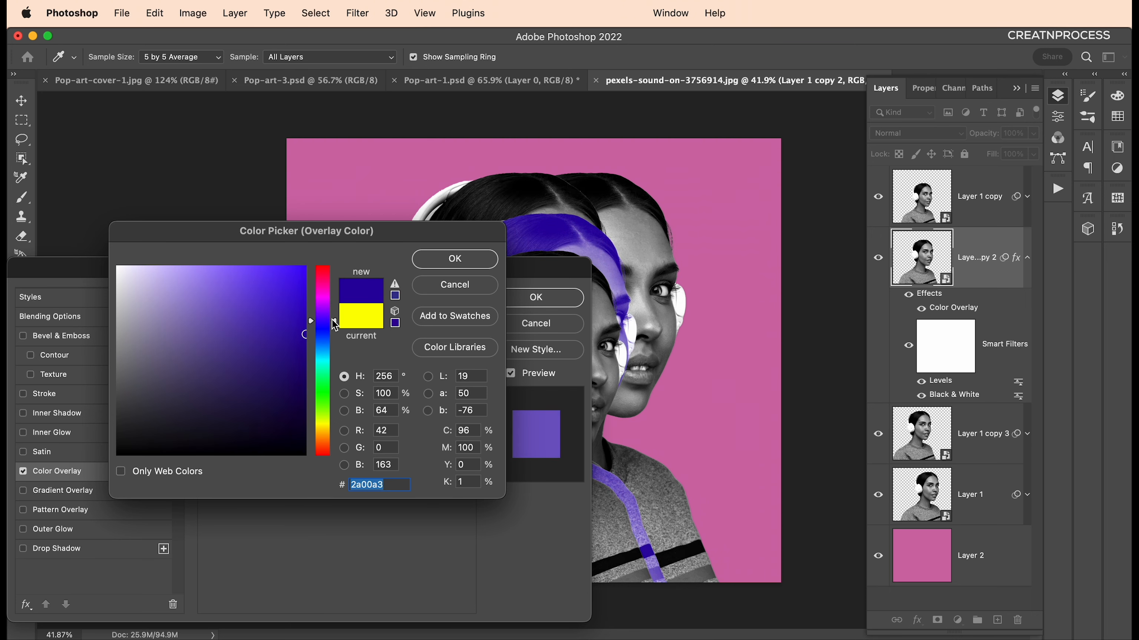
pyautogui.click(446, 267)
pyautogui.click(534, 296)
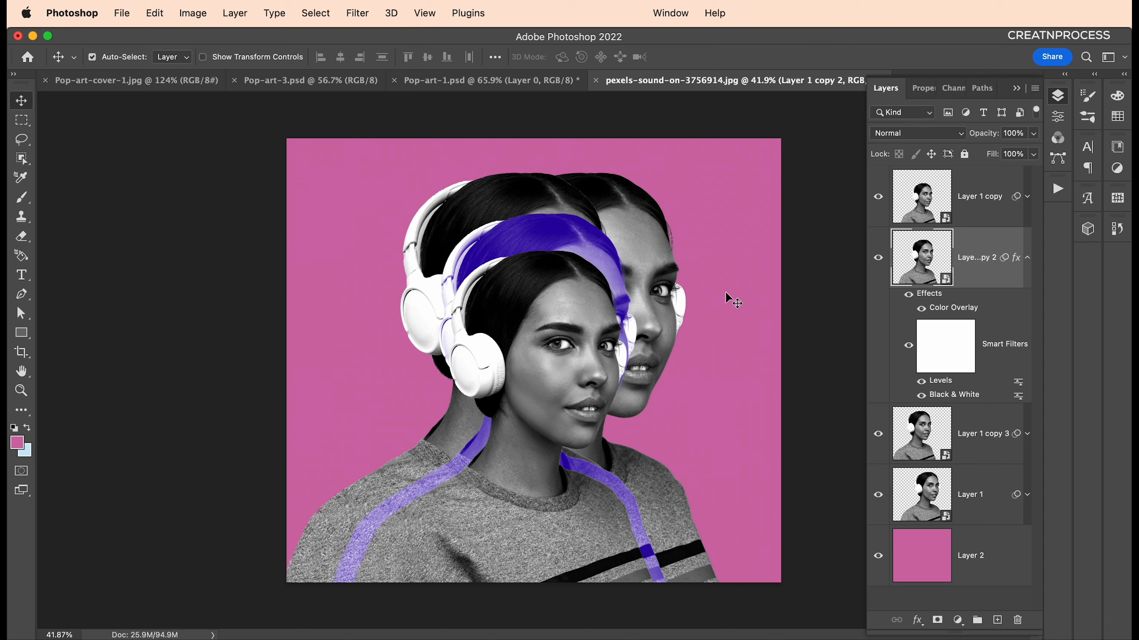
# Step: Collapse the effects of Layer 1 copy 2 and hide the front woman, Layer 1 copy
pyautogui.click(1028, 259)
pyautogui.click(878, 196)
pyautogui.scroll(2, 538, 278)
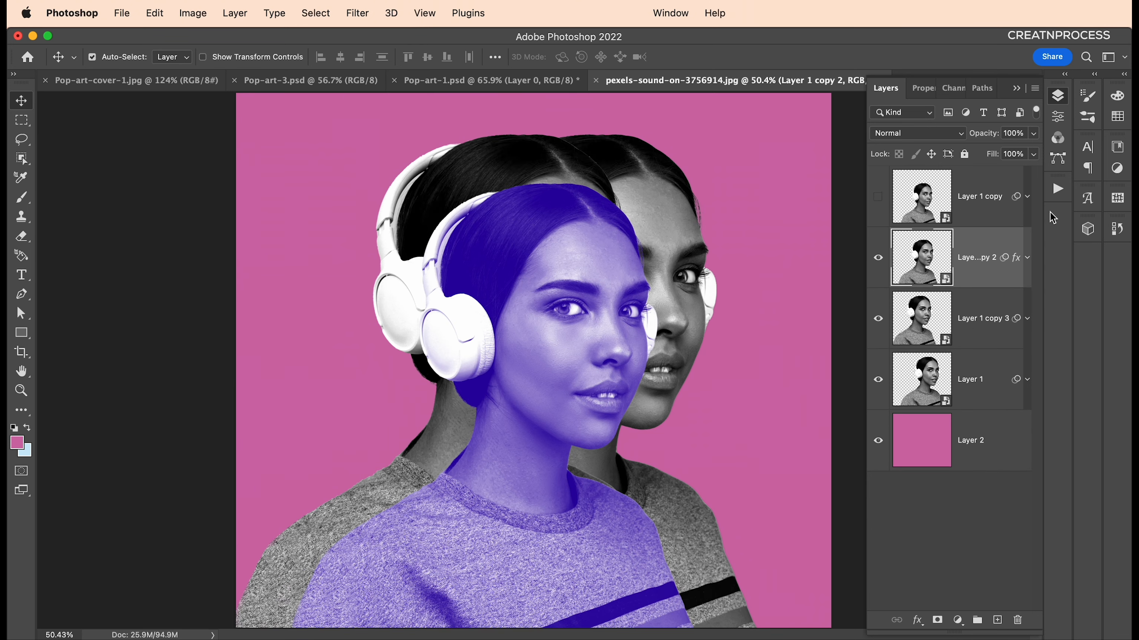
# Step: Add a Curves adjustment clipped to Layer 1 copy 2 and lower its white point output to about 176
pyautogui.click(958, 621)
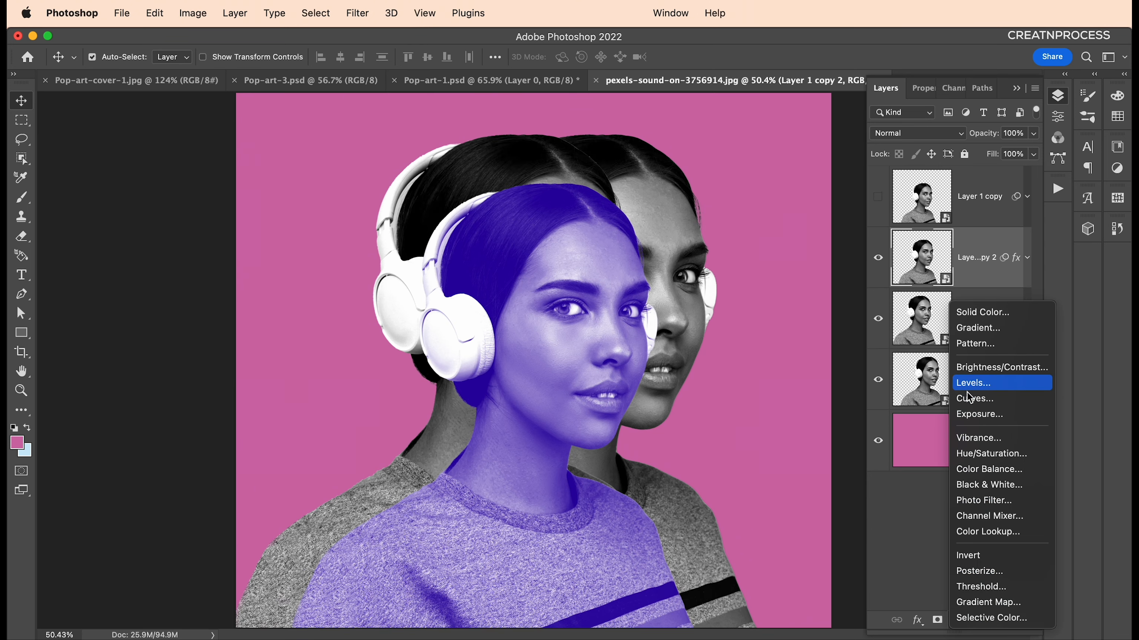
pyautogui.click(977, 399)
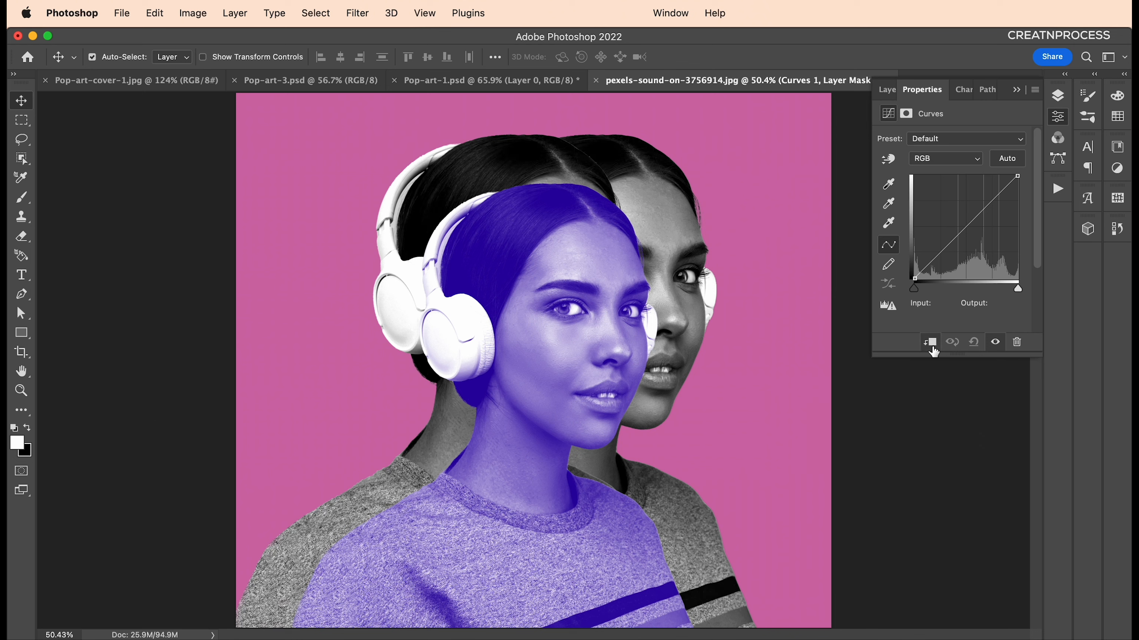
pyautogui.moveTo(1019, 178); pyautogui.dragTo(1028, 220)
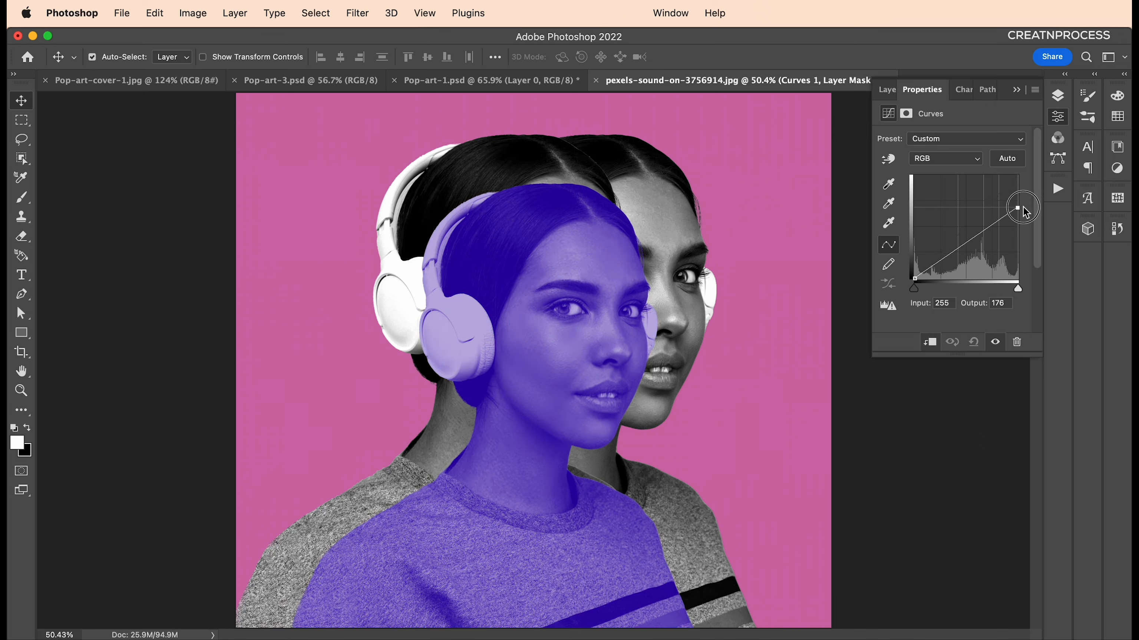
pyautogui.click(1057, 95)
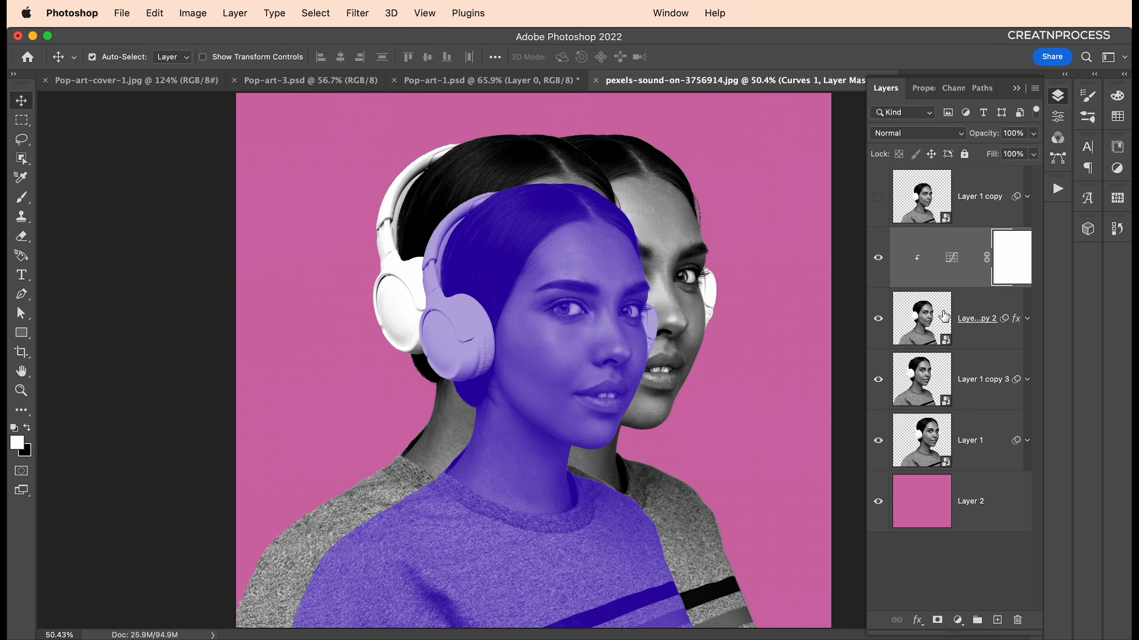
# Step: Change the Color Overlay color of Layer 1 copy 2 to the deeper blue 2001a8, and collapse the layer's effects
pyautogui.click(1027, 320)
pyautogui.doubleClick(962, 370)
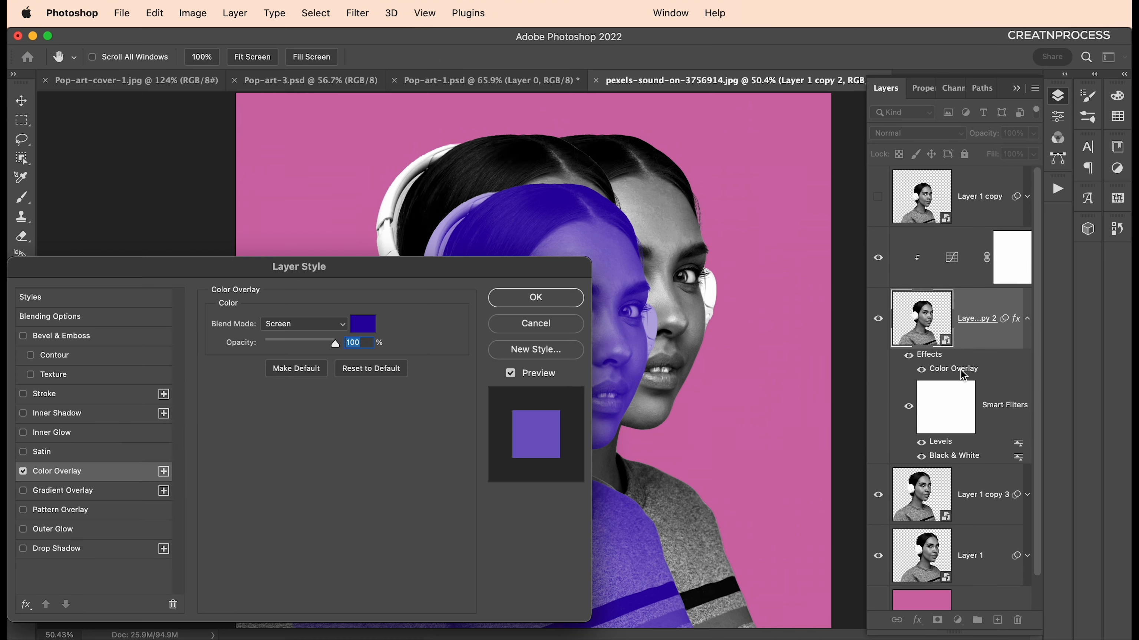
pyautogui.moveTo(425, 264); pyautogui.dragTo(317, 327)
pyautogui.click(216, 355)
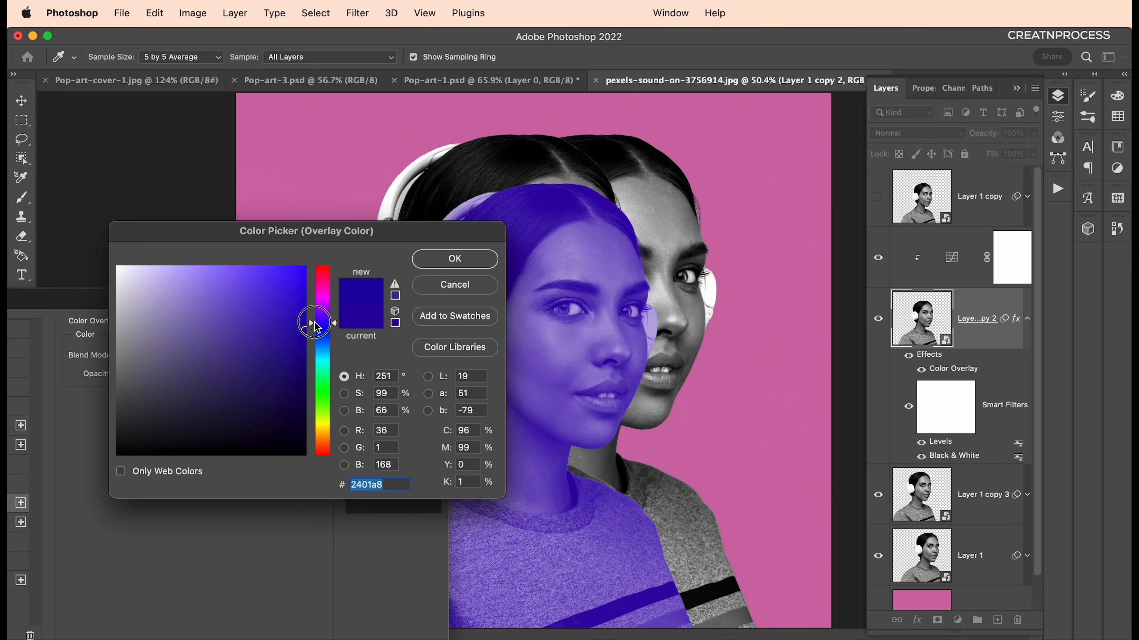
pyautogui.click(446, 258)
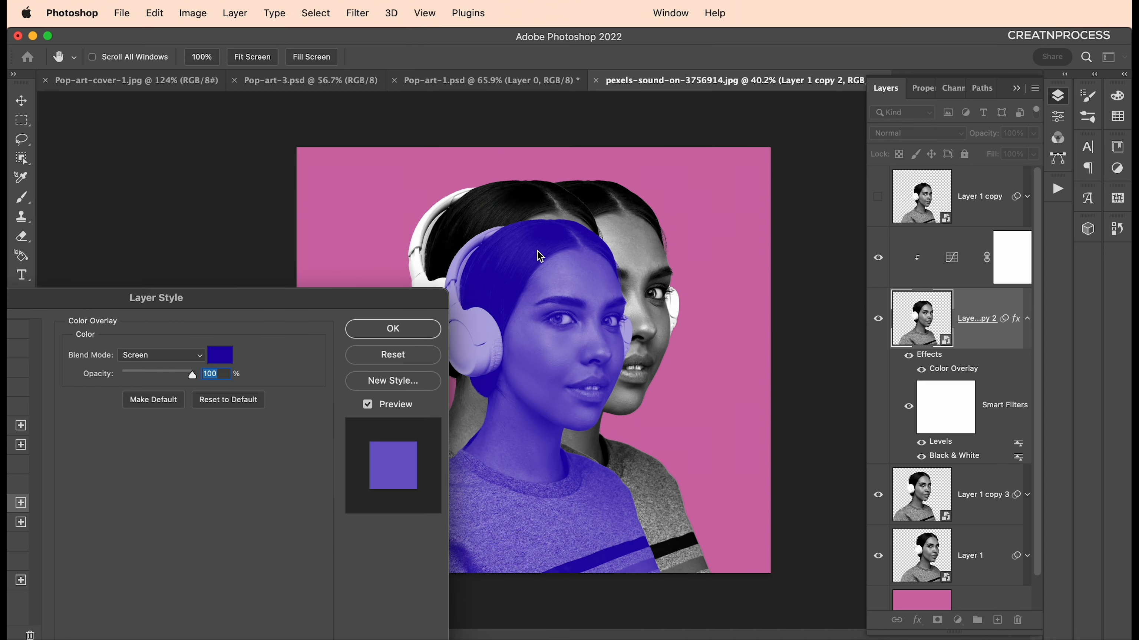
pyautogui.click(428, 324)
pyautogui.scroll(-3, 569, 269)
pyautogui.scroll(3, 548, 242)
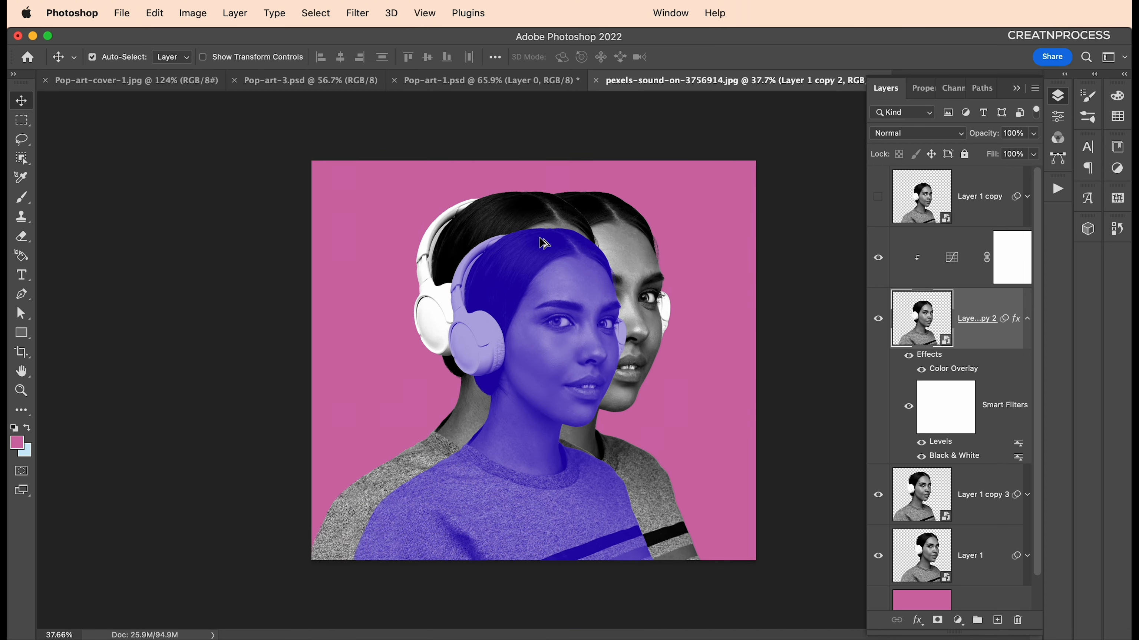
pyautogui.click(1027, 319)
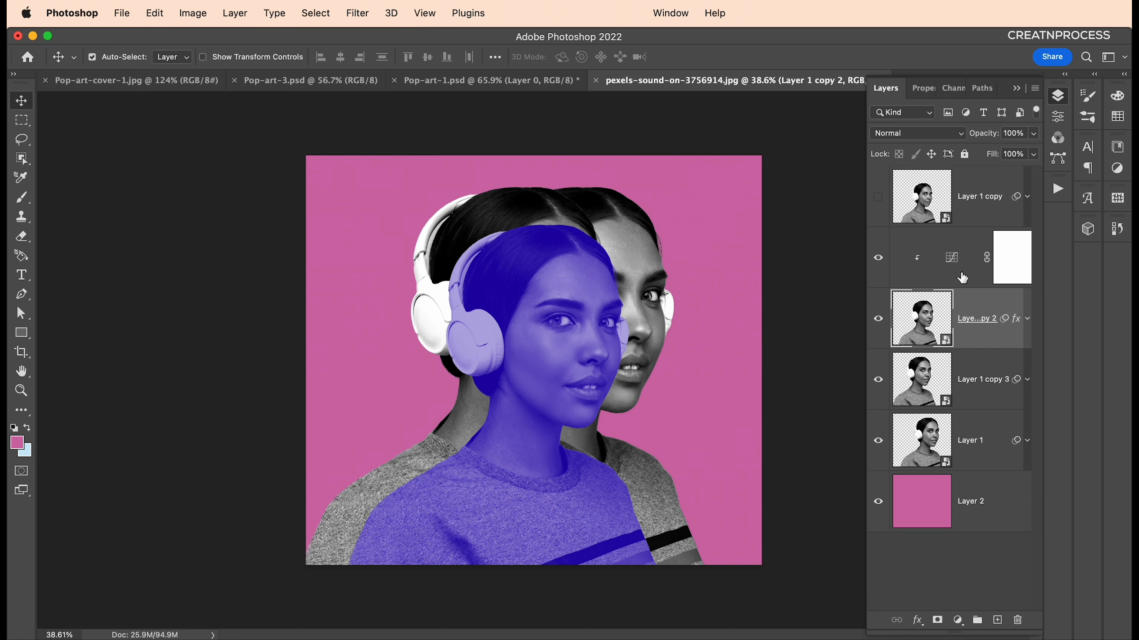
# Step: Add a Color Overlay to Layer 1 copy 3 with Screen blend mode, 100% opacity and a bright golden yellow
pyautogui.doubleClick(988, 400)
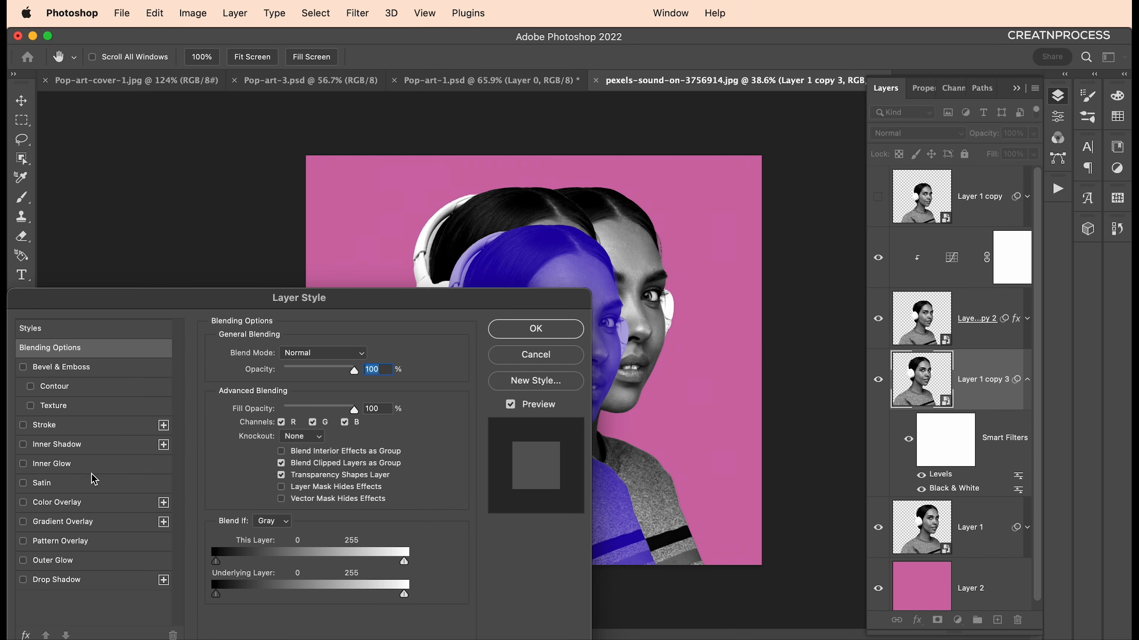
pyautogui.click(76, 508)
pyautogui.click(363, 355)
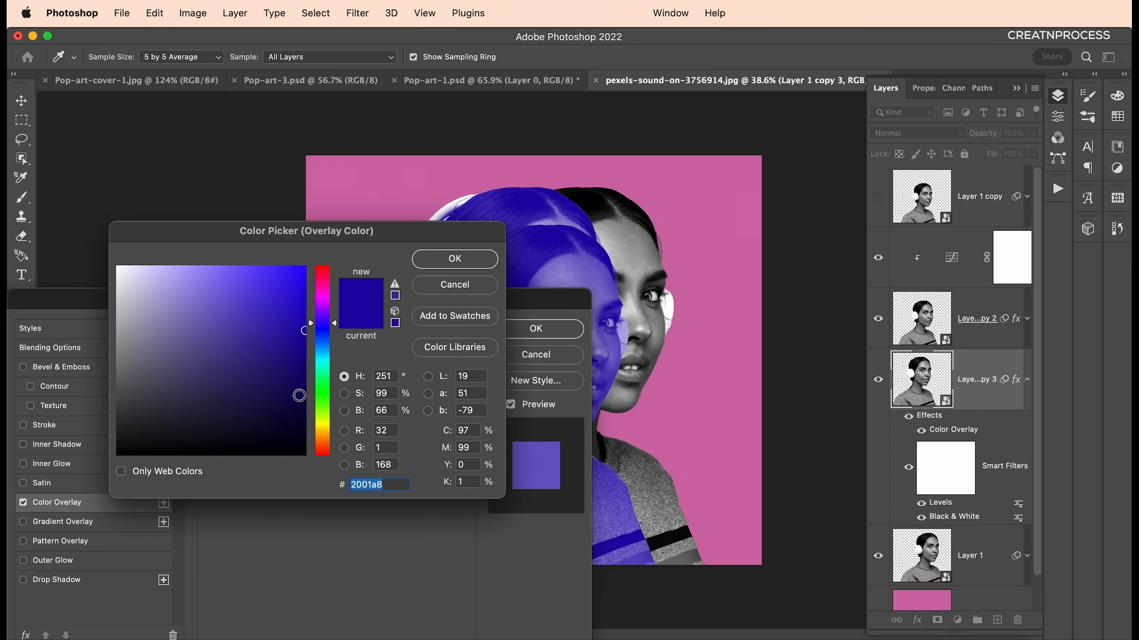
pyautogui.click(304, 268)
pyautogui.click(316, 426)
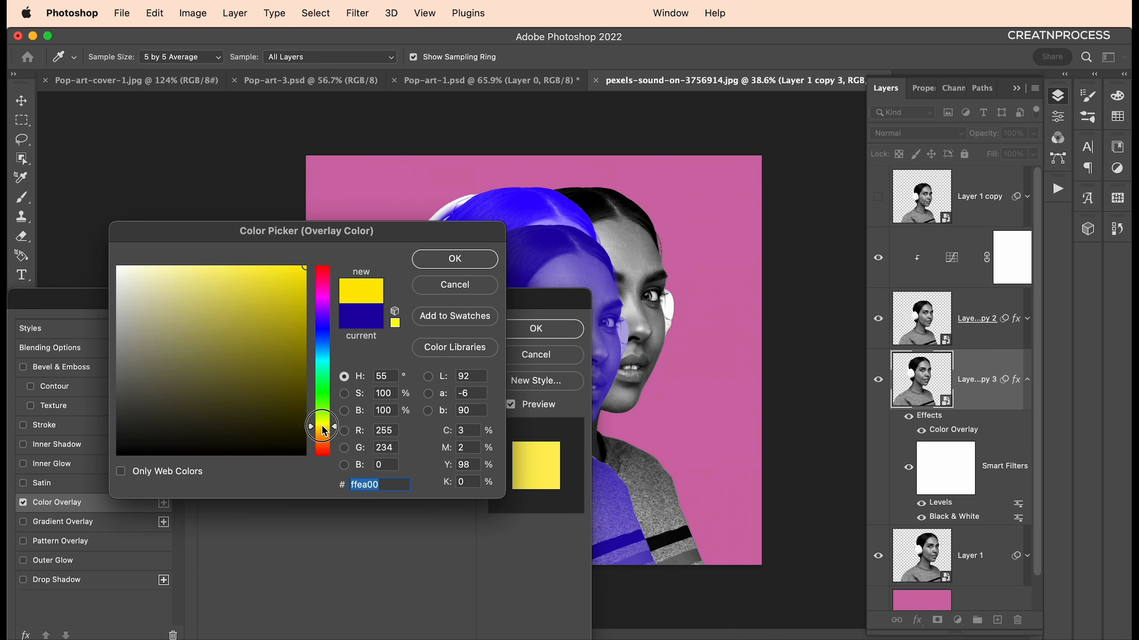
pyautogui.moveTo(324, 426); pyautogui.dragTo(325, 429)
pyautogui.click(454, 259)
pyautogui.press('super+minus')
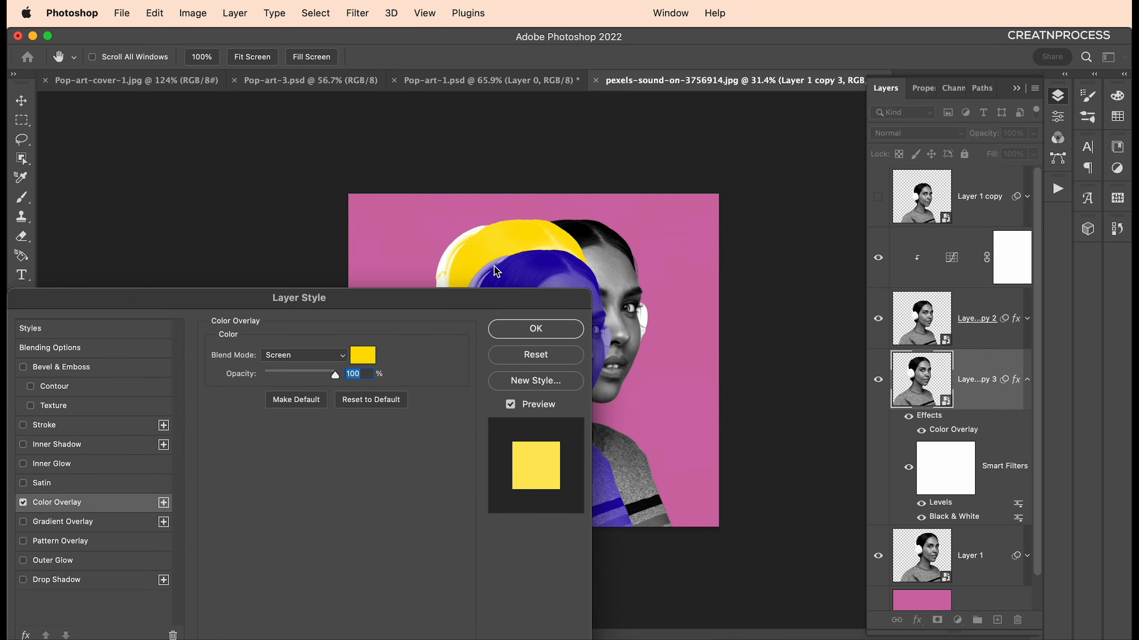
pyautogui.click(526, 327)
pyautogui.scroll(-5, 486, 310)
pyautogui.scroll(7, 529, 303)
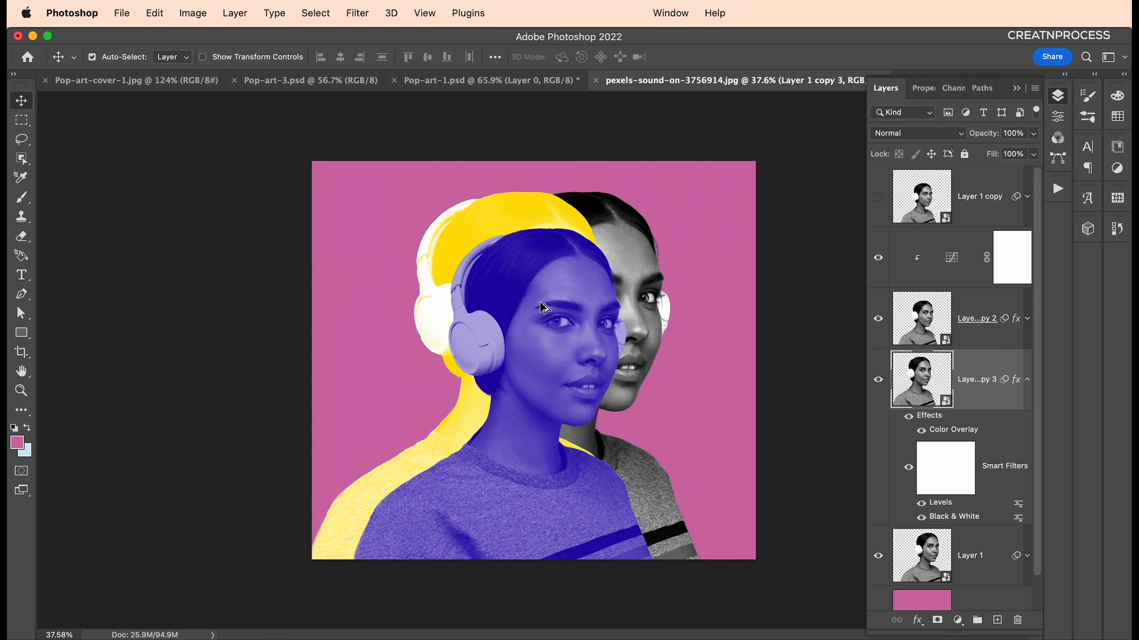
# Step: Add a Pattern Overlay to Layer 1 using the half-black, half-white stripe pattern at a 45° angle, after trying the checkered patterns
pyautogui.click(630, 231)
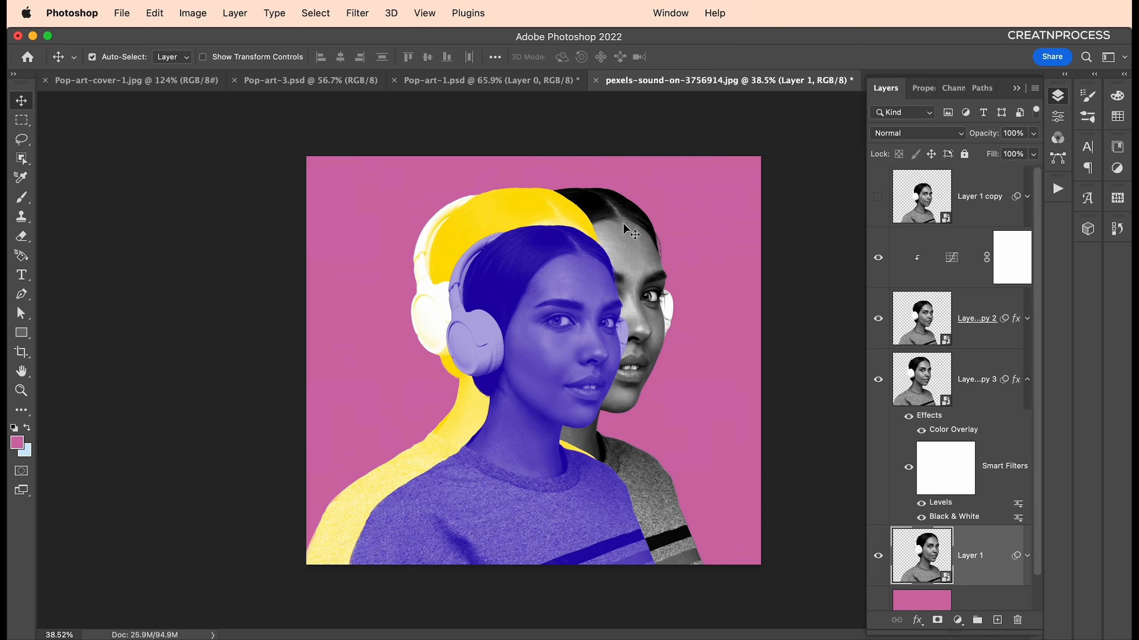
pyautogui.scroll(-2, 1002, 540)
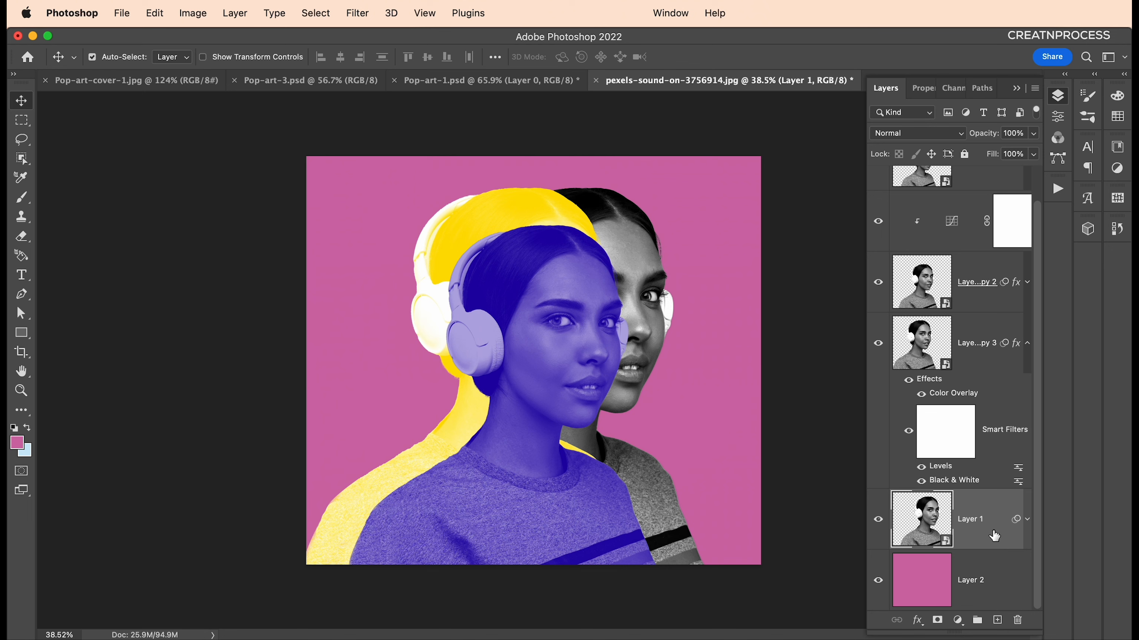
pyautogui.doubleClick(989, 545)
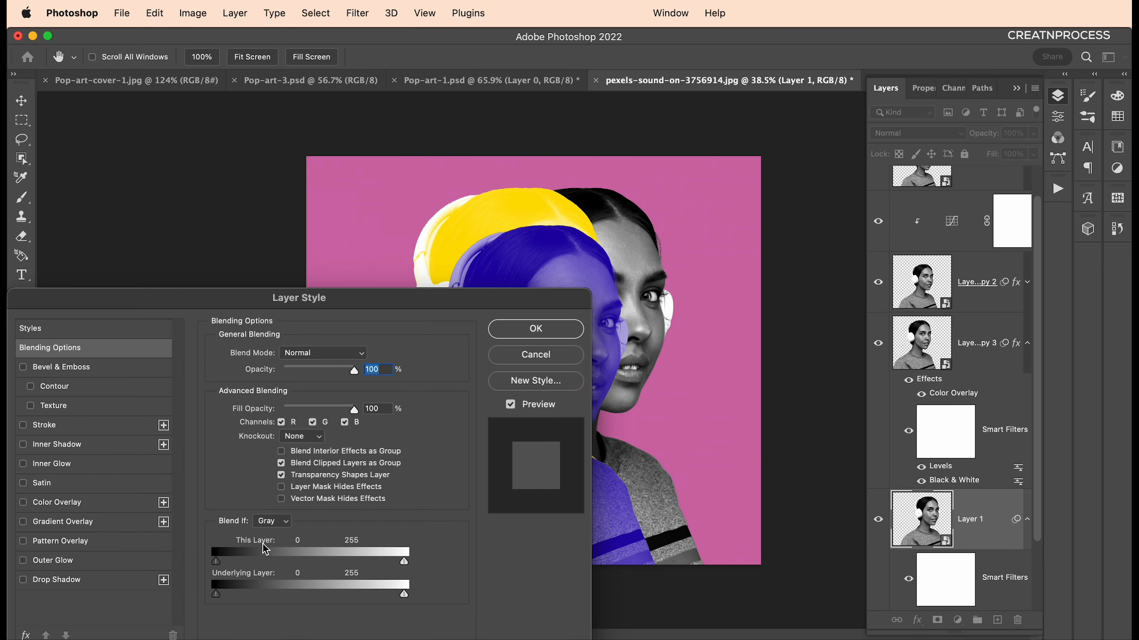
pyautogui.click(62, 545)
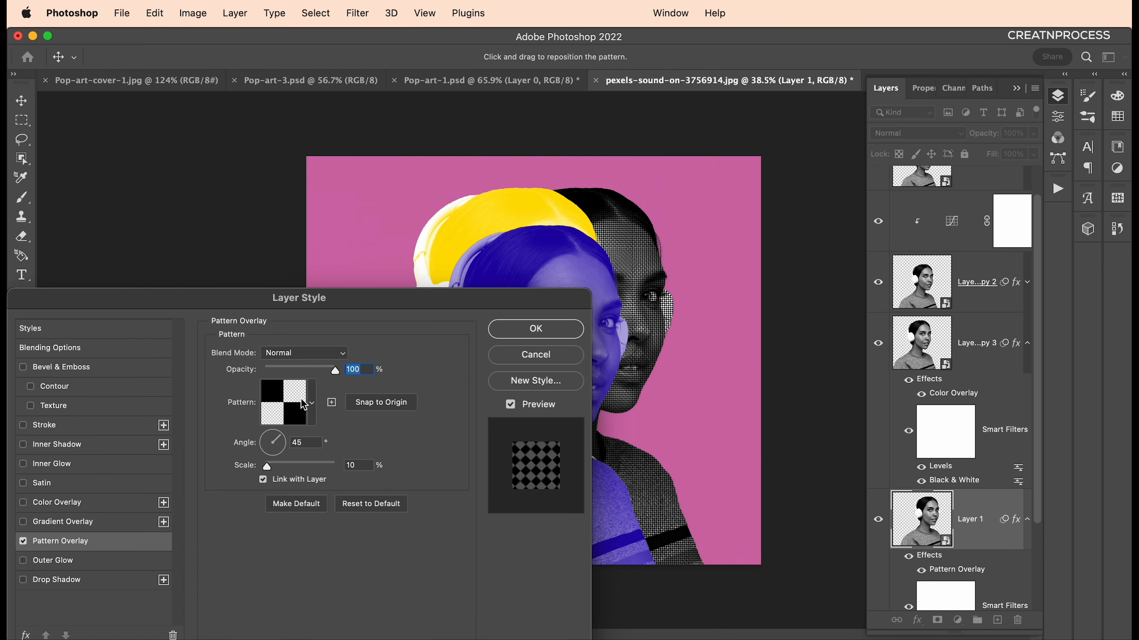
pyautogui.click(311, 406)
pyautogui.click(329, 513)
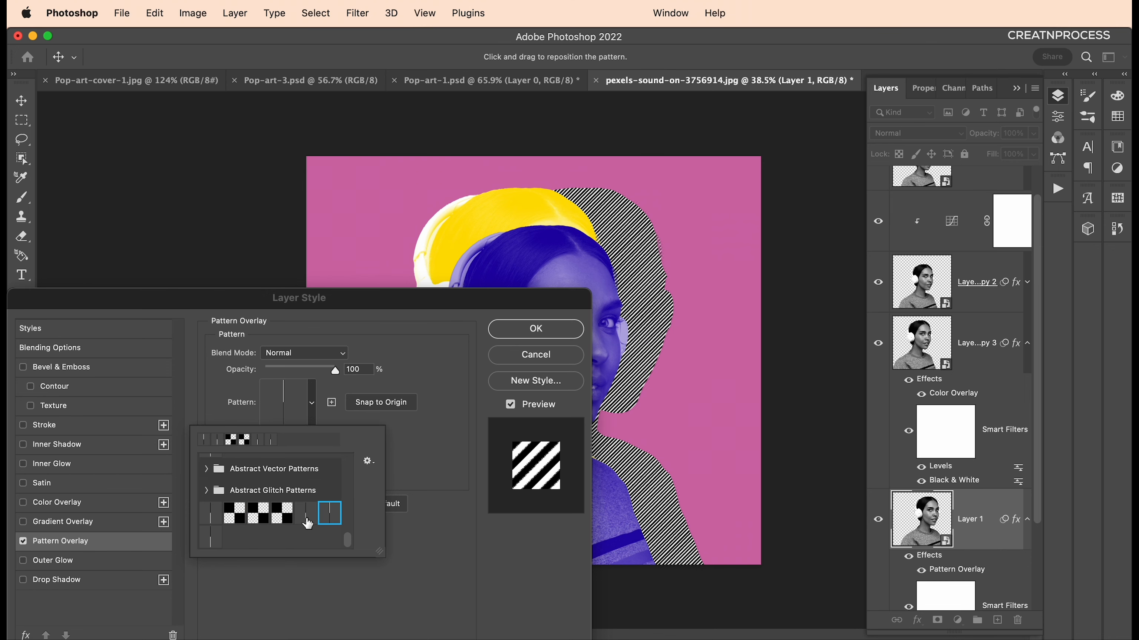
pyautogui.click(285, 521)
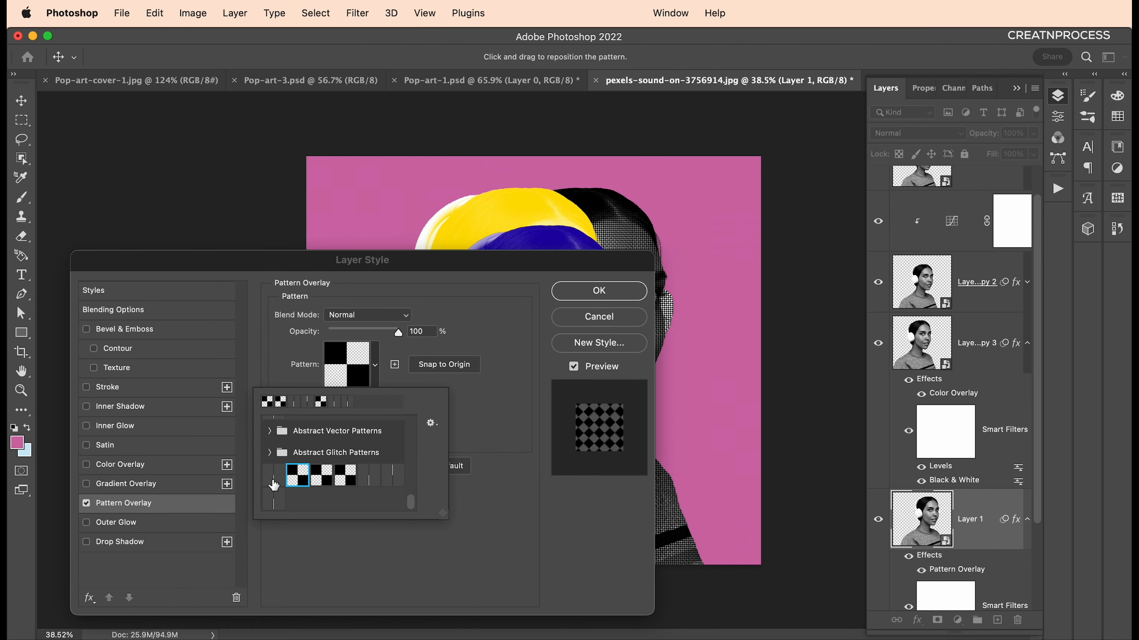
pyautogui.click(273, 480)
pyautogui.moveTo(428, 268); pyautogui.dragTo(324, 248)
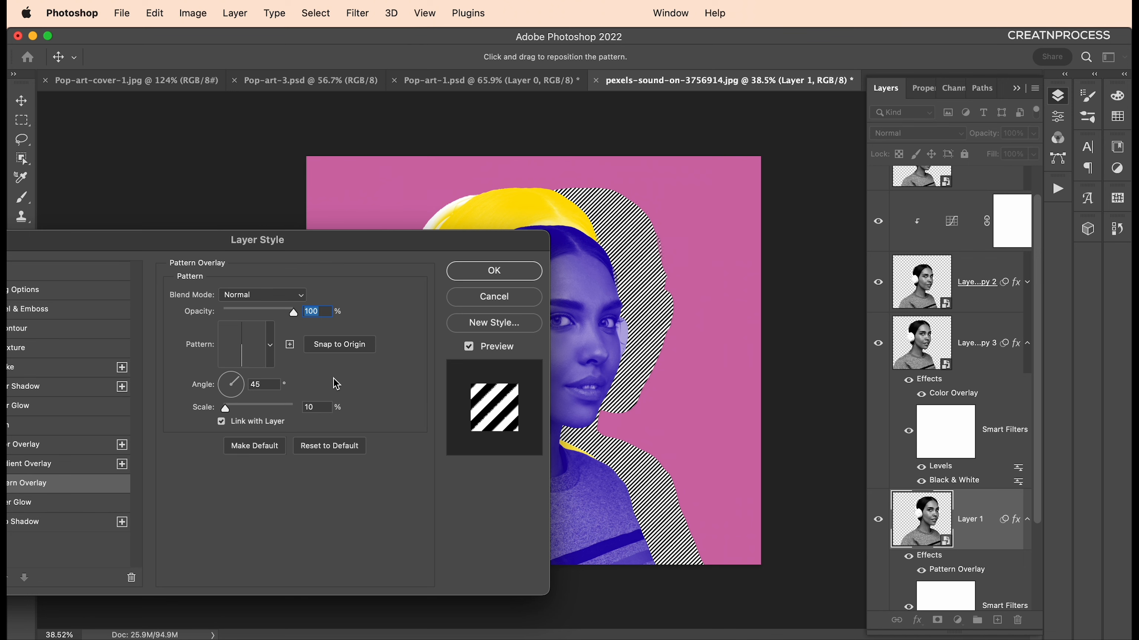
# Step: Set the scale of Layer 1's striped Pattern Overlay to 23% and apply the style
pyautogui.click(314, 406)
pyautogui.press('Up')
pyautogui.press('Up')
pyautogui.press('Up')
pyautogui.press('Up')
pyautogui.press('Up')
pyautogui.press('Up')
pyautogui.press('Up')
pyautogui.press('Up')
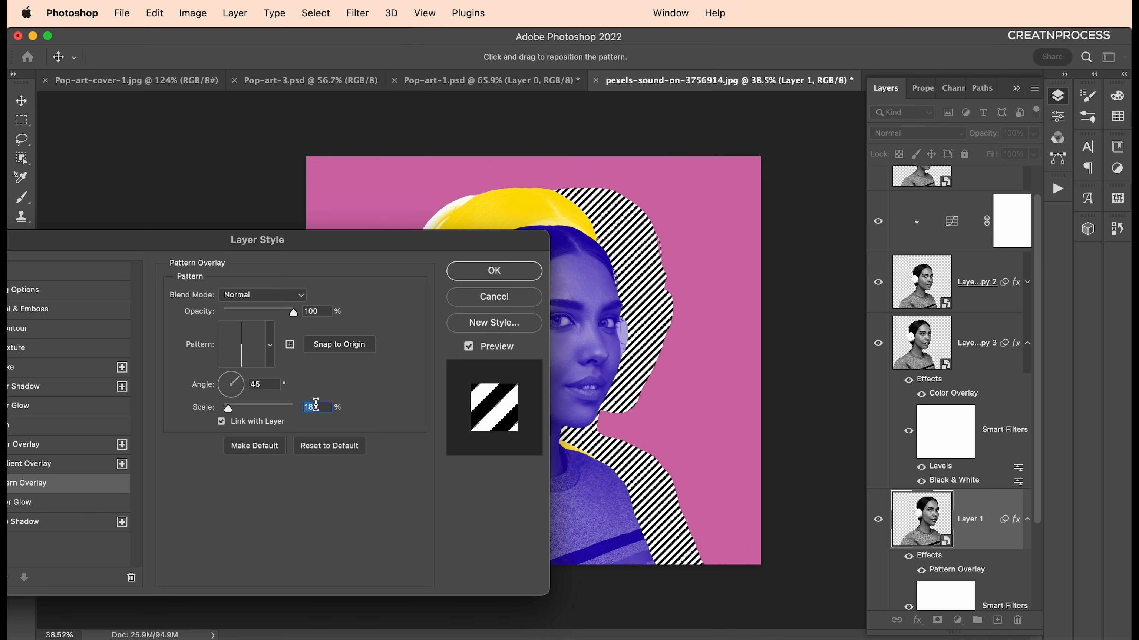
pyautogui.press('Up')
pyautogui.press('Up')
pyautogui.press('Up')
pyautogui.press('Up')
pyautogui.press('Up')
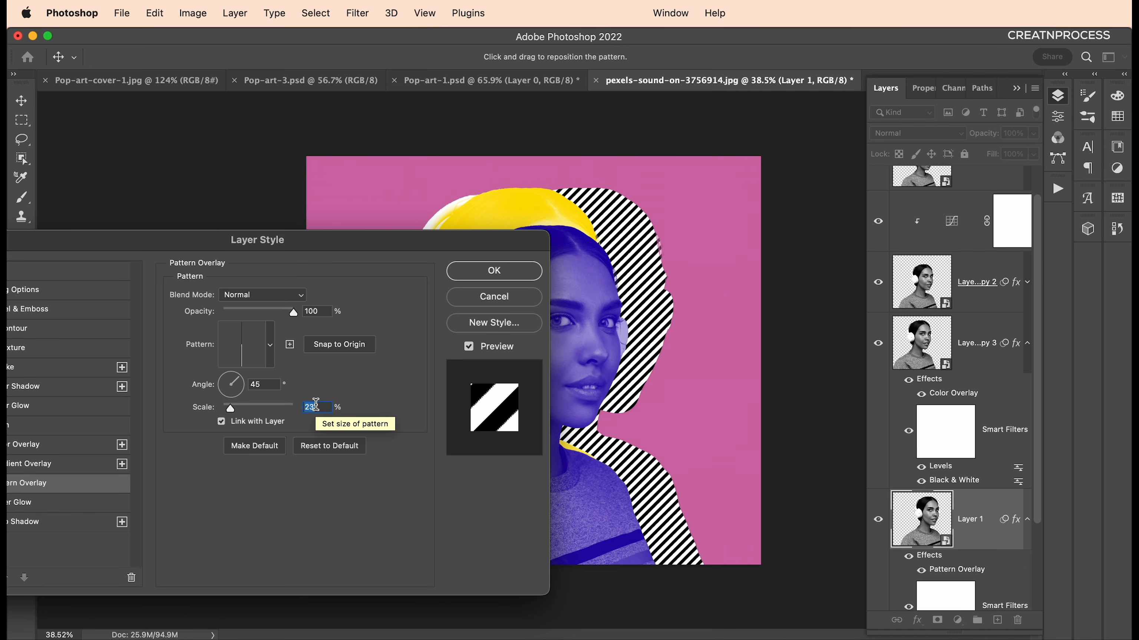
pyautogui.click(508, 275)
pyautogui.scroll(-2, 545, 309)
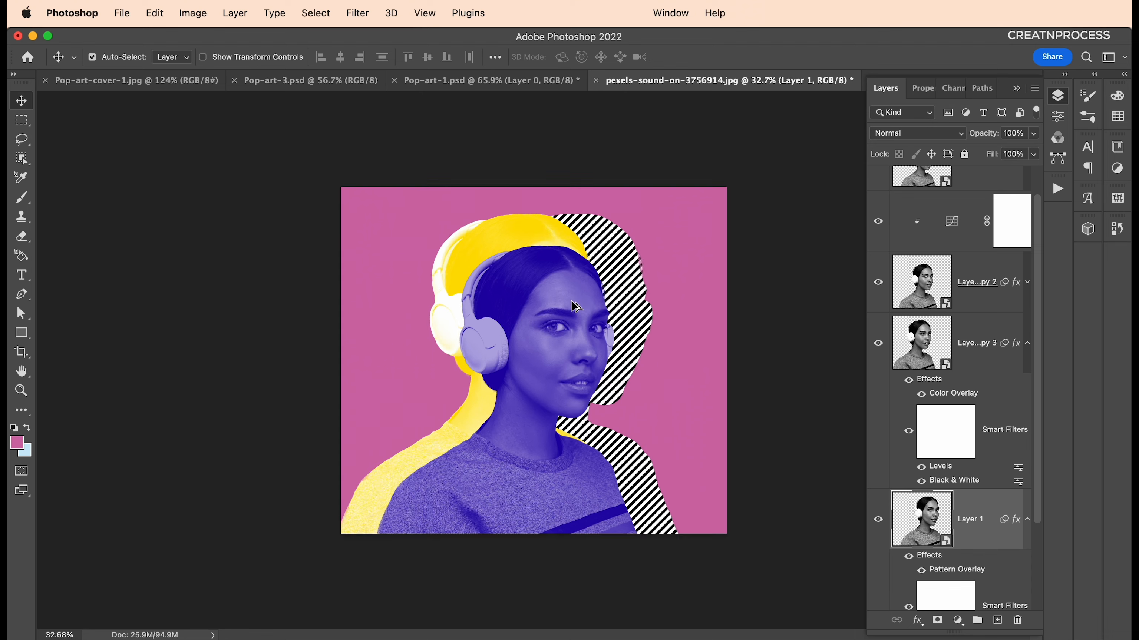
pyautogui.scroll(2, 572, 303)
# Step: Create a new 200 x 200 px document at 300 ppi with transparent background contents, fitted to the window
pyautogui.click(124, 14)
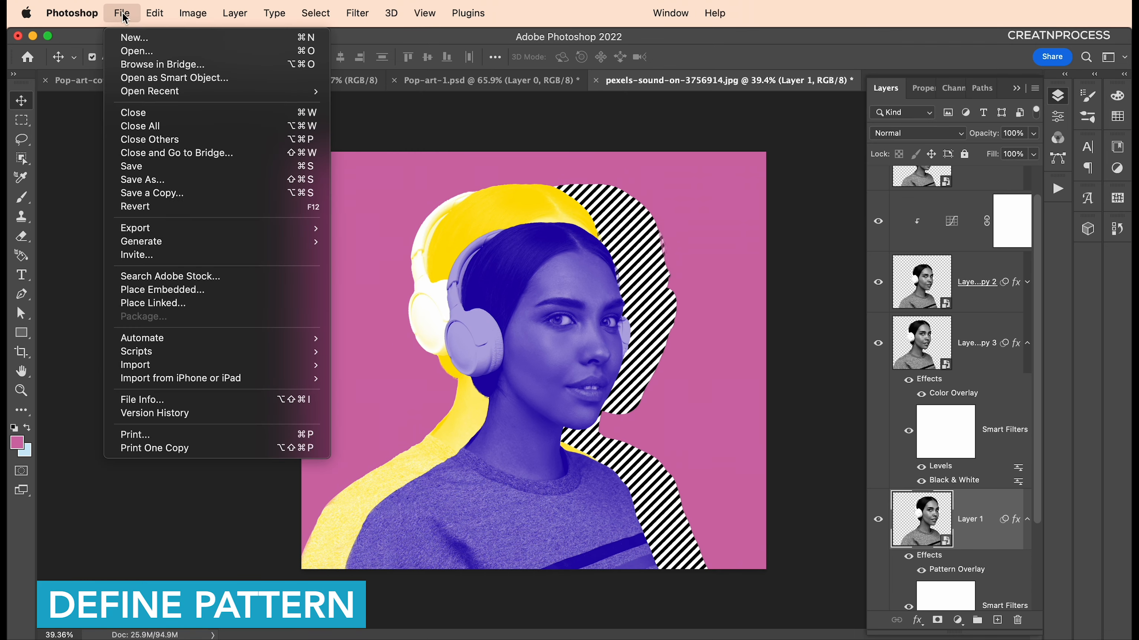
pyautogui.click(130, 36)
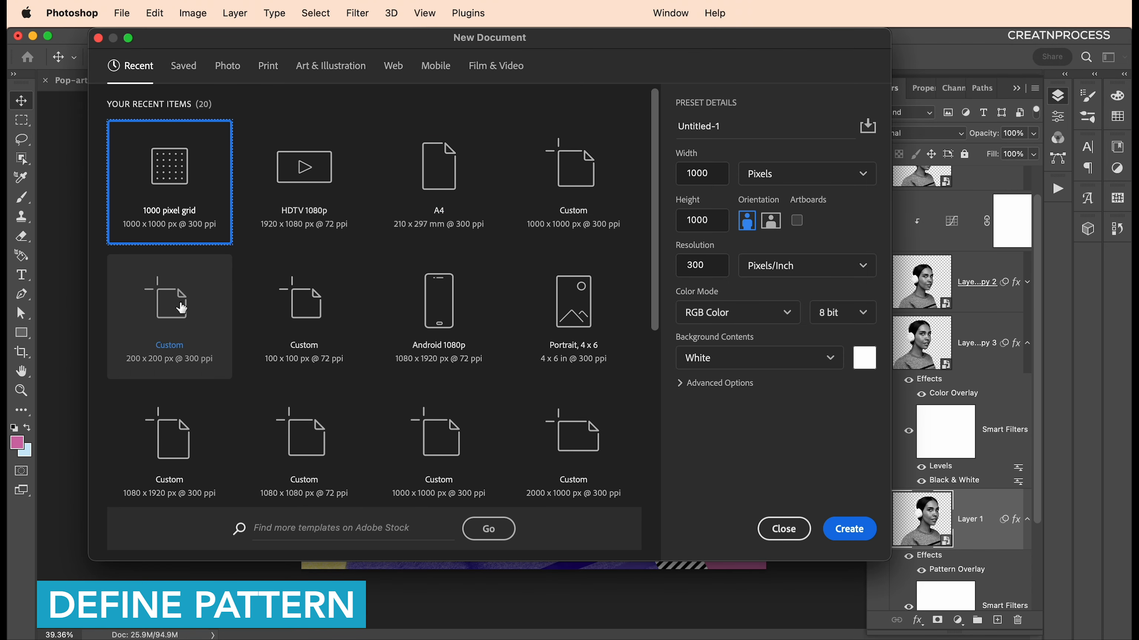
pyautogui.click(167, 316)
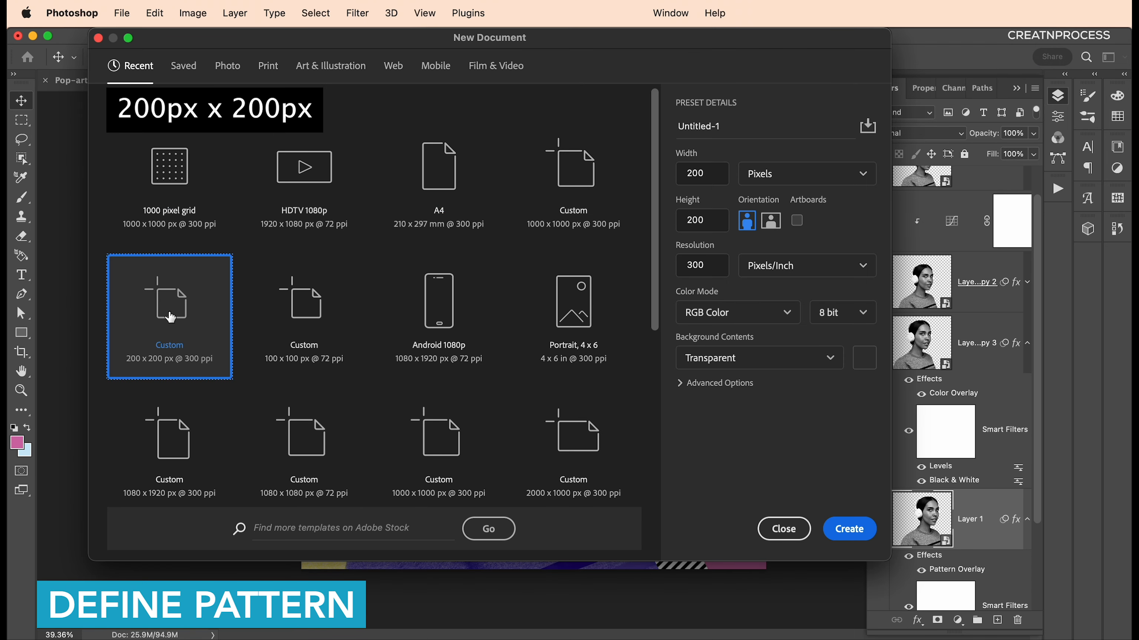
pyautogui.click(847, 529)
pyautogui.hotkey('ctrl', '0')
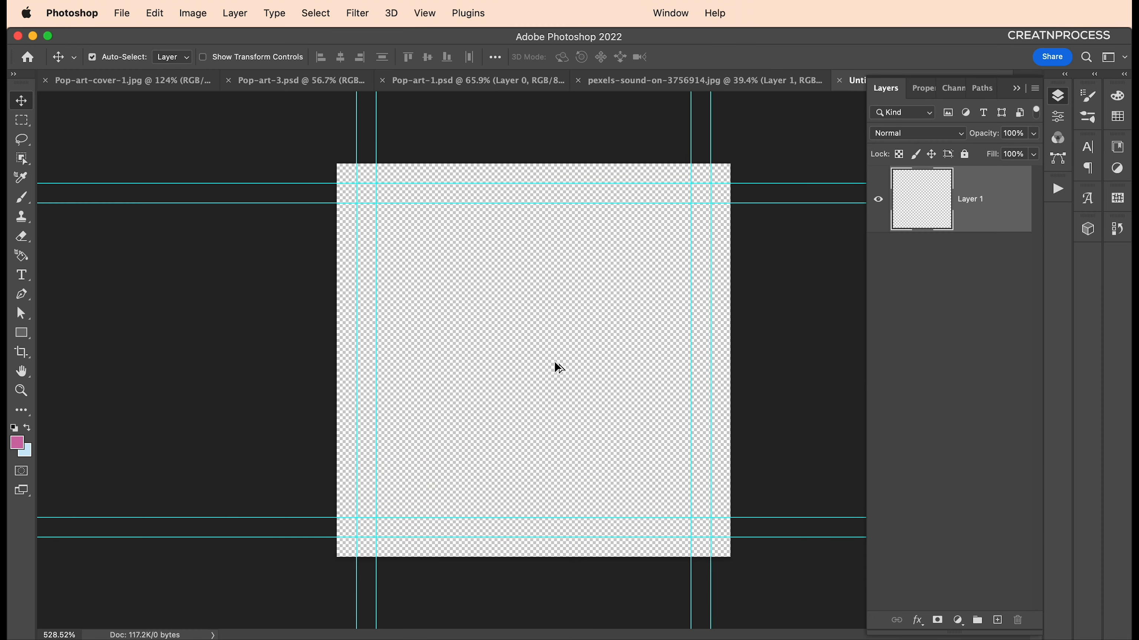
# Step: Create a 100 x 100 px rectangle with black fill and place it in the canvas's upper-left corner
pyautogui.click(21, 332)
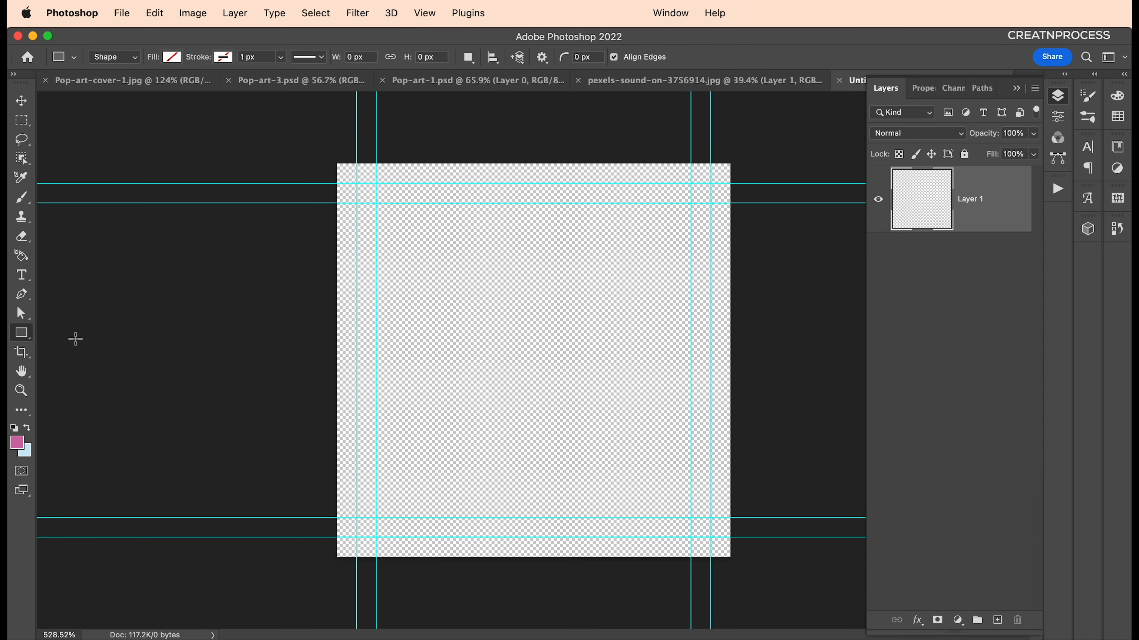
pyautogui.click(548, 307)
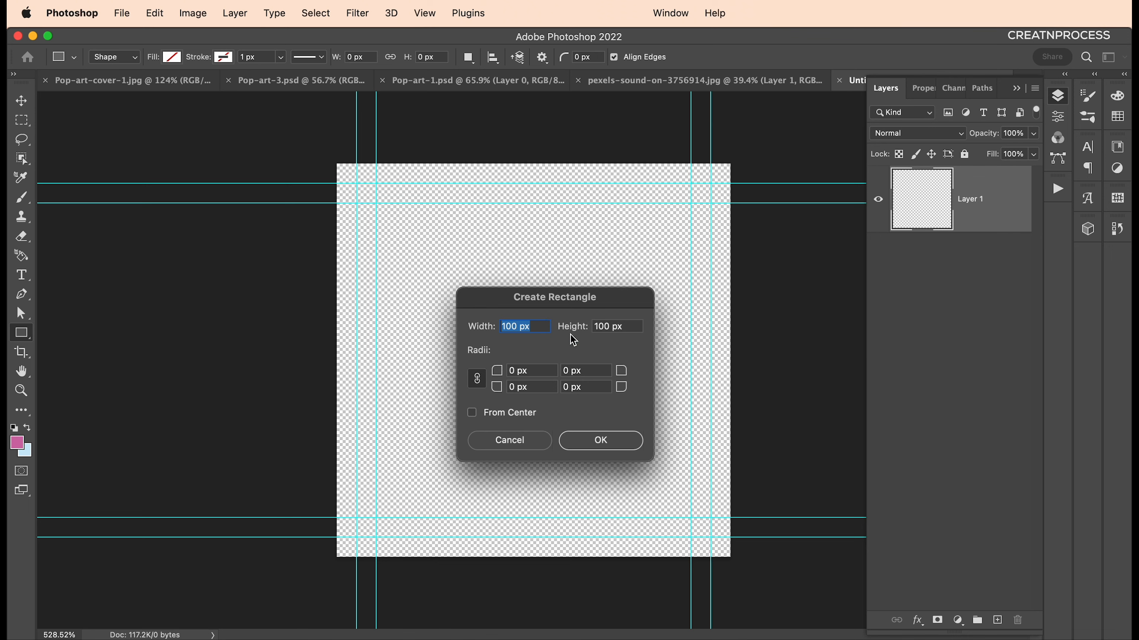
pyautogui.click(610, 448)
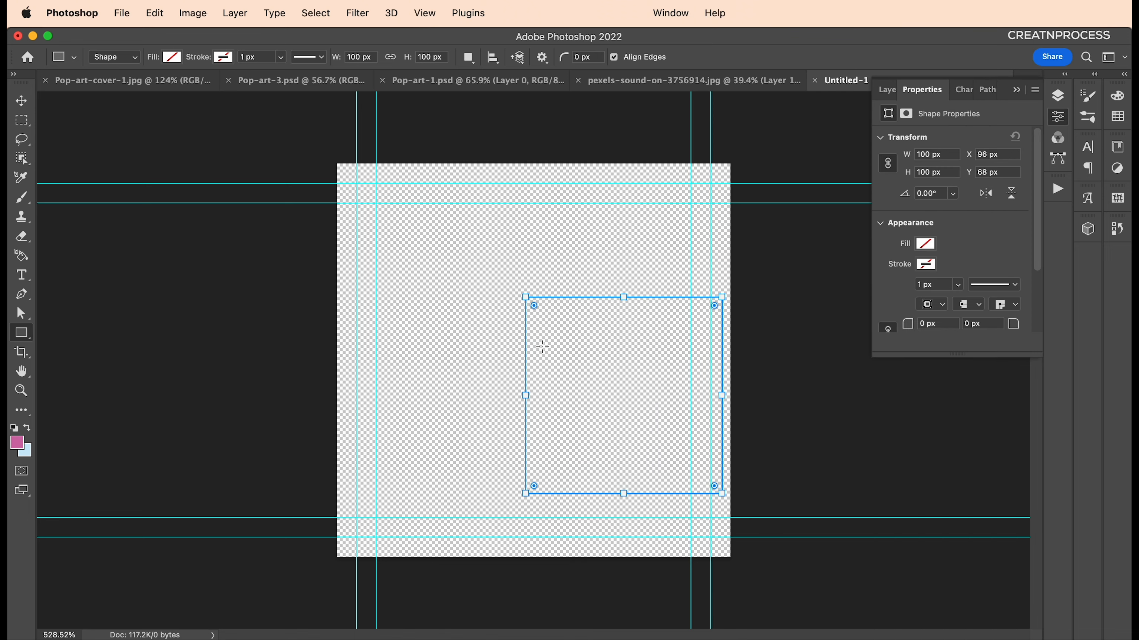
pyautogui.click(171, 57)
pyautogui.click(176, 132)
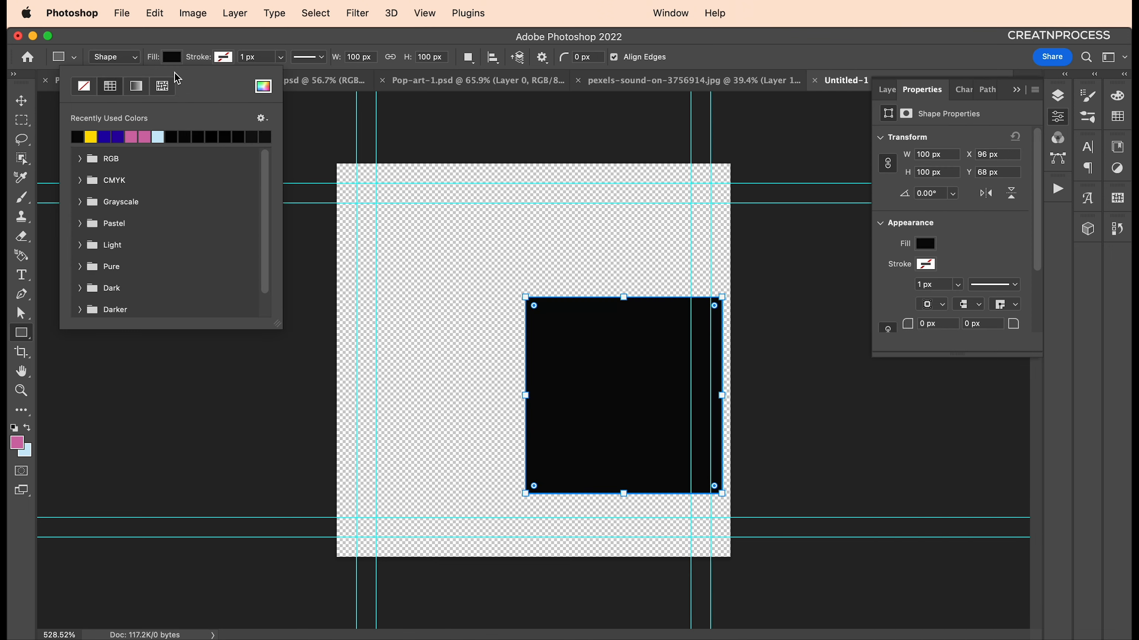
pyautogui.press('v')
pyautogui.moveTo(631, 359); pyautogui.dragTo(442, 257)
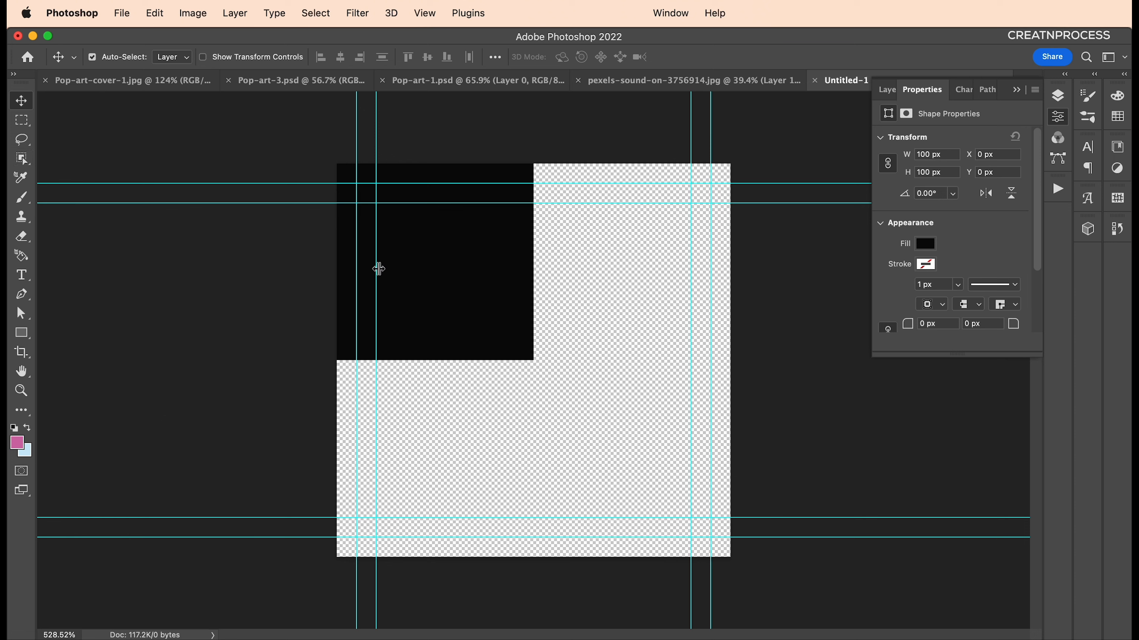
# Step: Stretch the black rectangle to 200 px wide with Free Transform so that it covers the canvas's upper half
pyautogui.press('super+t')
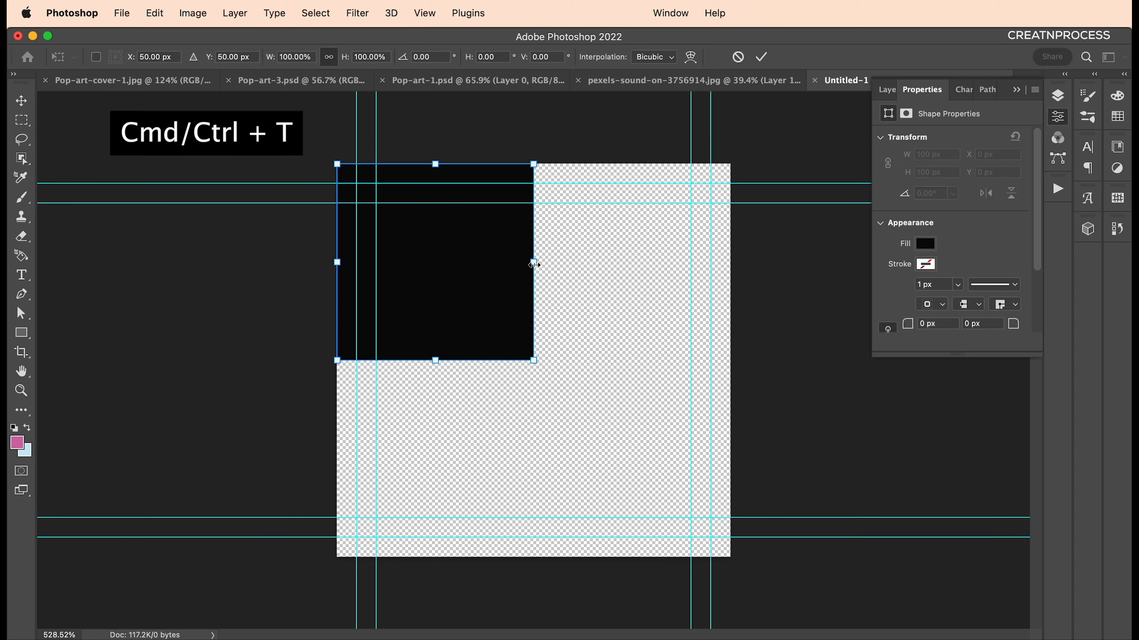
pyautogui.moveTo(533, 262); pyautogui.dragTo(729, 263)
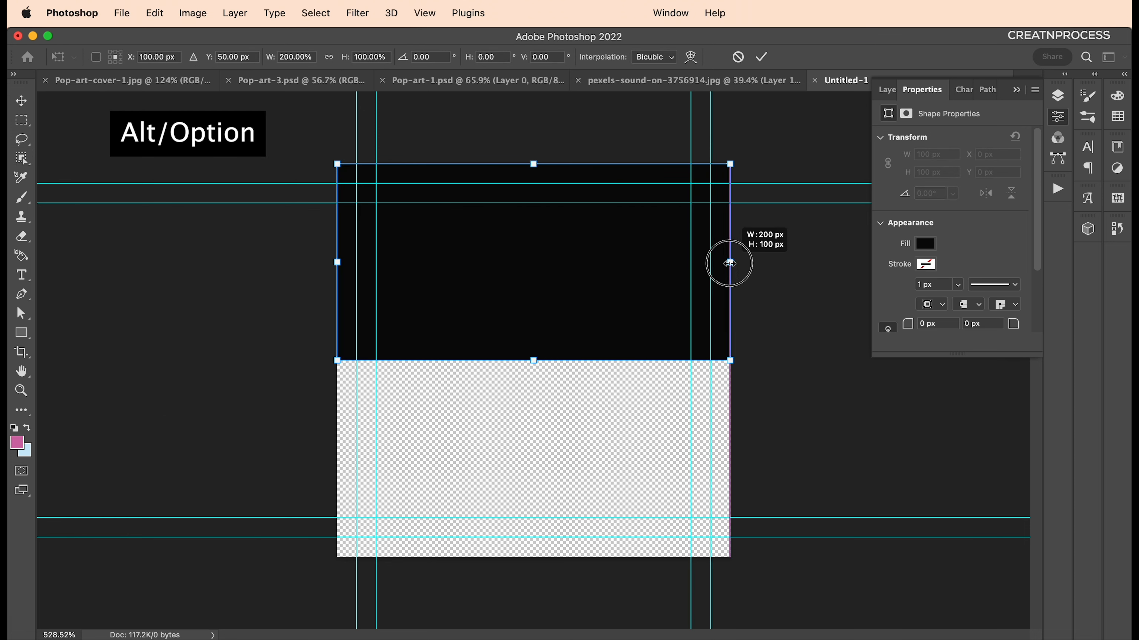
pyautogui.press('Return')
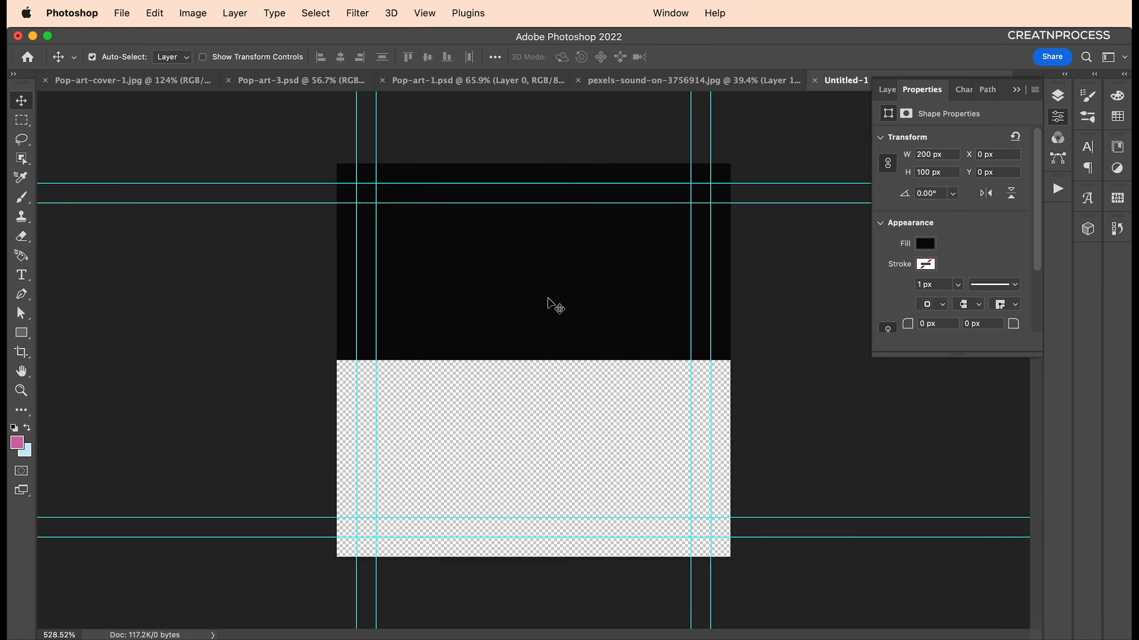
# Step: Open the Define Pattern dialog for the half-black, half-transparent tile and cancel it
pyautogui.click(155, 13)
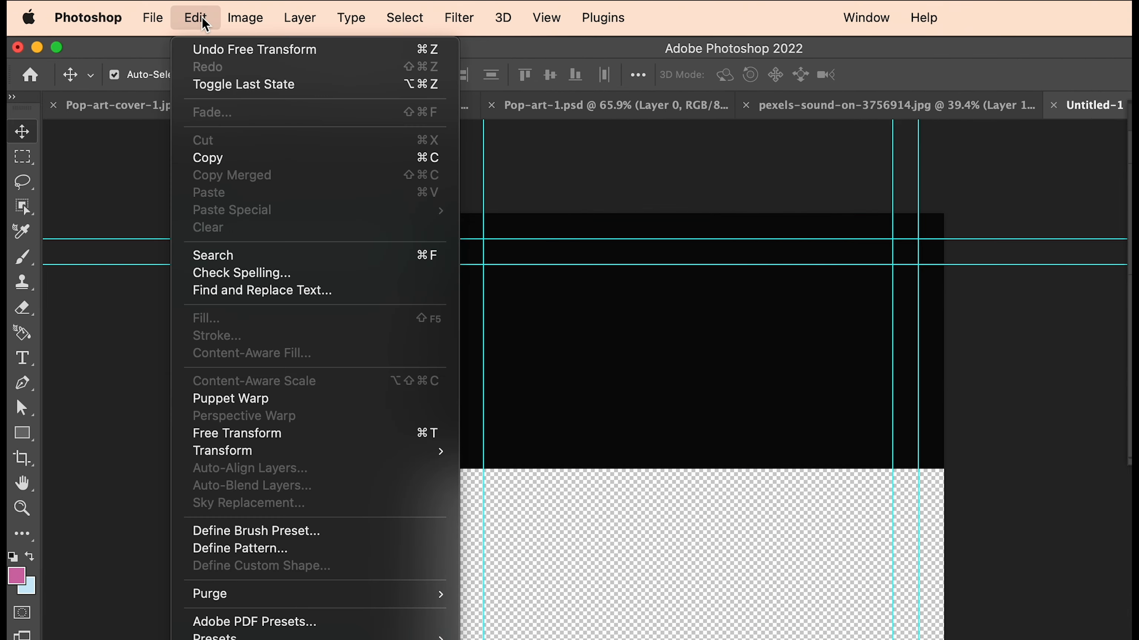
pyautogui.click(214, 548)
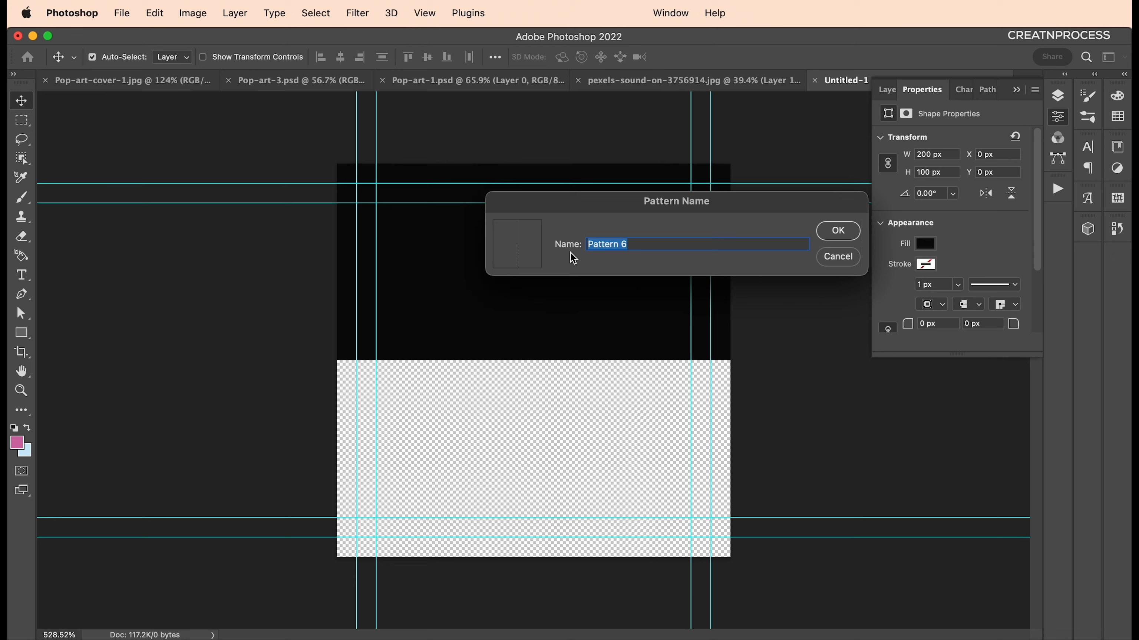
pyautogui.click(833, 257)
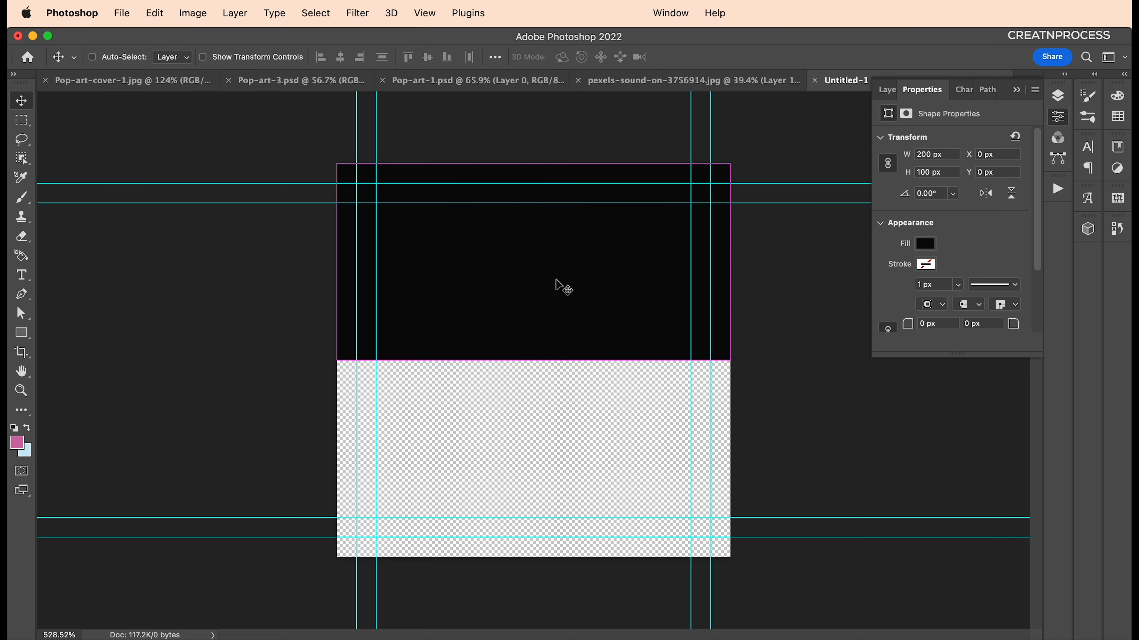
# Step: Narrow the black rectangle to 100 px wide and place a duplicate of it in the canvas's lower-right corner at X 100, Y 100 px
pyautogui.press('super+t')
pyautogui.moveTo(730, 266); pyautogui.dragTo(534, 265)
pyautogui.press('Return')
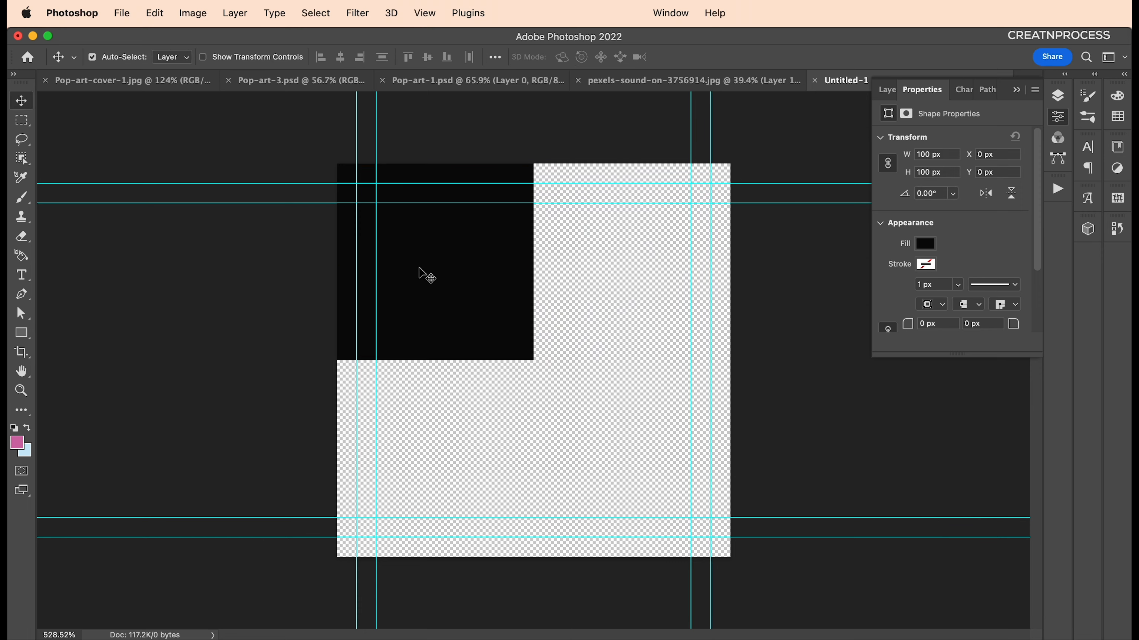
pyautogui.moveTo(444, 285); pyautogui.dragTo(634, 466)
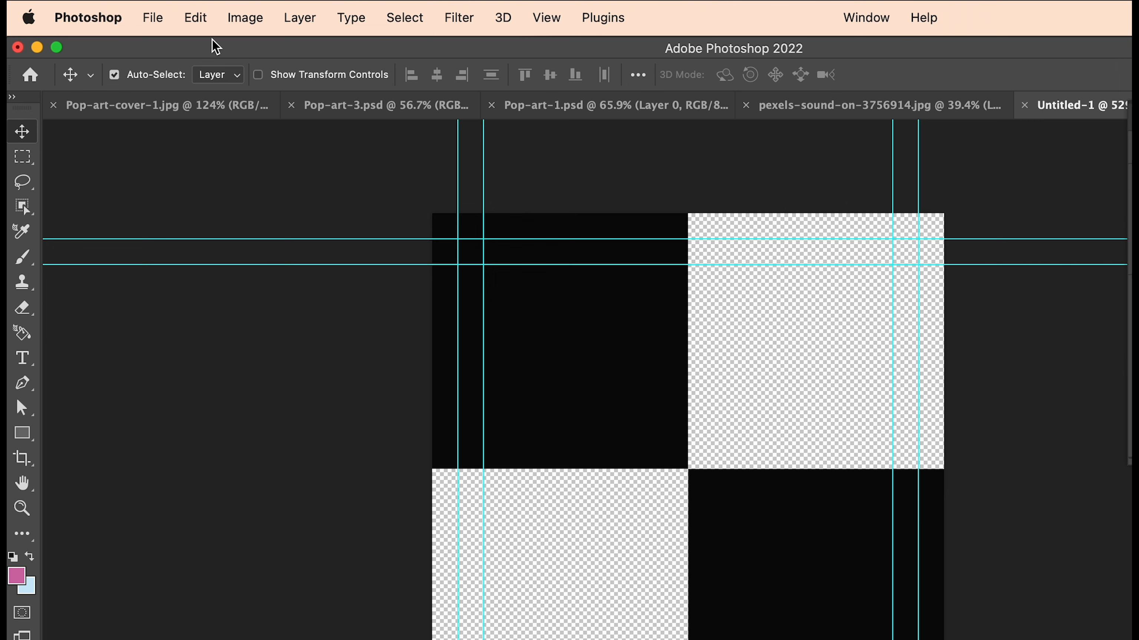
# Step: Open the Define Pattern dialog for the black and transparent checkerboard tile and cancel it
pyautogui.click(195, 17)
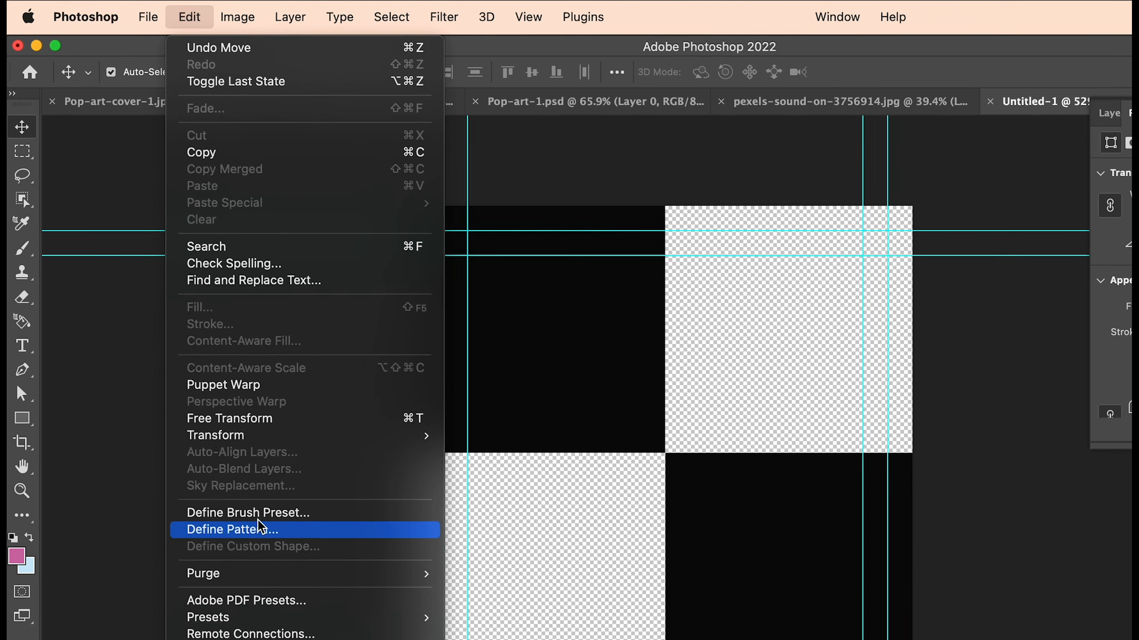
pyautogui.click(263, 549)
pyautogui.moveTo(637, 247); pyautogui.dragTo(615, 246)
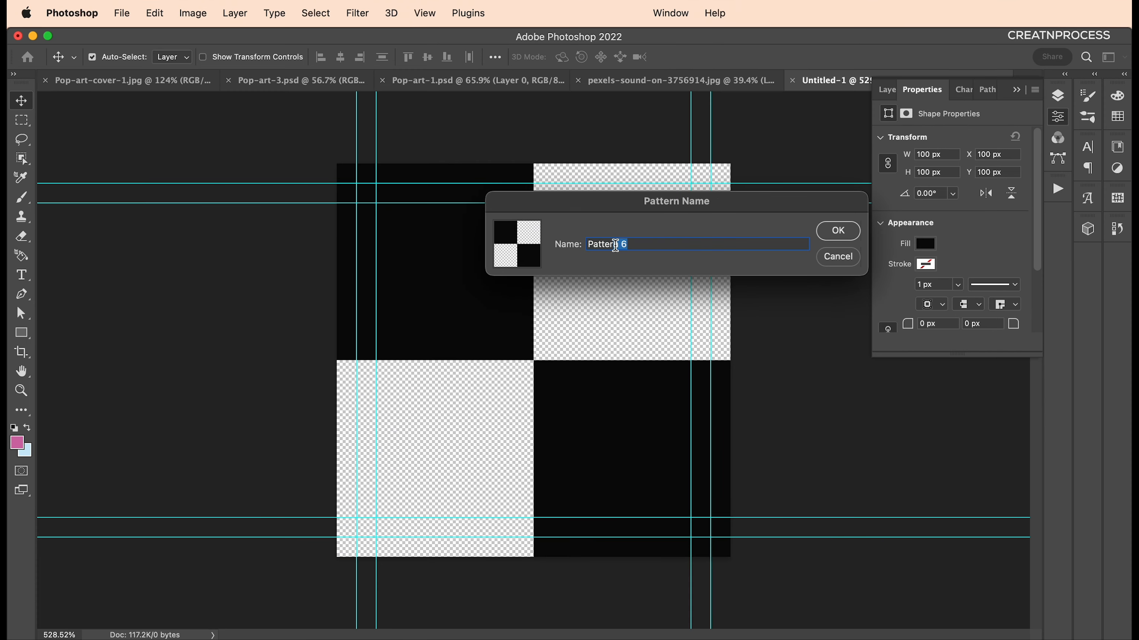
pyautogui.click(824, 251)
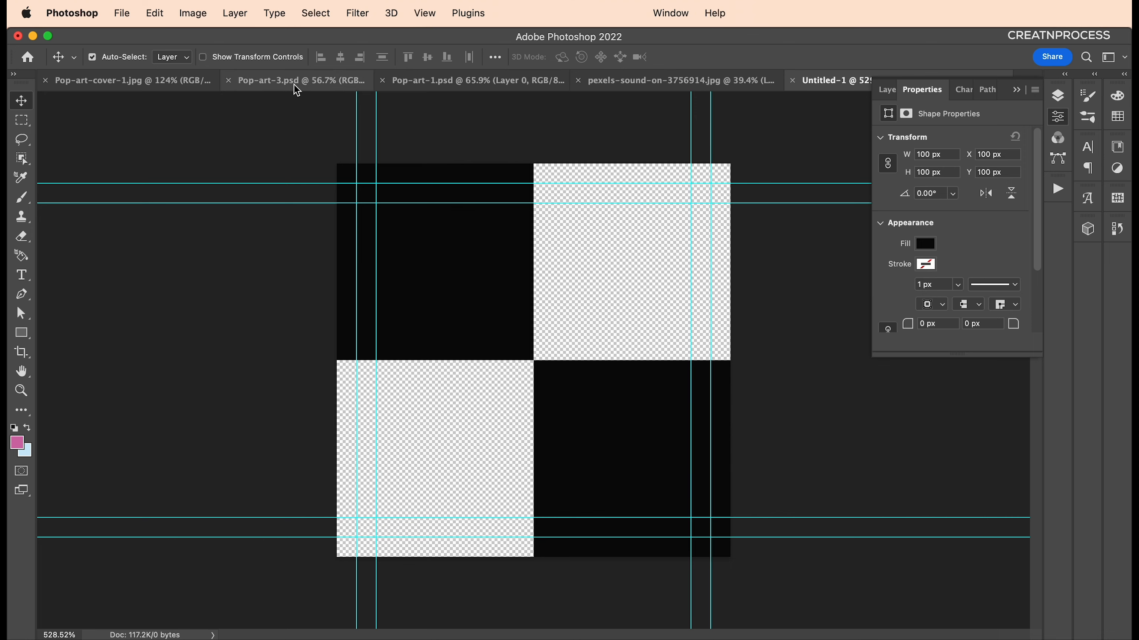
# Step: In pexels-sound-on-3756914.jpg, change Layer 1's Pattern Overlay to the stripe tile at the end of the row below Abstract Glitch Patterns
pyautogui.click(667, 83)
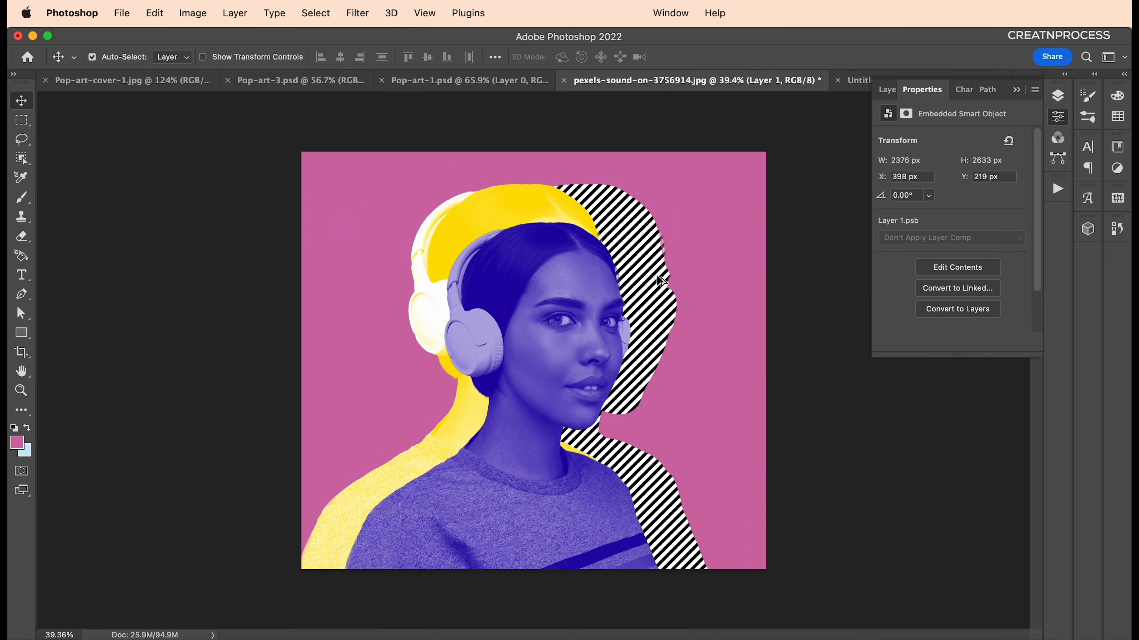
pyautogui.scroll(1, 676, 249)
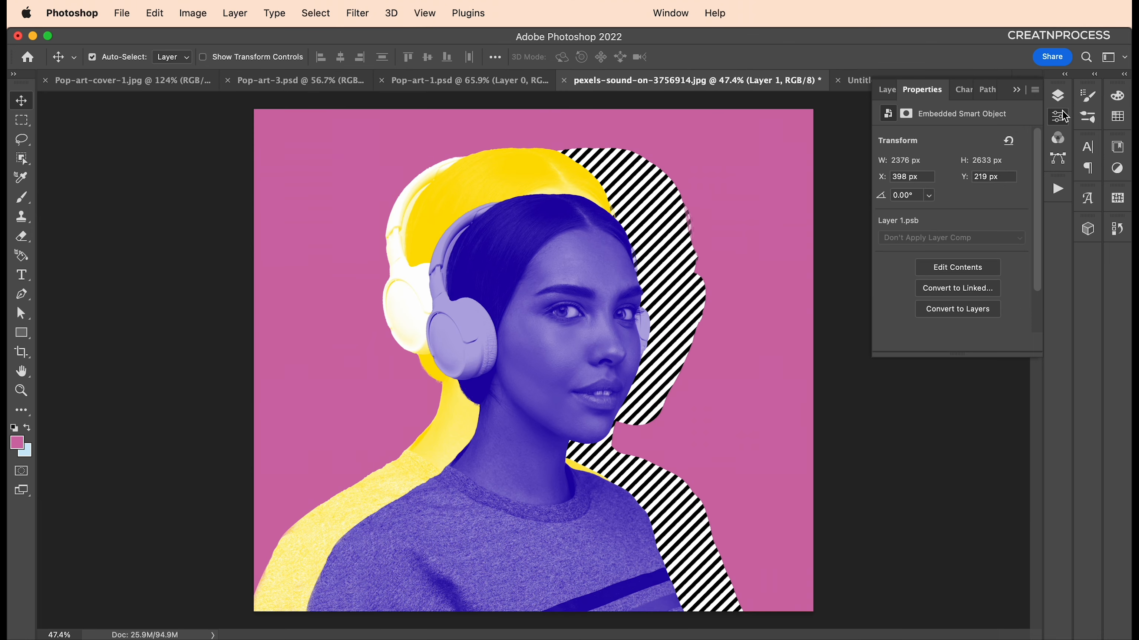
pyautogui.click(1058, 97)
pyautogui.doubleClick(973, 578)
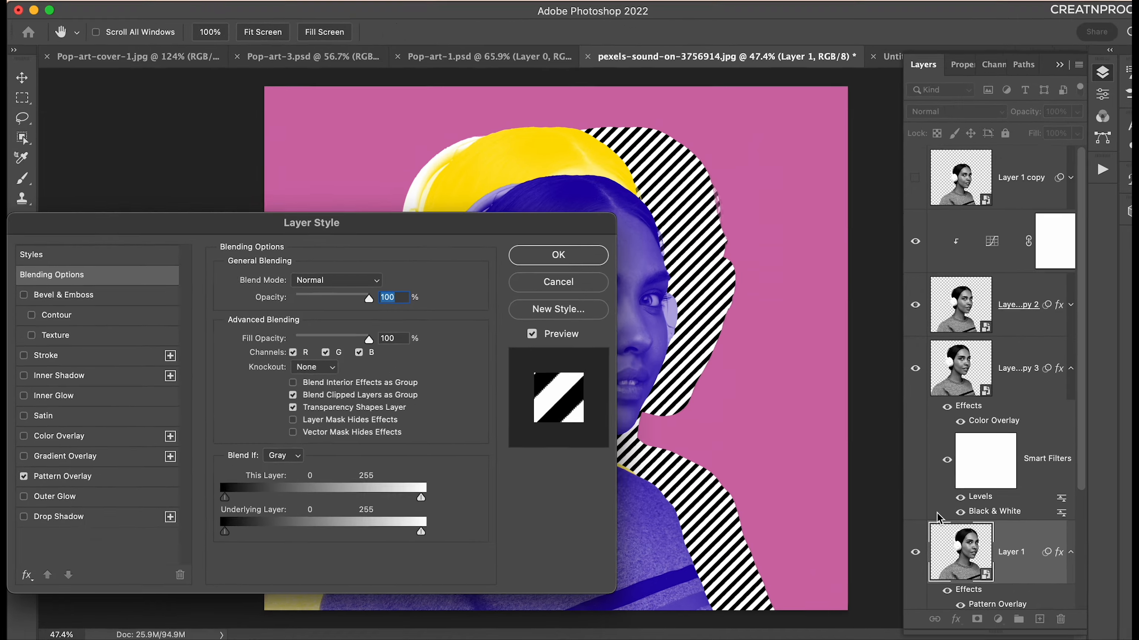
pyautogui.click(65, 480)
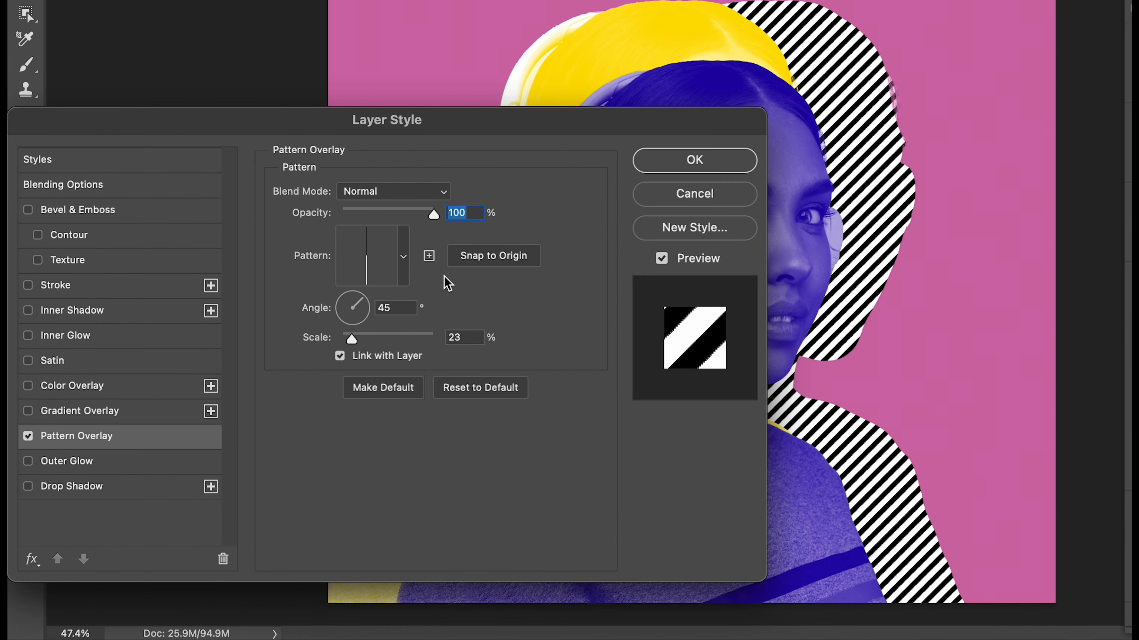
pyautogui.click(403, 257)
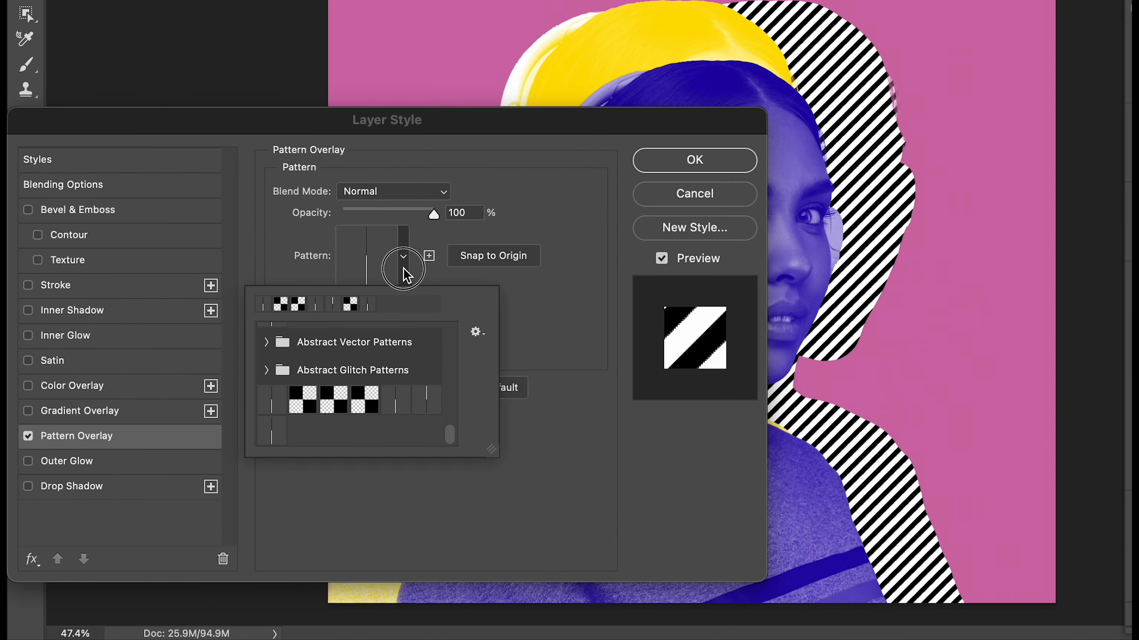
pyautogui.click(426, 400)
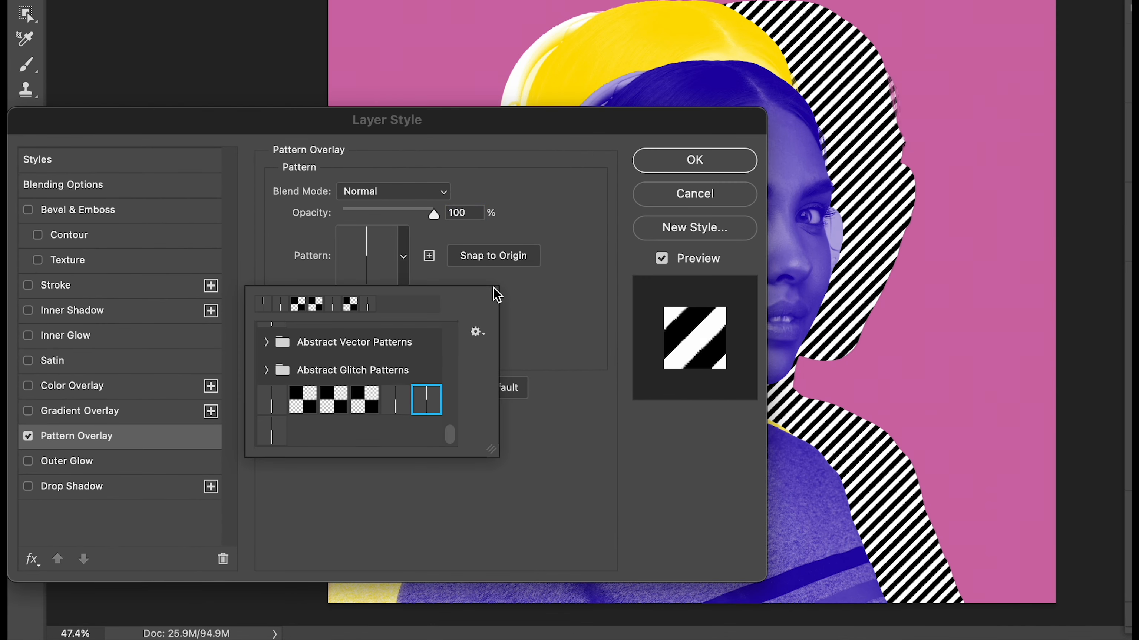
pyautogui.click(522, 330)
# Step: Set the Pattern Overlay's scale to 22% and apply the layer style
pyautogui.doubleClick(459, 340)
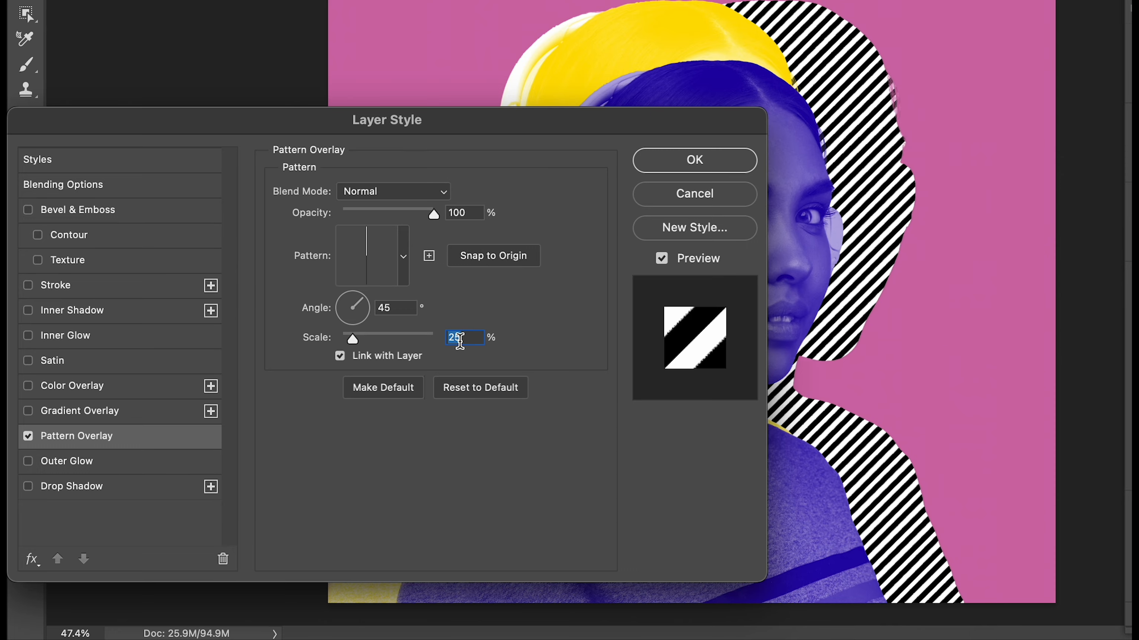
pyautogui.press('Down')
pyautogui.press('Down')
pyautogui.press('Down')
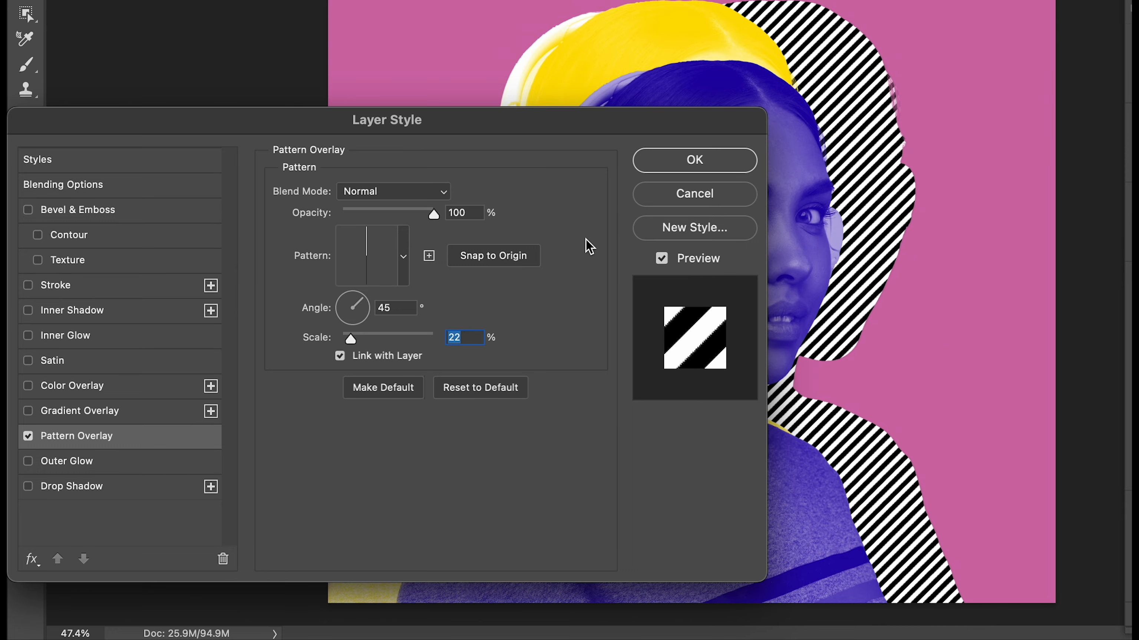
pyautogui.click(676, 171)
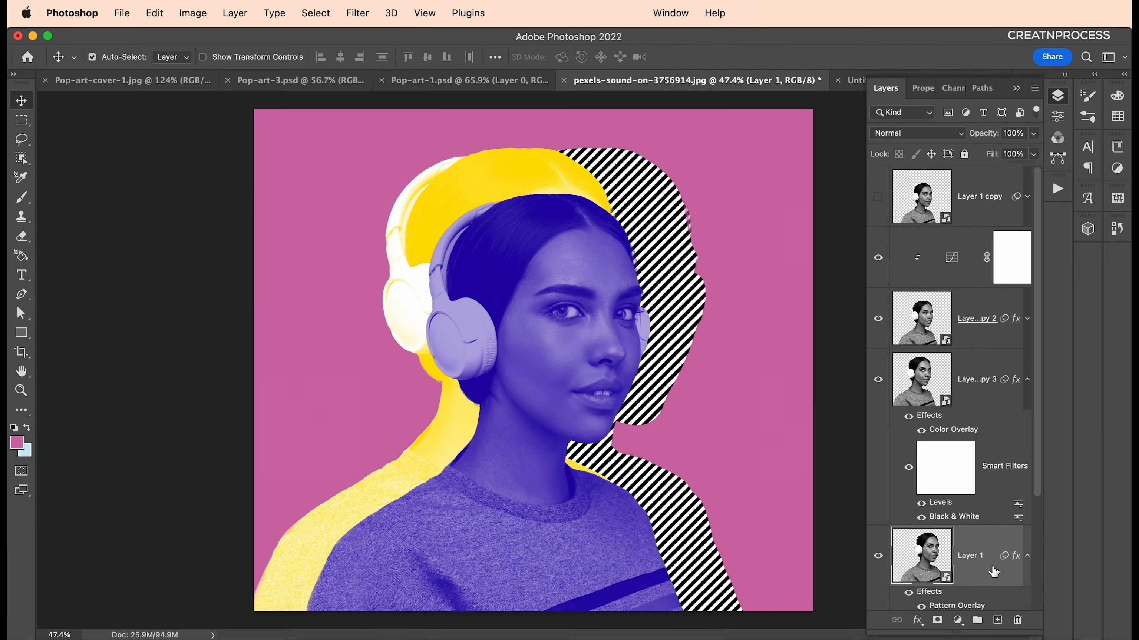
# Step: Convert the striped Layer 1 to a smart object and set its blend mode to Multiply
pyautogui.rightClick(973, 578)
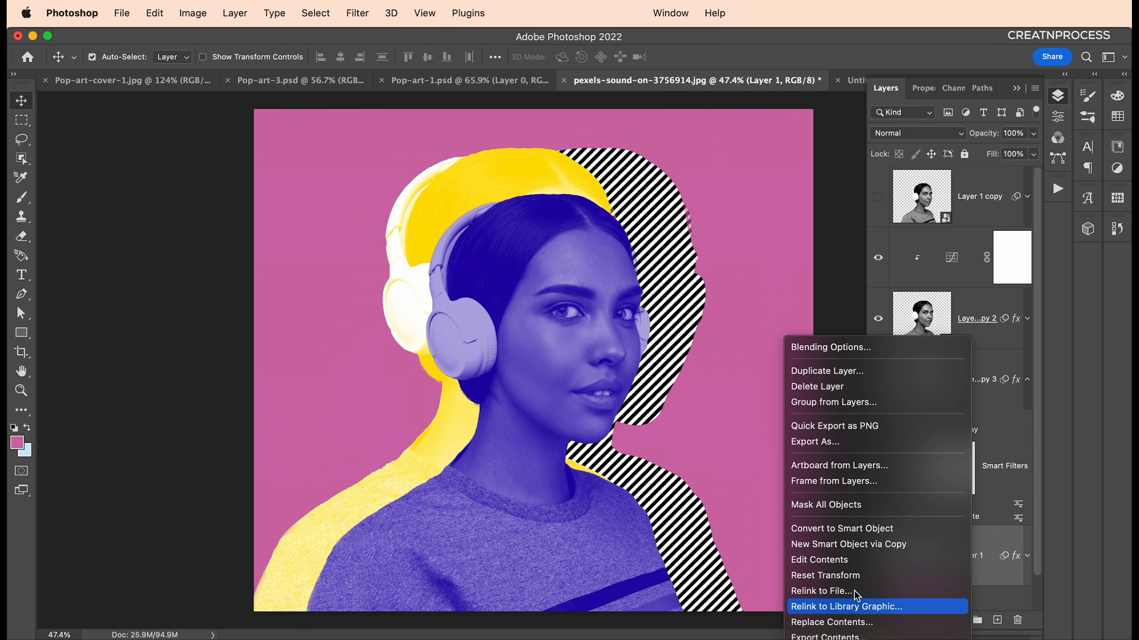
pyautogui.click(842, 466)
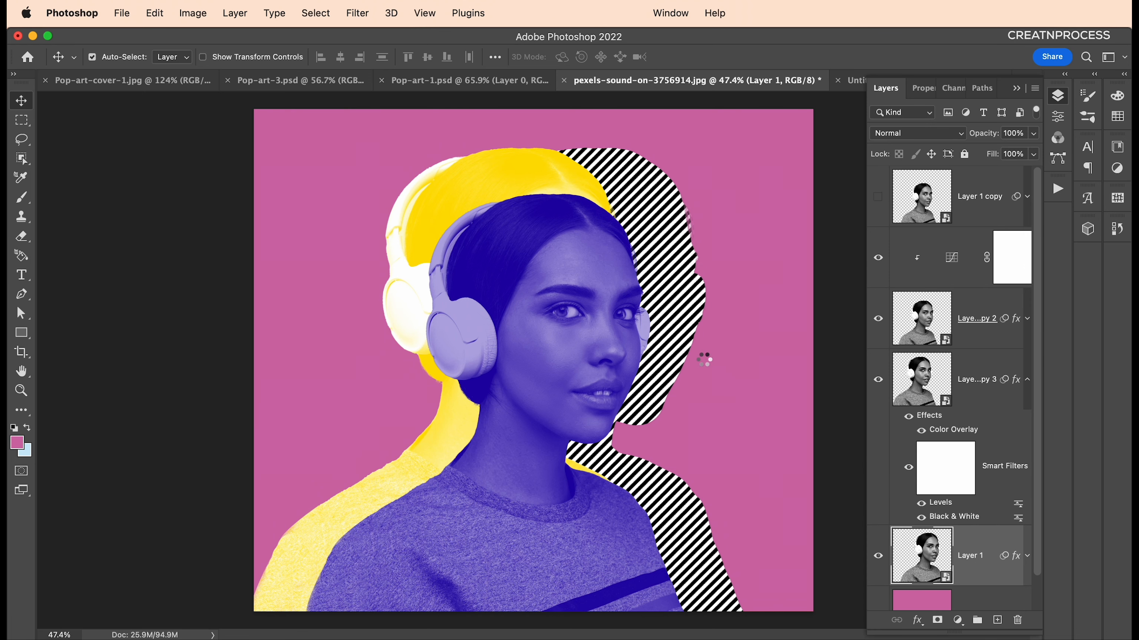
pyautogui.press('super+minus')
pyautogui.click(927, 134)
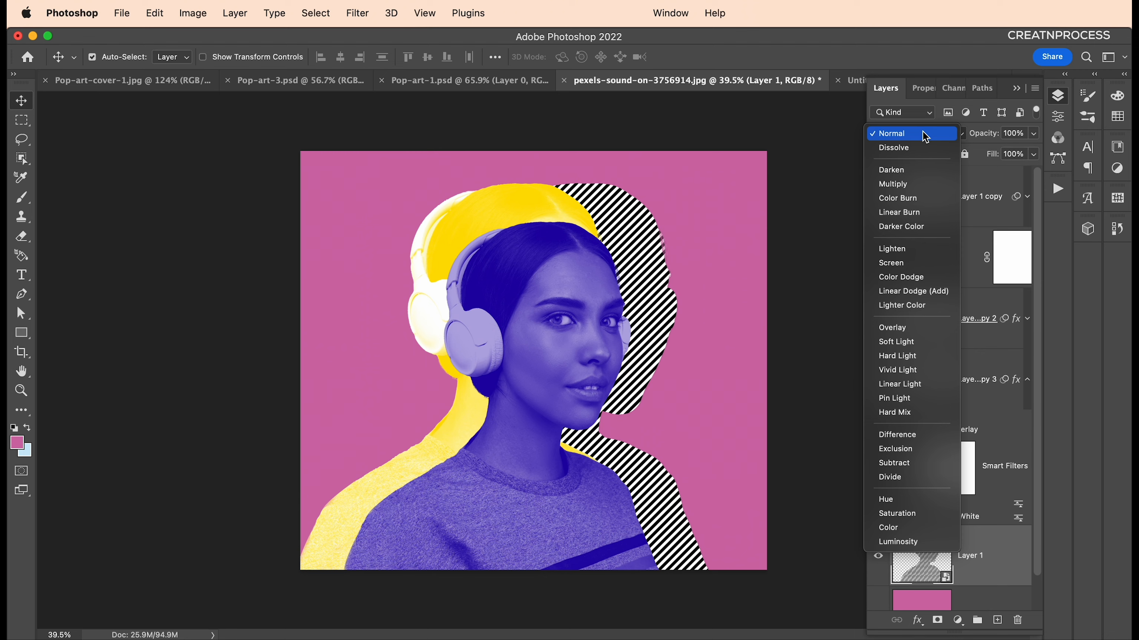
pyautogui.click(910, 185)
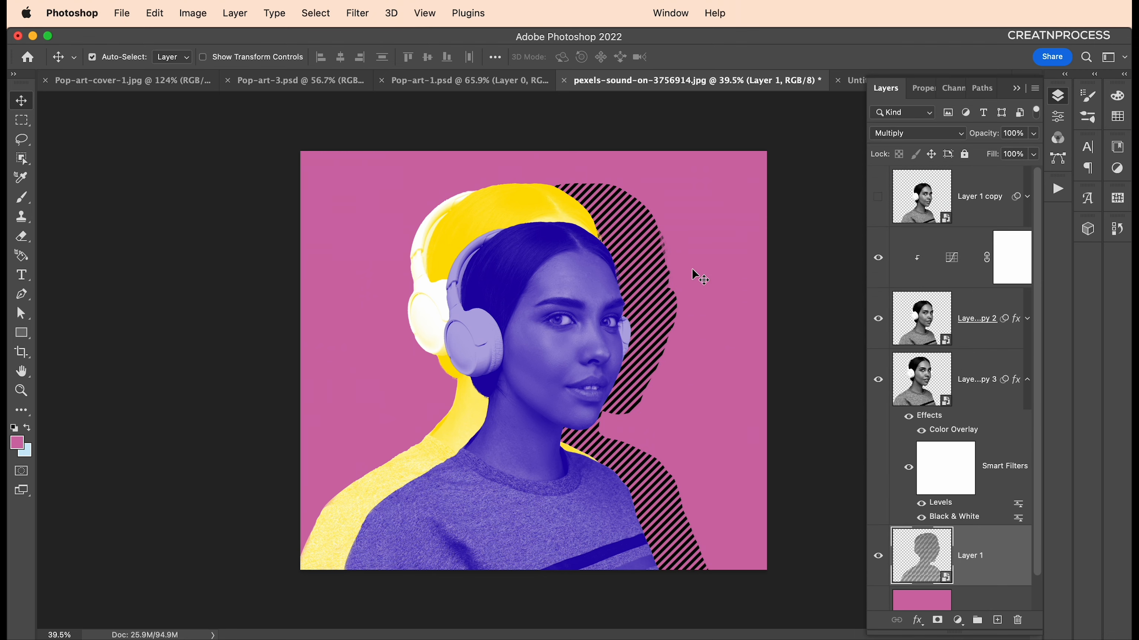
# Step: Shift the striped silhouette slightly left behind the blue copy and make the hidden Layer 1 copy visible
pyautogui.scroll(2, 651, 275)
pyautogui.scroll(-2, 650, 291)
pyautogui.moveTo(666, 308); pyautogui.dragTo(650, 307)
pyautogui.click(458, 248)
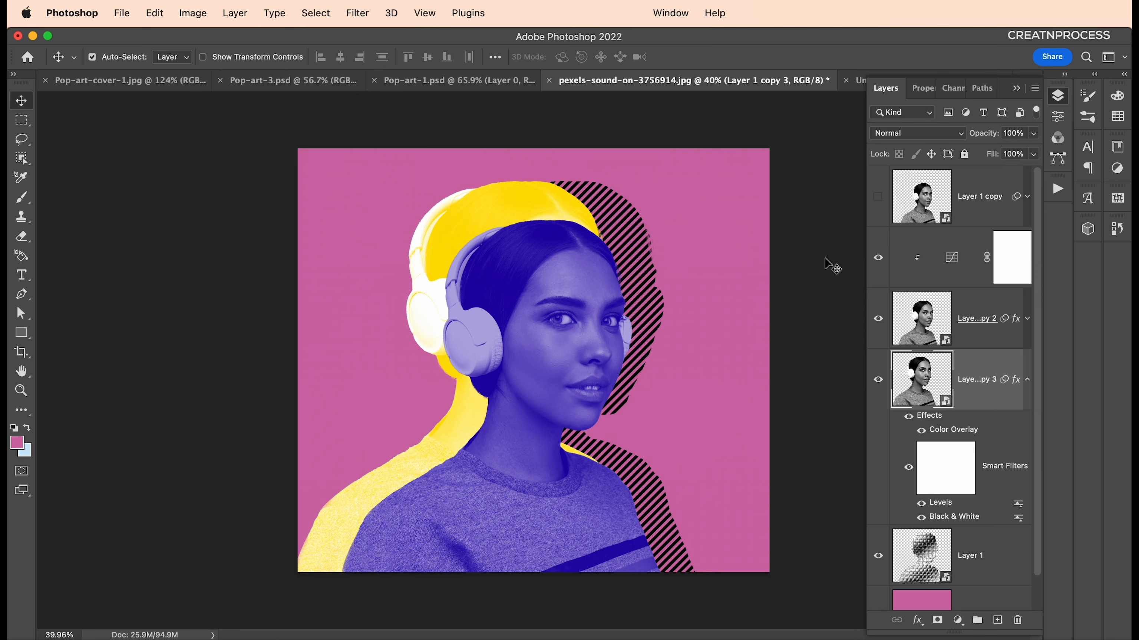
pyautogui.click(878, 197)
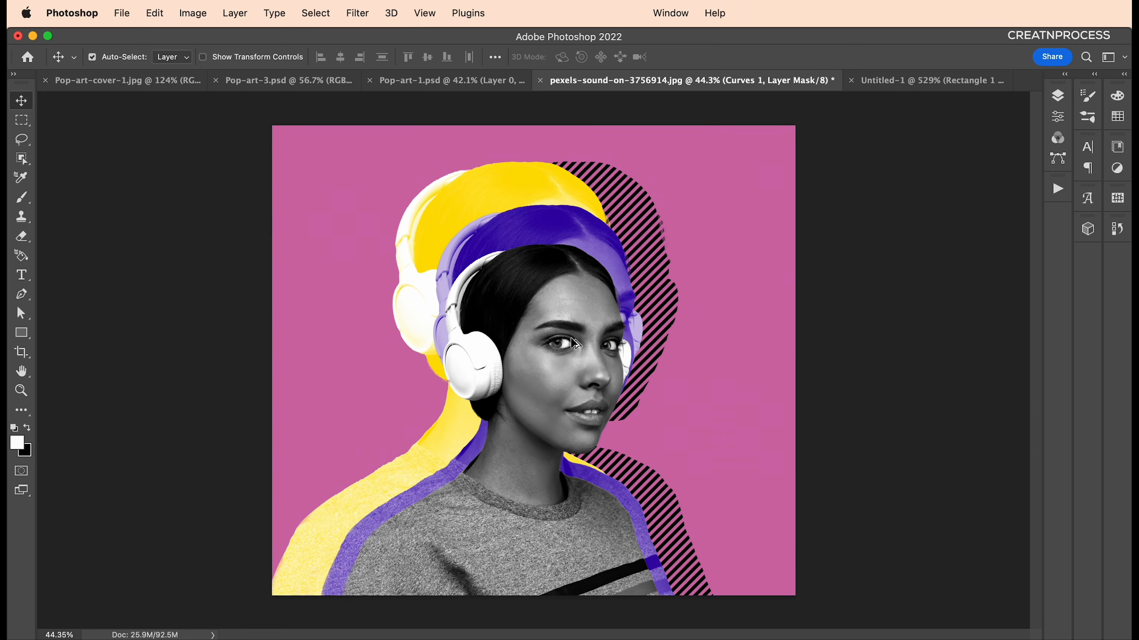
# Step: Apply a Posterize adjustment with 6 levels to the black-and-white portrait on Layer 1 copy
pyautogui.scroll(2, 559, 348)
pyautogui.moveTo(550, 358); pyautogui.dragTo(550, 330)
pyautogui.click(1057, 95)
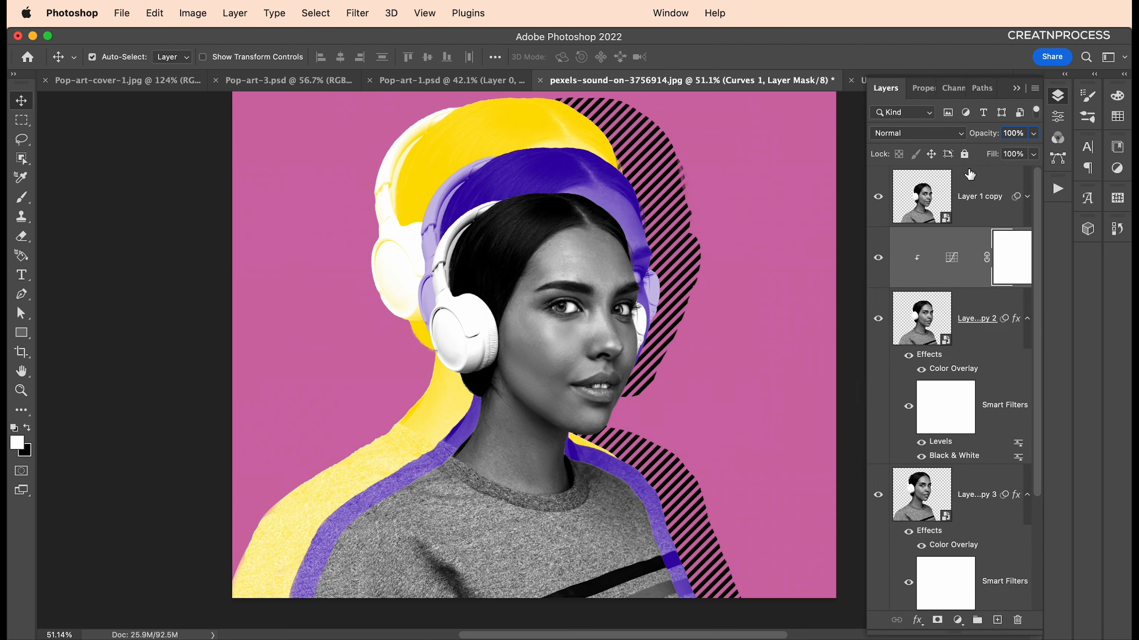
pyautogui.click(970, 192)
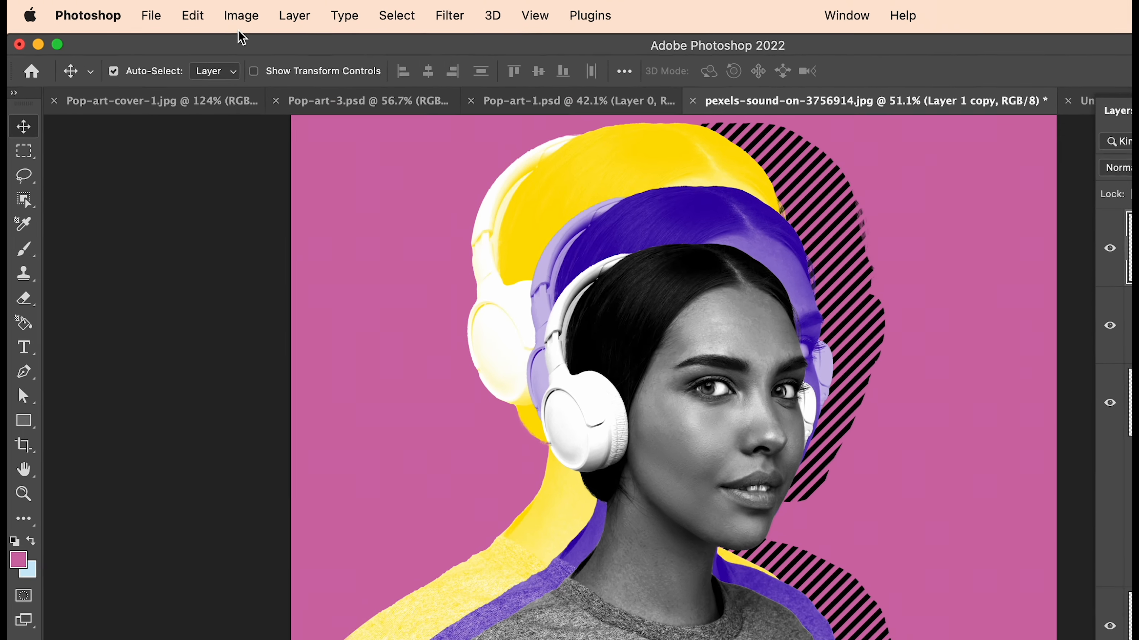
pyautogui.click(194, 14)
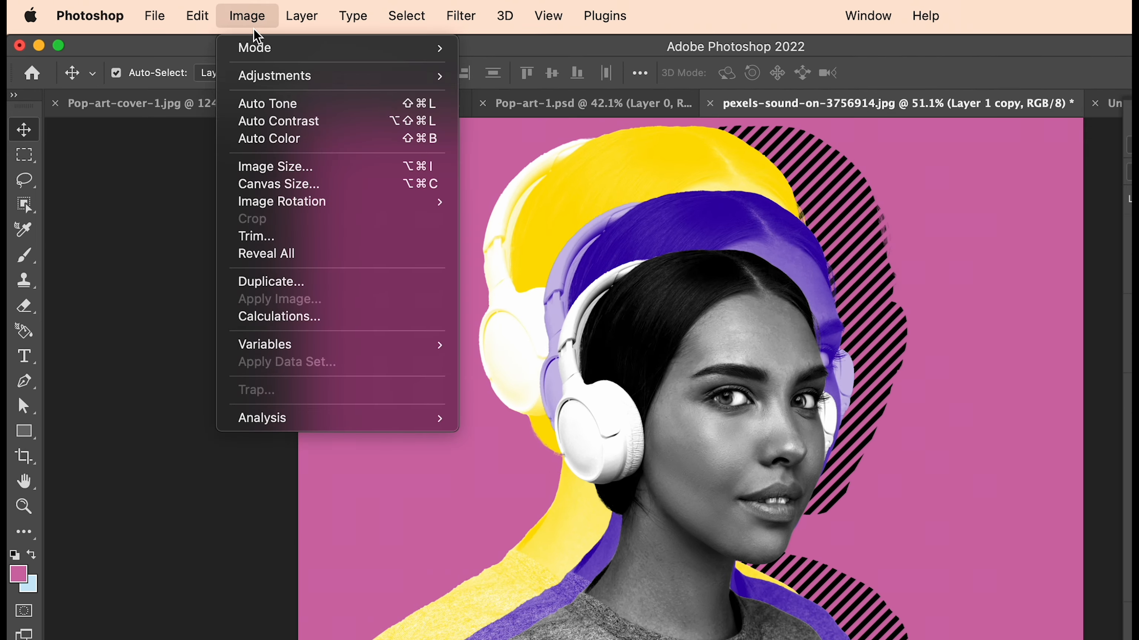
pyautogui.moveTo(346, 79)
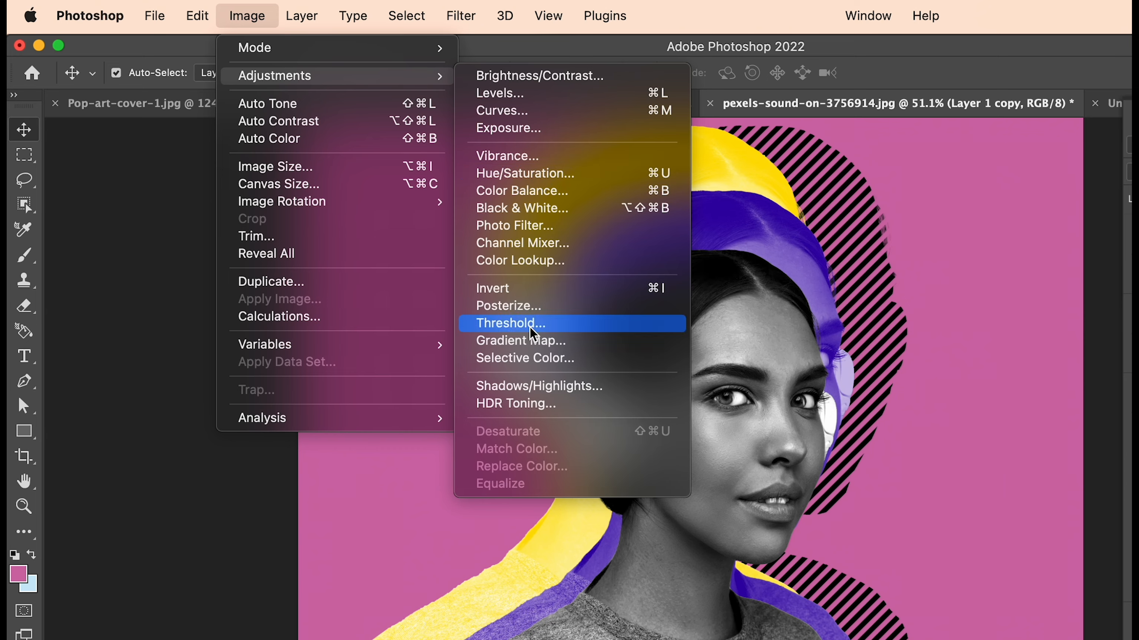
pyautogui.click(532, 309)
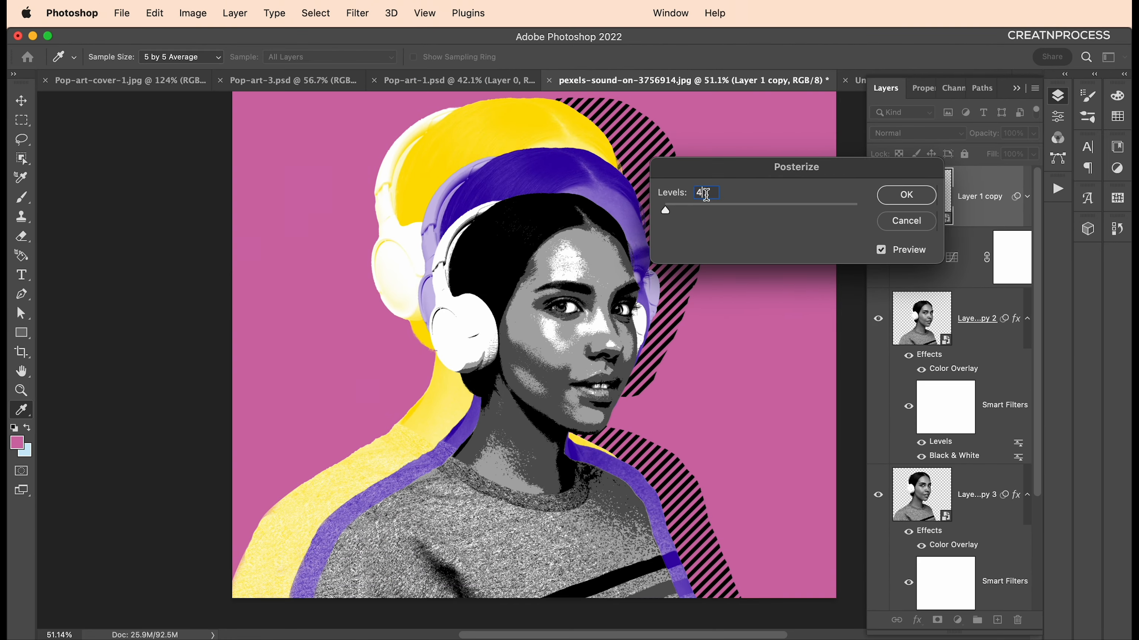
pyautogui.press('Up')
pyautogui.press('Up')
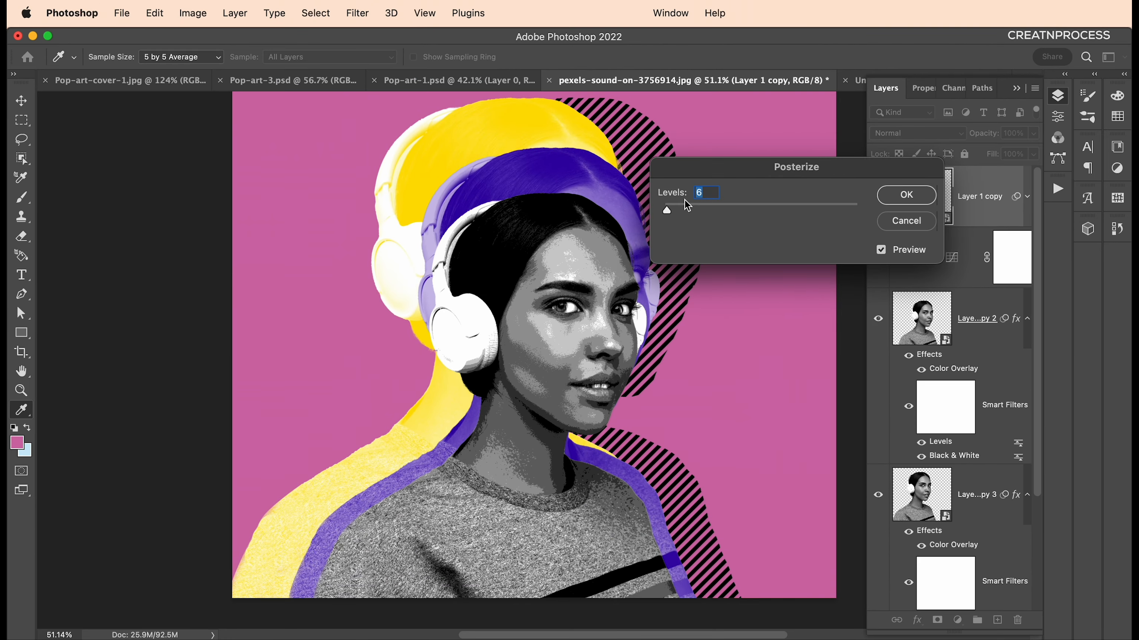
pyautogui.click(932, 202)
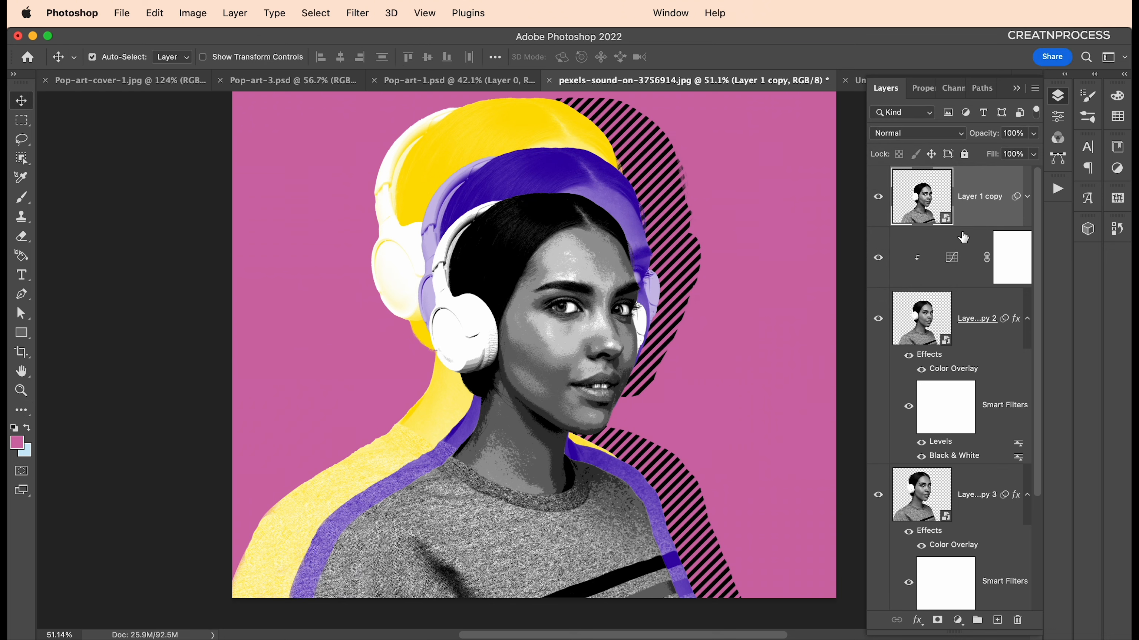
# Step: Expand the smart filters of Layer 1 copy, reopen its Levels filter and confirm the settings
pyautogui.click(1027, 197)
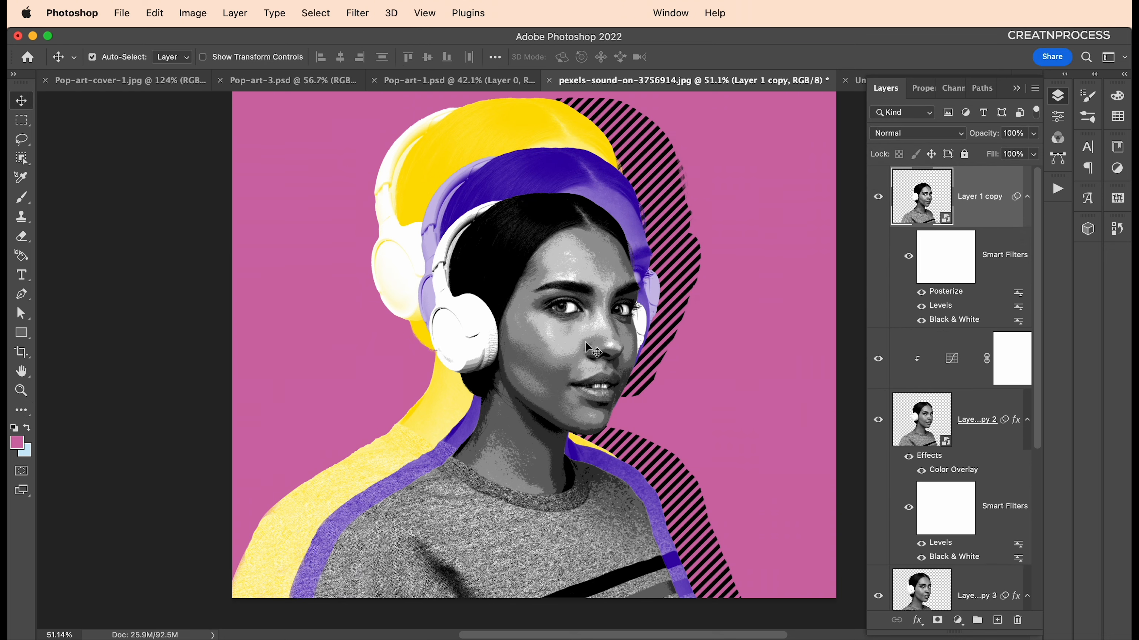
pyautogui.scroll(-2, 587, 348)
pyautogui.doubleClick(947, 312)
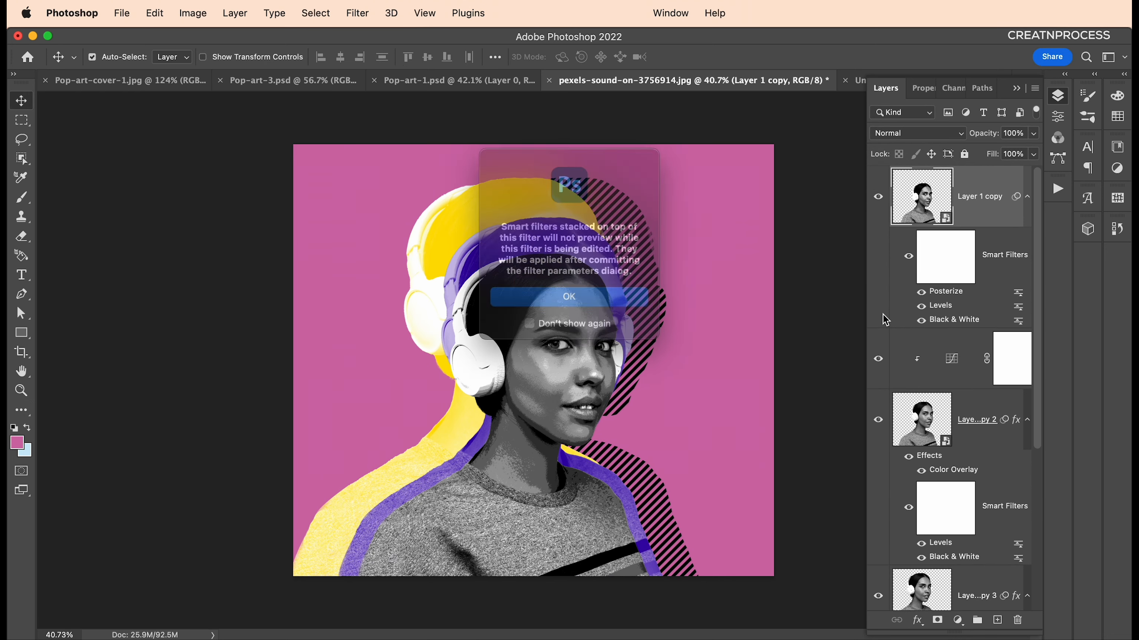
pyautogui.click(571, 296)
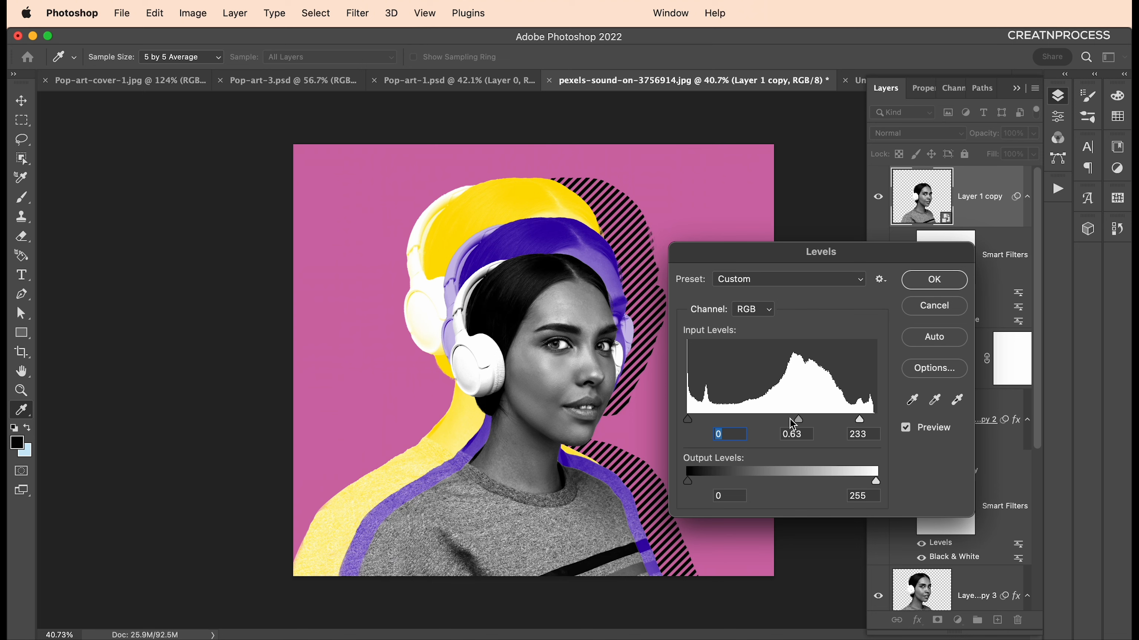
pyautogui.click(934, 279)
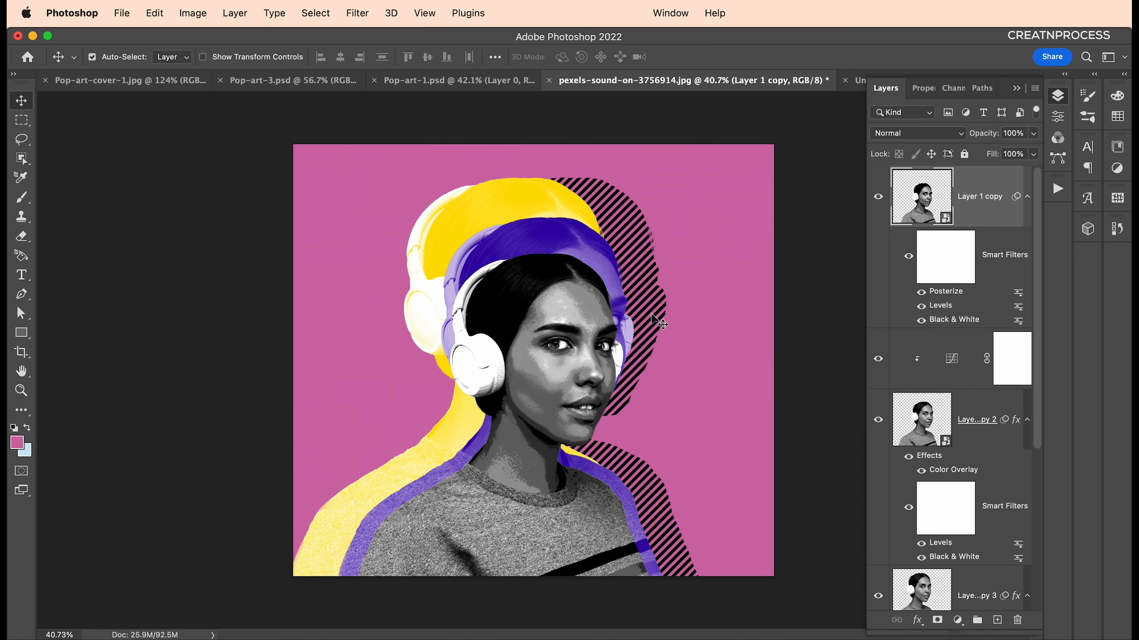
# Step: Select the layers from Layer 1 copy down to Layer 1, then use Free Transform to shift them slightly right and enlarge them a little
pyautogui.scroll(-1, 534, 361)
pyautogui.scroll(1, 629, 316)
pyautogui.scroll(-6, 989, 201)
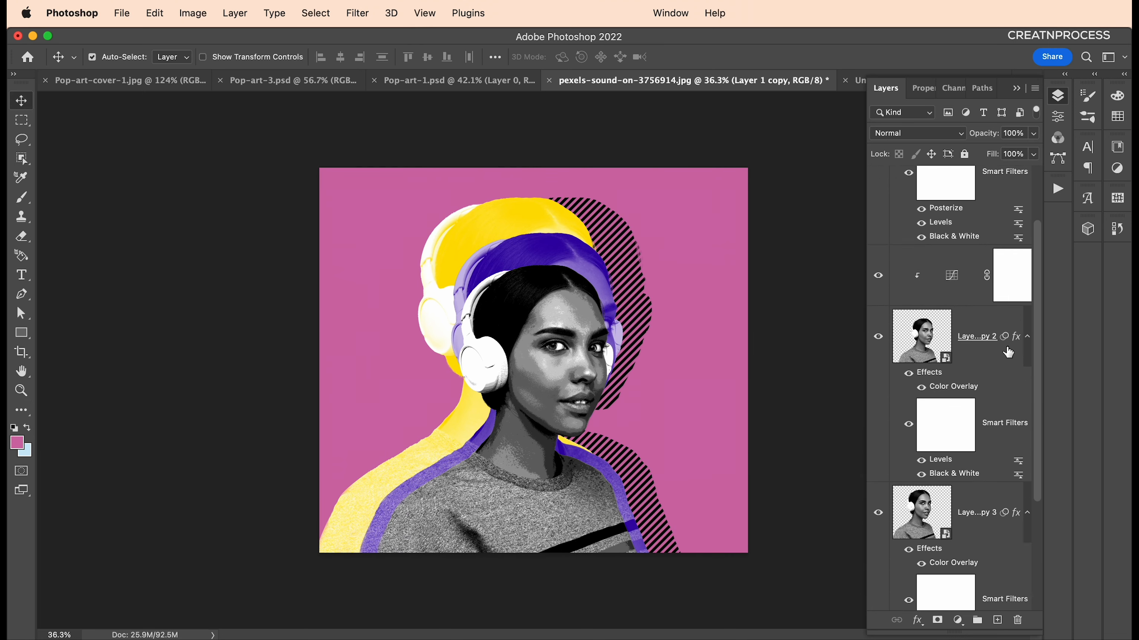
pyautogui.keyDown('shift'); pyautogui.click(989, 530); pyautogui.keyUp('shift')
pyautogui.press('super+t')
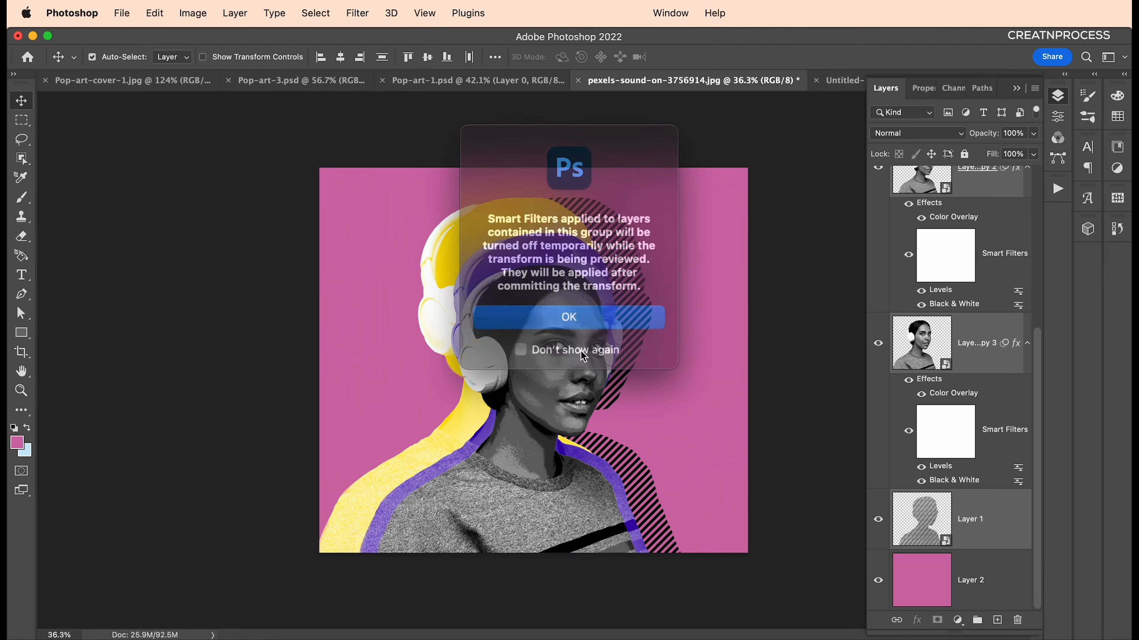
pyautogui.press('Return')
pyautogui.moveTo(565, 342); pyautogui.dragTo(569, 342)
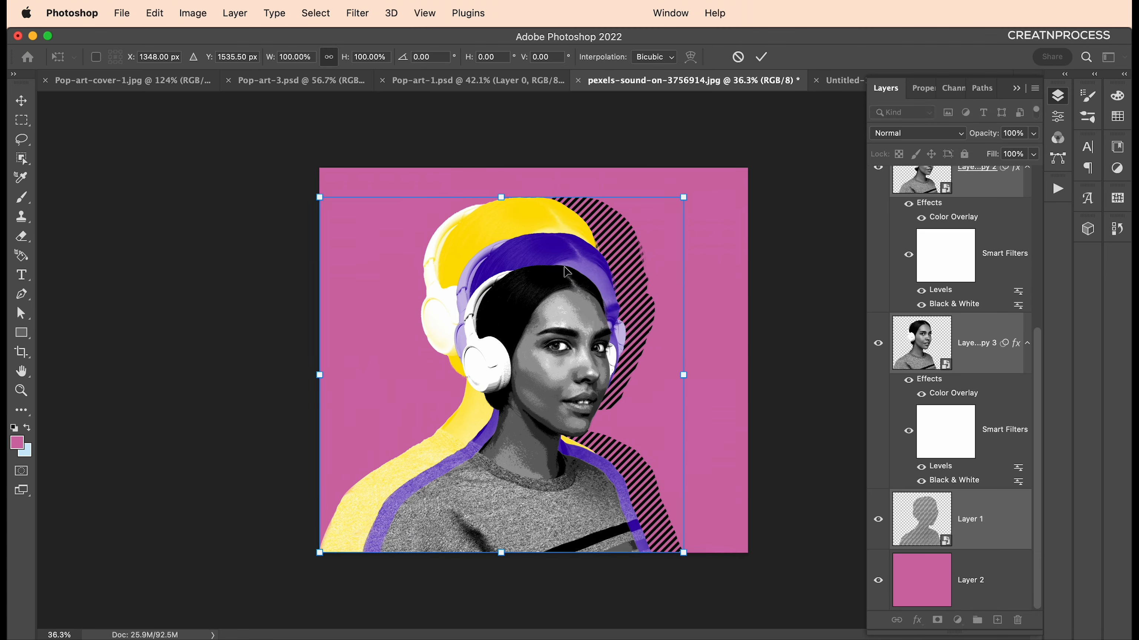
pyautogui.moveTo(504, 197)
pyautogui.mouseDown()
pyautogui.moveTo(503, 210)
pyautogui.moveTo(506, 192)
pyautogui.mouseUp()
pyautogui.press('Return')
pyautogui.press('super+0')
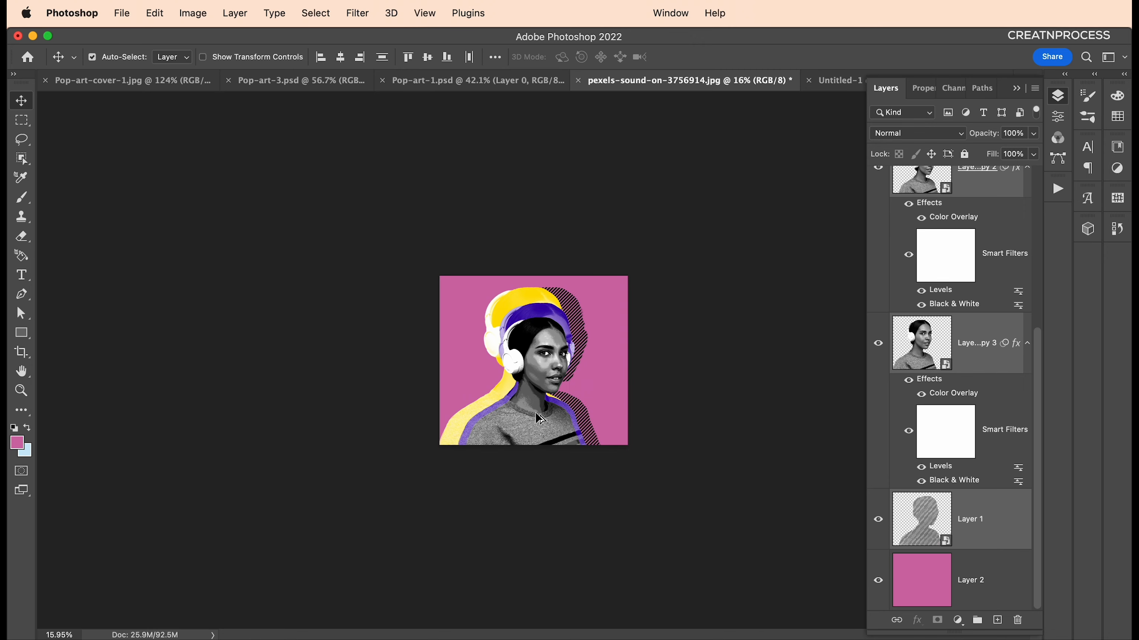
# Step: Review the finished pink portrait, then compare the Pop-art-1 and Pop-art-3 reference artworks, examining the masked man's halftone face closely
pyautogui.scroll(5, 565, 361)
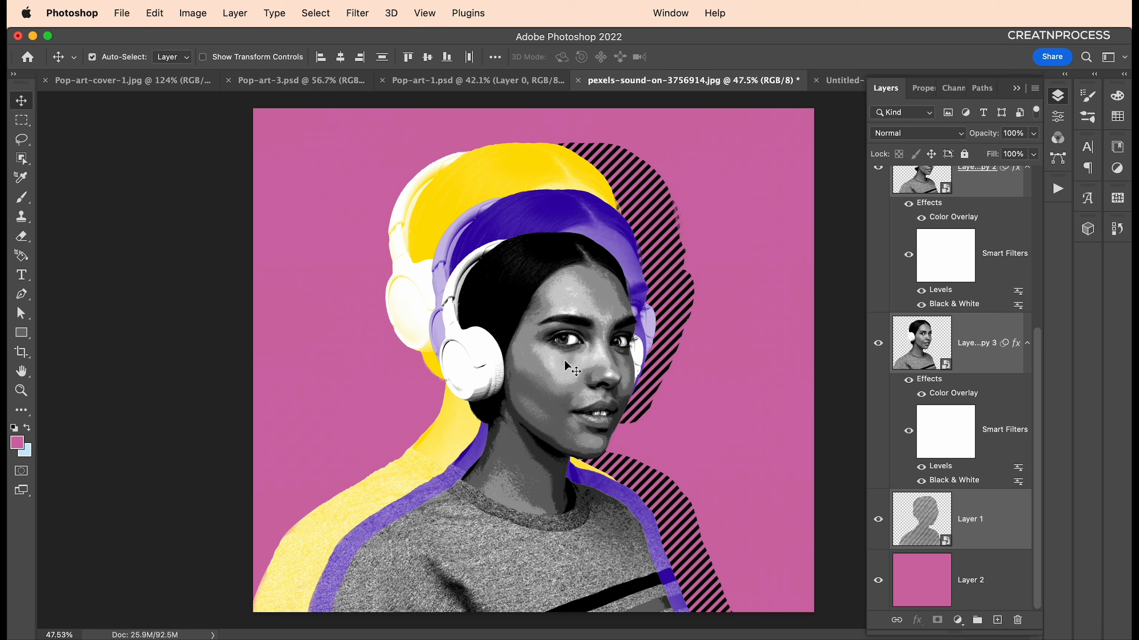
pyautogui.click(442, 81)
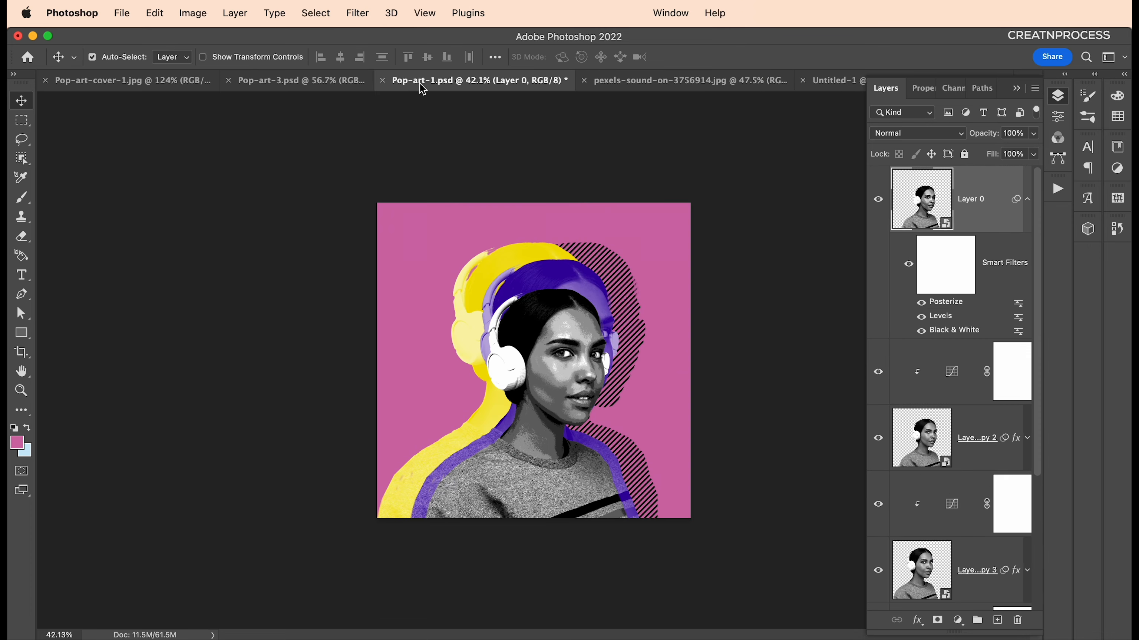
pyautogui.click(318, 81)
pyautogui.scroll(5, 578, 300)
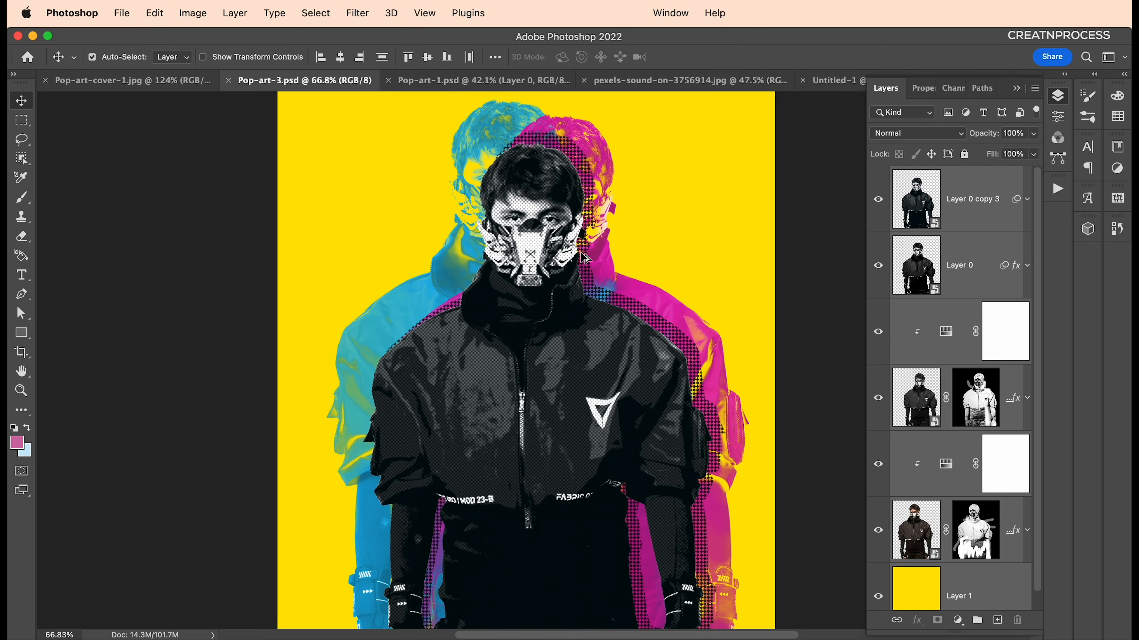
pyautogui.scroll(2, 544, 269)
pyautogui.hscroll(1, 545, 269)
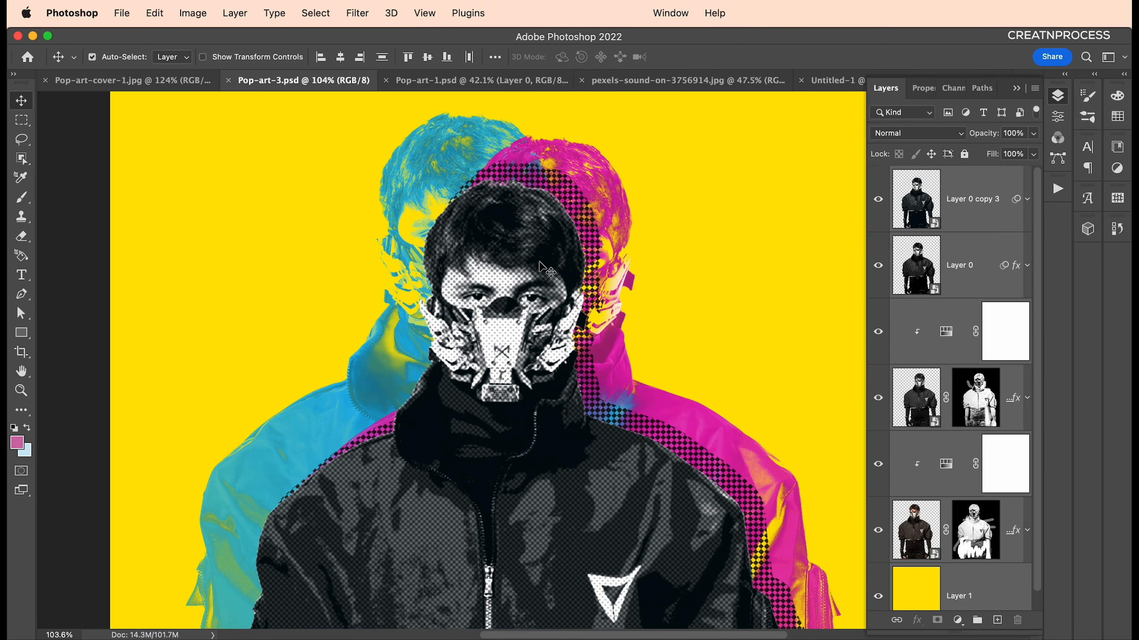
pyautogui.scroll(2, 502, 244)
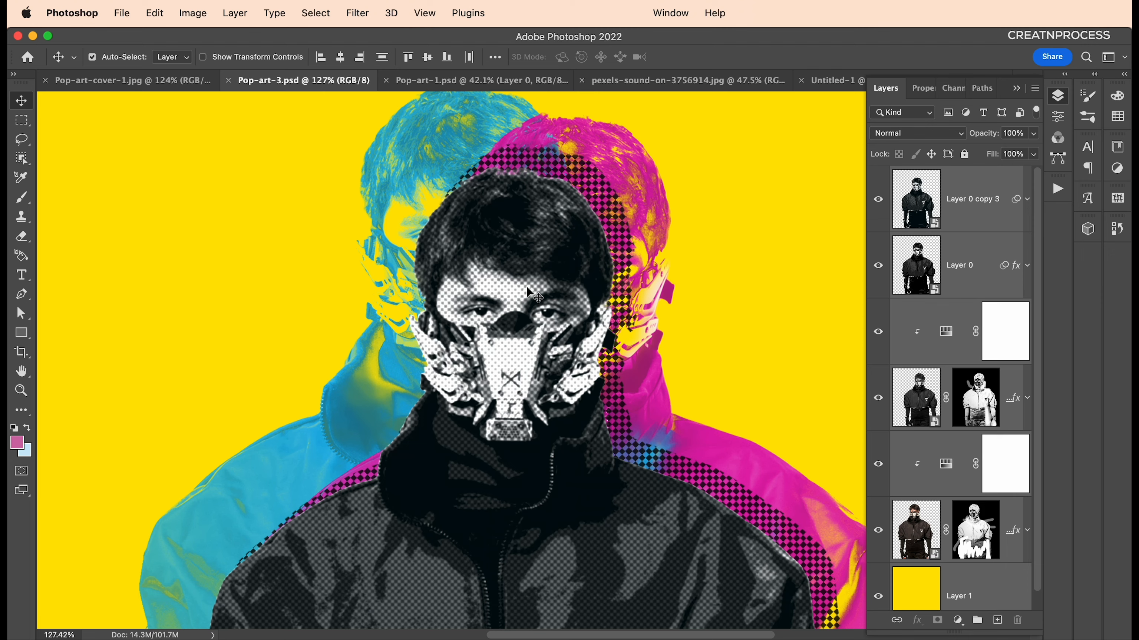
pyautogui.scroll(-3, 532, 486)
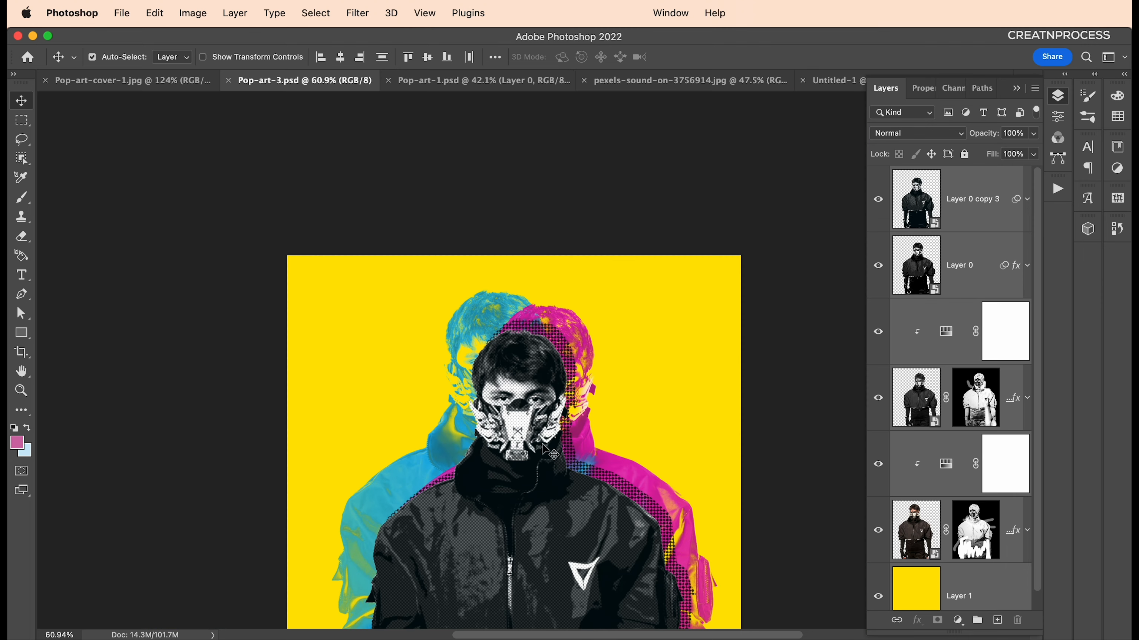
pyautogui.scroll(-5, 544, 448)
pyautogui.hscroll(3, 544, 448)
# Step: Open pexels-eden-fc-620771246-27969611.jpg from Finder in Adobe Photoshop 2022 and convert its Background layer to a smart object
pyautogui.press('super+Tab')
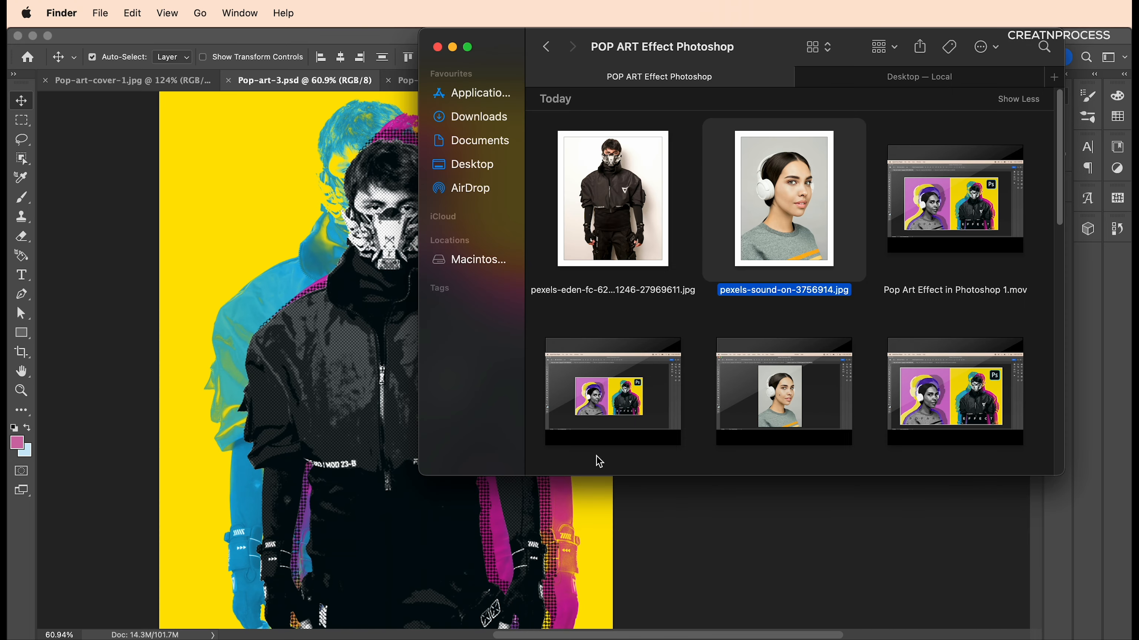
pyautogui.rightClick(608, 274)
pyautogui.rightClick(624, 207)
pyautogui.moveTo(675, 234)
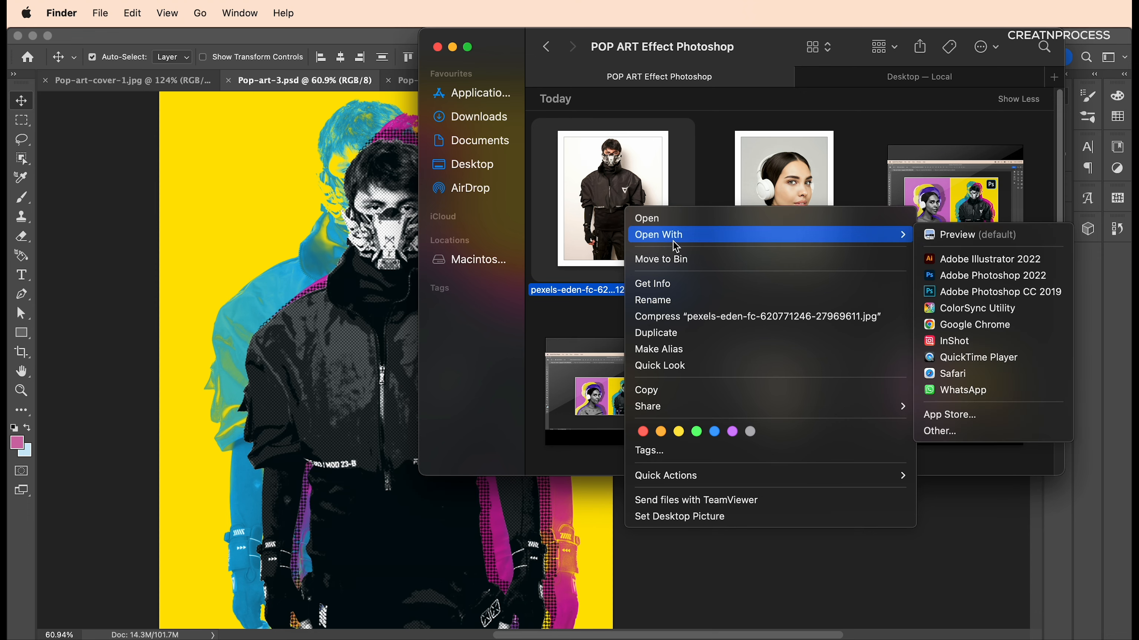
pyautogui.click(967, 276)
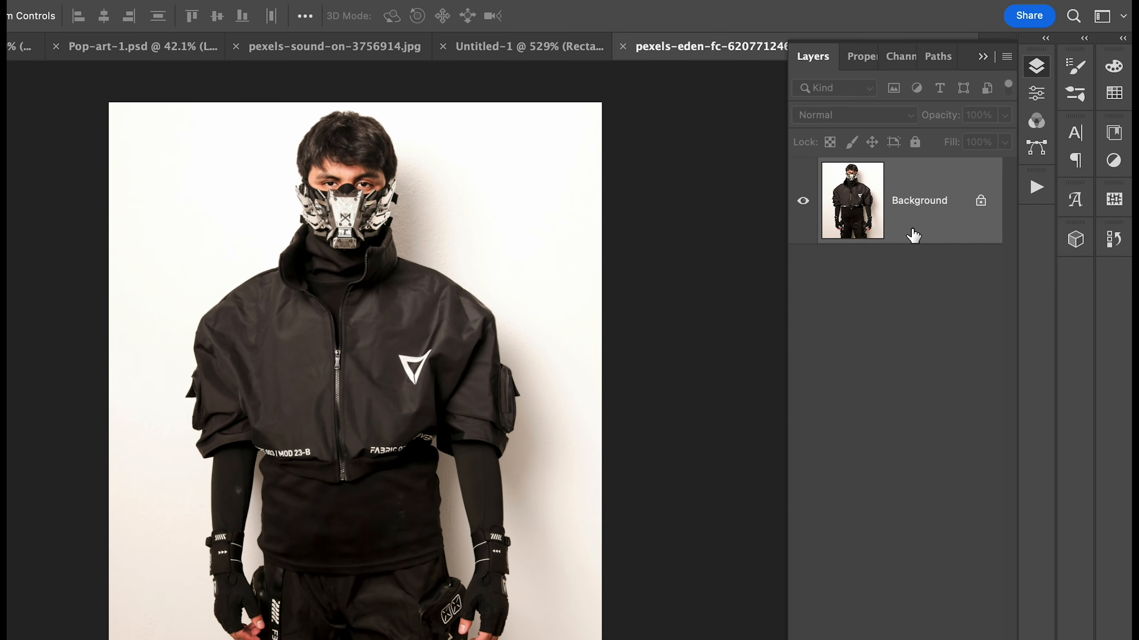
pyautogui.rightClick(967, 216)
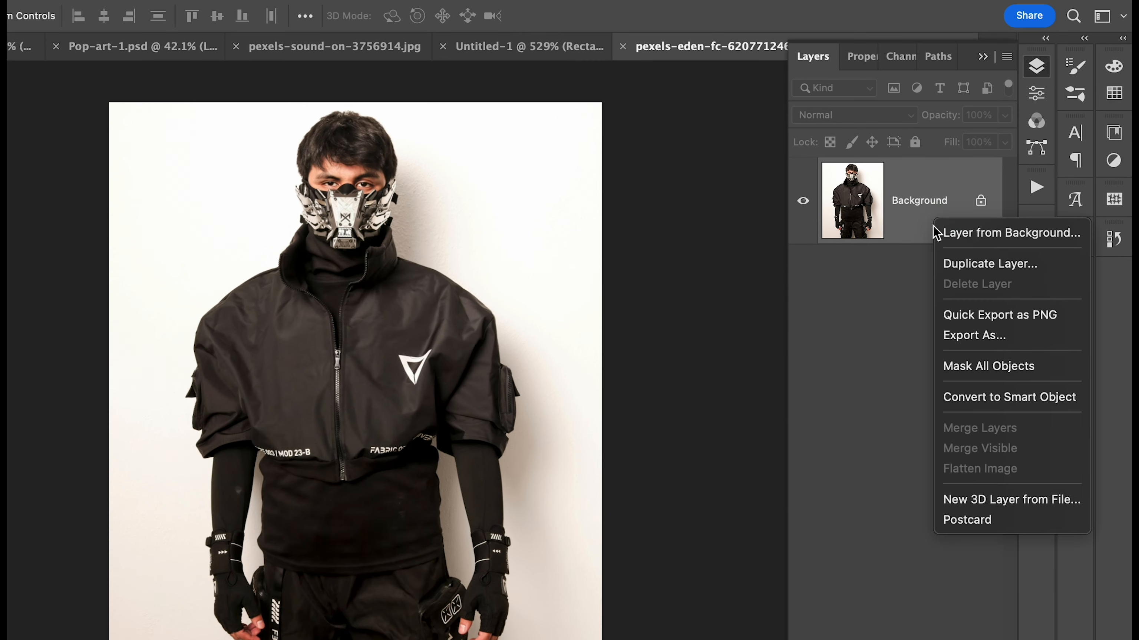
pyautogui.click(965, 397)
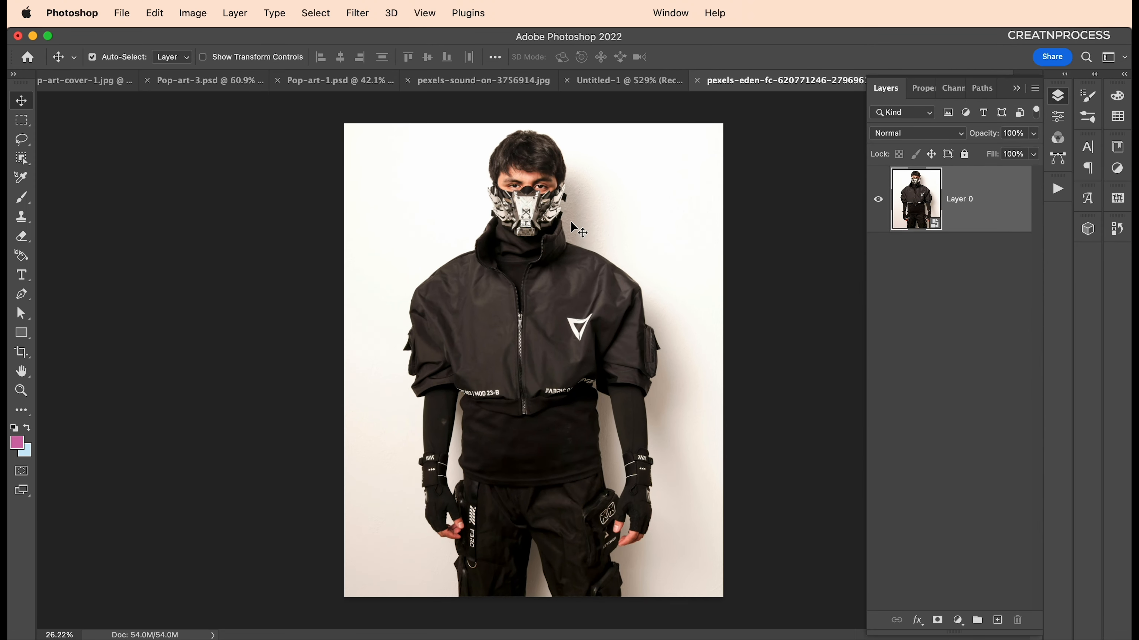
# Step: Resize the masked man's image to 2000 px wide by 2500 px high
pyautogui.click(198, 14)
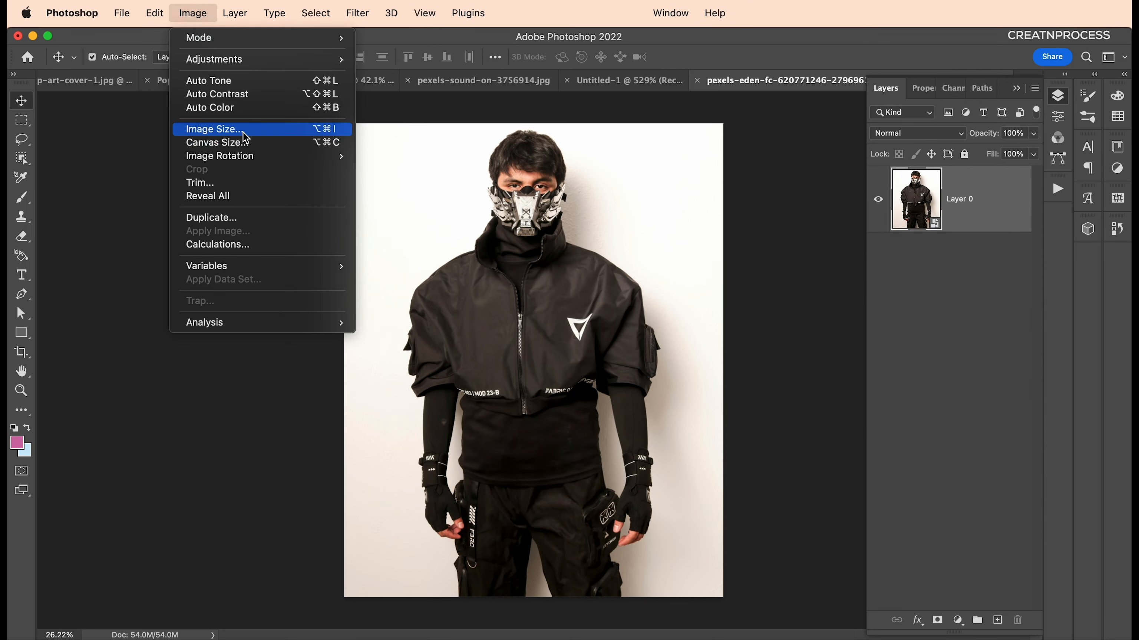
pyautogui.click(225, 127)
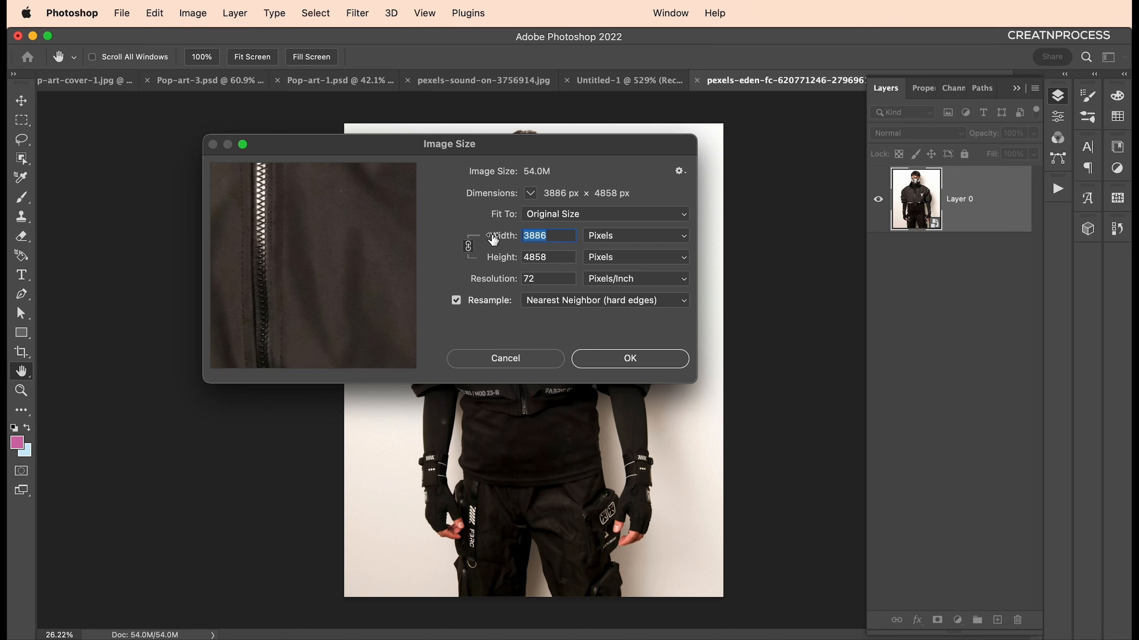
pyautogui.write('2000')
pyautogui.click(629, 365)
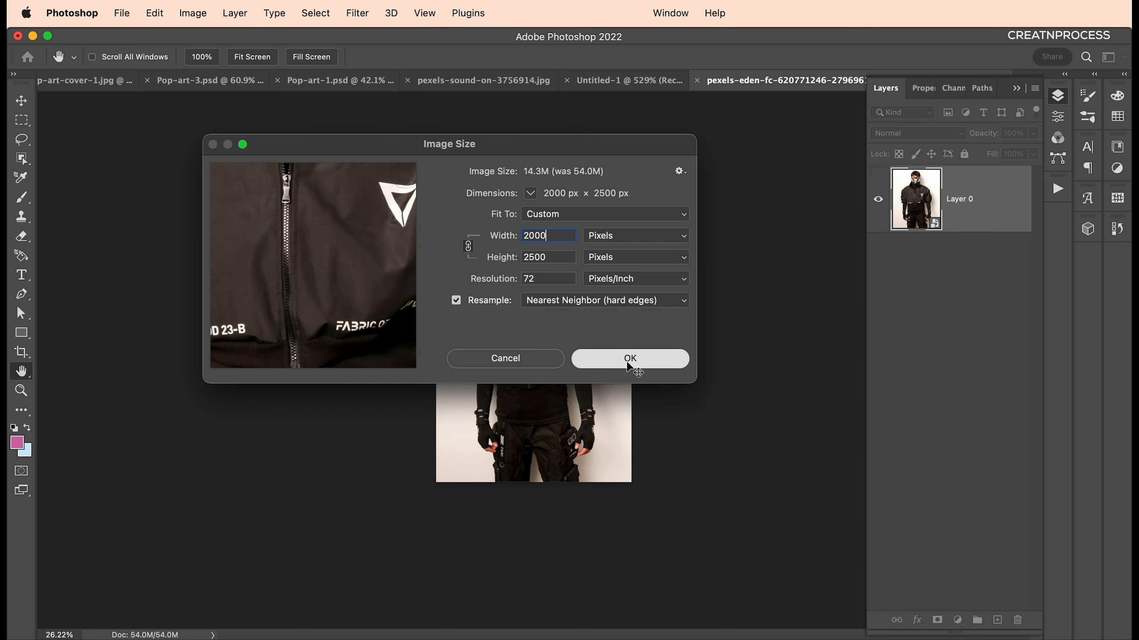
# Step: Select the whole figure of the masked man with the Object Selection tool in Rectangle mode
pyautogui.scroll(4, 541, 333)
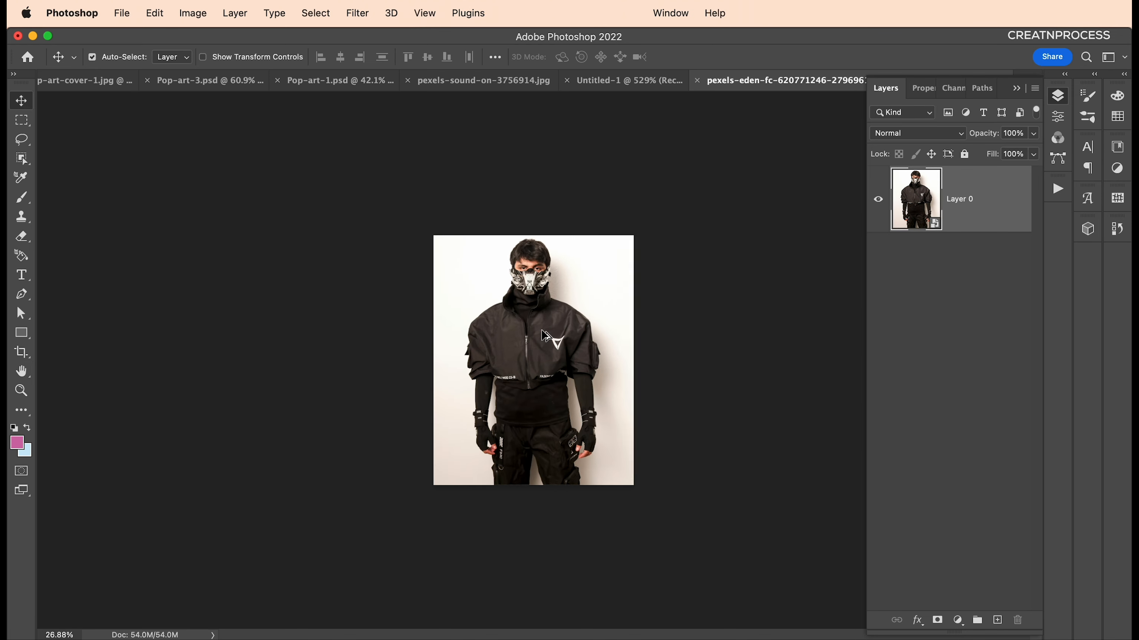
pyautogui.click(19, 160)
pyautogui.moveTo(374, 176); pyautogui.dragTo(778, 544)
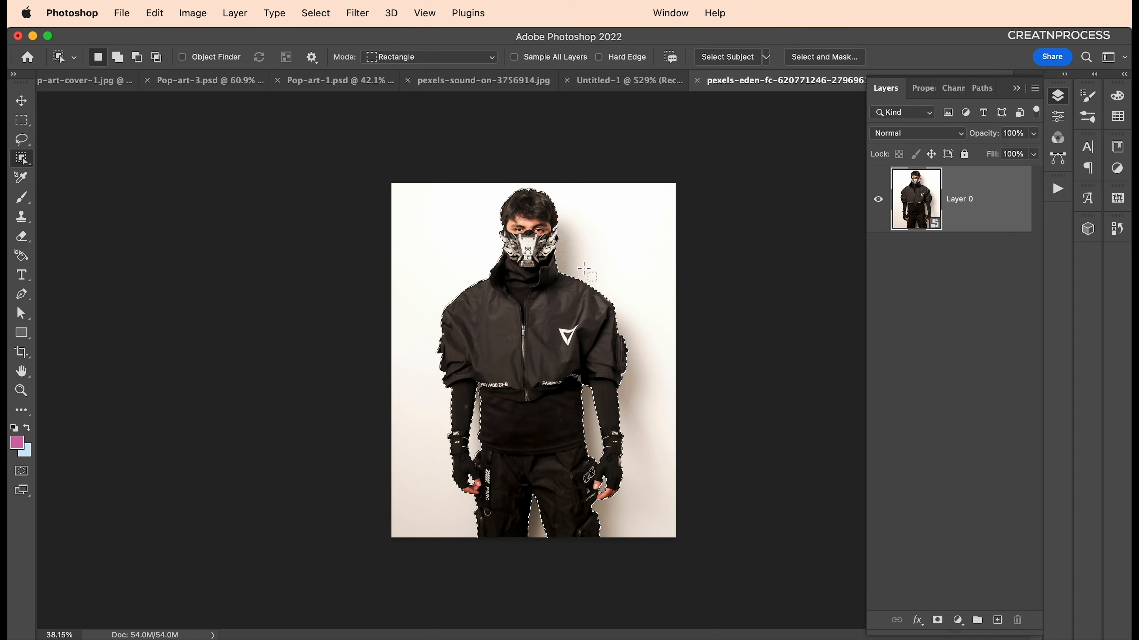
# Step: Subtract the background beside the jacket collar from the selection with an area about 45 by 93 px
pyautogui.scroll(10, 572, 269)
pyautogui.moveTo(551, 264); pyautogui.dragTo(447, 308)
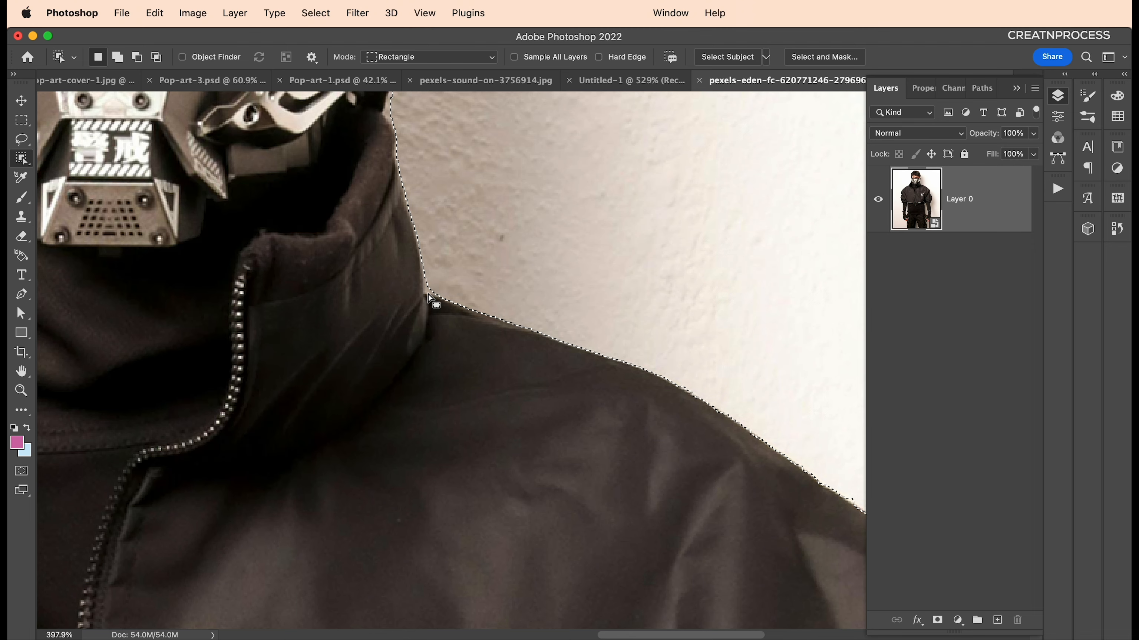
pyautogui.press('alt')
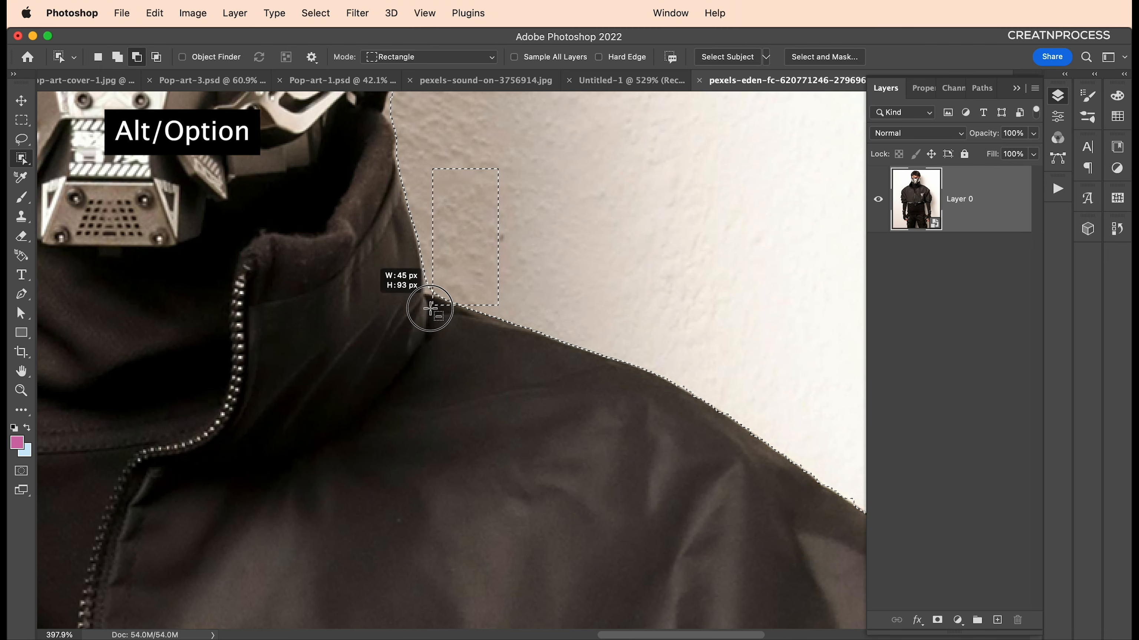
pyautogui.moveTo(420, 317); pyautogui.dragTo(421, 317)
pyautogui.scroll(-5, 421, 317)
pyautogui.moveTo(389, 252); pyautogui.dragTo(396, 400)
# Step: Refine the selection around the outer edge of the man's mask beside his cheek
pyautogui.scroll(10, 584, 367)
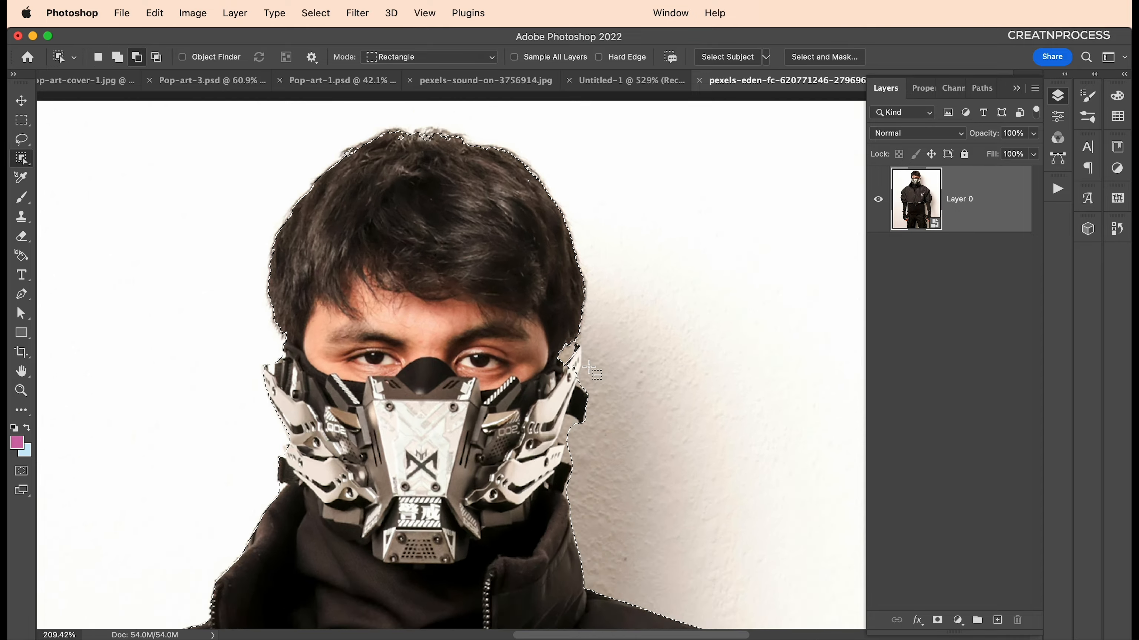
pyautogui.press('shift')
pyautogui.moveTo(432, 502); pyautogui.dragTo(566, 259)
pyautogui.scroll(-10, 522, 335)
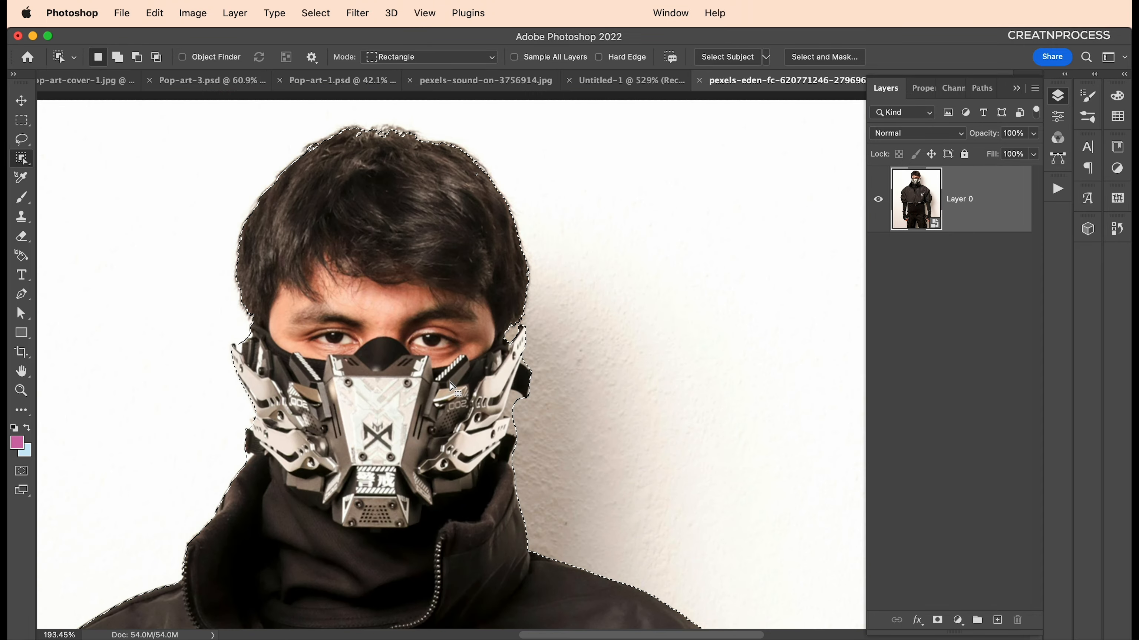
# Step: Inspect the selection outline along the jacket sleeve, the hair and the face mask for inaccurate edges
pyautogui.moveTo(170, 559); pyautogui.dragTo(470, 312)
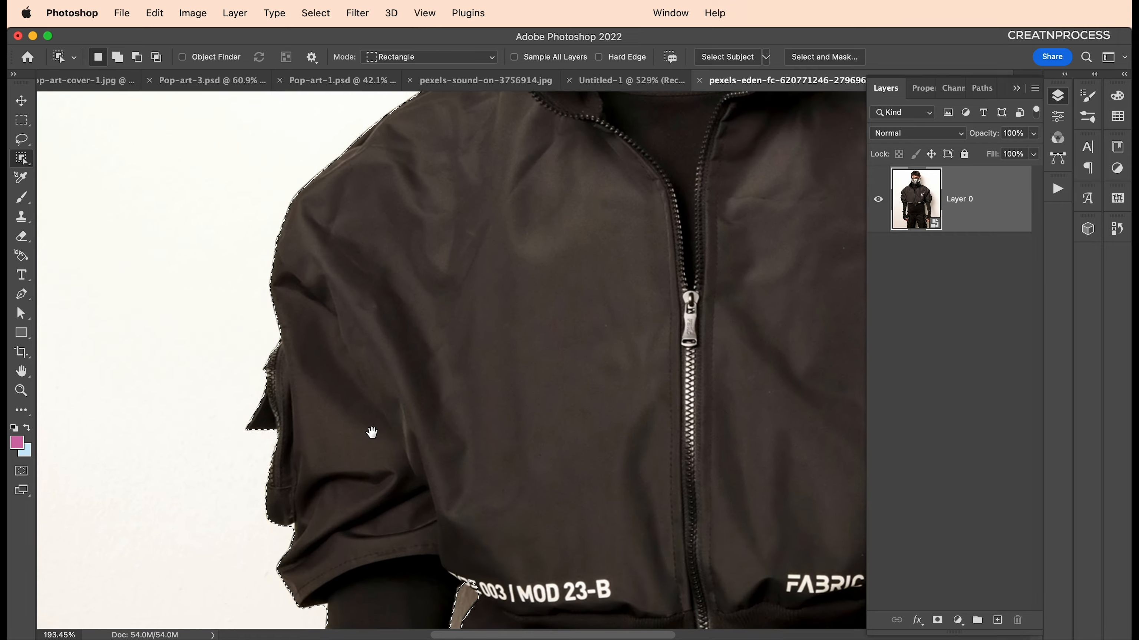
pyautogui.moveTo(371, 432); pyautogui.dragTo(424, 240)
pyautogui.scroll(7, 320, 346)
pyautogui.moveTo(383, 186); pyautogui.dragTo(385, 239)
pyautogui.moveTo(438, 338); pyautogui.dragTo(367, 450)
pyautogui.scroll(-5, 388, 440)
pyautogui.moveTo(403, 148); pyautogui.dragTo(410, 404)
pyautogui.scroll(7, 416, 390)
pyautogui.scroll(2, 416, 390)
pyautogui.moveTo(426, 348); pyautogui.dragTo(379, 437)
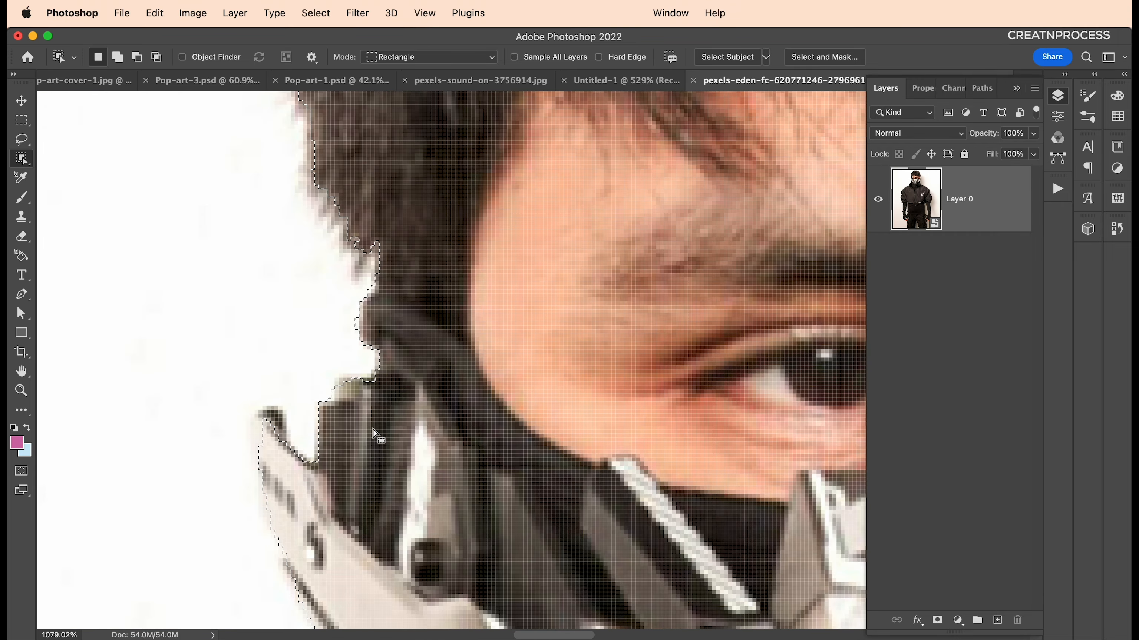
# Step: Examine the selection outline down the arms and torso, including the gap between the jacket and the right-hand sleeve
pyautogui.scroll(-10, 417, 381)
pyautogui.moveTo(484, 560); pyautogui.dragTo(417, 121)
pyautogui.moveTo(471, 583); pyautogui.dragTo(409, 224)
pyautogui.moveTo(588, 522); pyautogui.dragTo(525, 296)
pyautogui.scroll(9, 645, 382)
pyautogui.moveTo(639, 344); pyautogui.dragTo(592, 414)
pyautogui.scroll(-10, 640, 391)
pyautogui.moveTo(560, 179); pyautogui.dragTo(486, 381)
pyautogui.scroll(6, 488, 382)
pyautogui.moveTo(492, 384); pyautogui.dragTo(420, 273)
pyautogui.scroll(-3, 462, 309)
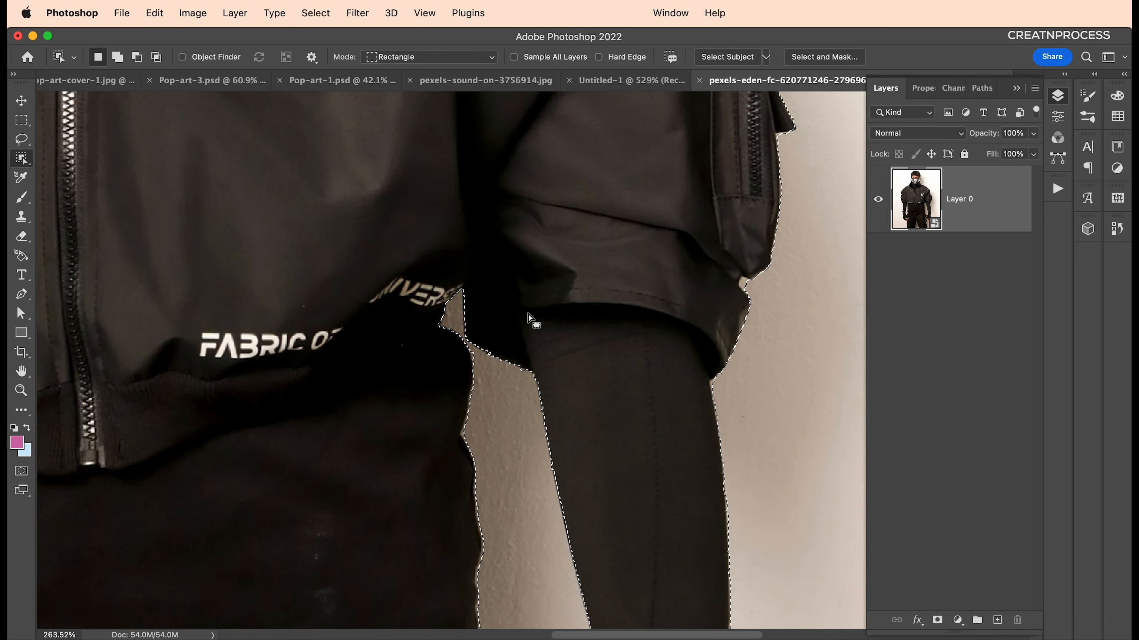
pyautogui.moveTo(533, 321); pyautogui.dragTo(528, 561)
pyautogui.moveTo(529, 202); pyautogui.dragTo(524, 485)
# Step: Correct the selection at the mask's right edge by subtracting background about 26 by 25 px and adding the black strap
pyautogui.scroll(6, 473, 210)
pyautogui.moveTo(537, 331); pyautogui.dragTo(415, 175)
pyautogui.scroll(-6, 473, 210)
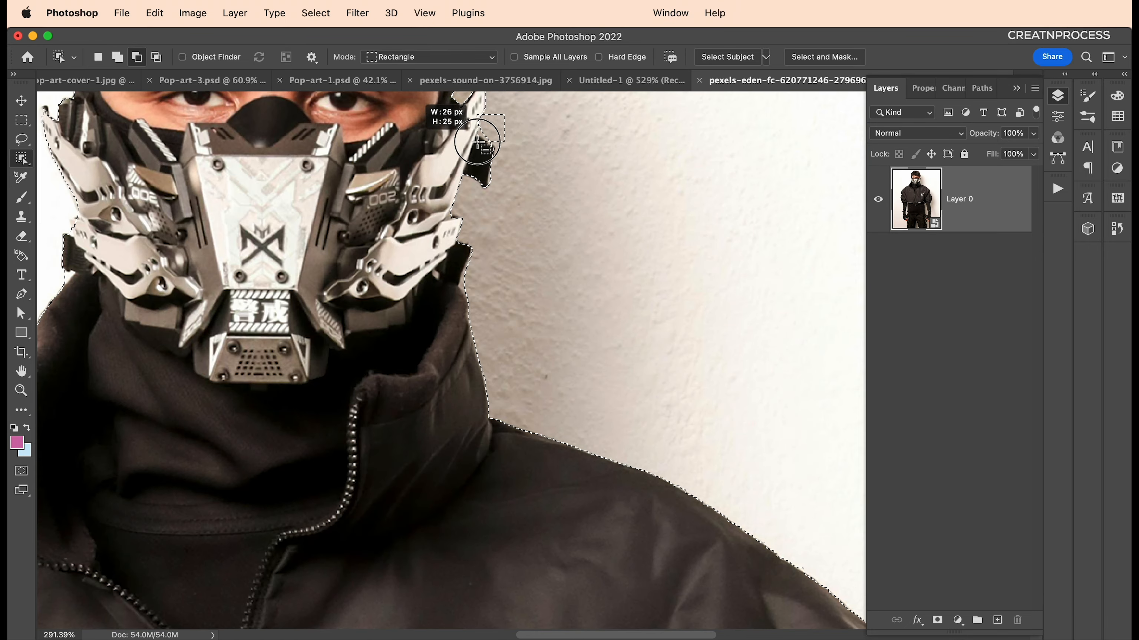
pyautogui.moveTo(477, 142); pyautogui.dragTo(475, 144)
pyautogui.scroll(8, 489, 157)
pyautogui.moveTo(552, 356); pyautogui.dragTo(453, 250)
pyautogui.scroll(-5, 501, 275)
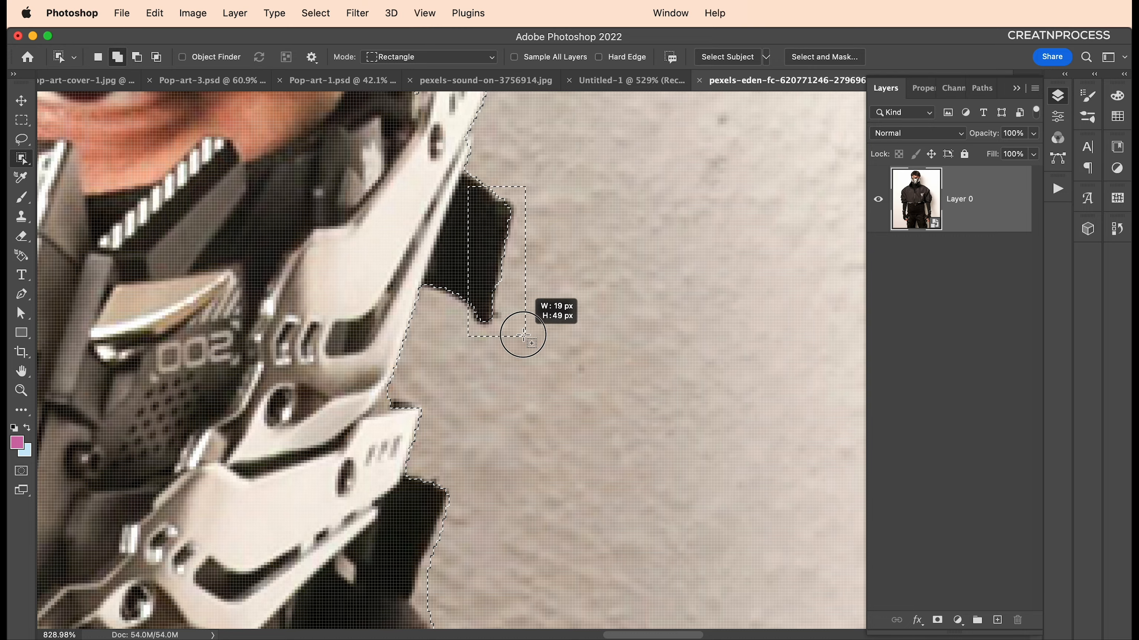
pyautogui.moveTo(523, 335); pyautogui.dragTo(523, 336)
# Step: Clean up the selection along the mask's left edge, following its metallic fins and subtracting stray background
pyautogui.scroll(-6, 524, 335)
pyautogui.moveTo(546, 409); pyautogui.dragTo(627, 363)
pyautogui.scroll(5, 186, 313)
pyautogui.moveTo(144, 303); pyautogui.dragTo(230, 344)
pyautogui.moveTo(251, 350); pyautogui.dragTo(276, 404)
pyautogui.moveTo(324, 515); pyautogui.dragTo(209, 364)
pyautogui.moveTo(198, 413); pyautogui.dragTo(209, 489)
pyautogui.moveTo(305, 406); pyautogui.dragTo(227, 303)
pyautogui.scroll(-10, 273, 357)
pyautogui.scroll(10, 276, 314)
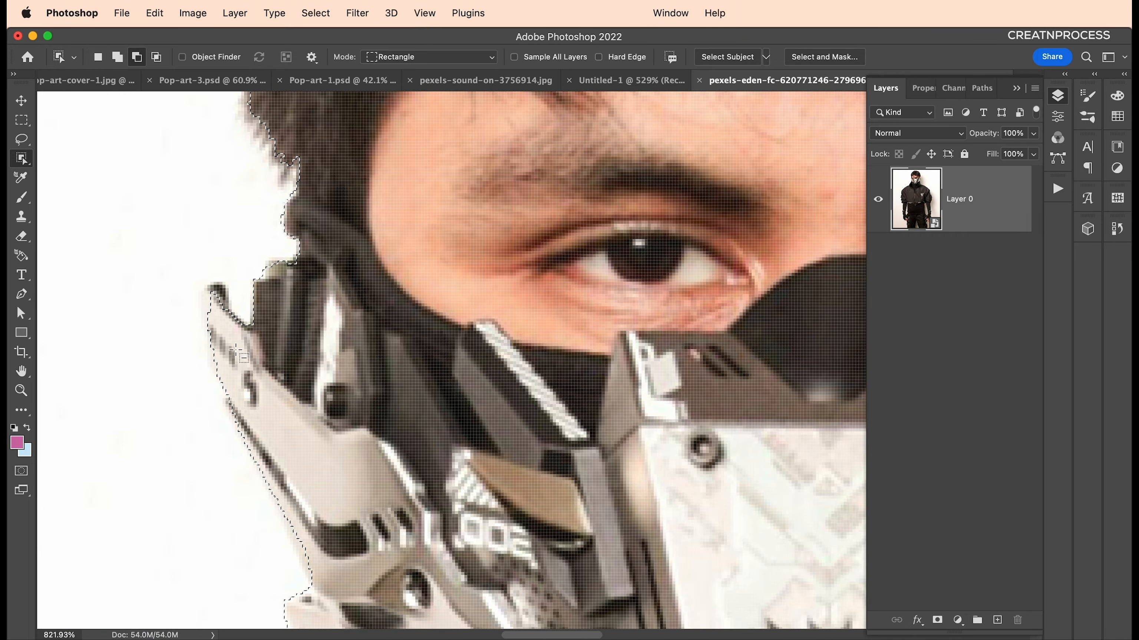
pyautogui.moveTo(320, 489); pyautogui.dragTo(196, 269)
pyautogui.moveTo(264, 380); pyautogui.dragTo(235, 214)
pyautogui.moveTo(364, 463); pyautogui.dragTo(226, 211)
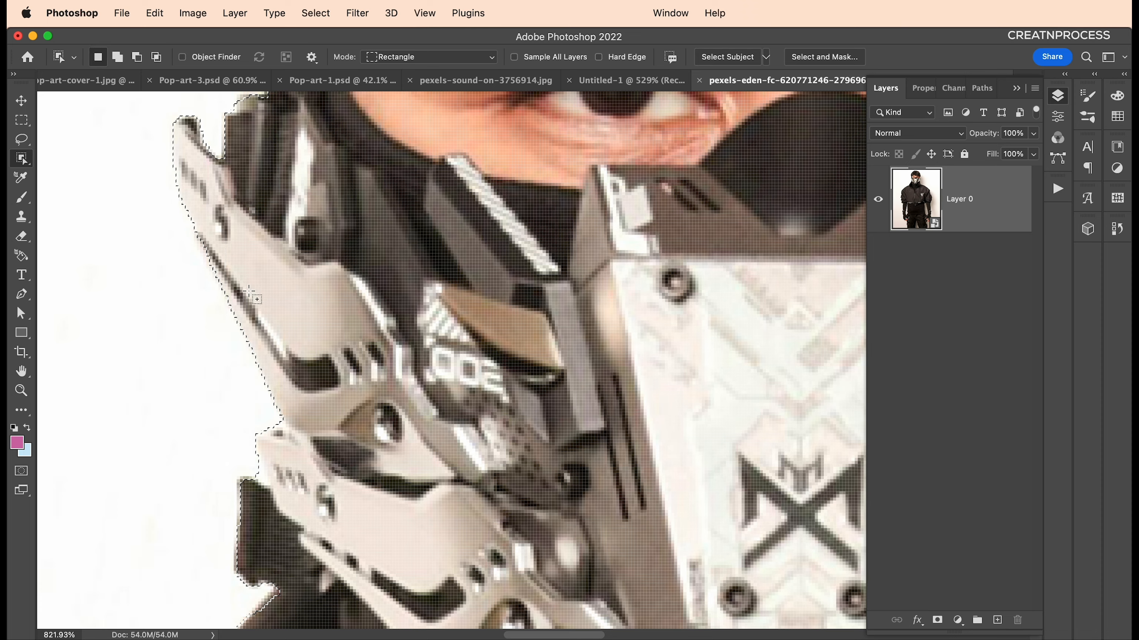
# Step: Add a layer mask to Layer 0 from the selection to cut the man out of the background
pyautogui.scroll(-12, 251, 294)
pyautogui.scroll(2, 538, 237)
pyautogui.scroll(-2, 537, 237)
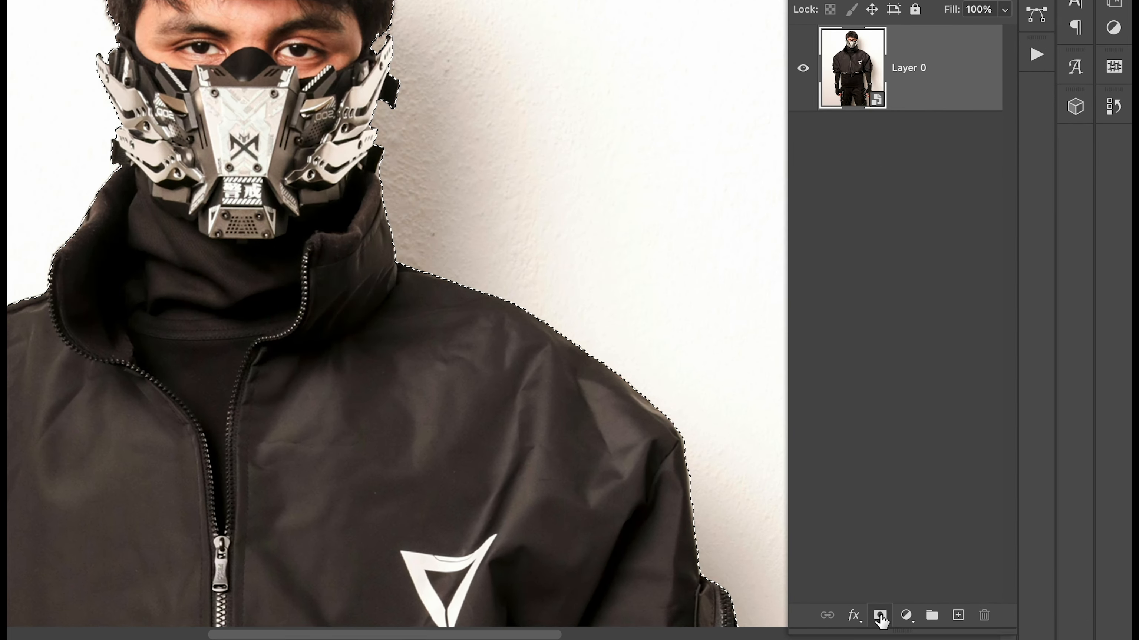
pyautogui.click(879, 616)
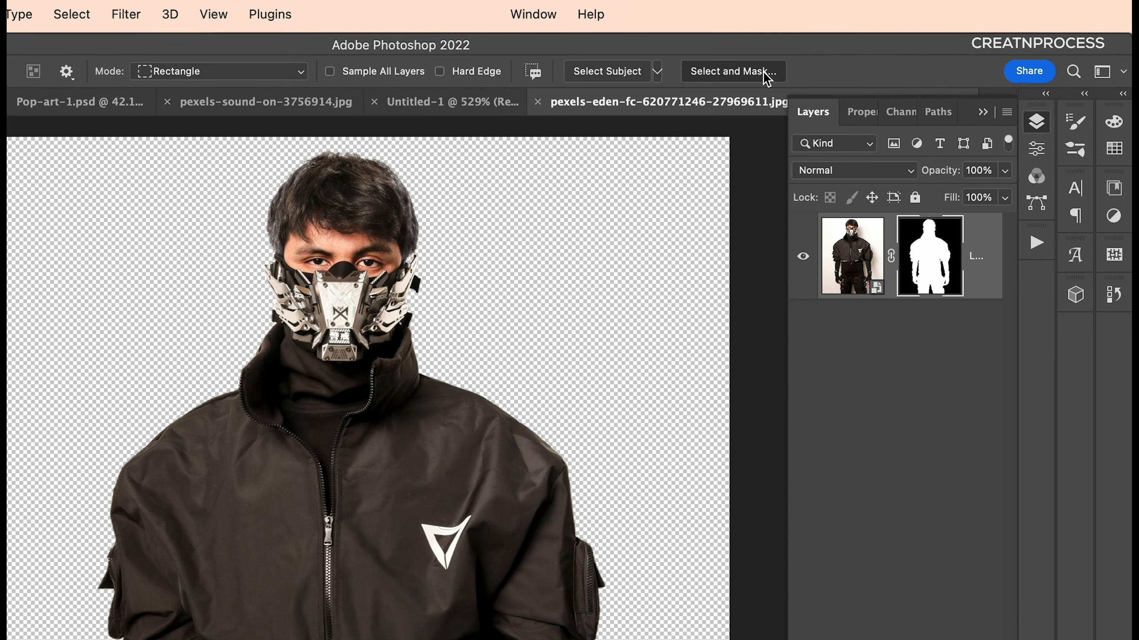
# Step: Open the layer mask in Select and Mask and apply Refine Hair to the man's head
pyautogui.click(764, 72)
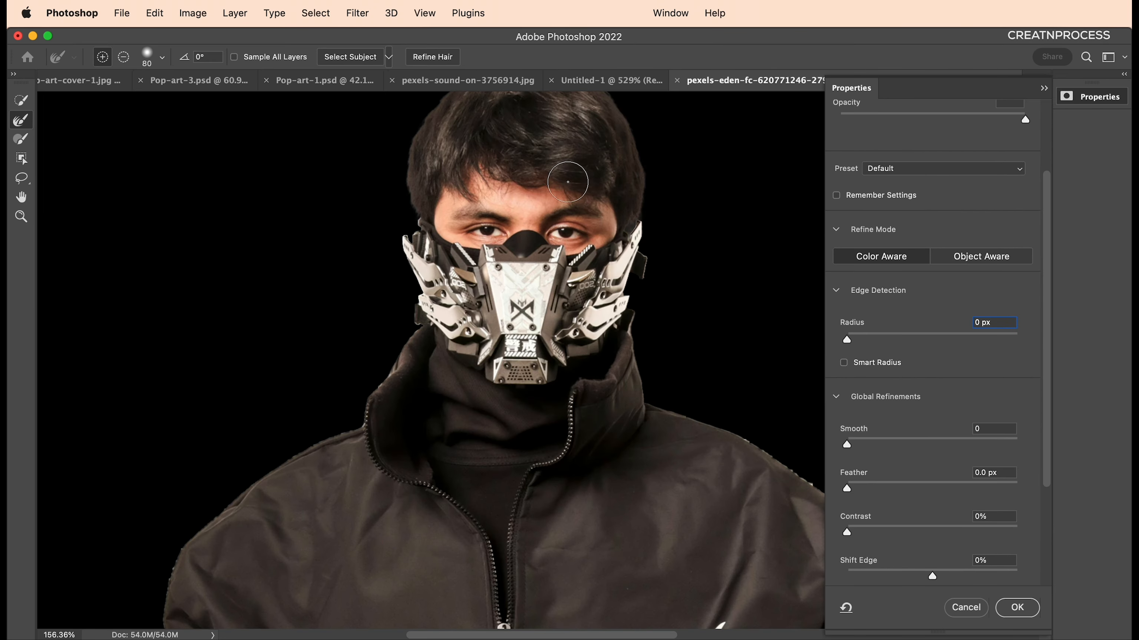
pyautogui.moveTo(626, 258); pyautogui.dragTo(594, 388)
pyautogui.click(447, 63)
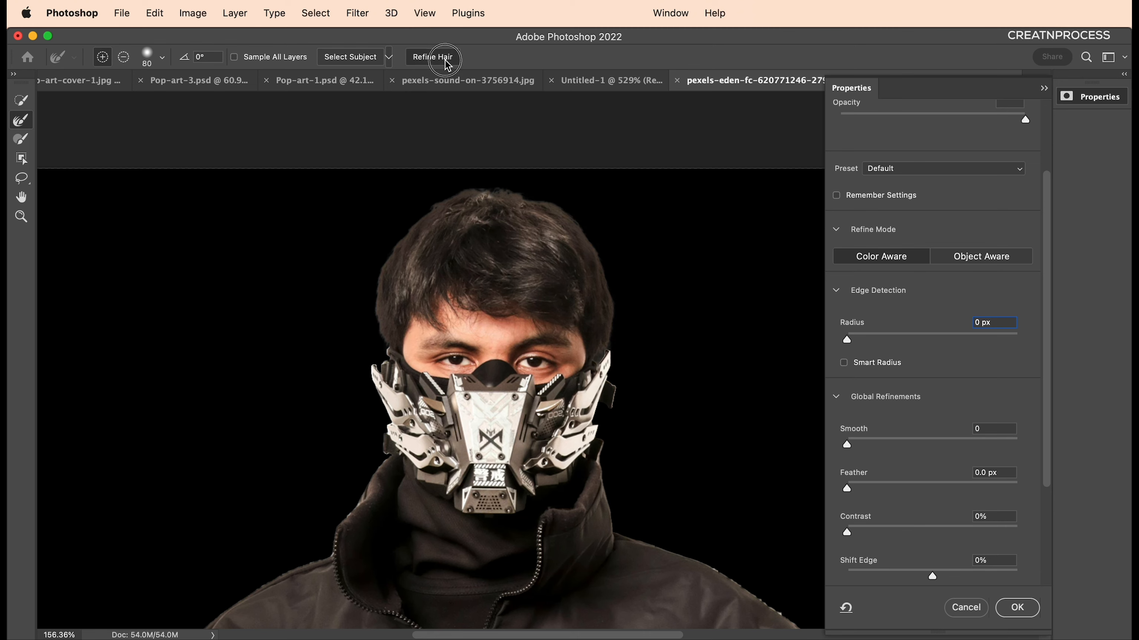
# Step: Check the cutout's edges down the body and set the mask's Smooth to 10 and Contrast to 19%
pyautogui.scroll(-15, 553, 242)
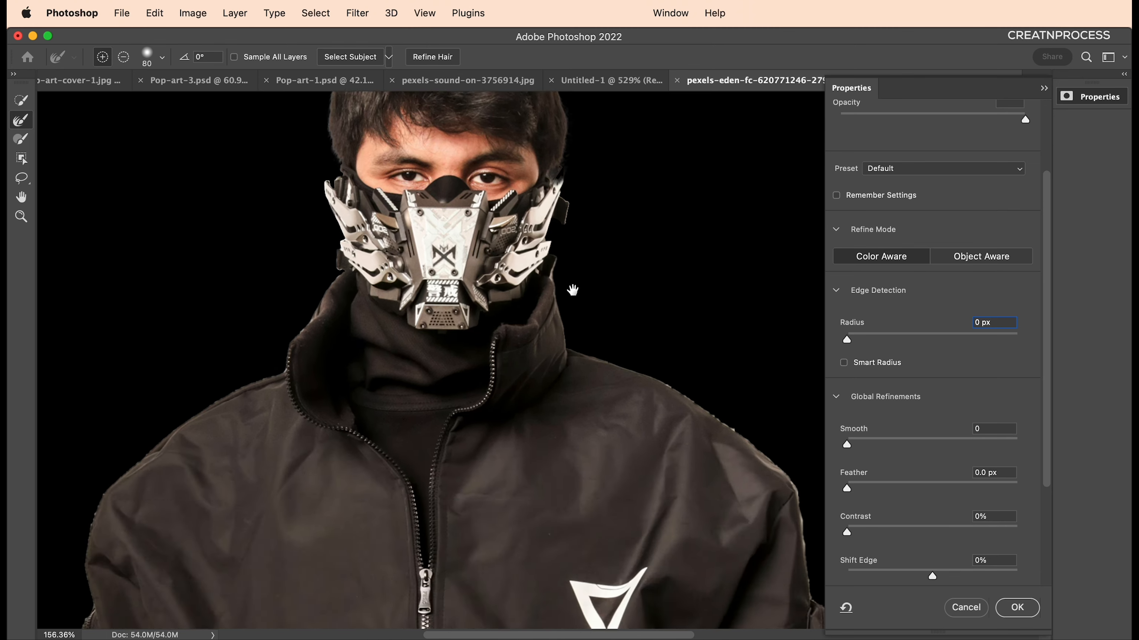
pyautogui.scroll(-5, 712, 329)
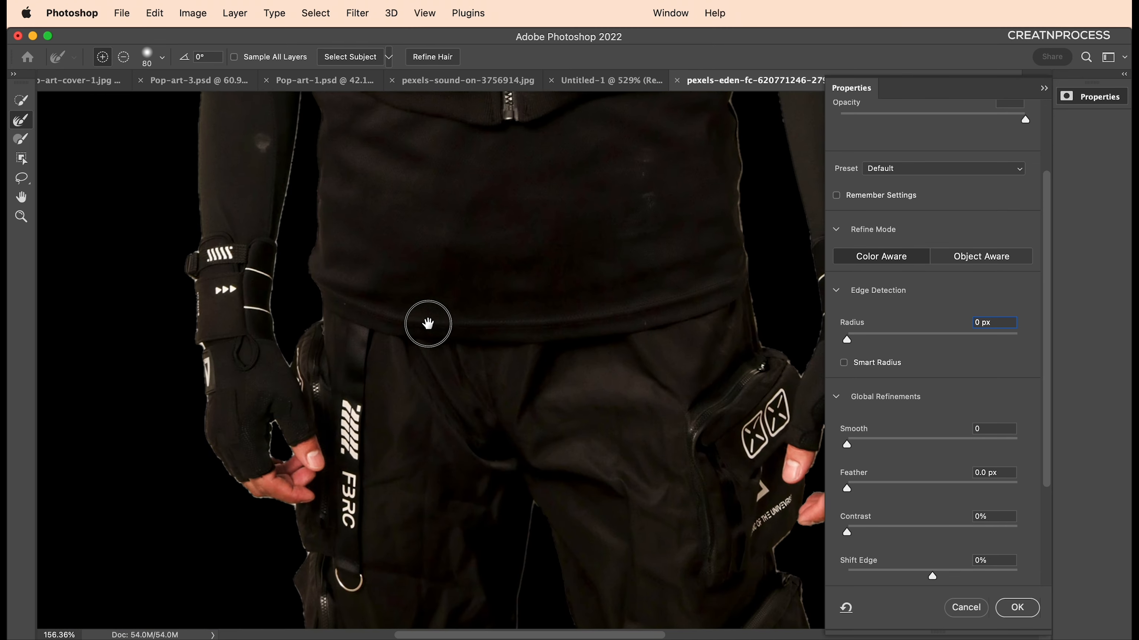
pyautogui.scroll(3, 464, 320)
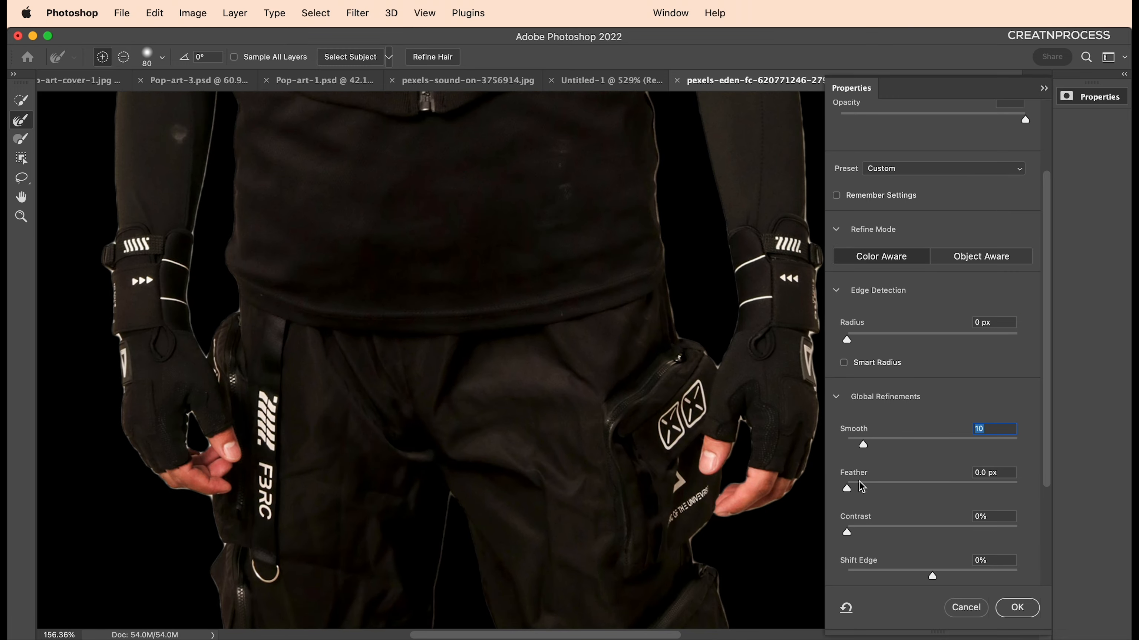
pyautogui.click(880, 532)
pyautogui.scroll(4, 483, 305)
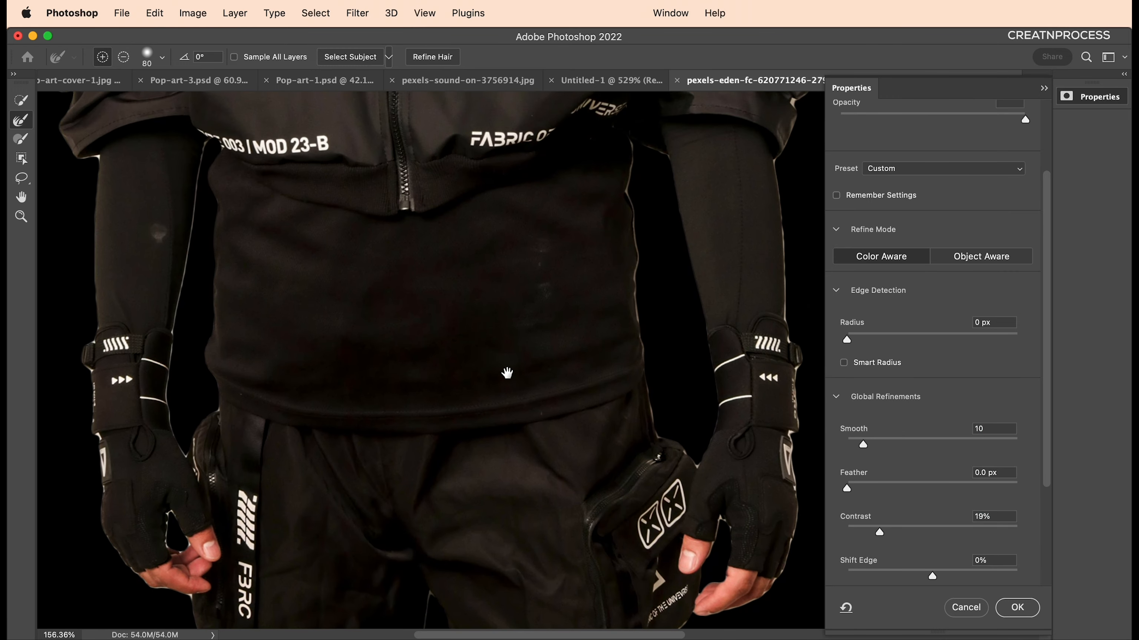
# Step: Set the mask refinement's Feather to 1.6 px and Shift Edge to -36%, and apply the refined mask
pyautogui.click(876, 483)
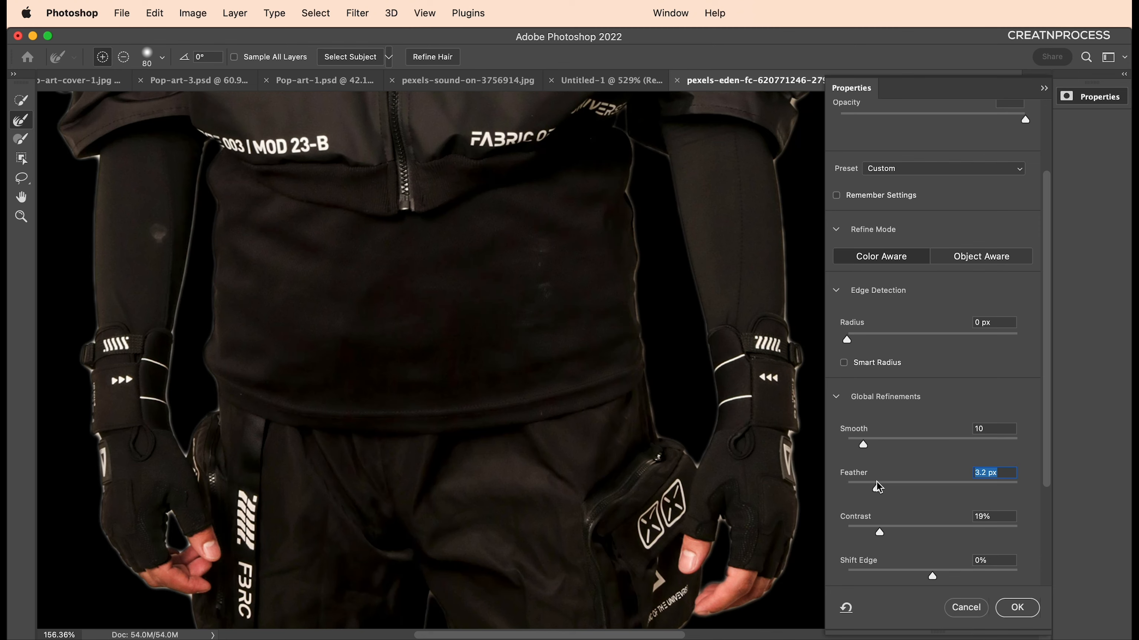
pyautogui.click(862, 488)
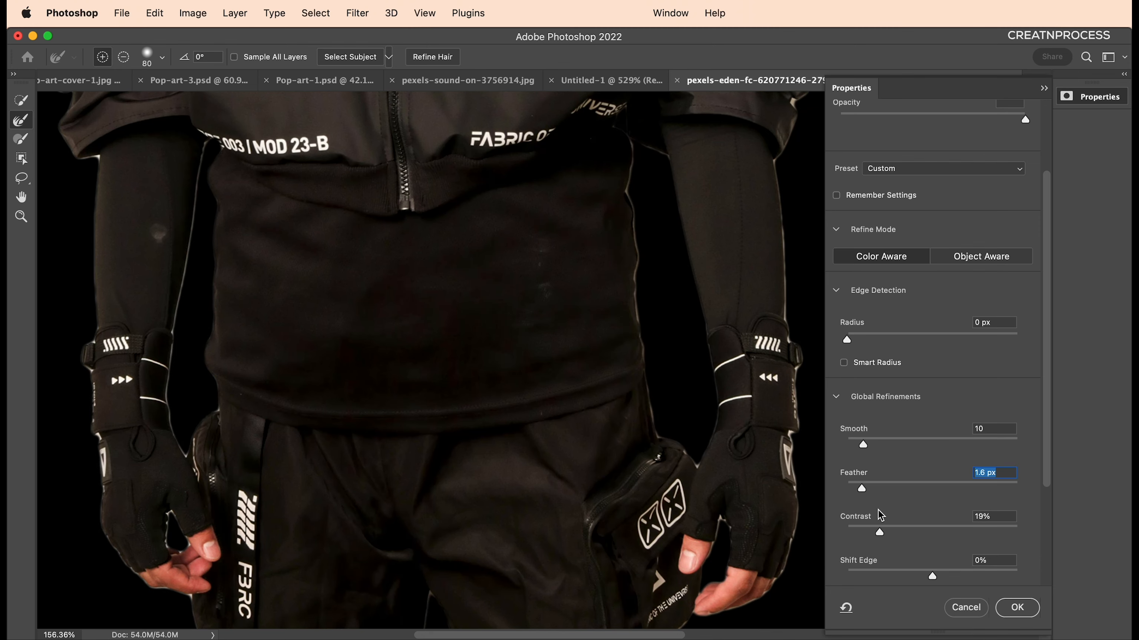
pyautogui.click(904, 578)
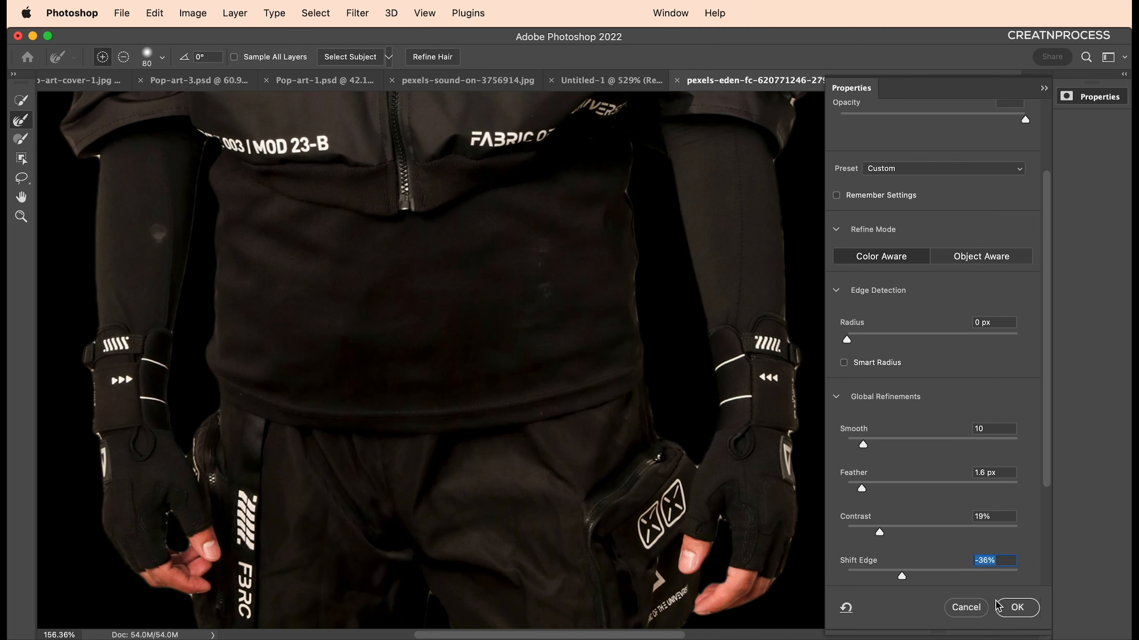
pyautogui.click(1014, 607)
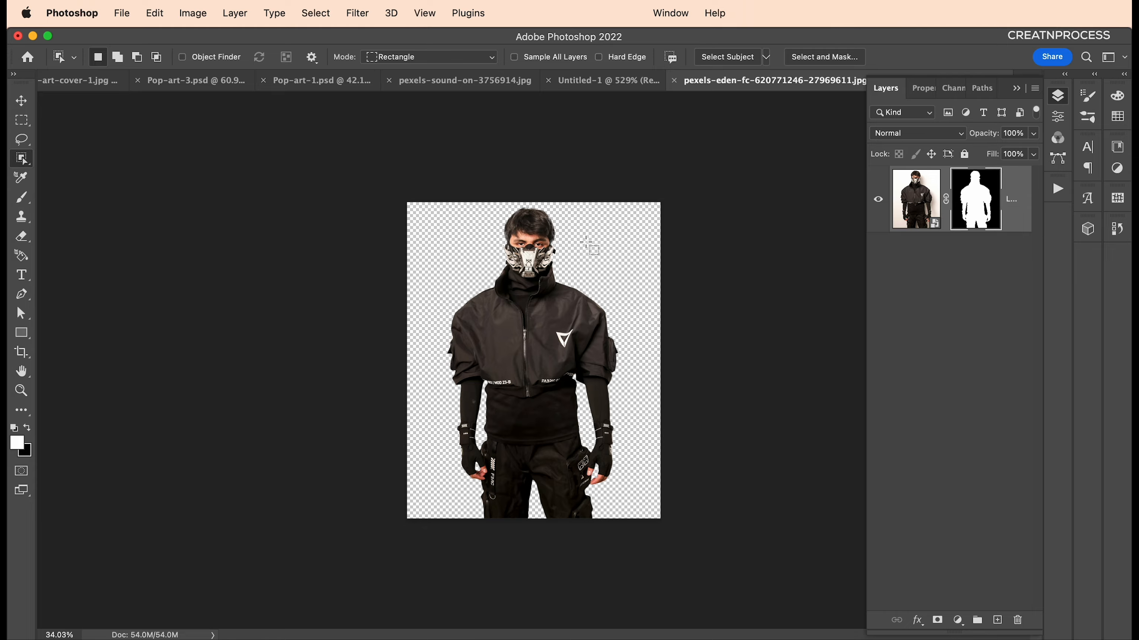
# Step: Convert the masked Layer 0 to a smart object
pyautogui.scroll(4, 587, 242)
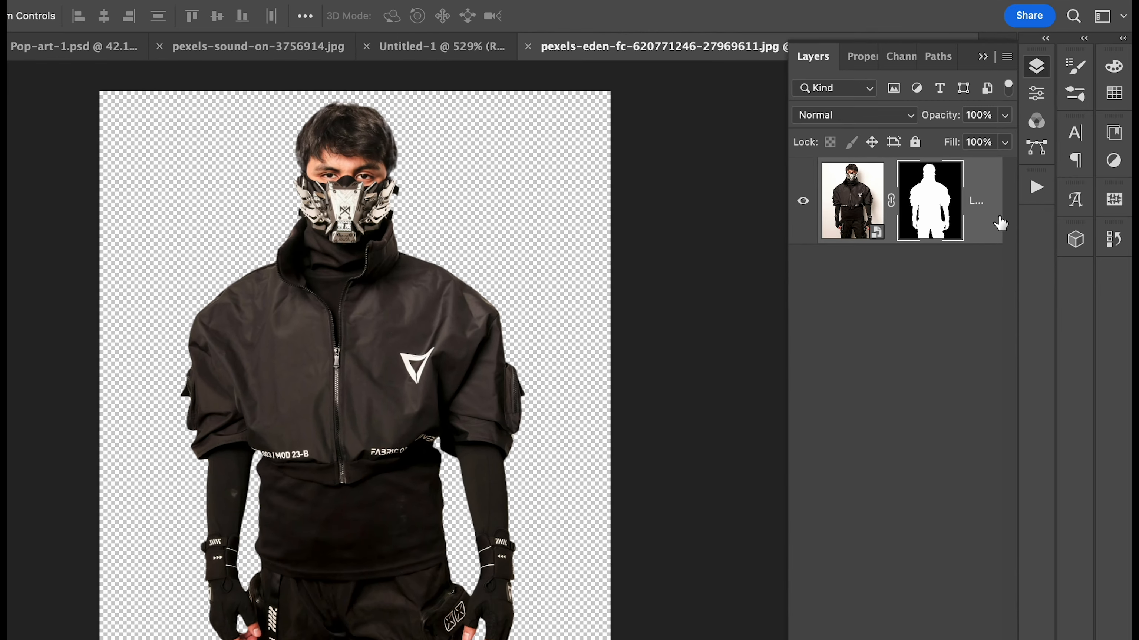
pyautogui.rightClick(1024, 210)
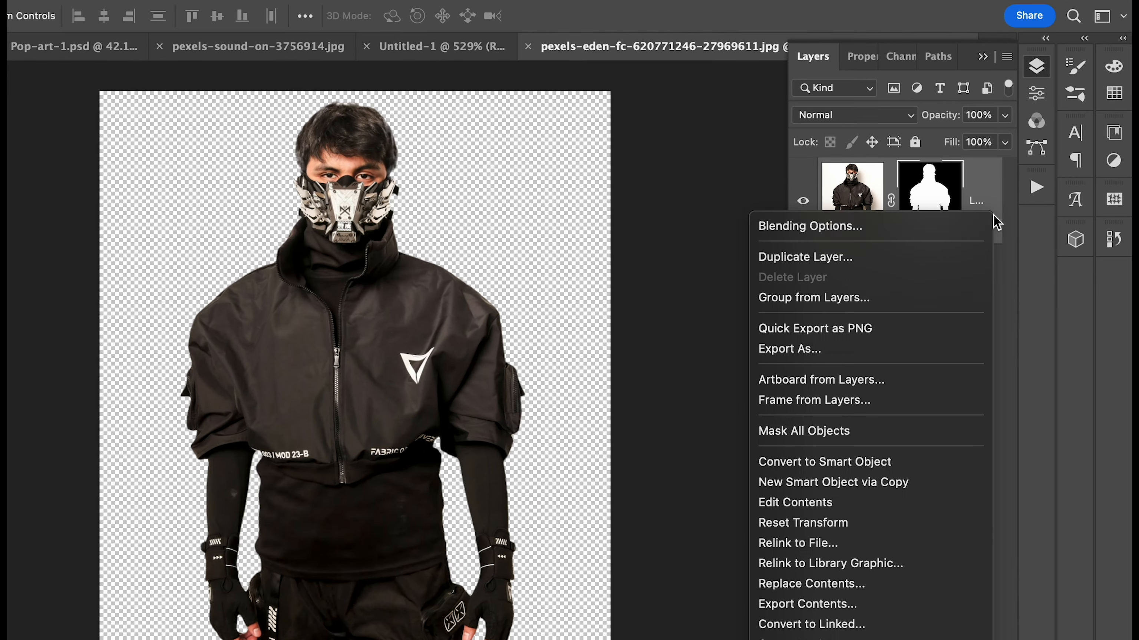
pyautogui.click(904, 463)
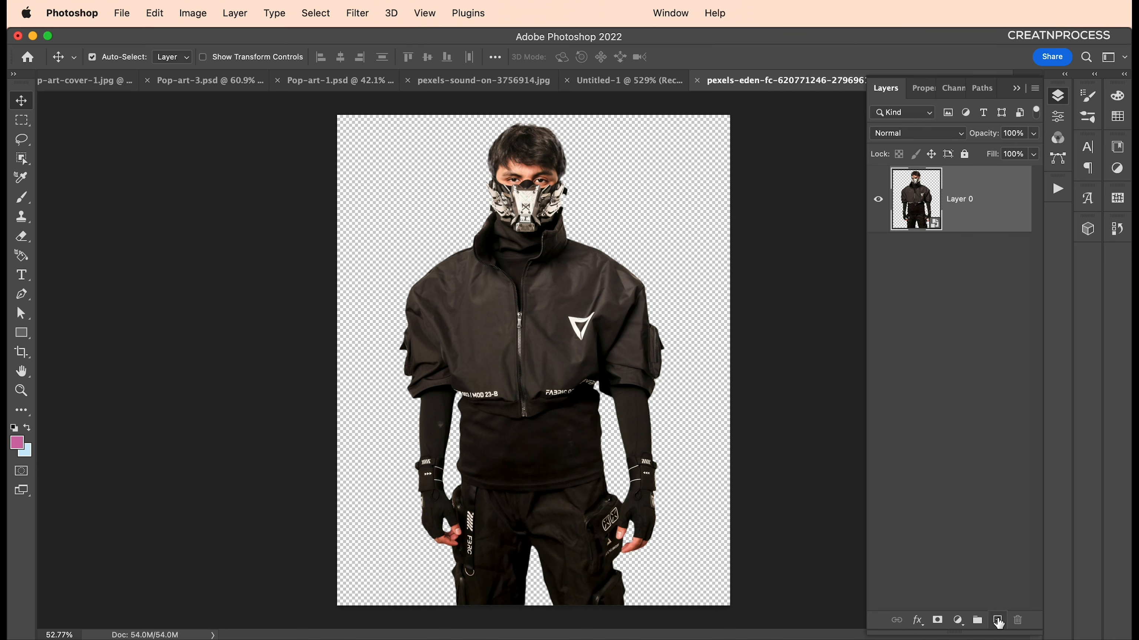
# Step: Add a new layer beneath Layer 0 and fill it with yellow #ffde00
pyautogui.click(998, 623)
pyautogui.moveTo(991, 211); pyautogui.dragTo(999, 304)
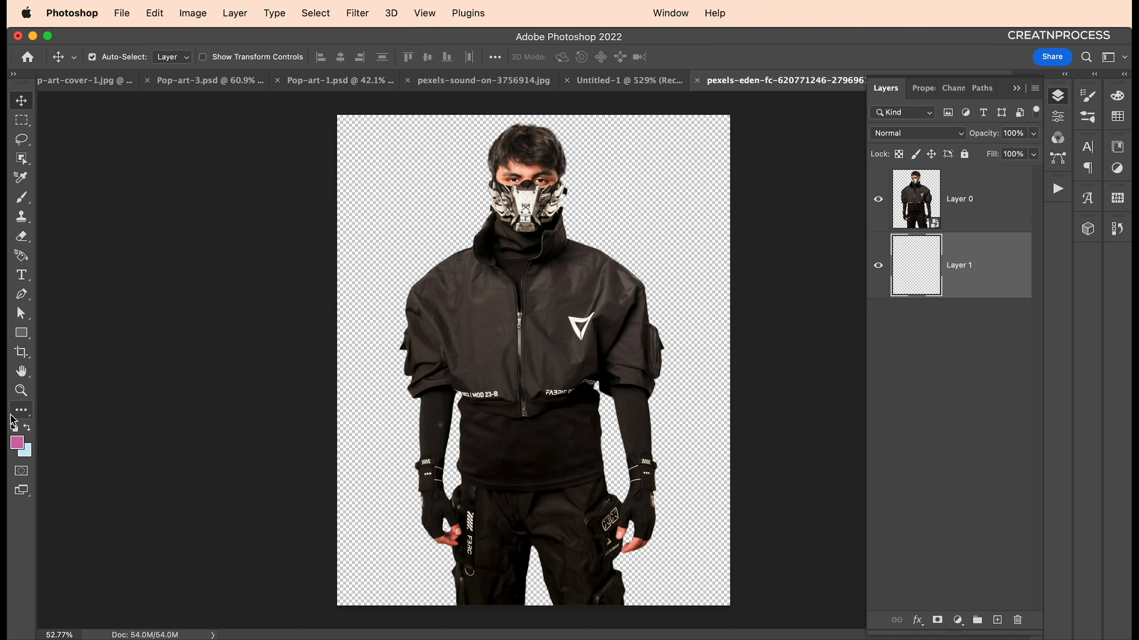
pyautogui.click(17, 450)
pyautogui.moveTo(164, 350); pyautogui.dragTo(246, 269)
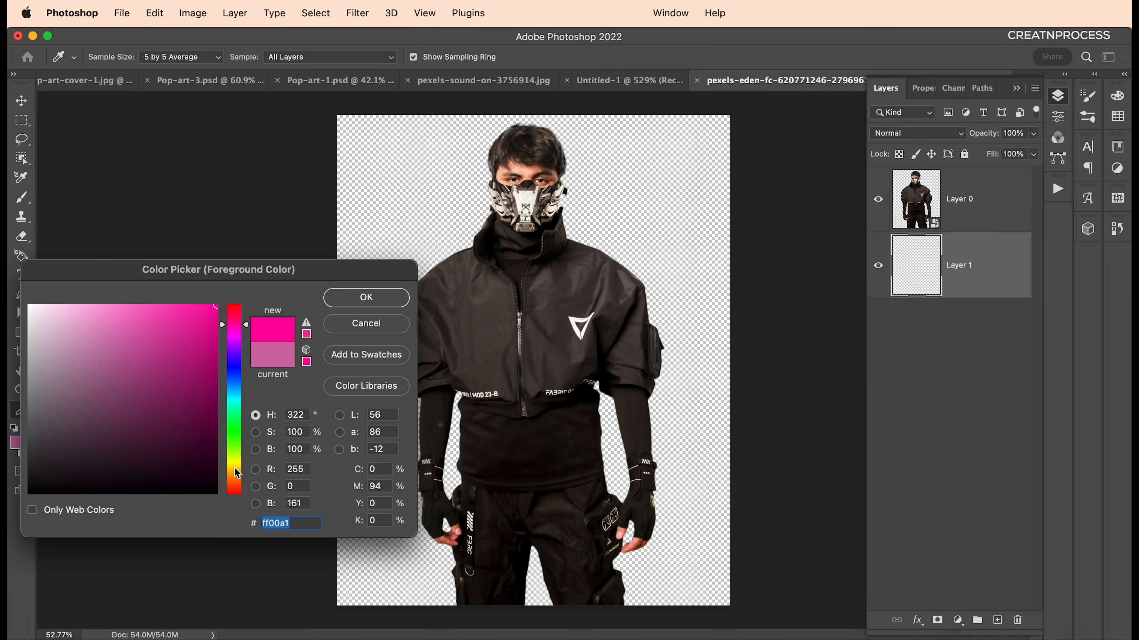
pyautogui.moveTo(237, 471); pyautogui.dragTo(240, 470)
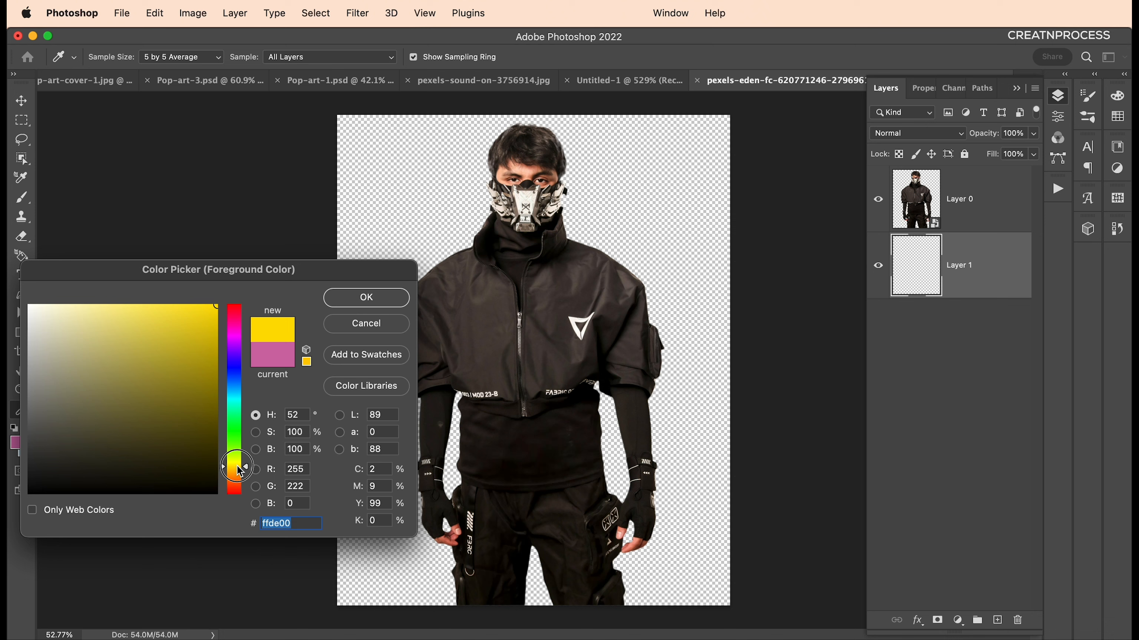
pyautogui.click(345, 299)
pyautogui.hotkey('alt', 'BackSpace')
pyautogui.press('super+0')
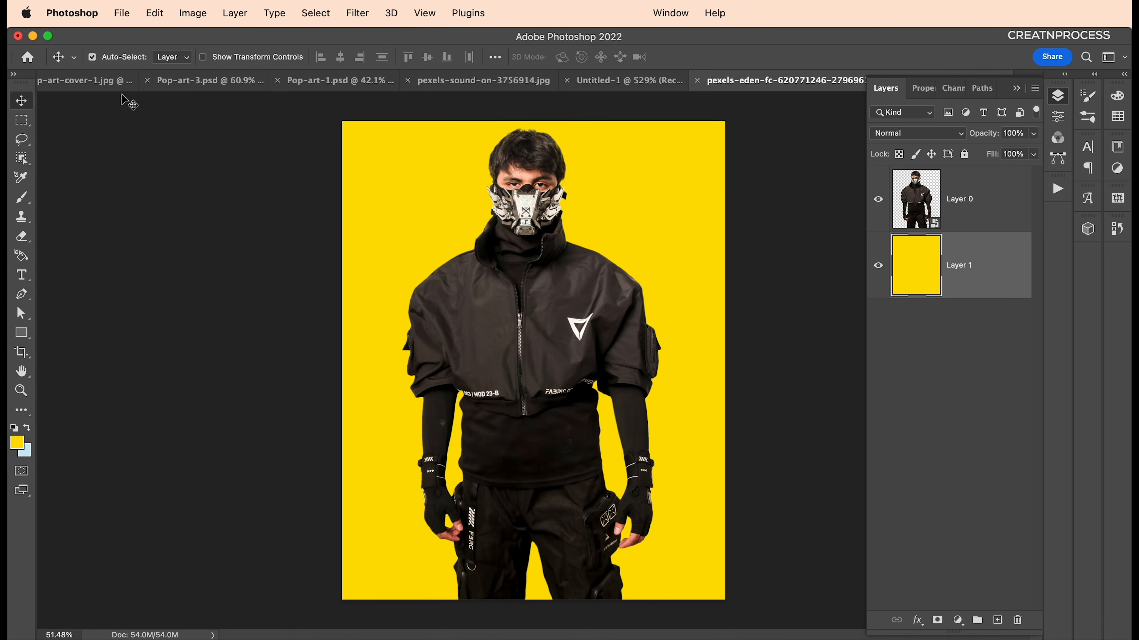
# Step: Scale the man down to 83.22% with his base on the canvas bottom and nudge him toward the horizontal centre
pyautogui.click(521, 256)
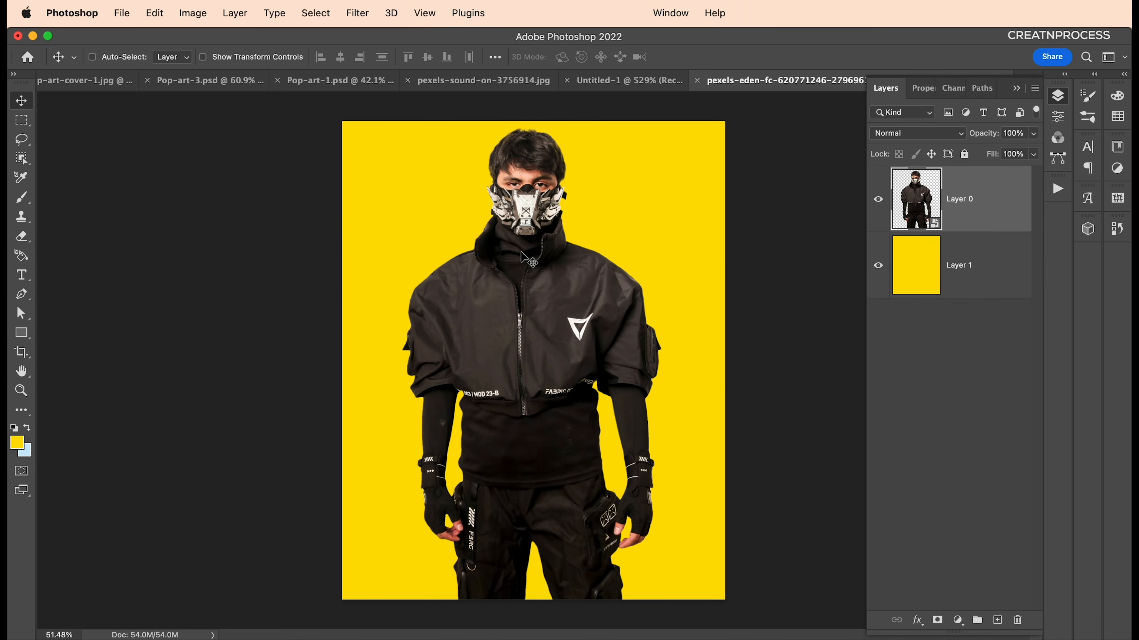
pyautogui.press('super+t')
pyautogui.moveTo(536, 122); pyautogui.dragTo(552, 199)
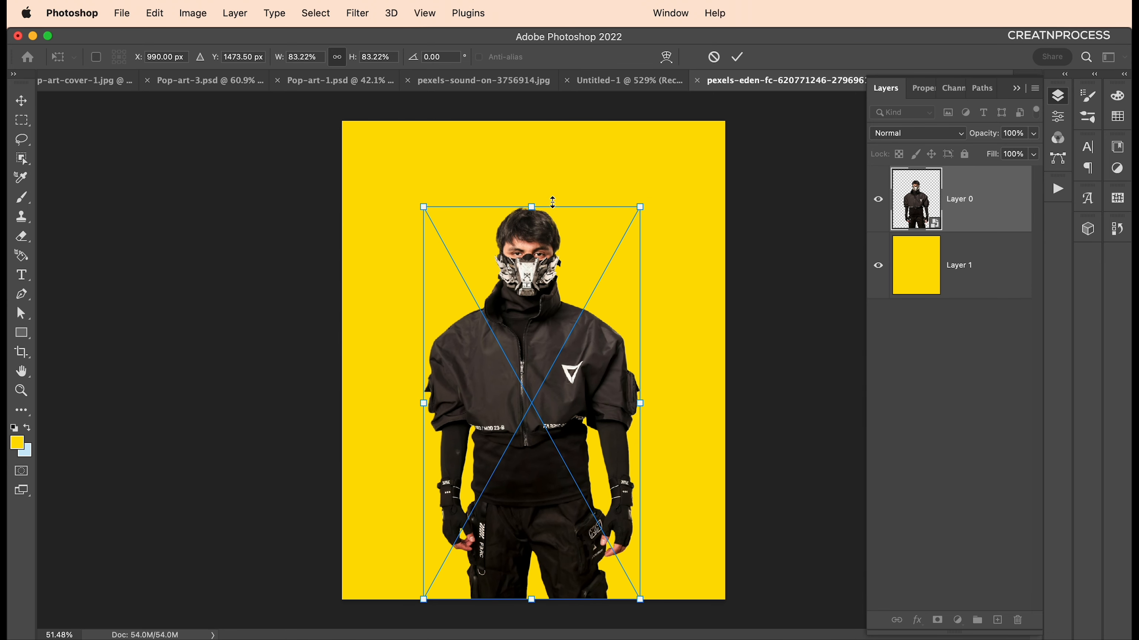
pyautogui.press('Return')
pyautogui.moveTo(536, 343); pyautogui.dragTo(537, 337)
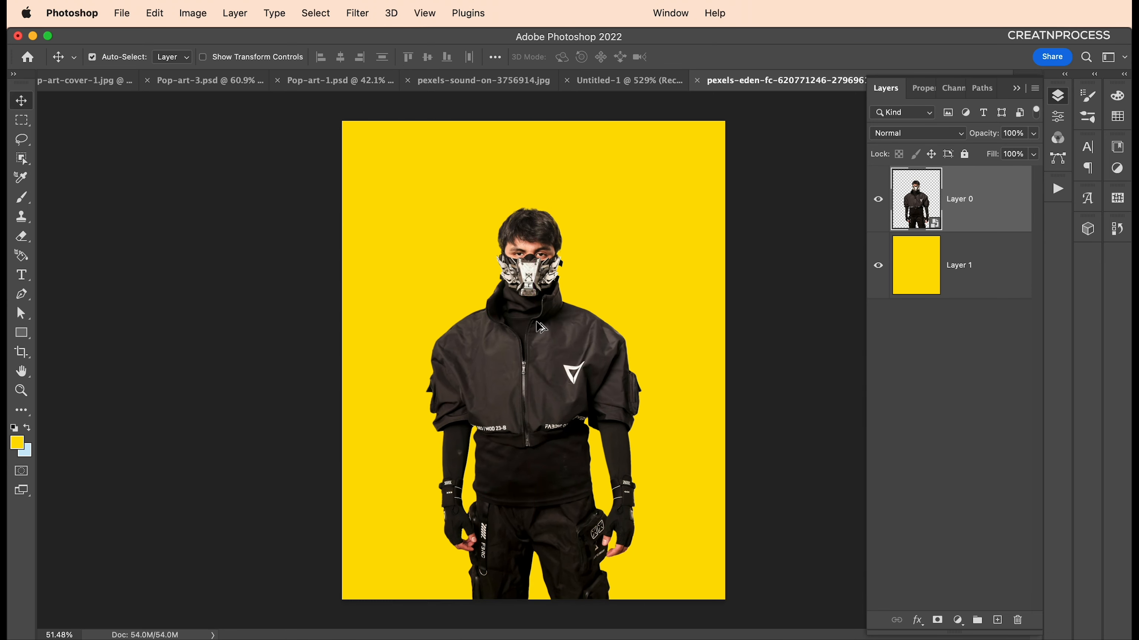
# Step: Examine the finished artwork in Pop-art-3.psd as a reference, and return to the masked man's document
pyautogui.scroll(1, 537, 323)
pyautogui.click(325, 79)
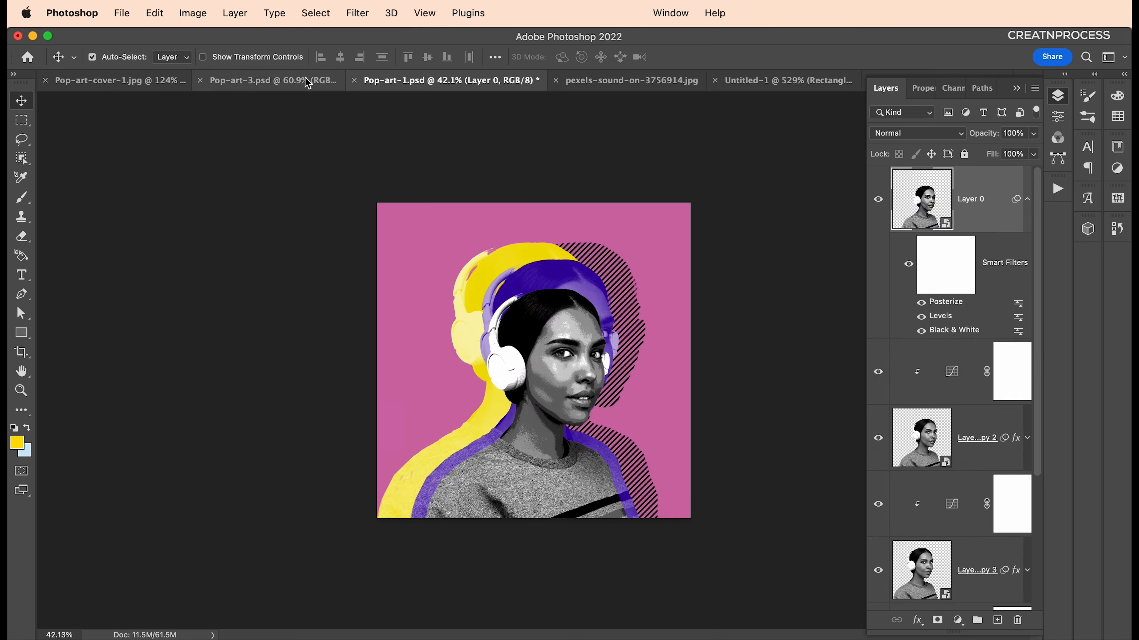
pyautogui.click(252, 85)
pyautogui.scroll(-3, 445, 262)
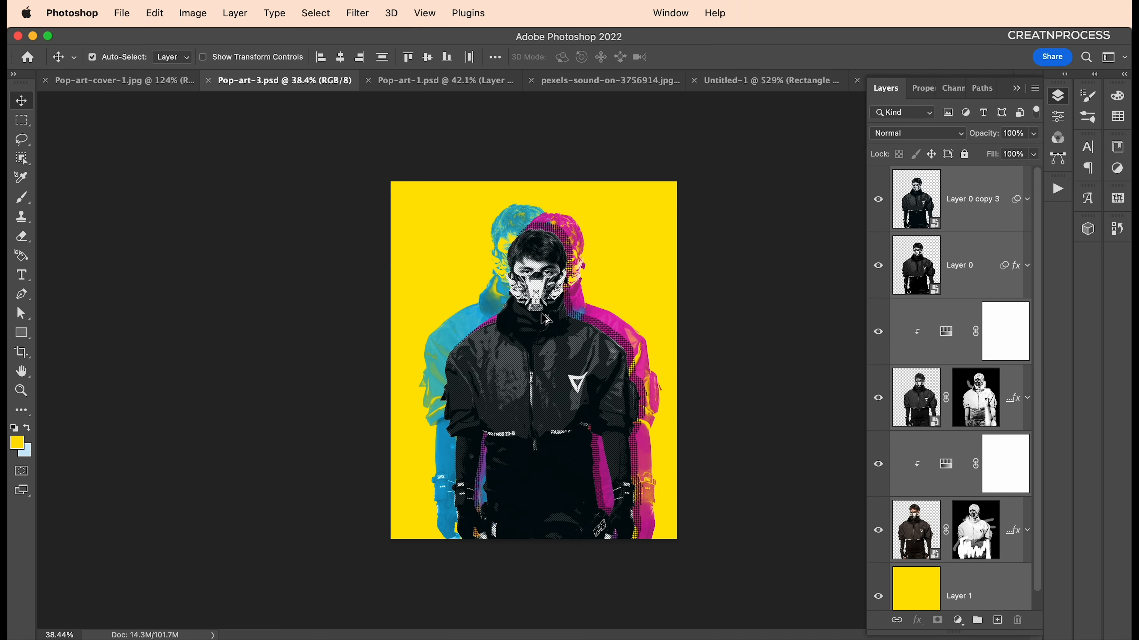
pyautogui.scroll(2, 550, 289)
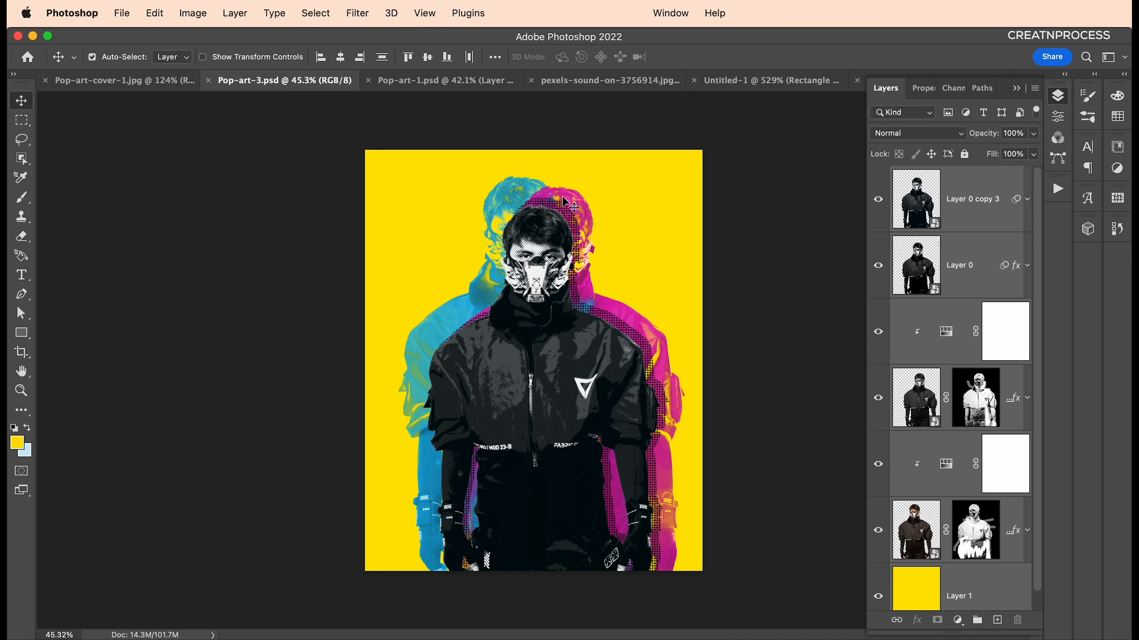
pyautogui.scroll(2, 569, 205)
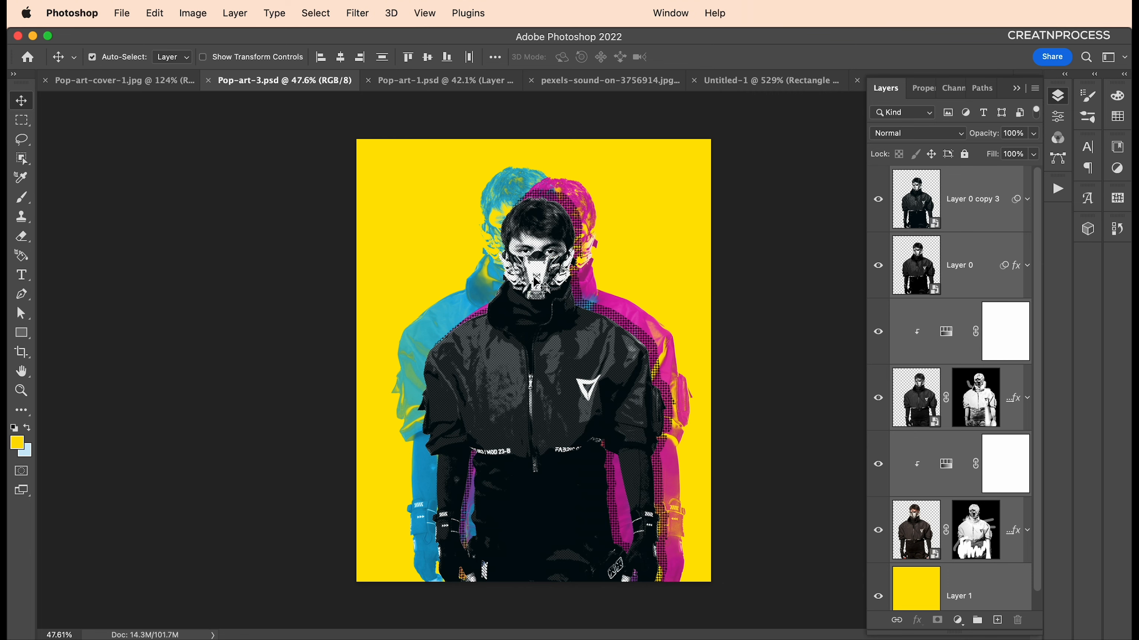
pyautogui.click(802, 80)
pyautogui.scroll(1, 543, 300)
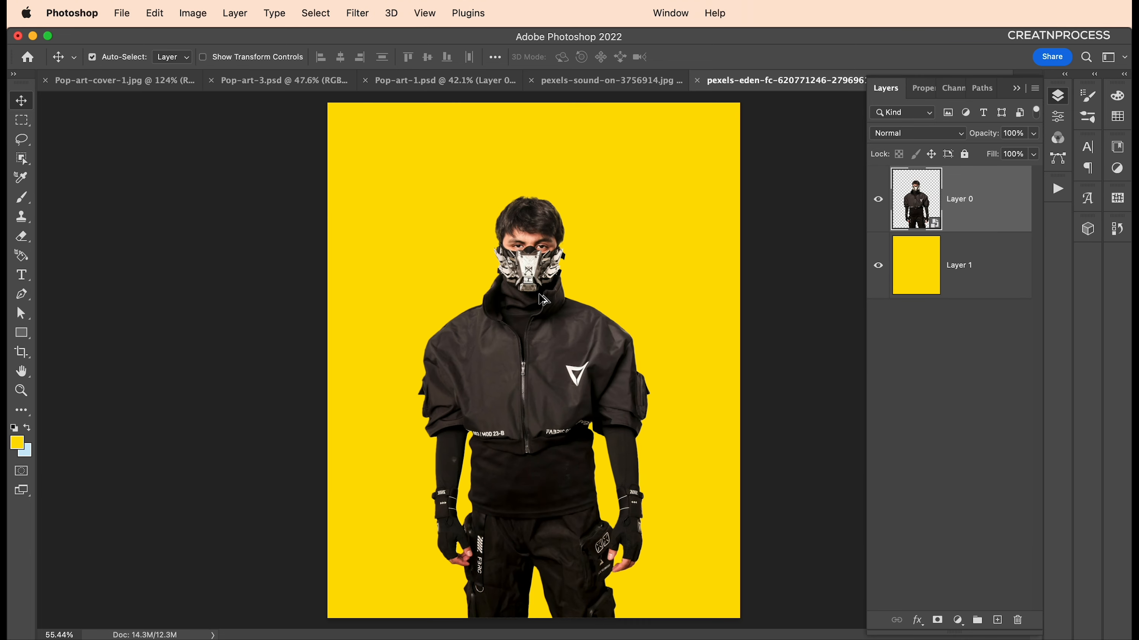
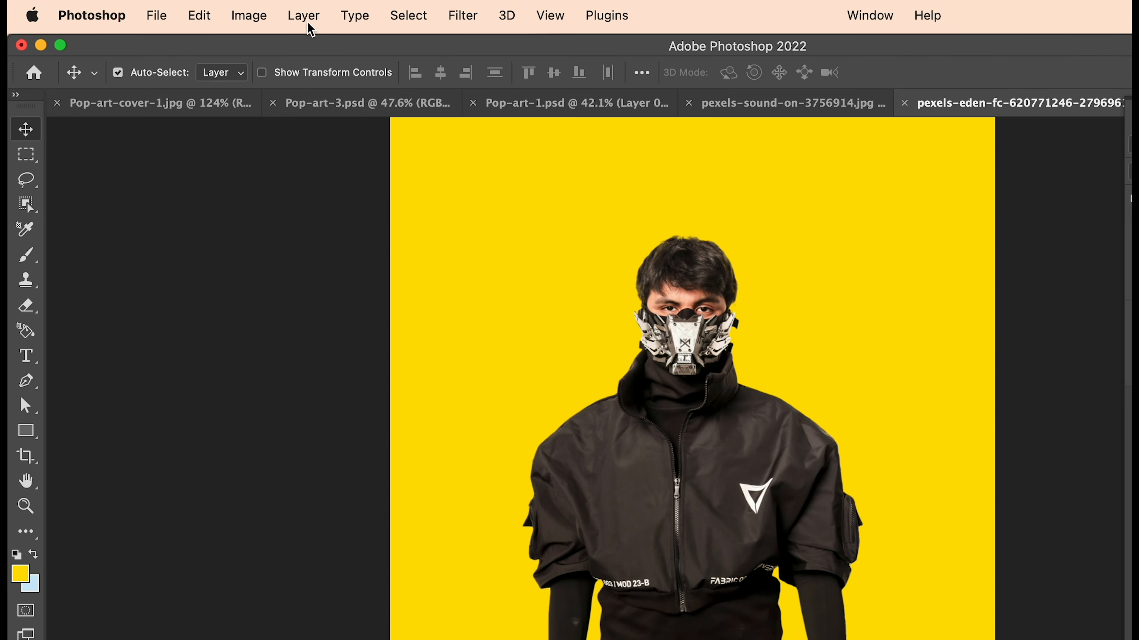
# Step: Apply a Black & White adjustment to the man on Layer 0 using the Maximum Black preset
pyautogui.click(248, 15)
pyautogui.moveTo(310, 75)
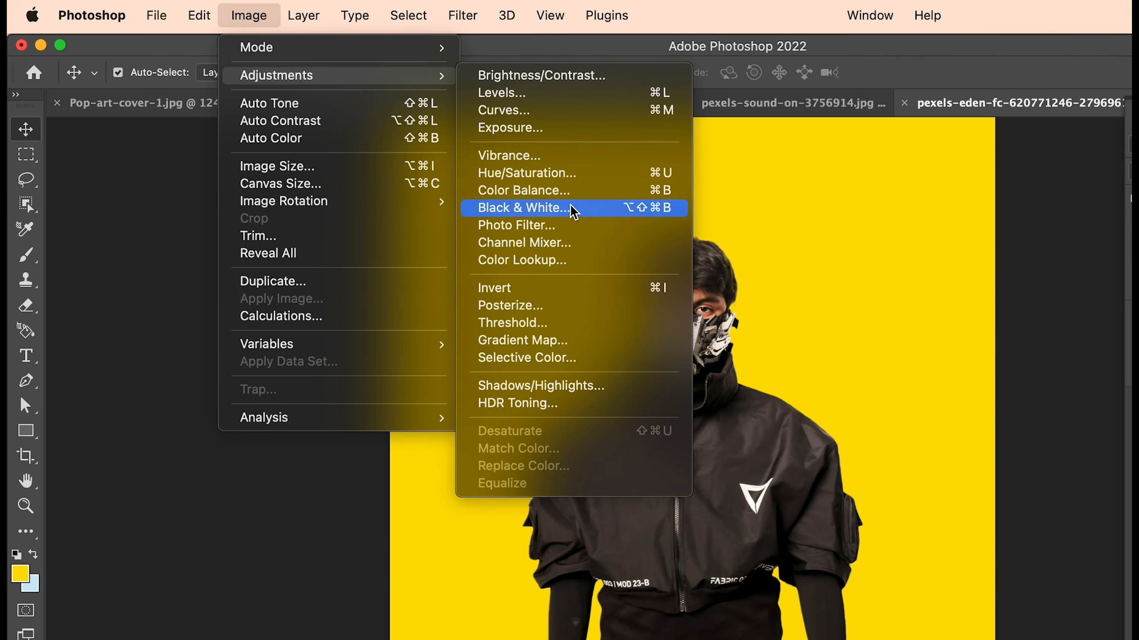
pyautogui.click(523, 207)
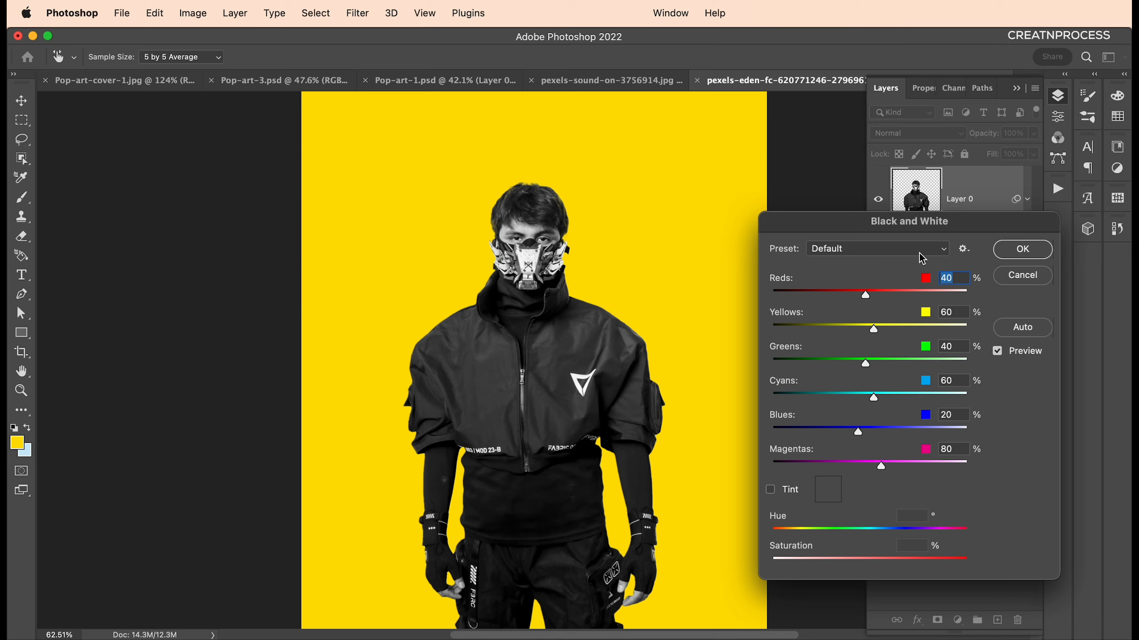
pyautogui.click(921, 259)
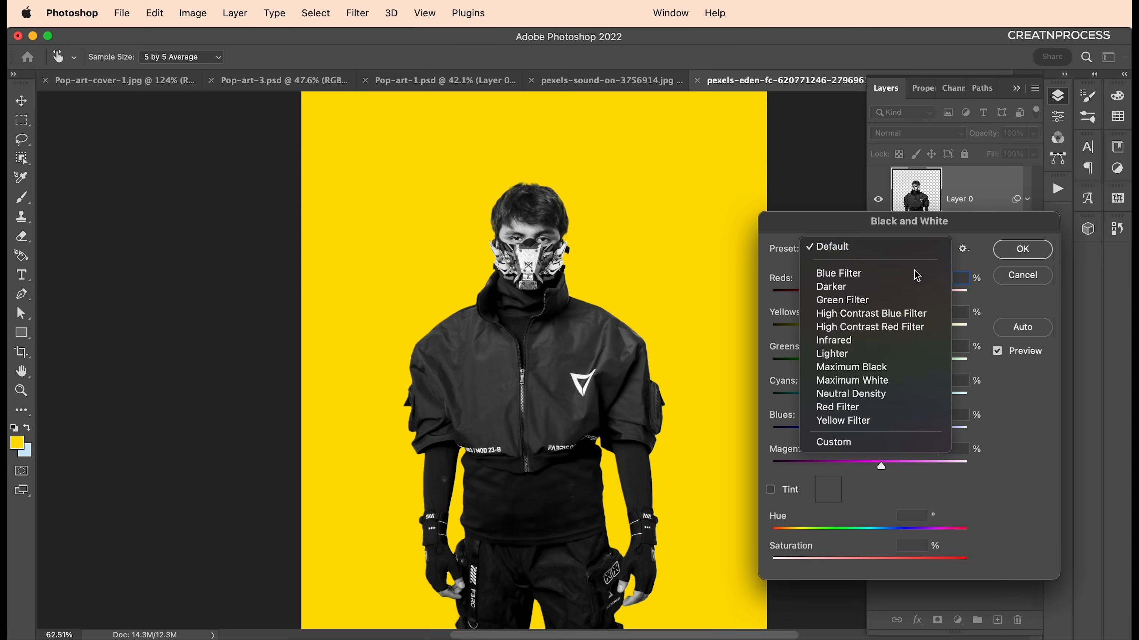
pyautogui.click(879, 366)
pyautogui.click(1018, 253)
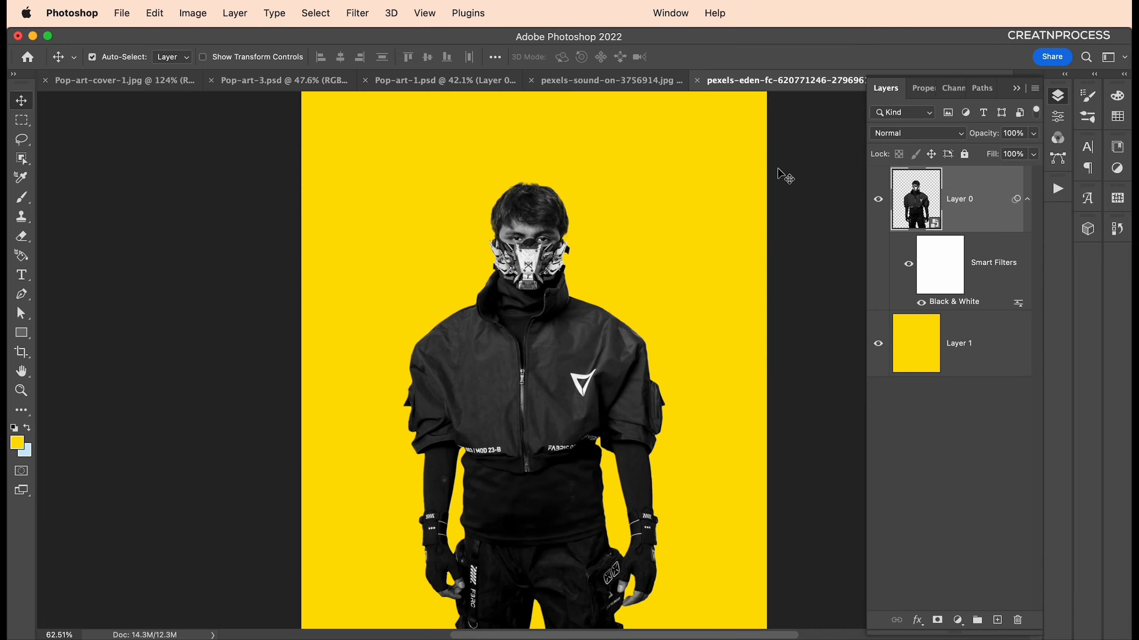
# Step: Apply a Levels adjustment to Layer 0 with midtones at 0.90 and the white input level lowered slightly
pyautogui.click(192, 13)
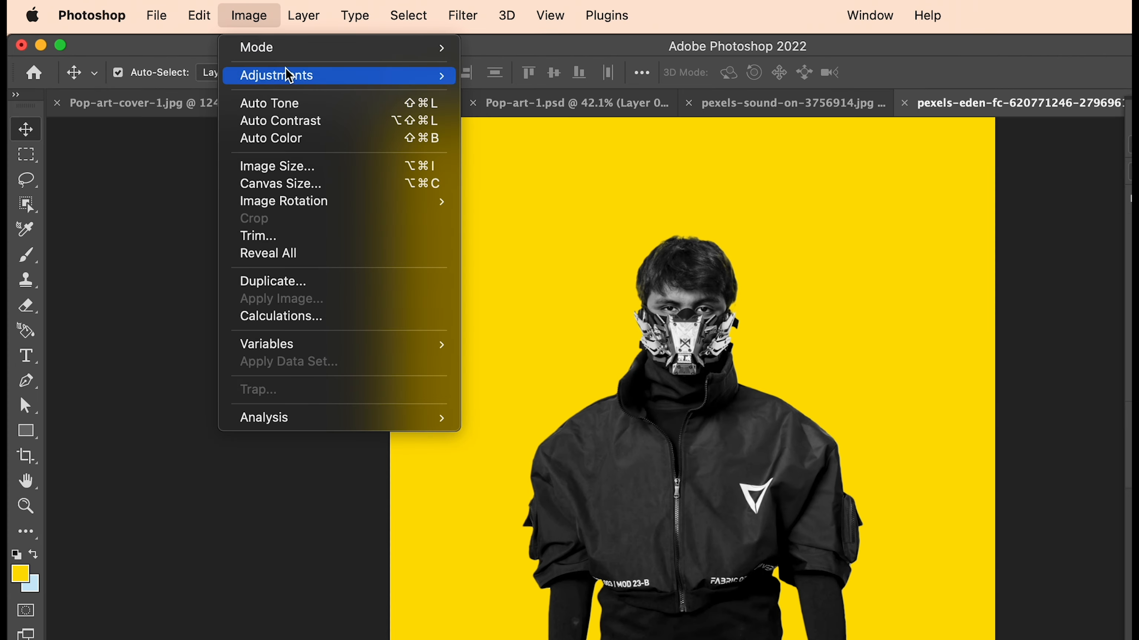
pyautogui.moveTo(287, 77)
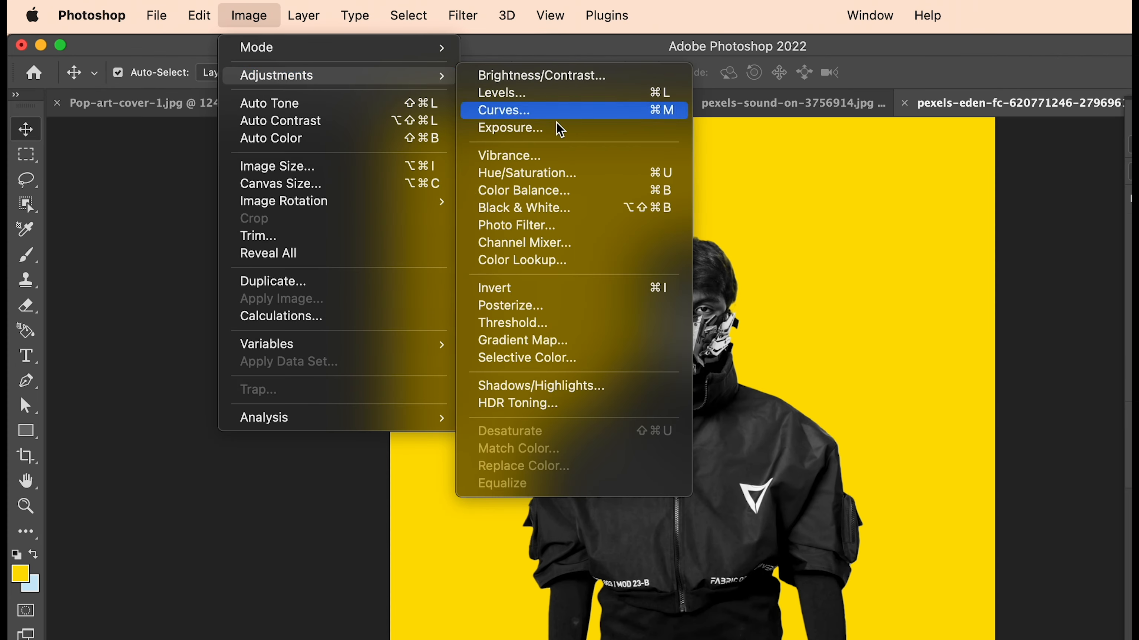
pyautogui.click(560, 95)
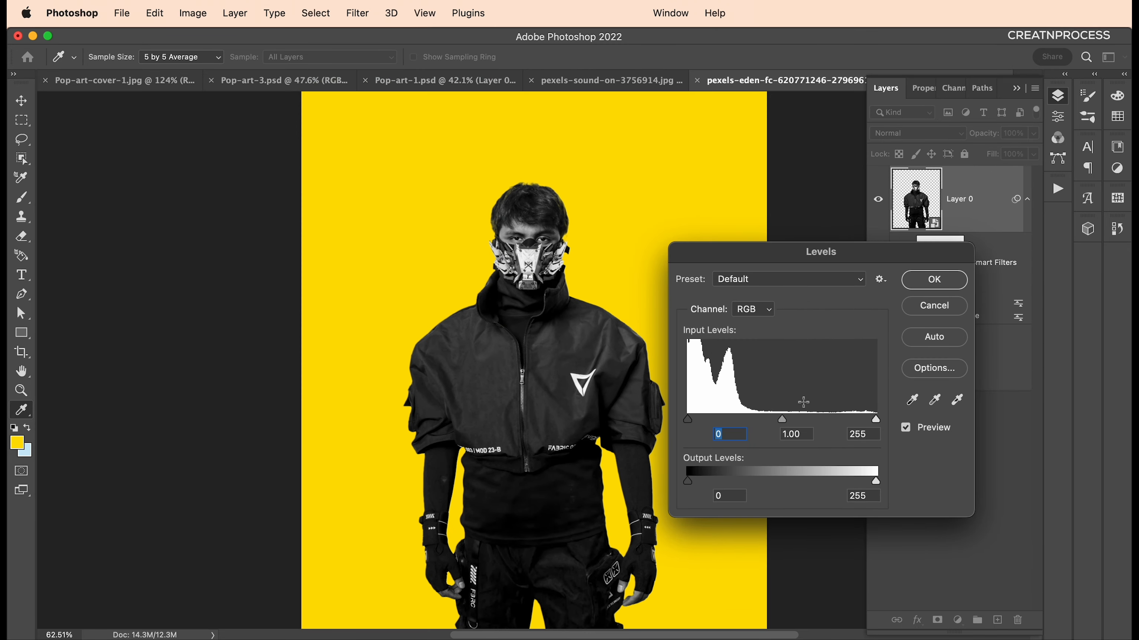
pyautogui.moveTo(789, 421); pyautogui.dragTo(799, 421)
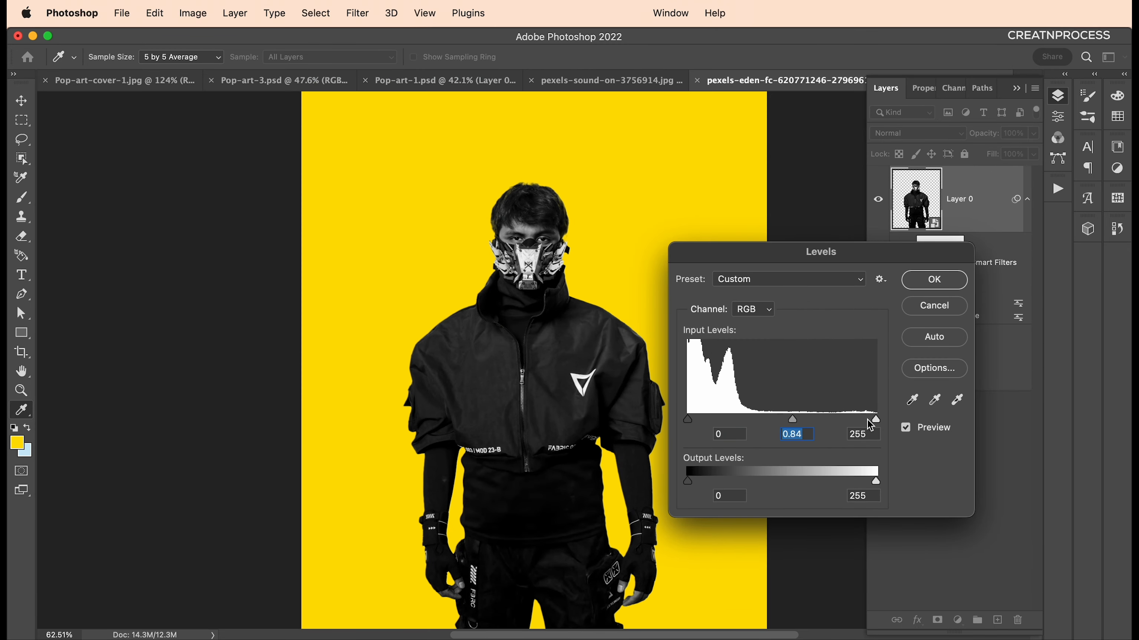
pyautogui.moveTo(876, 424); pyautogui.dragTo(860, 423)
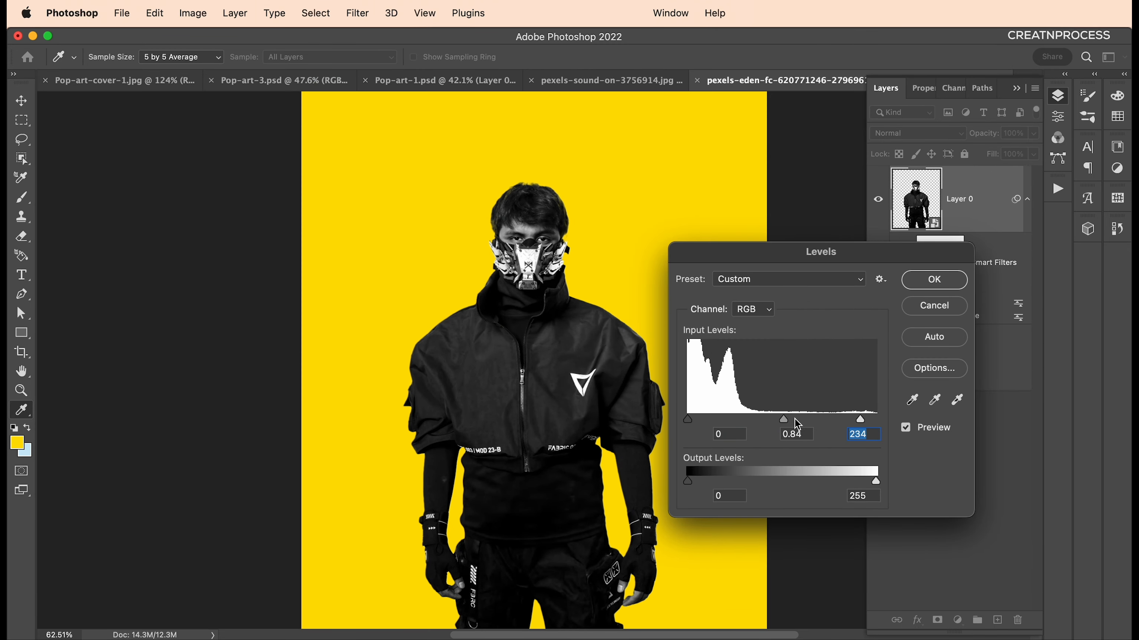
pyautogui.moveTo(788, 424); pyautogui.dragTo(780, 422)
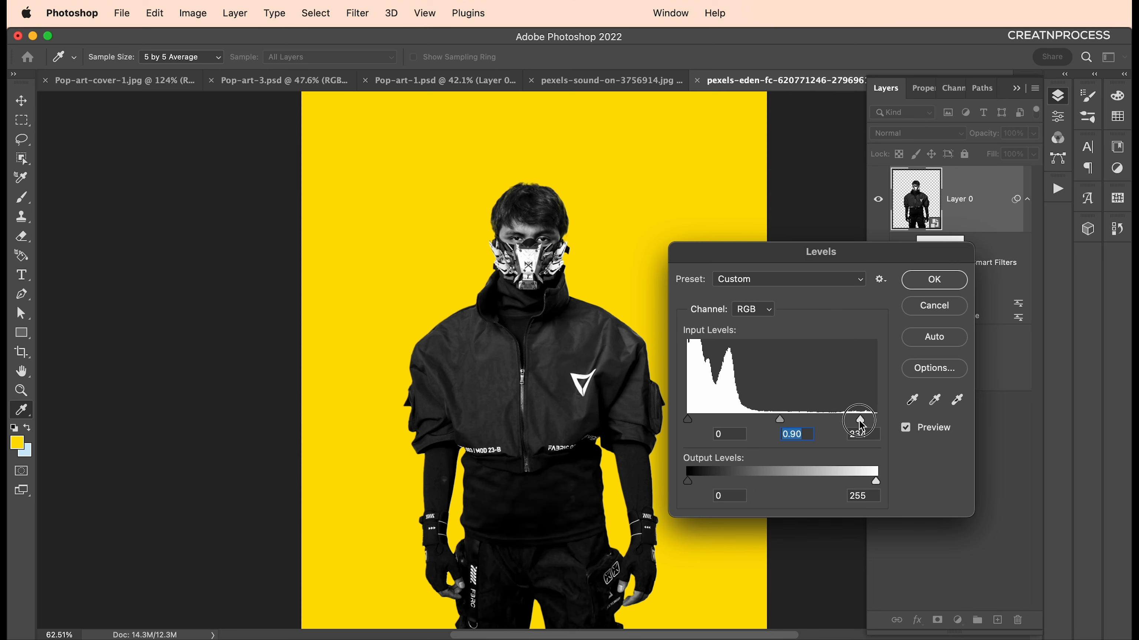
pyautogui.moveTo(861, 421); pyautogui.dragTo(856, 421)
pyautogui.scroll(3, 628, 256)
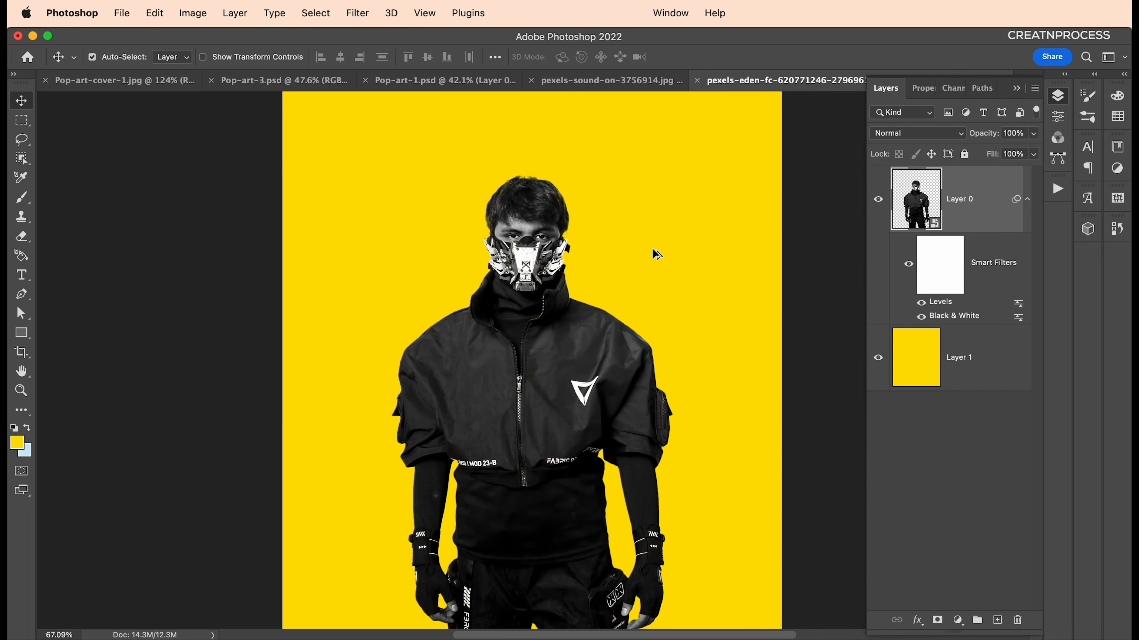
# Step: Duplicate Layer 0, then scale the original up slightly behind the copy and shift it right so a second figure shows
pyautogui.click(1027, 199)
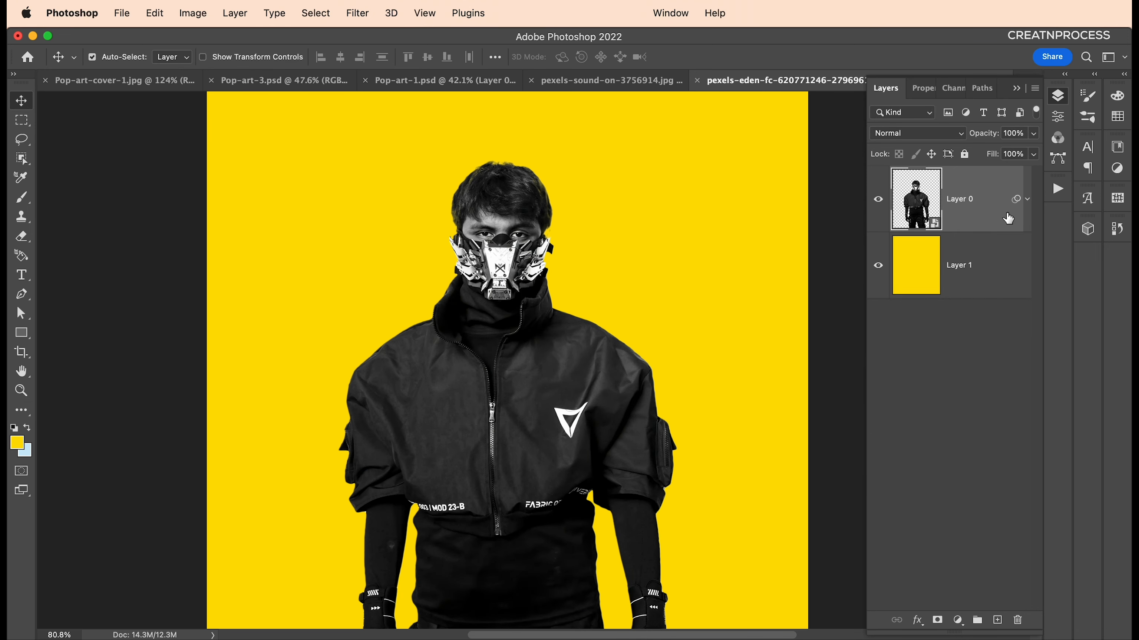
pyautogui.press('super+j')
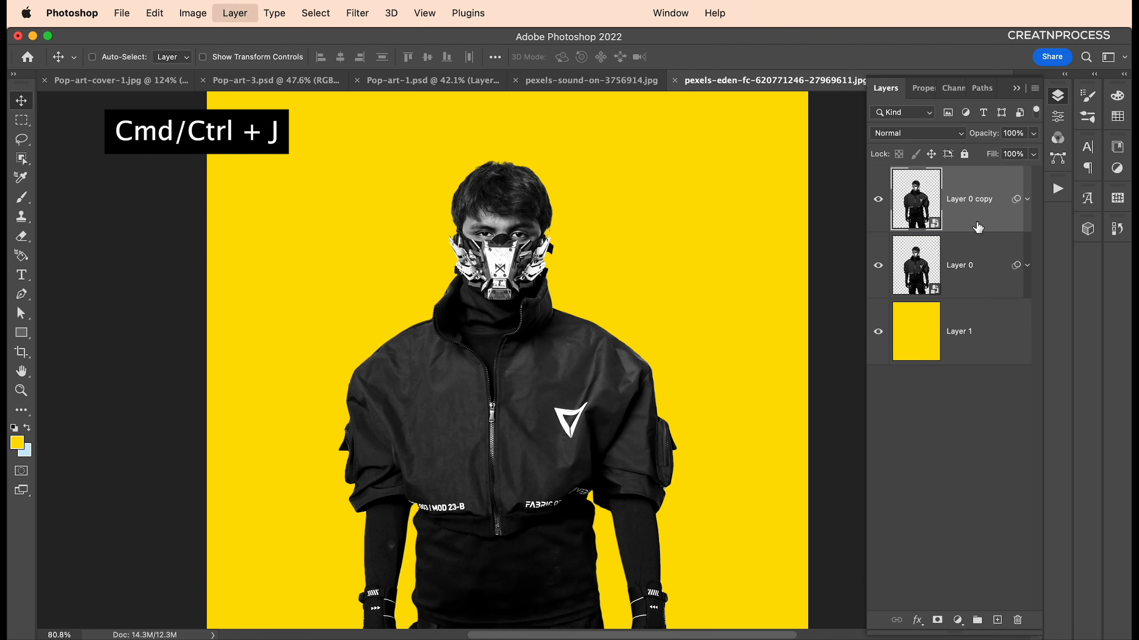
pyautogui.click(968, 287)
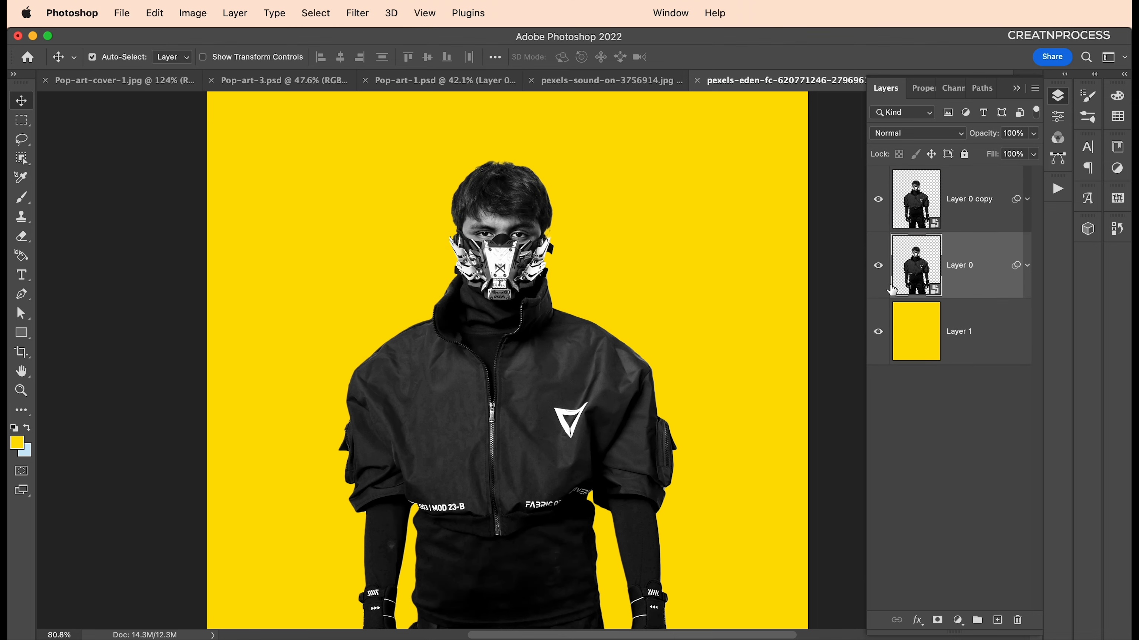
pyautogui.press('super+t')
pyautogui.click(566, 297)
pyautogui.scroll(-3, 563, 298)
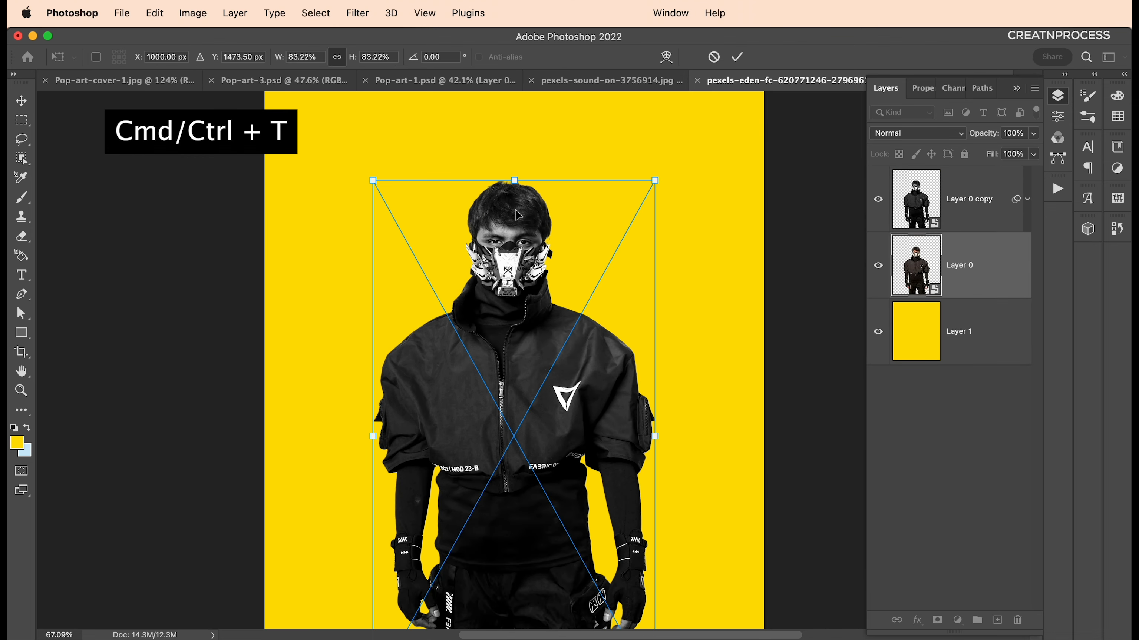
pyautogui.moveTo(513, 179); pyautogui.dragTo(516, 143)
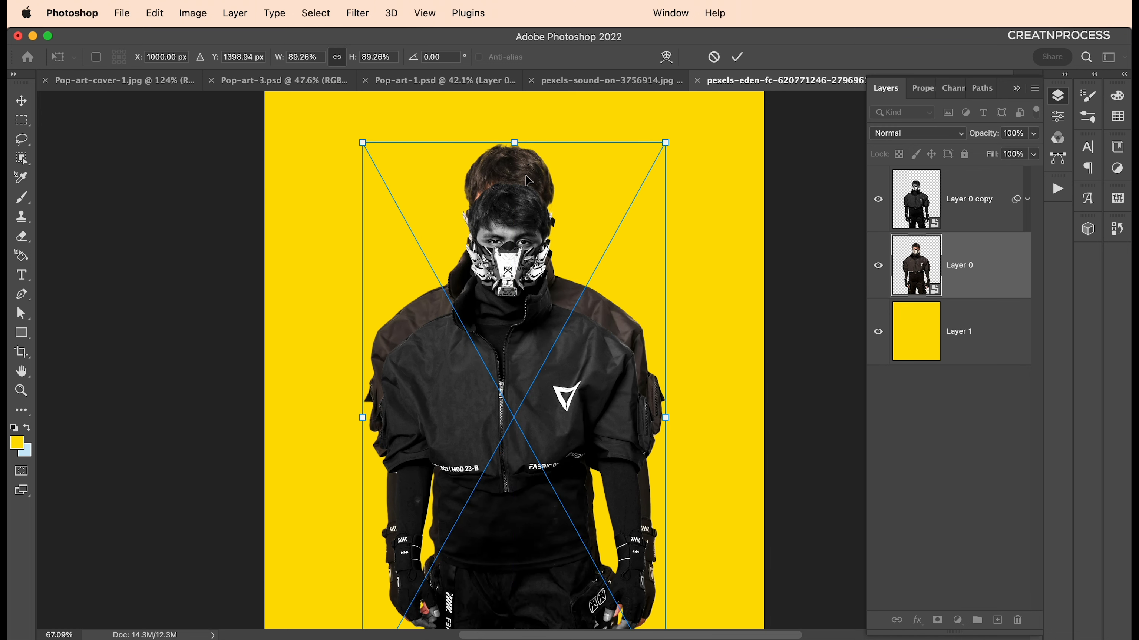
pyautogui.click(533, 180)
pyautogui.moveTo(533, 180); pyautogui.dragTo(560, 184)
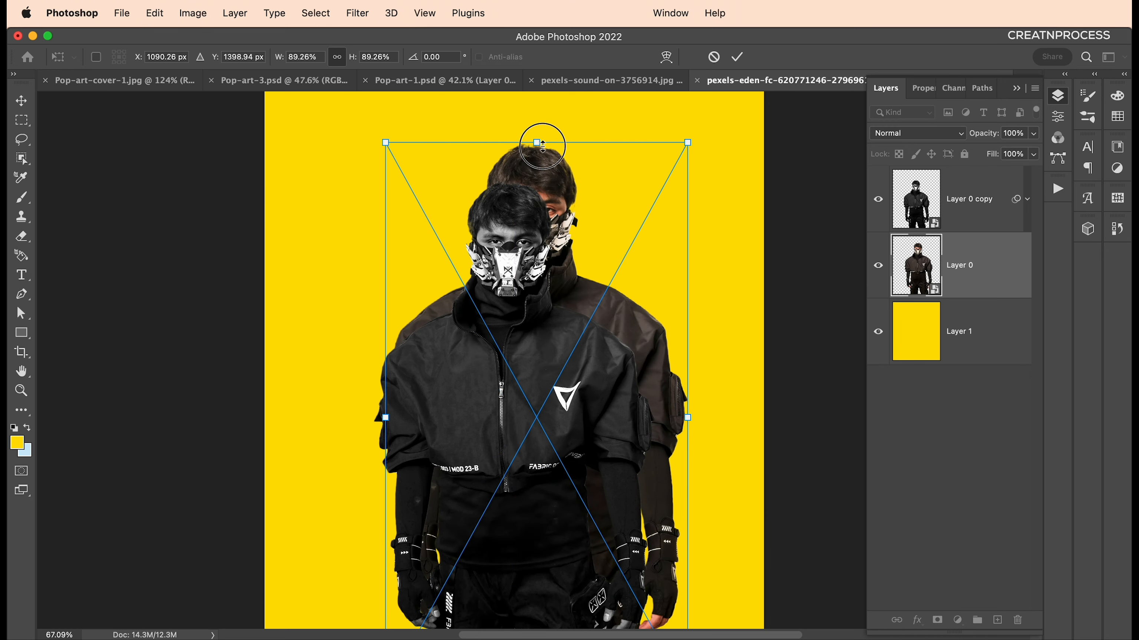
pyautogui.moveTo(543, 143); pyautogui.dragTo(547, 176)
pyautogui.press('Return')
# Step: Duplicate Layer 0 once more, then scale the lowest figure to about 90.26% and shift it left behind the other two
pyautogui.moveTo(967, 285); pyautogui.dragTo(997, 623)
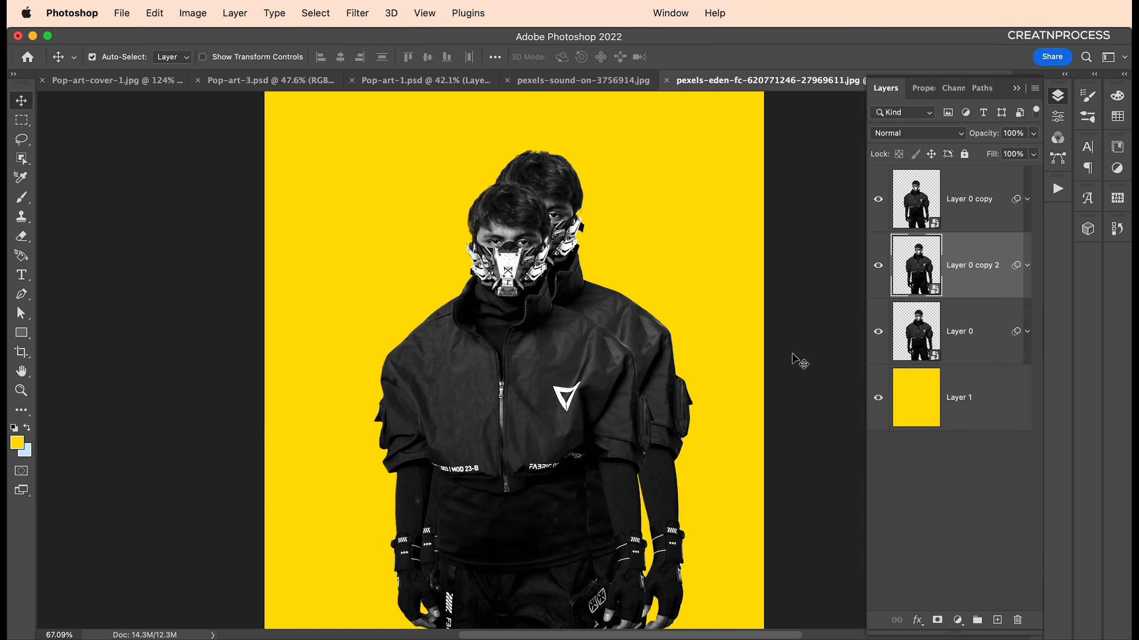
pyautogui.click(916, 334)
pyautogui.press('super+t')
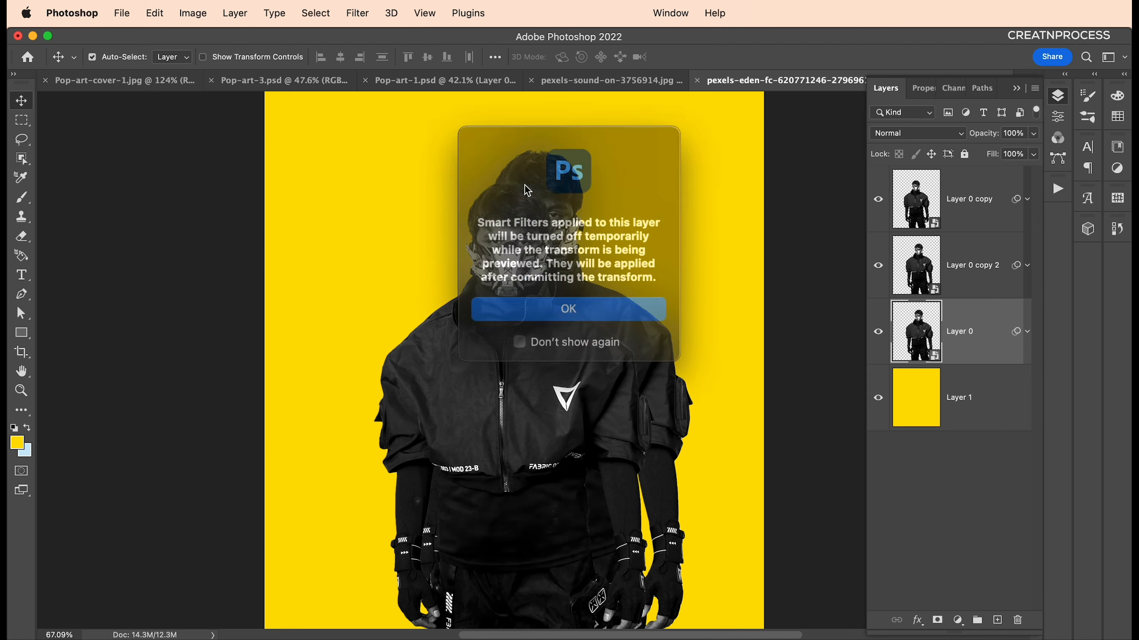
pyautogui.press('Return')
pyautogui.moveTo(540, 184); pyautogui.dragTo(484, 137)
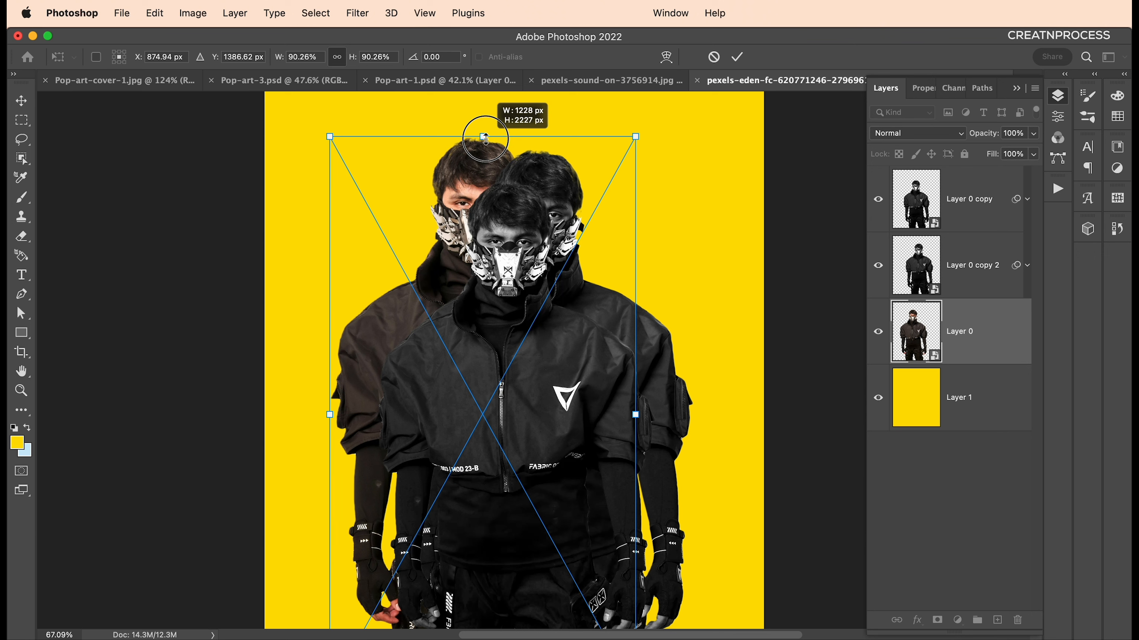
pyautogui.press('Return')
# Step: Spread the two rear figures slightly outward and check the right one by toggling Layer 0 copy 2's visibility
pyautogui.scroll(-2, 482, 331)
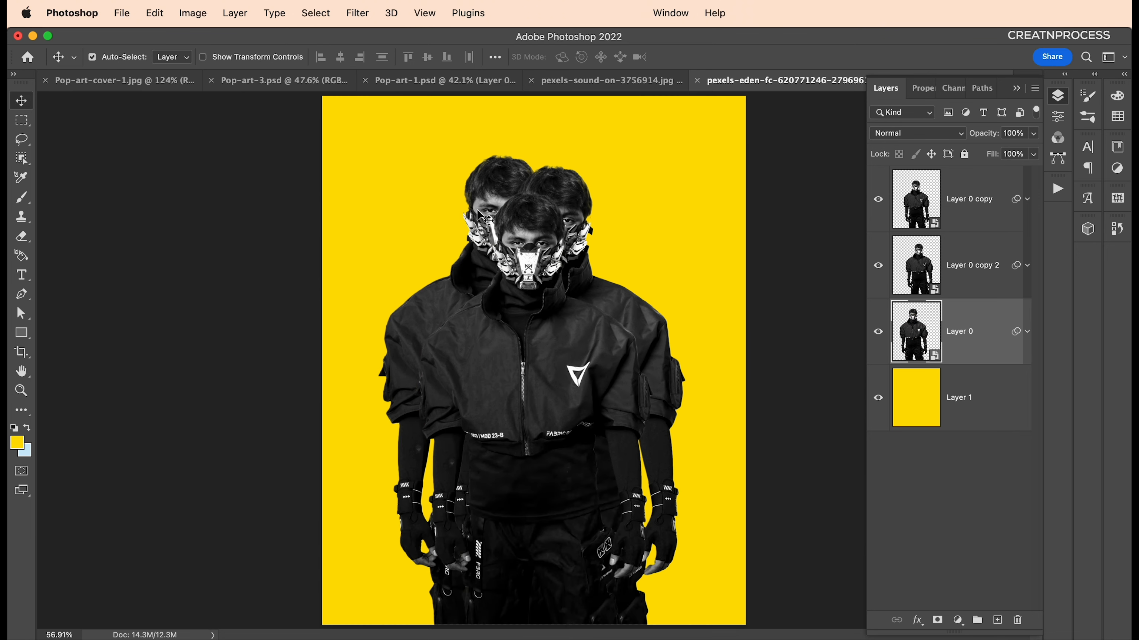
pyautogui.click(572, 210)
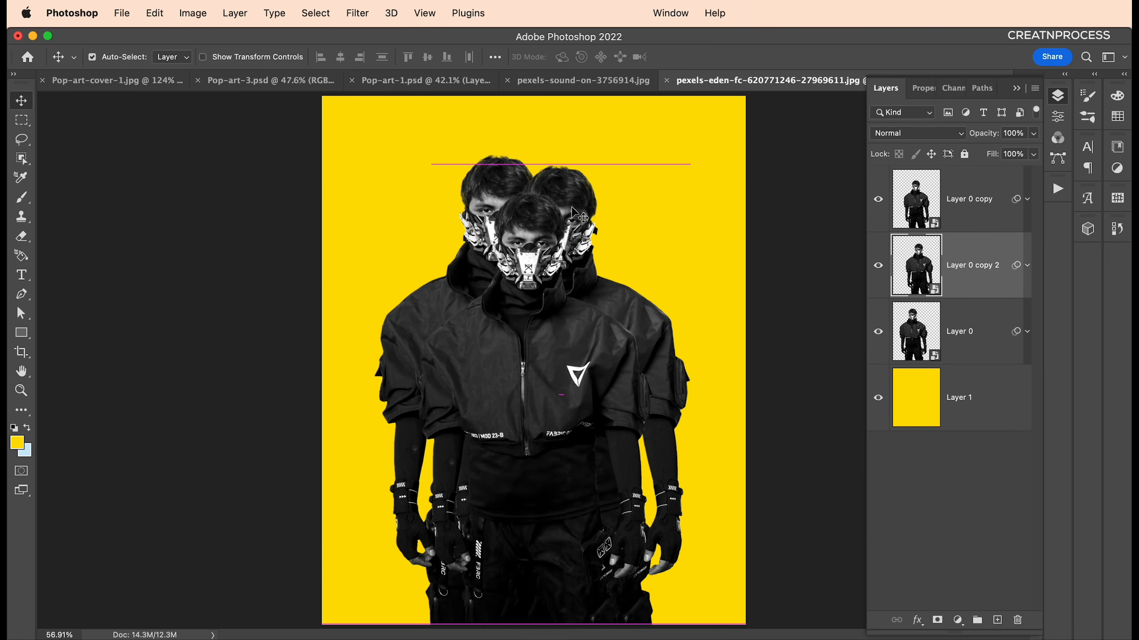
pyautogui.scroll(3, 550, 254)
pyautogui.click(878, 267)
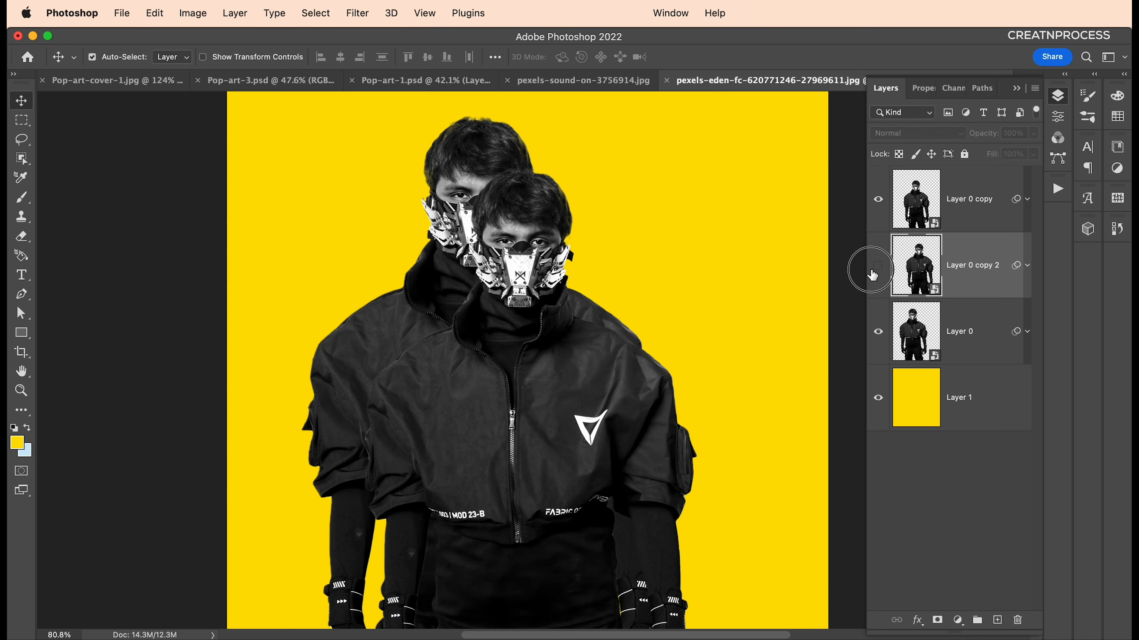
pyautogui.click(879, 267)
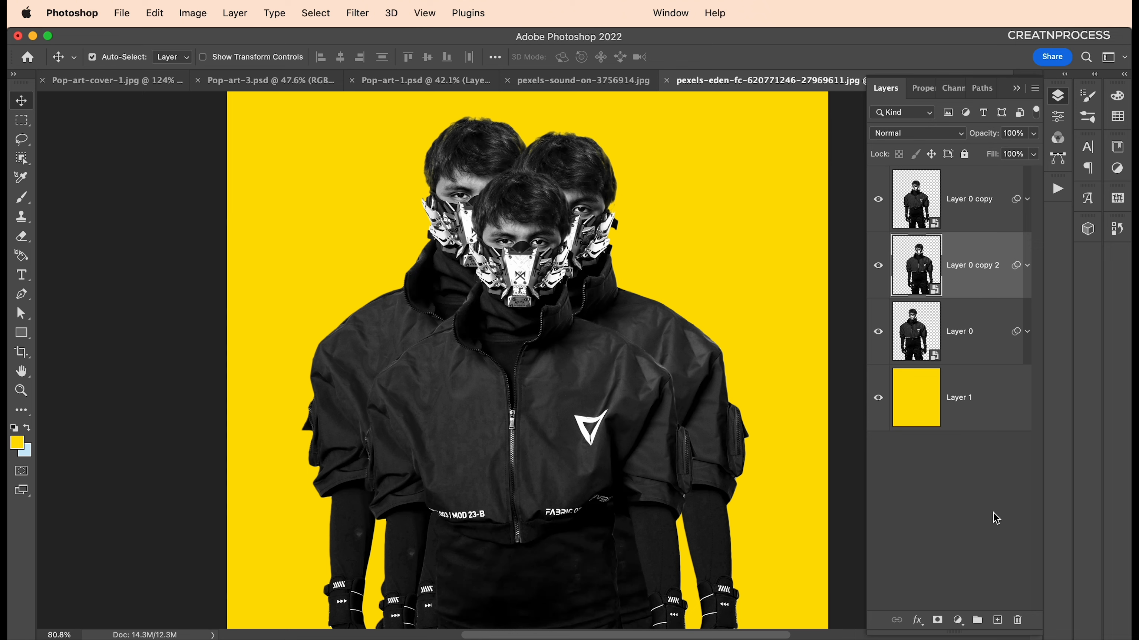
# Step: Clip a colorized Hue/Saturation adjustment to Layer 0 copy 2 with hue 311, saturation 85 and lightness +33 for a magenta figure
pyautogui.click(958, 620)
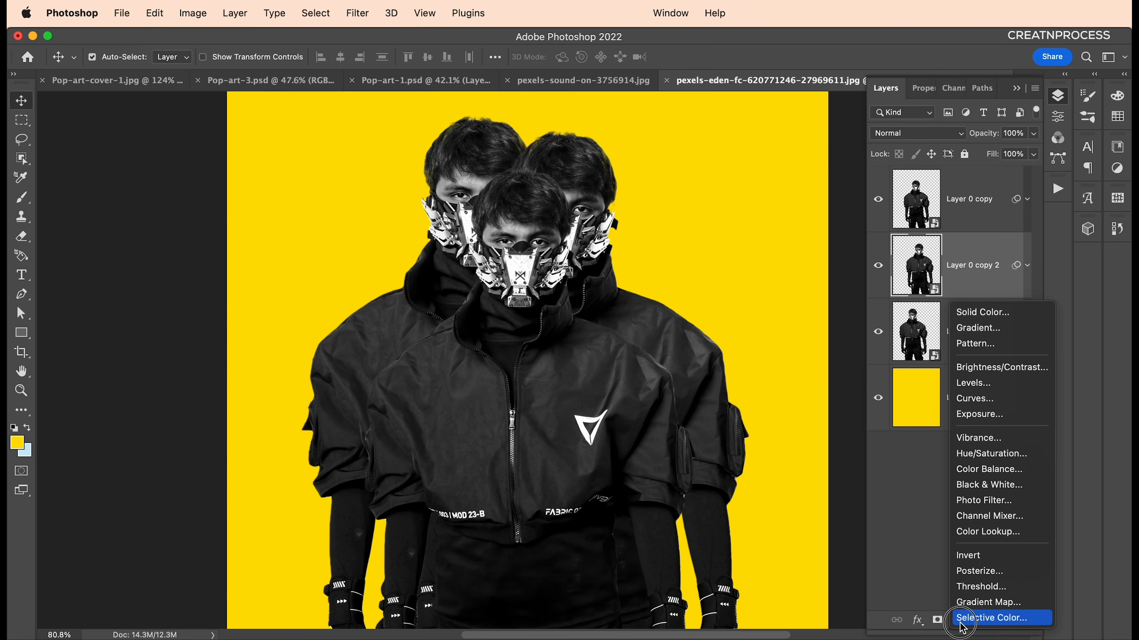
pyautogui.click(980, 454)
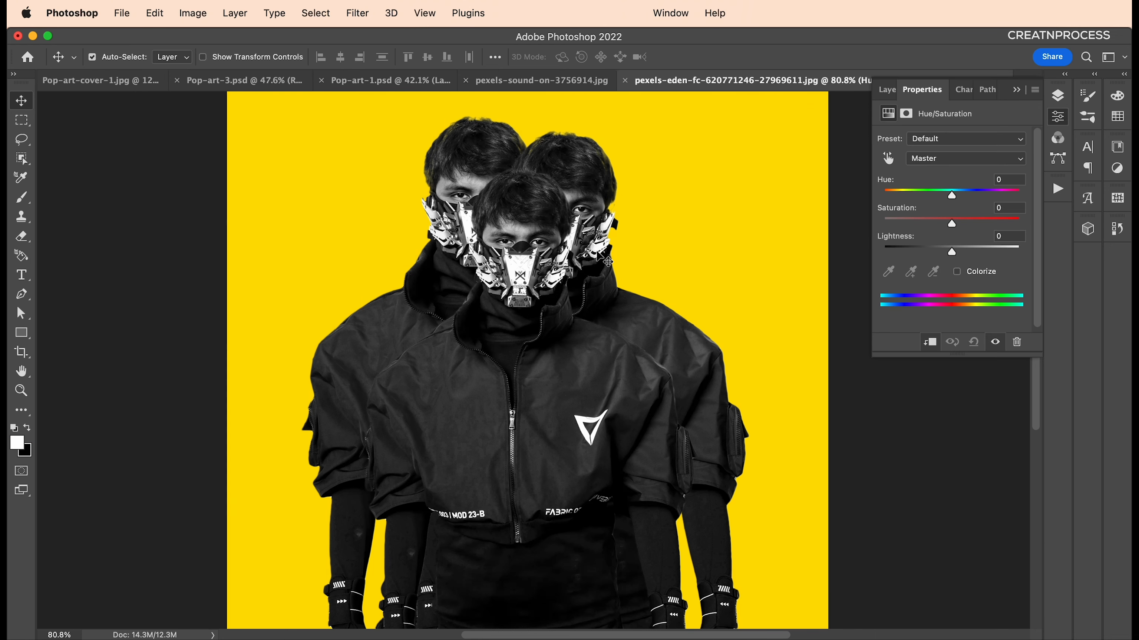
pyautogui.click(957, 272)
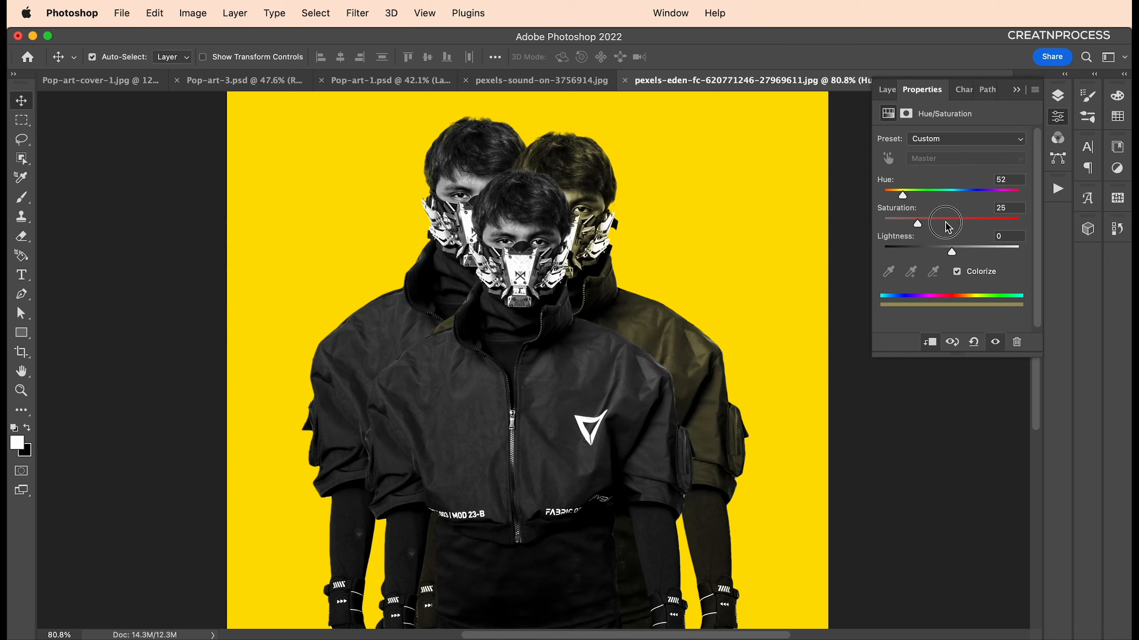
pyautogui.moveTo(947, 224); pyautogui.dragTo(1000, 223)
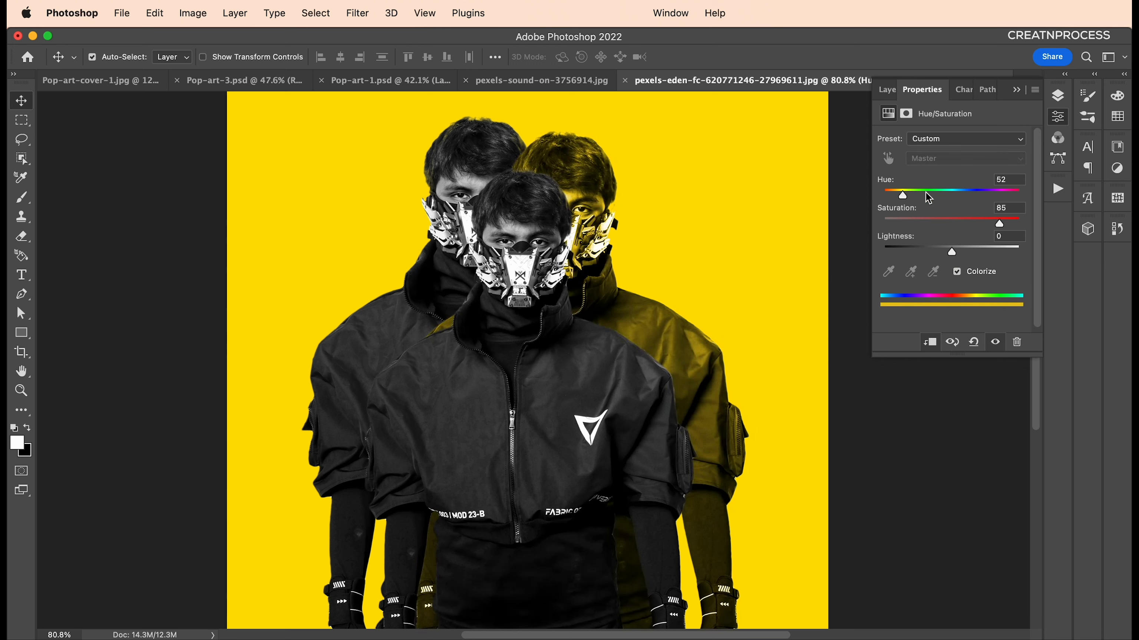
pyautogui.moveTo(927, 195); pyautogui.dragTo(1003, 196)
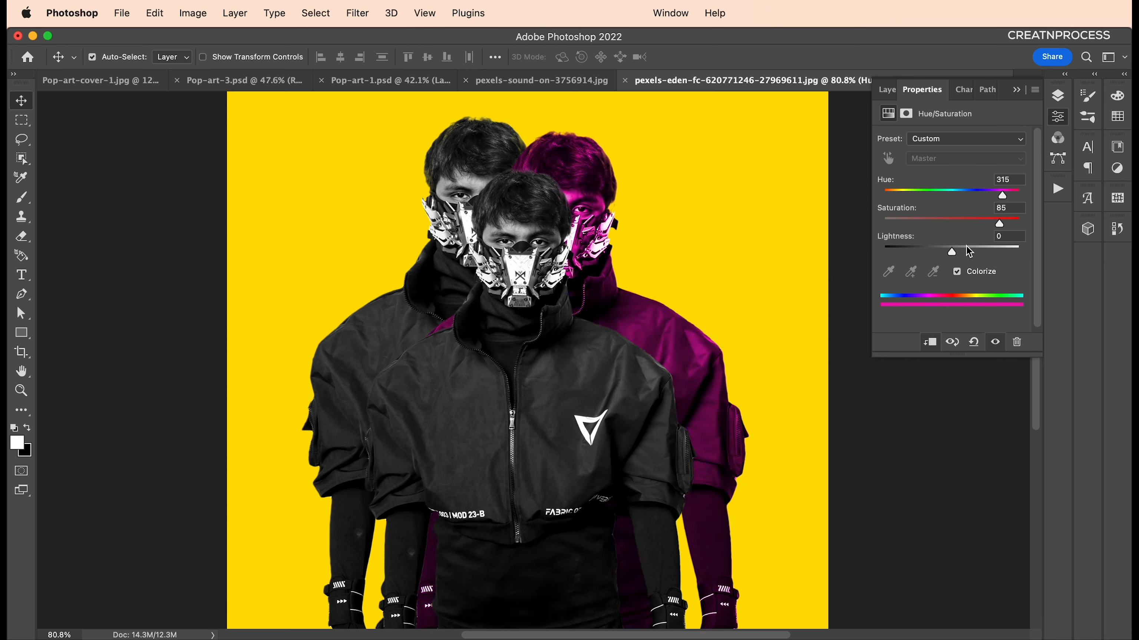
pyautogui.moveTo(969, 252); pyautogui.dragTo(976, 251)
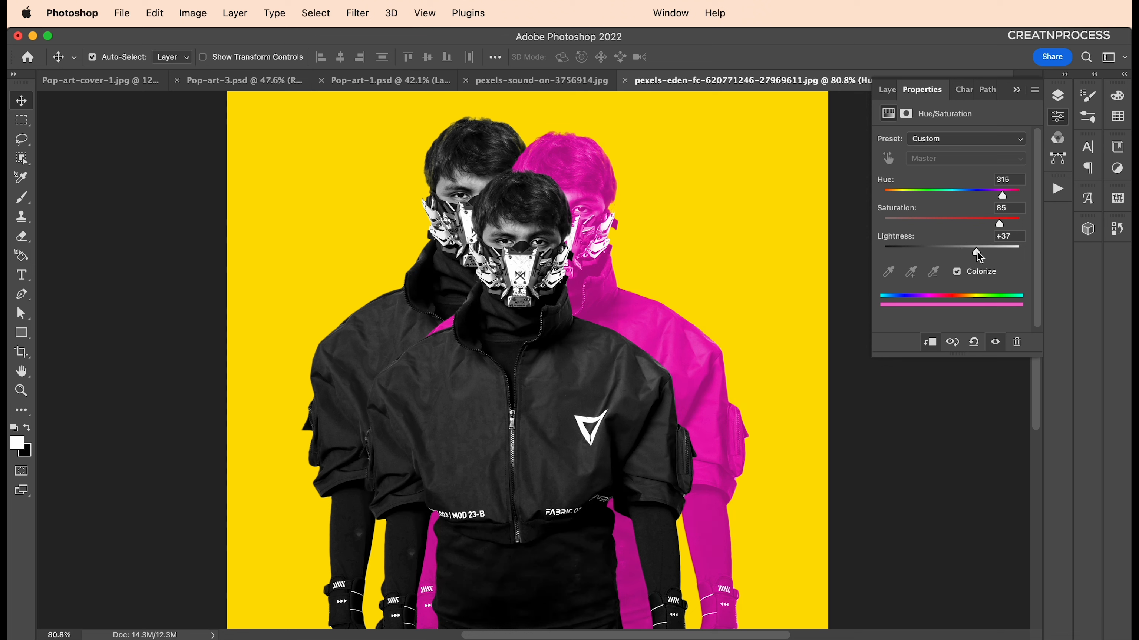
pyautogui.moveTo(1002, 198); pyautogui.dragTo(1003, 200)
pyautogui.moveTo(976, 252); pyautogui.dragTo(974, 252)
pyautogui.click(1057, 96)
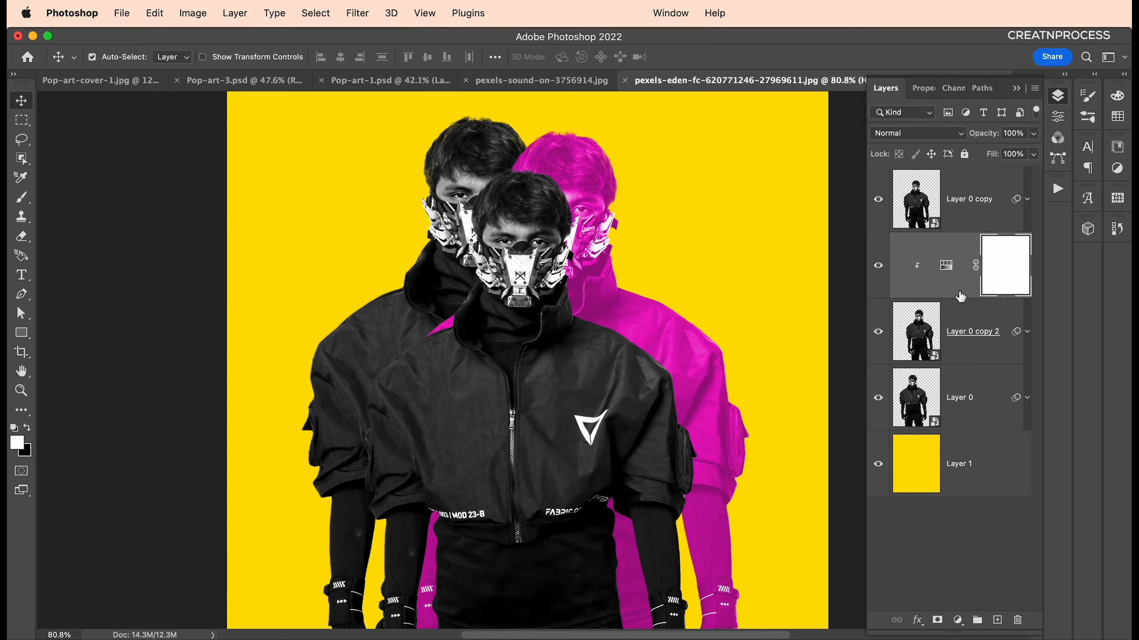
# Step: Copy the Hue/Saturation adjustment above Layer 0 and clip it to that layer
pyautogui.press('alt')
pyautogui.moveTo(951, 269); pyautogui.dragTo(961, 361)
pyautogui.keyDown('alt'); pyautogui.click(925, 426); pyautogui.keyUp('alt')
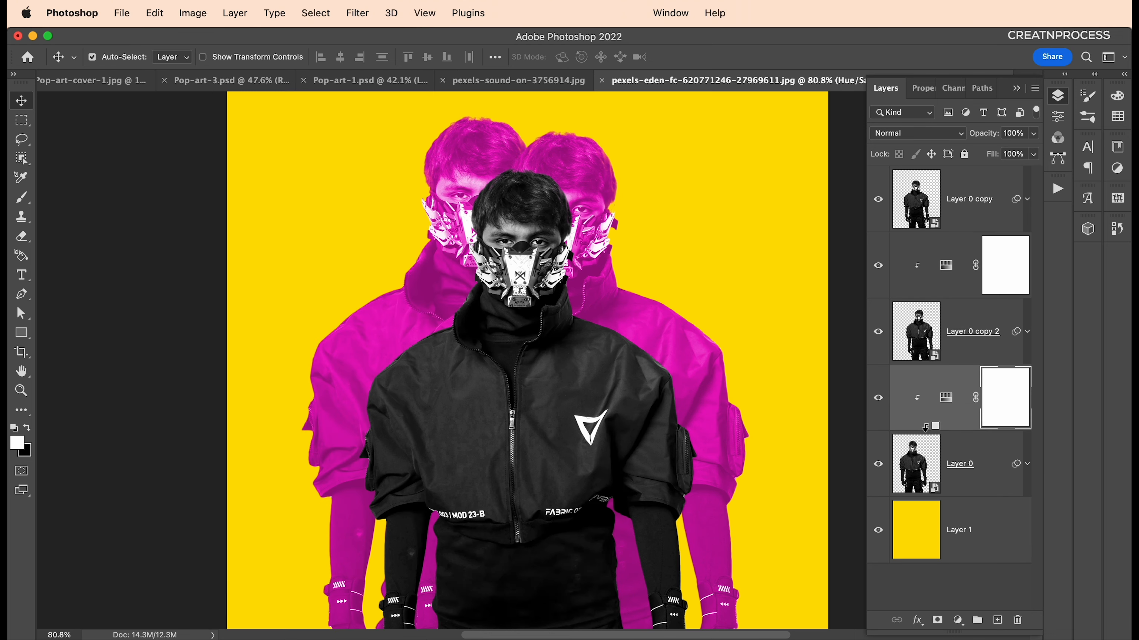
pyautogui.press('alt')
# Step: Recolor the left figure blue in its Hue/Saturation adjustment with hue 199, saturation 96 and lightness +37
pyautogui.doubleClick(945, 403)
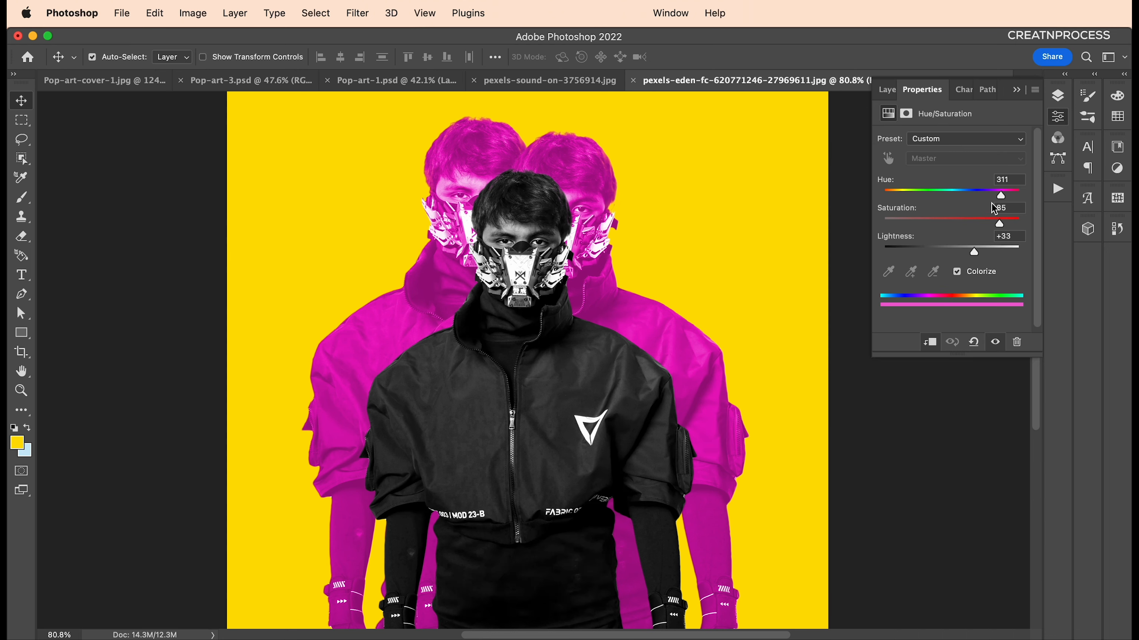
pyautogui.moveTo(1001, 196); pyautogui.dragTo(959, 197)
pyautogui.moveTo(975, 251); pyautogui.dragTo(1016, 226)
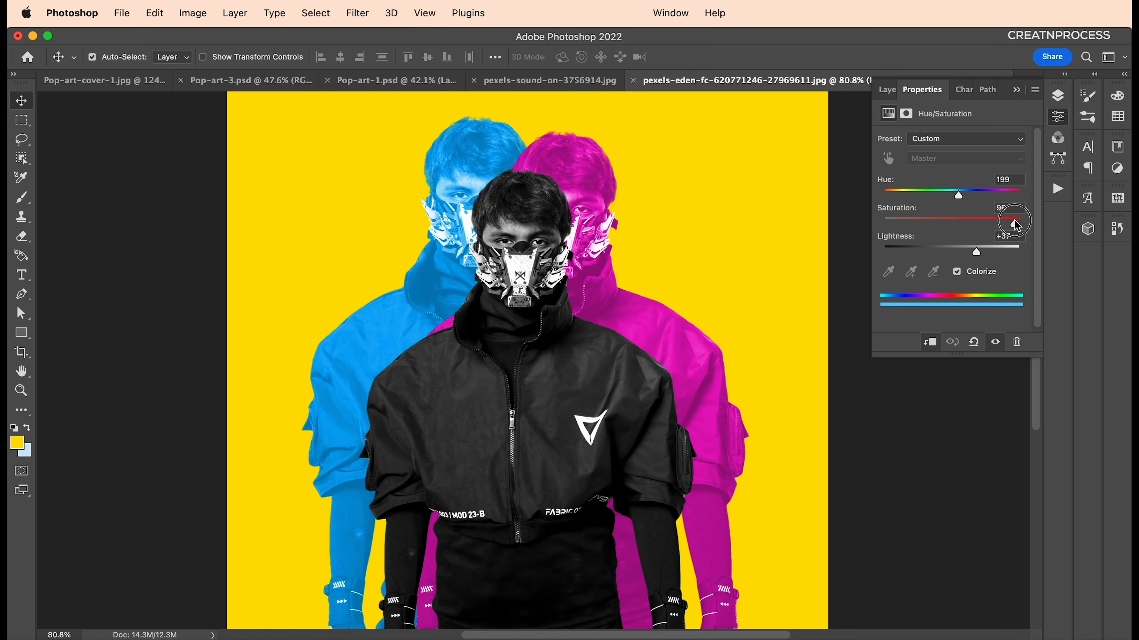
pyautogui.moveTo(965, 198); pyautogui.dragTo(961, 199)
pyautogui.press('super+0')
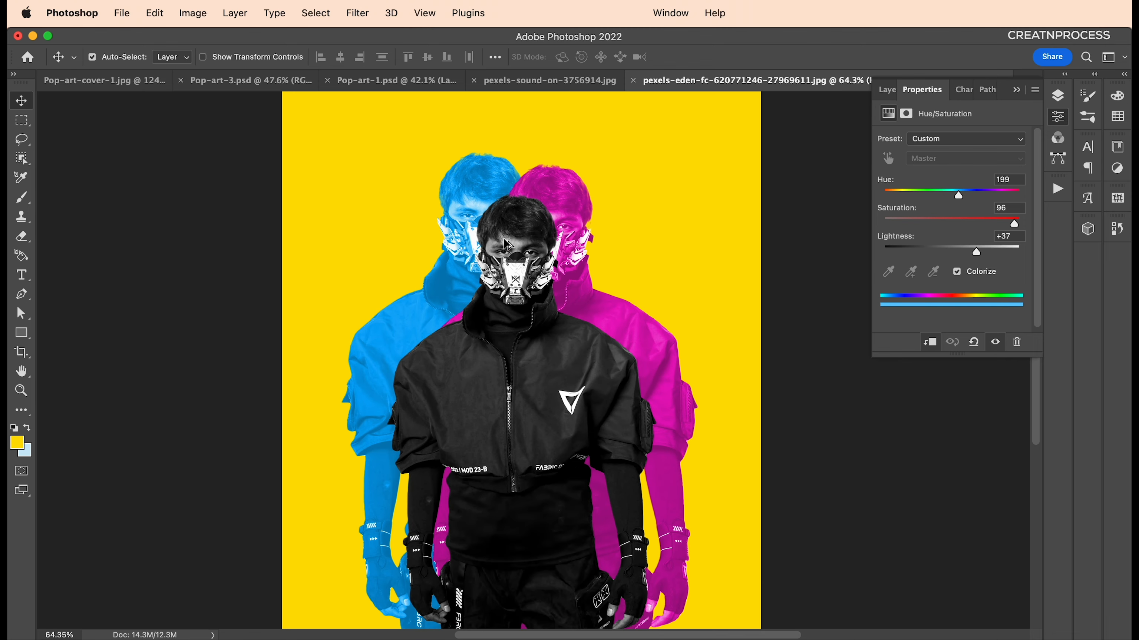
# Step: Compare the colors with the finished artwork in Pop-art-3.psd, then set the blue figure's saturation to 87
pyautogui.click(298, 84)
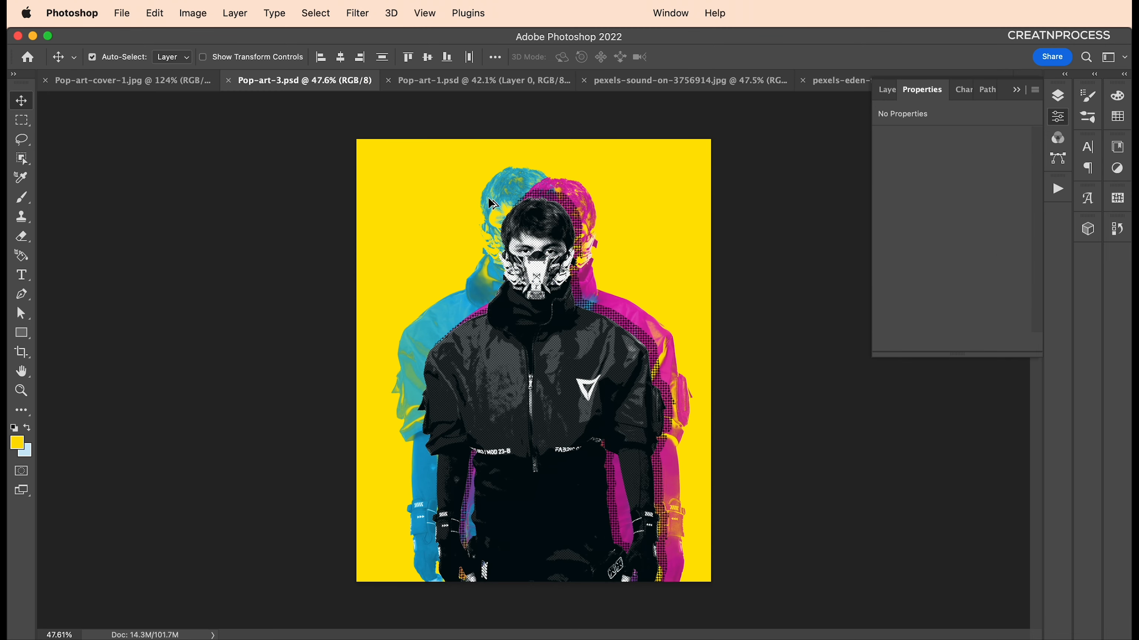
pyautogui.press('super+0')
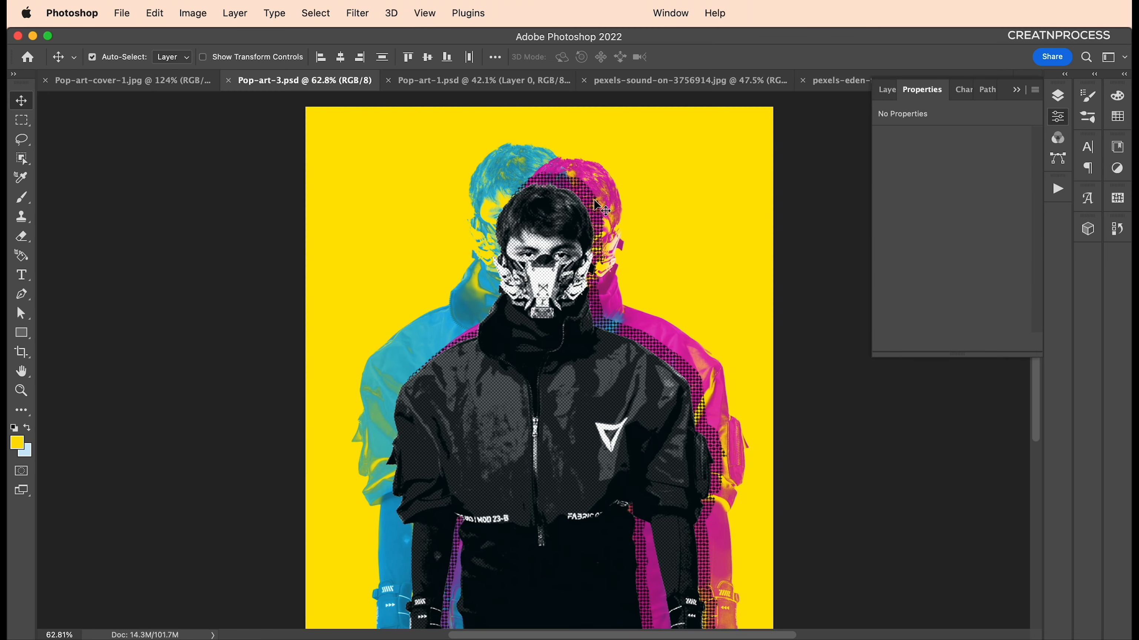
pyautogui.click(848, 85)
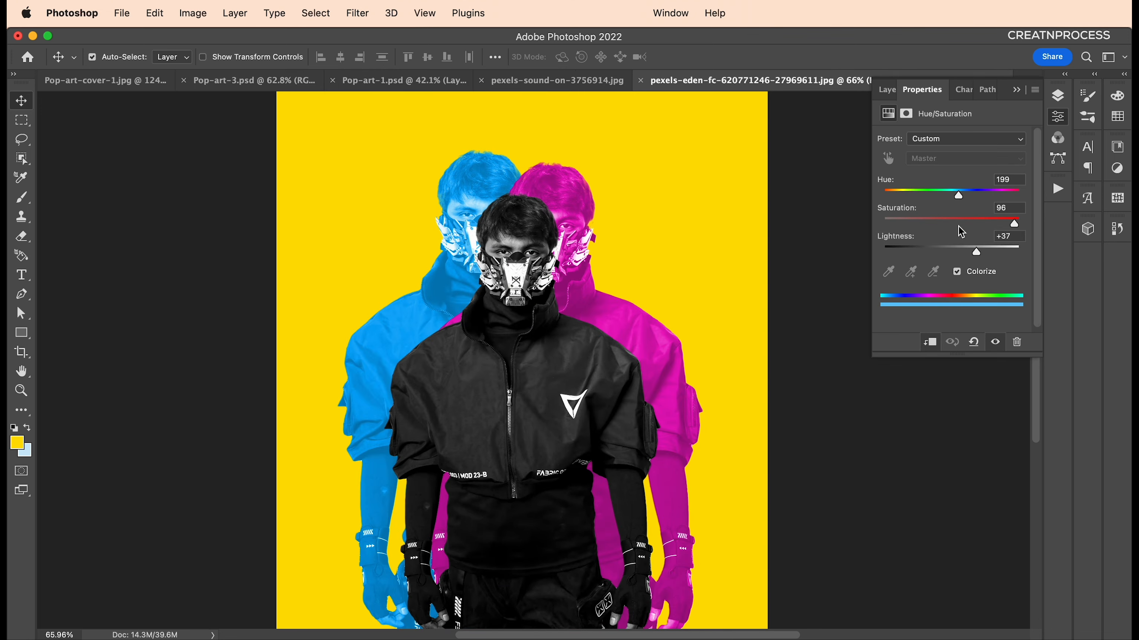
pyautogui.moveTo(976, 251); pyautogui.dragTo(1002, 223)
pyautogui.scroll(2, 542, 249)
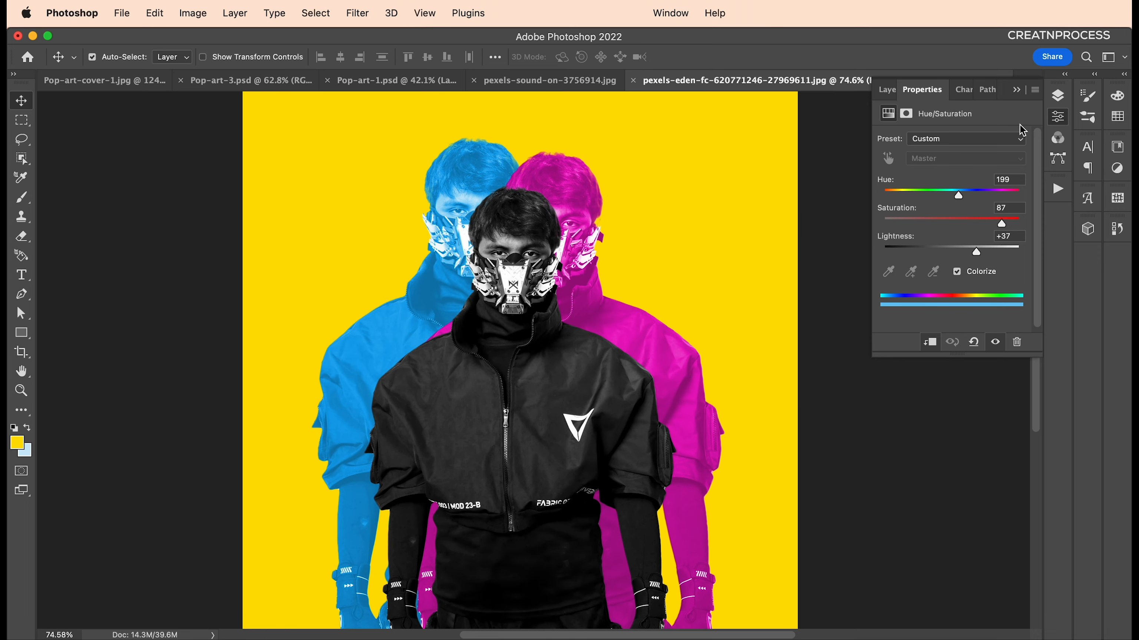
# Step: Examine the layer structure and masked rear figures in Pop-art-3.psd, and return to the masked man's document
pyautogui.click(1058, 95)
pyautogui.click(305, 85)
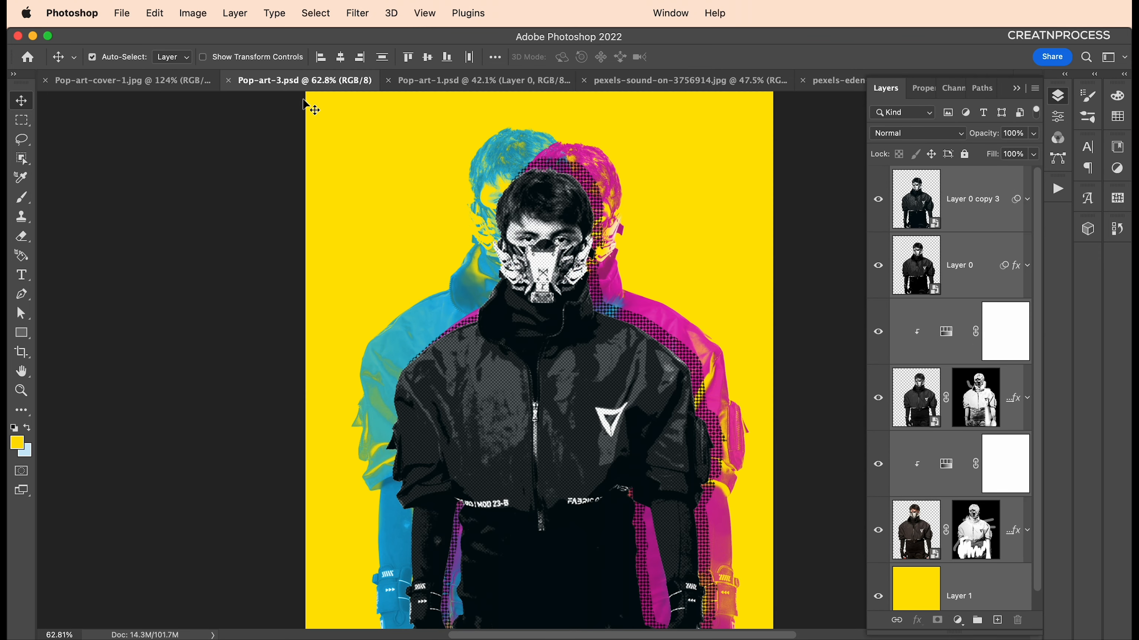
pyautogui.scroll(2, 518, 240)
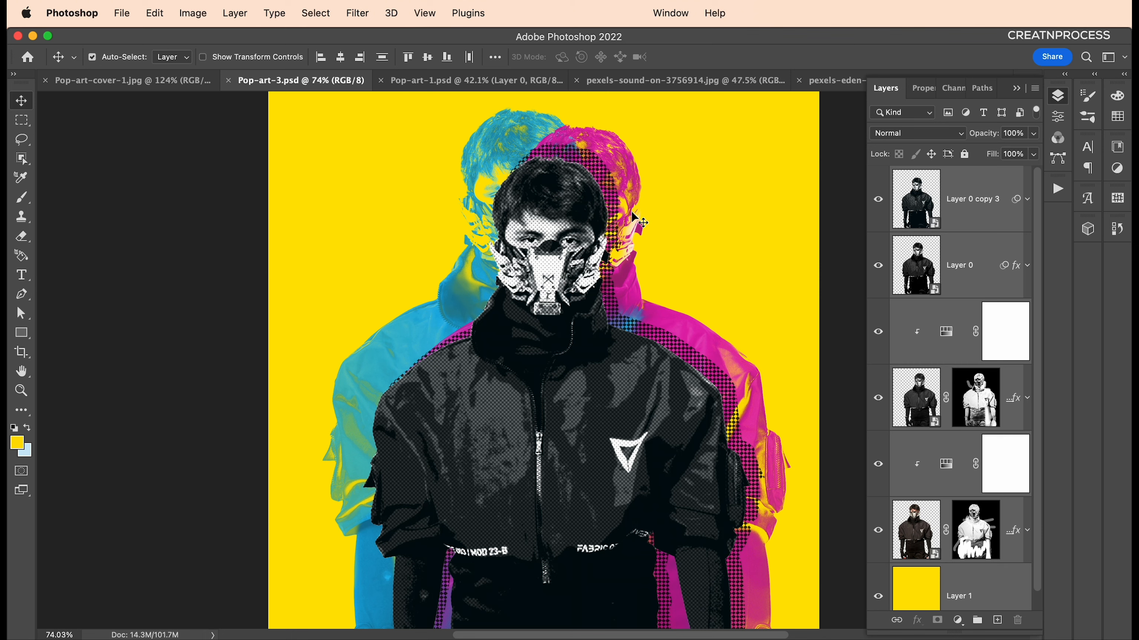
pyautogui.click(834, 81)
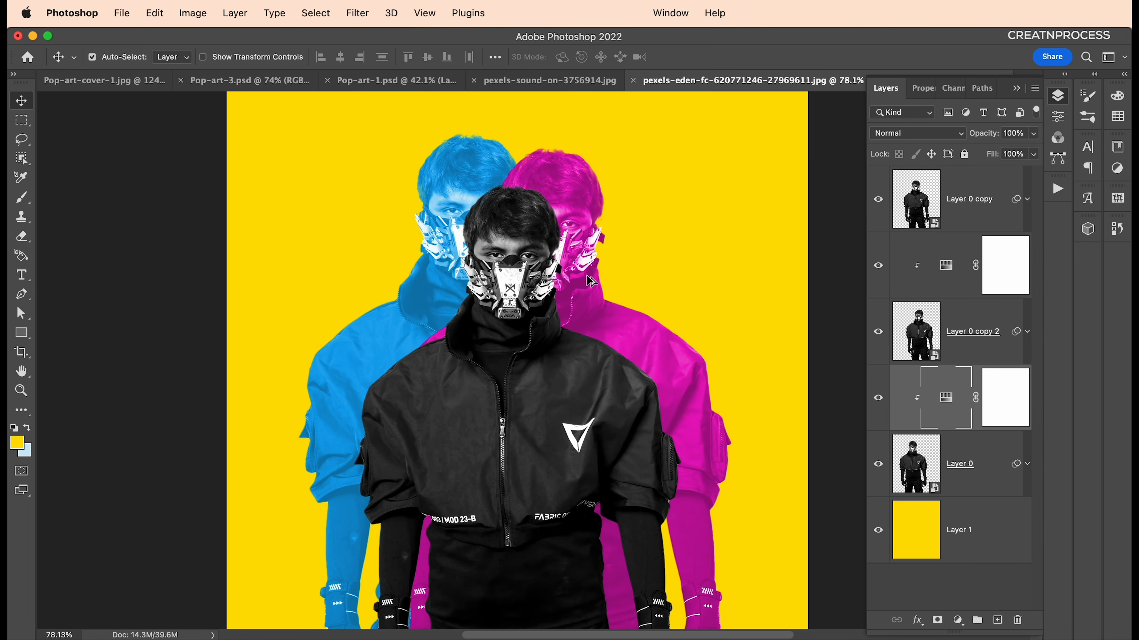
# Step: Hide Layer 0 copy, Layer 0 copy 2 and its Hue/Saturation adjustment to isolate the blue figure, and select Layer 0
pyautogui.scroll(-1, 591, 281)
pyautogui.moveTo(889, 226); pyautogui.dragTo(879, 332)
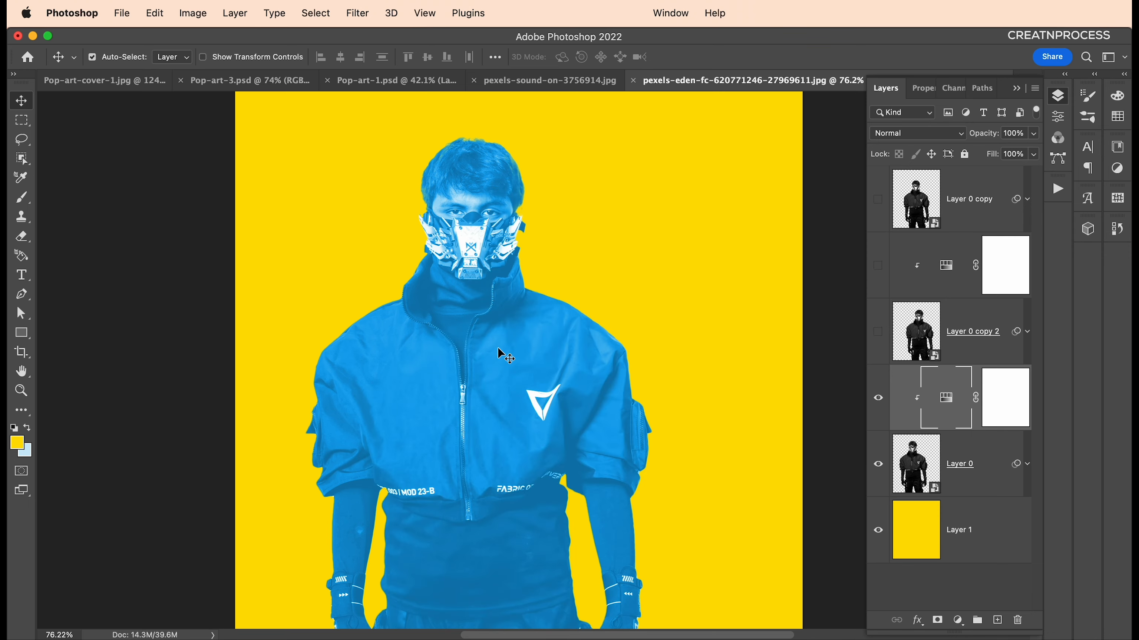
pyautogui.click(963, 471)
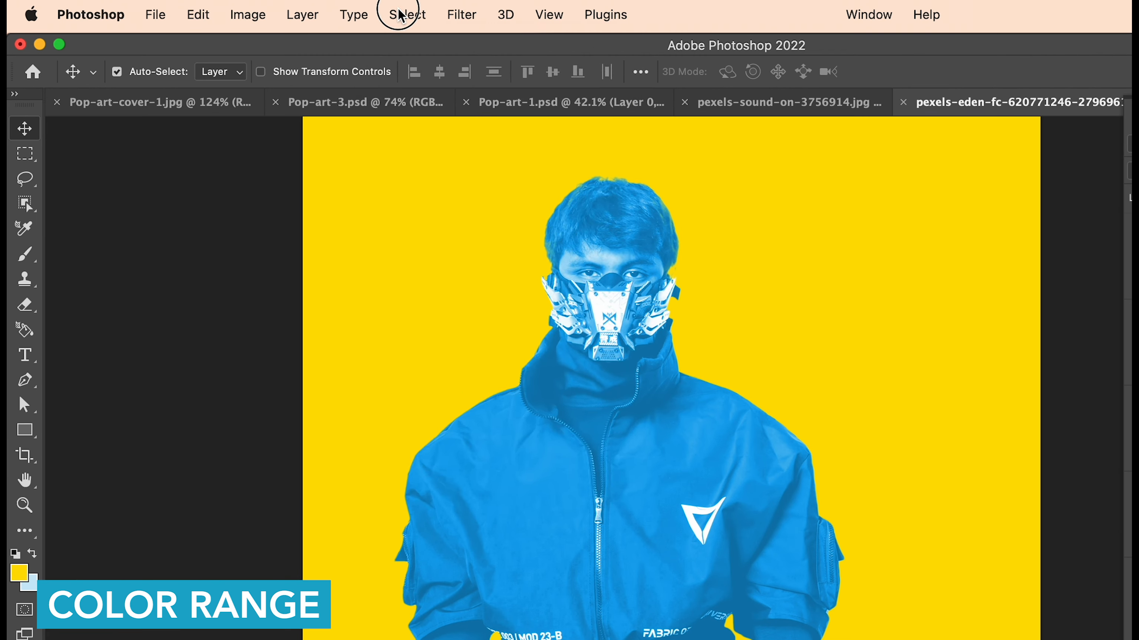
# Step: Select the blue figure's tones with Color Range, sampling its head, jacket and waist areas together
pyautogui.click(315, 13)
pyautogui.click(448, 209)
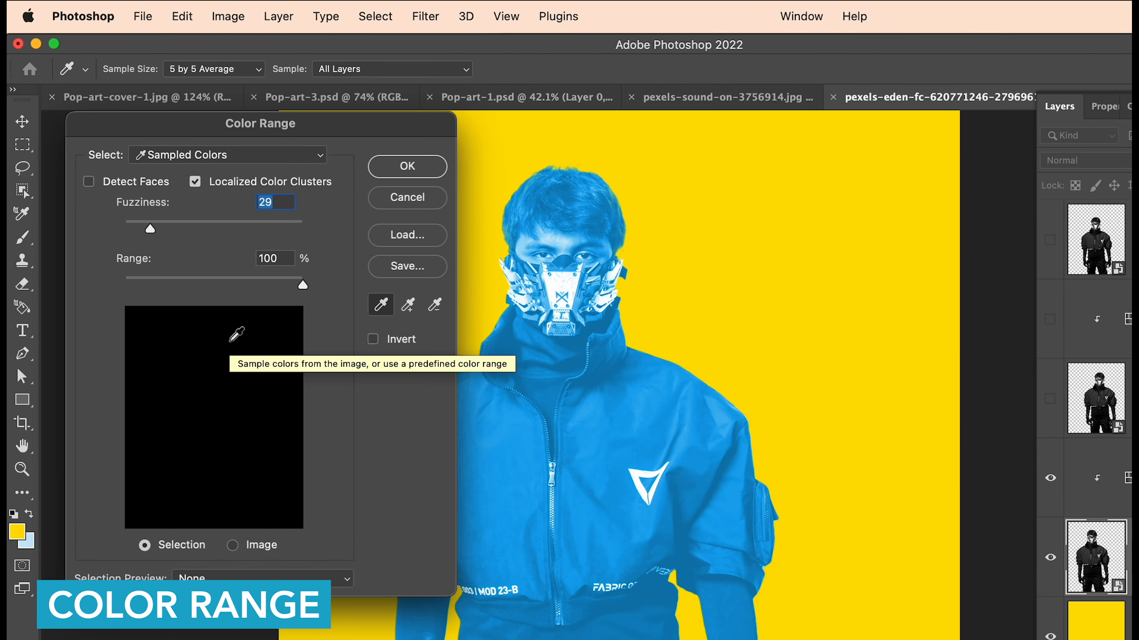
pyautogui.click(225, 368)
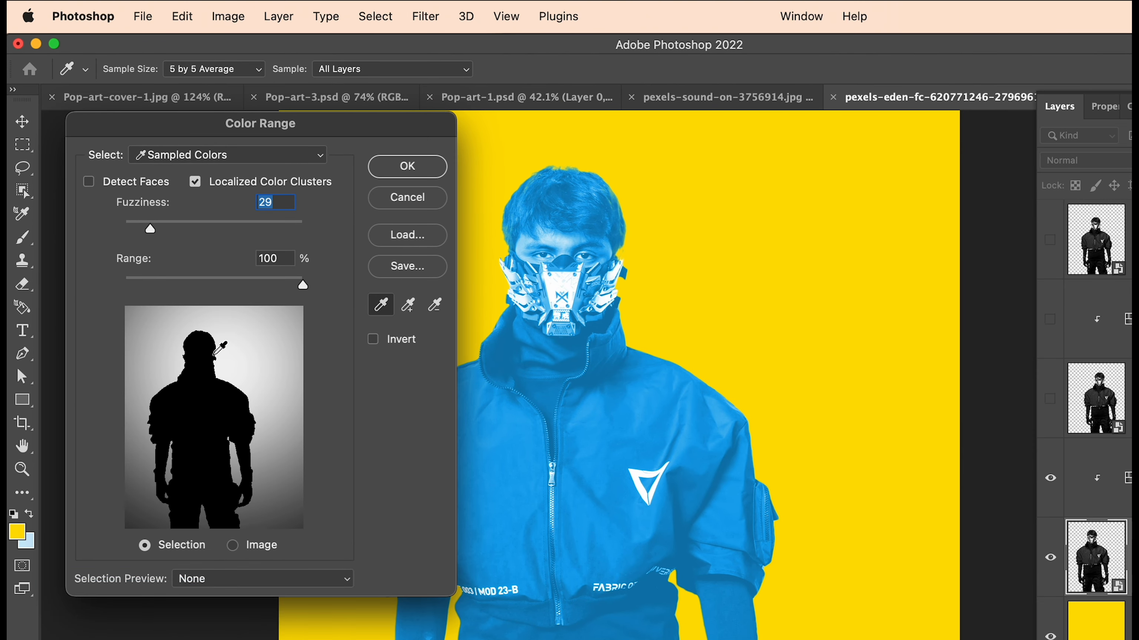
pyautogui.click(200, 346)
pyautogui.click(196, 344)
pyautogui.keyDown('shift'); pyautogui.click(198, 341); pyautogui.keyUp('shift')
pyautogui.keyDown('shift'); pyautogui.click(200, 341); pyautogui.keyUp('shift')
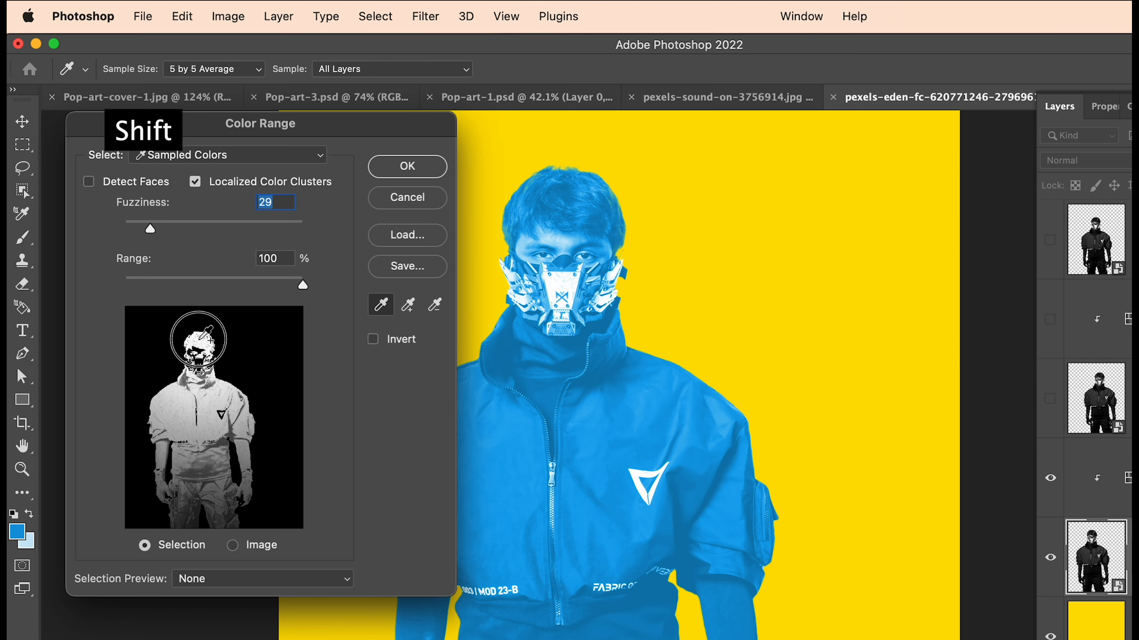
pyautogui.keyDown('shift'); pyautogui.click(204, 457); pyautogui.keyUp('shift')
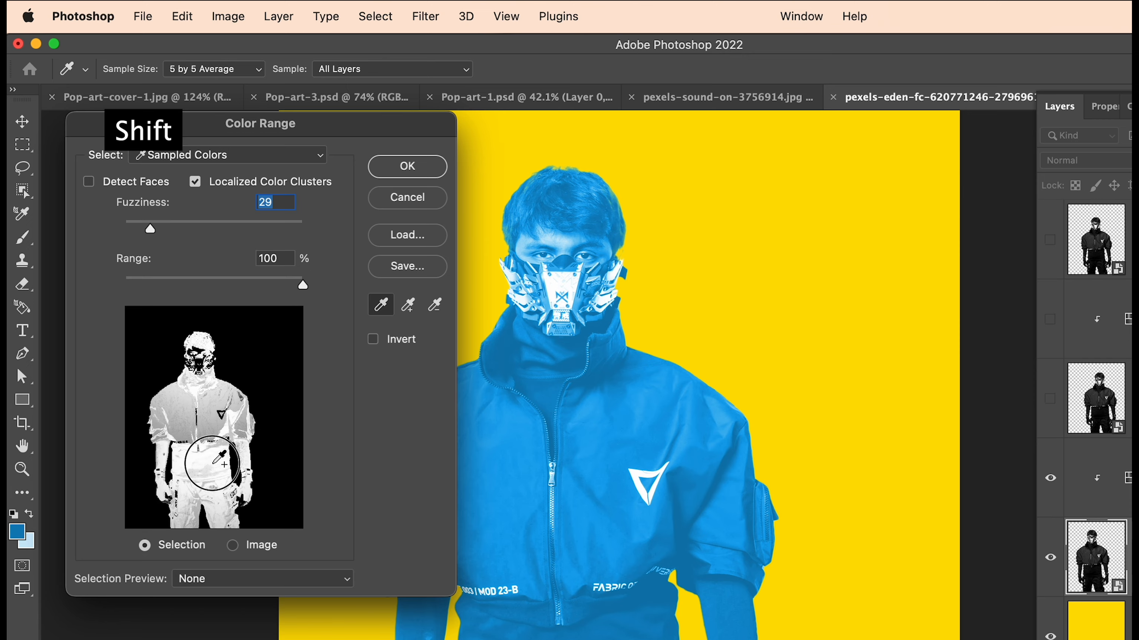
pyautogui.keyDown('shift'); pyautogui.click(209, 453); pyautogui.keyUp('shift')
pyautogui.keyDown('shift'); pyautogui.click(210, 441); pyautogui.keyUp('shift')
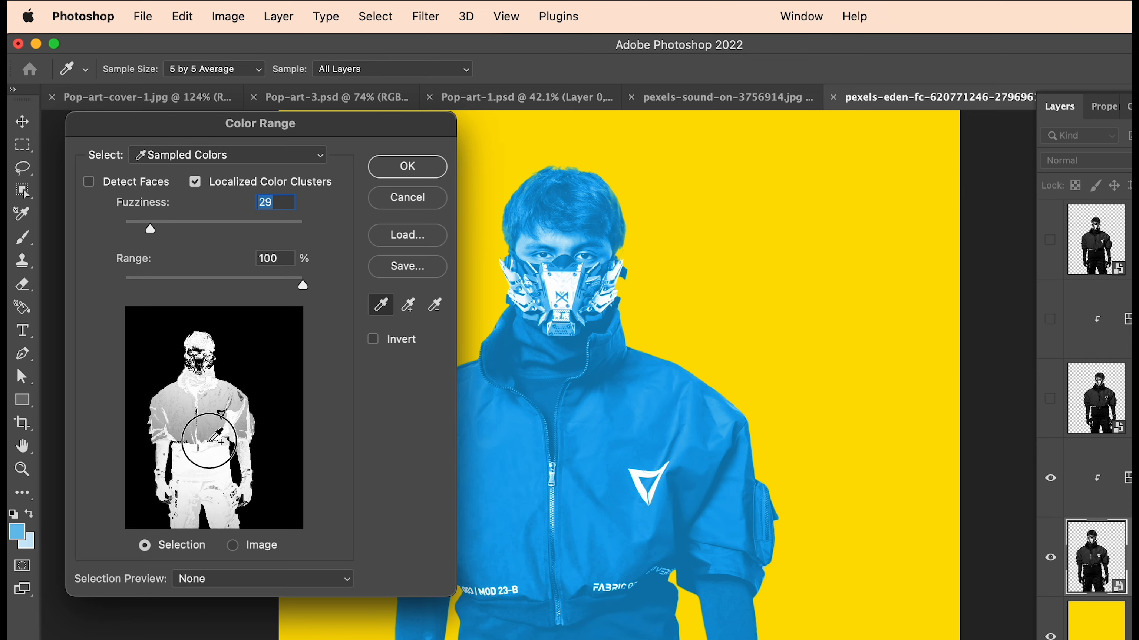
pyautogui.click(409, 173)
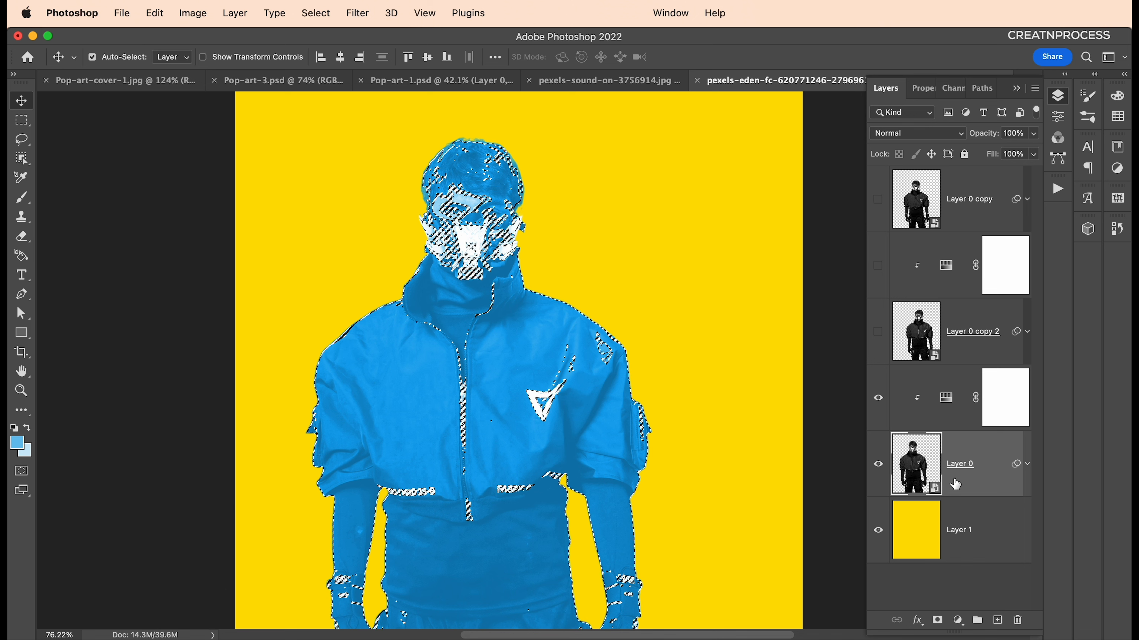
# Step: Turn the Color Range selection into a layer mask on Layer 0 so the yellow background shows through the blue figure
pyautogui.click(937, 621)
pyautogui.scroll(-3, 525, 373)
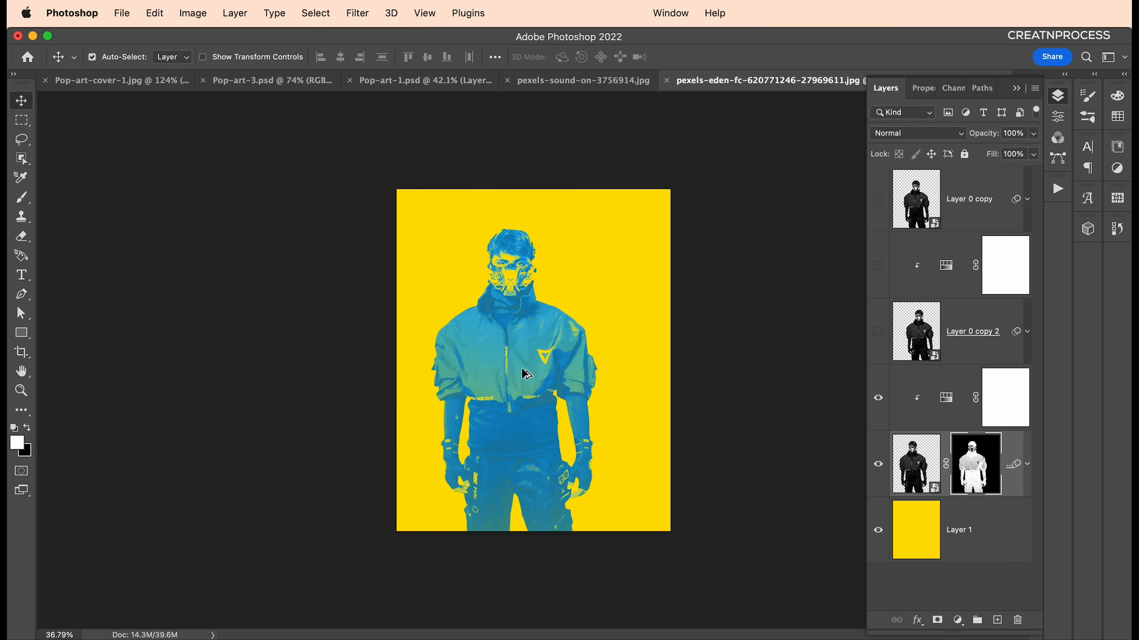
pyautogui.scroll(3, 510, 260)
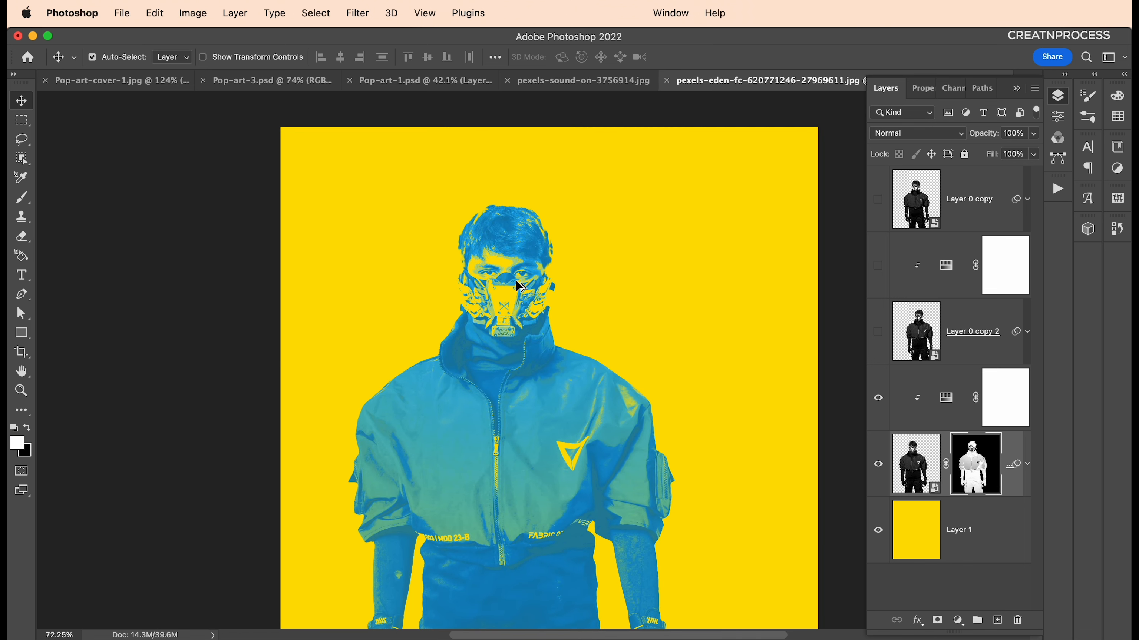
pyautogui.scroll(1, 520, 286)
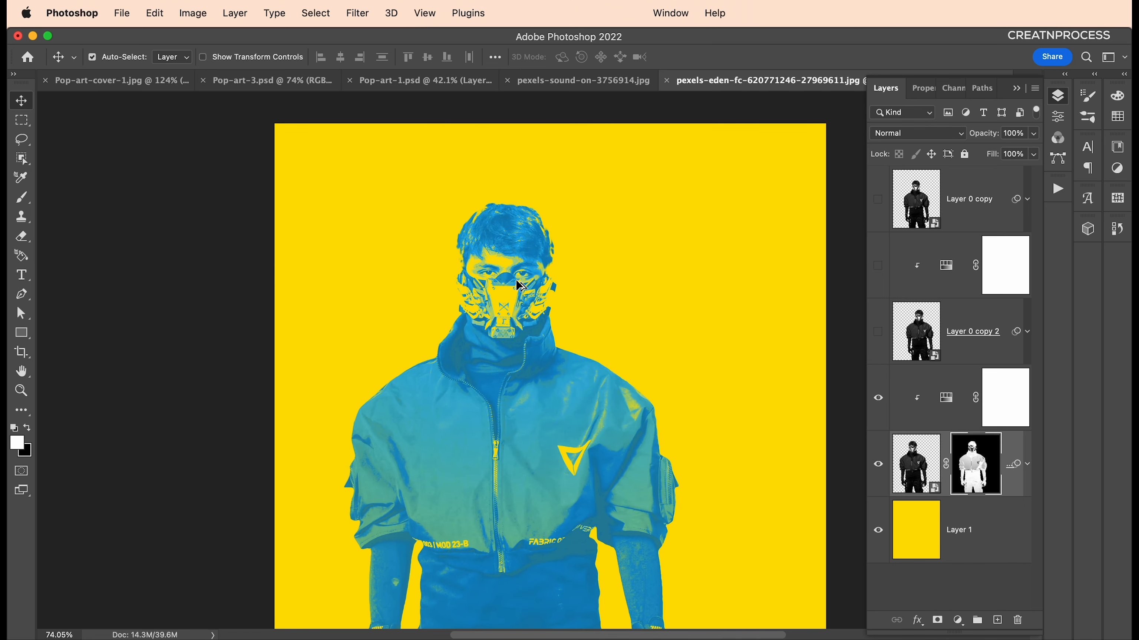
# Step: Hide Layer 0, and show and select Layer 0 copy 2 to isolate that figure against the yellow background
pyautogui.click(921, 334)
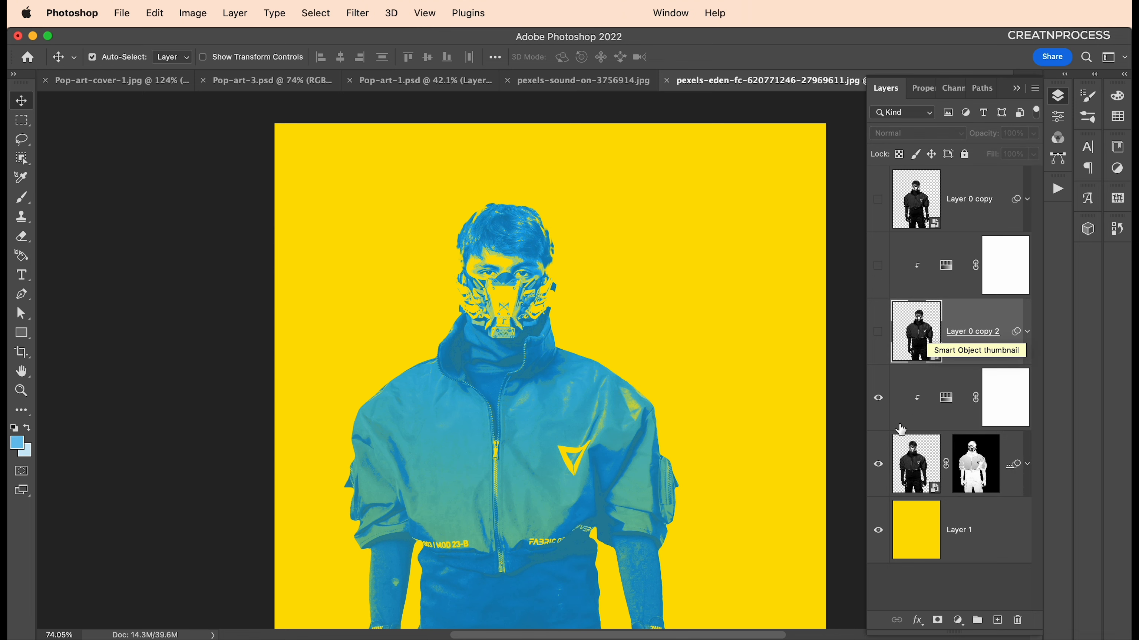
pyautogui.click(878, 464)
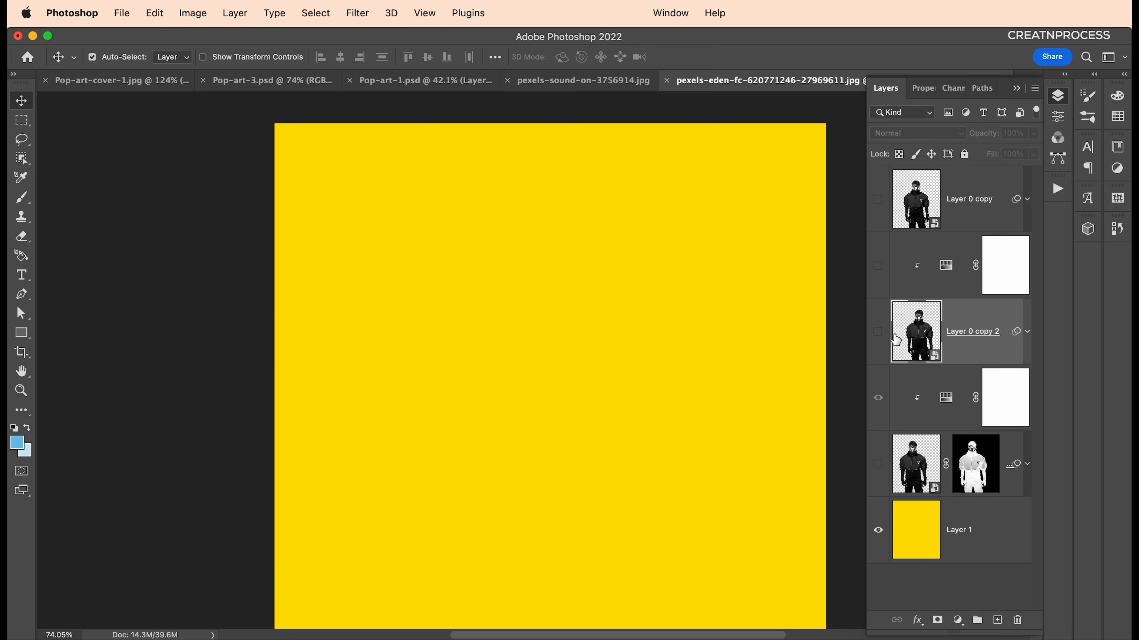
pyautogui.click(879, 333)
pyautogui.scroll(-2, 583, 341)
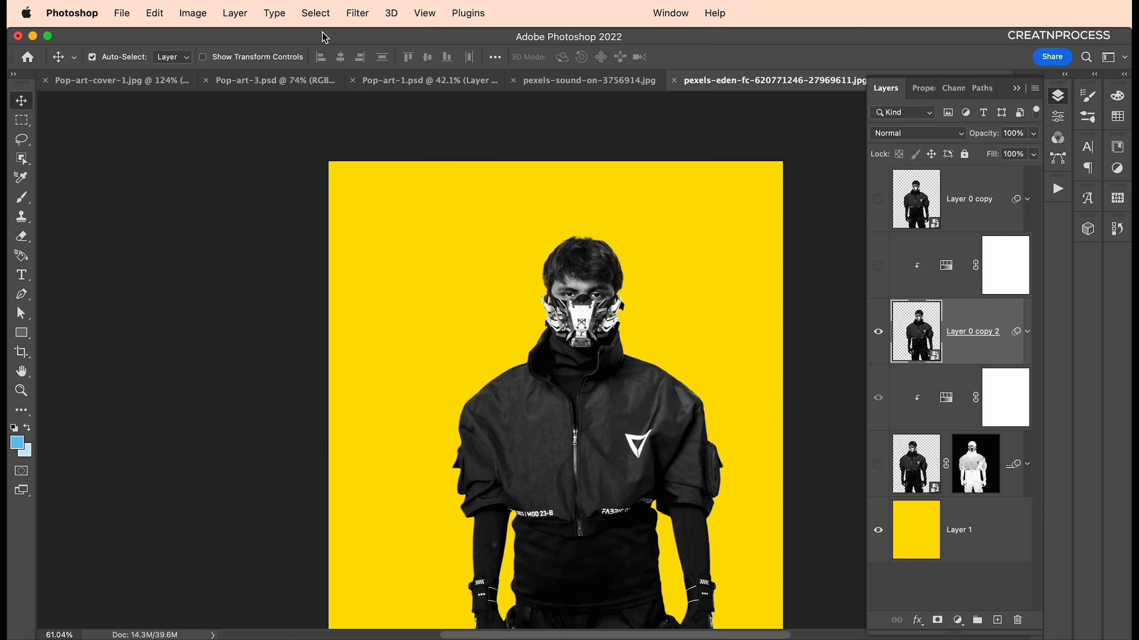
# Step: Select the dark tones of Layer 0 copy 2's head, jacket and waist with Color Range, and mask the layer with that selection
pyautogui.click(317, 13)
pyautogui.click(340, 161)
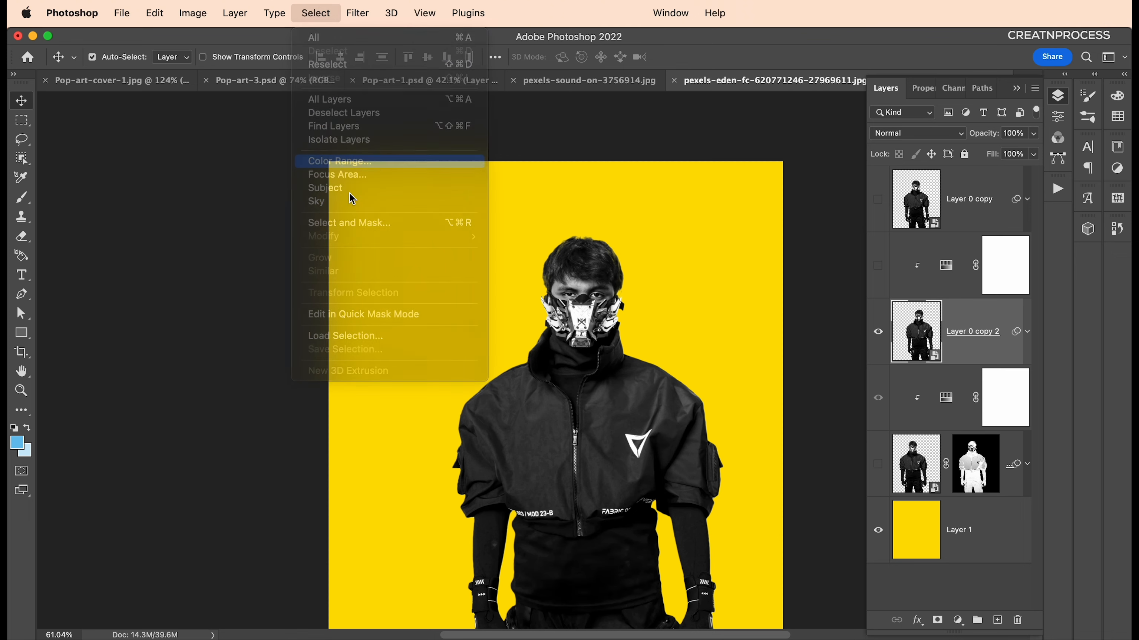
pyautogui.click(193, 284)
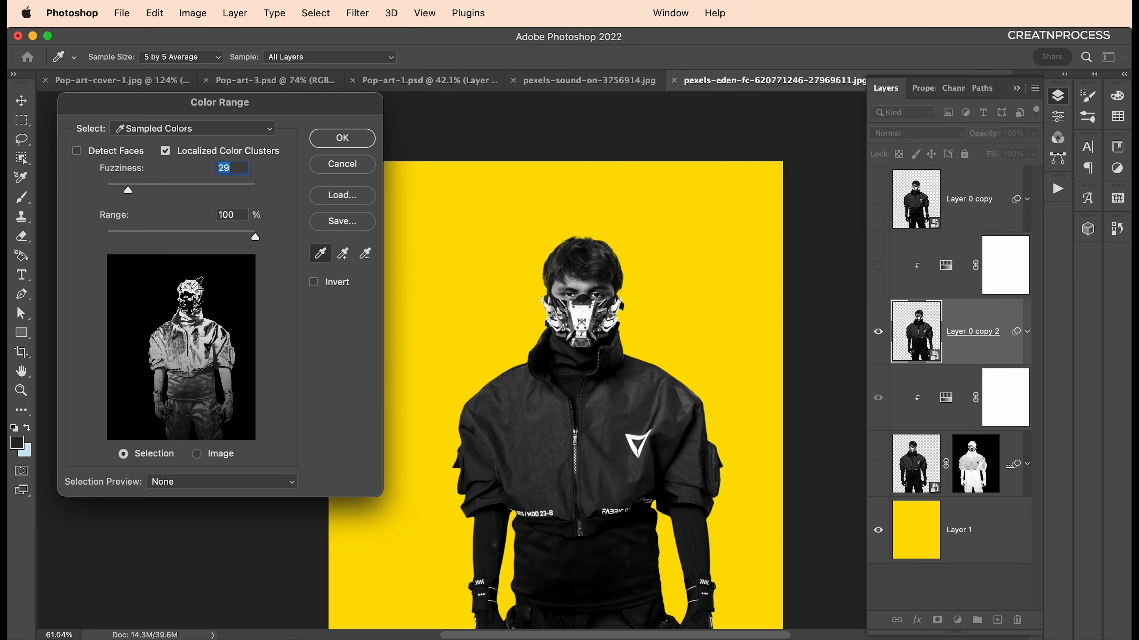
pyautogui.keyDown('shift'); pyautogui.click(187, 286); pyautogui.keyUp('shift')
pyautogui.keyDown('shift'); pyautogui.click(191, 327); pyautogui.keyUp('shift')
pyautogui.keyDown('shift'); pyautogui.click(191, 381); pyautogui.keyUp('shift')
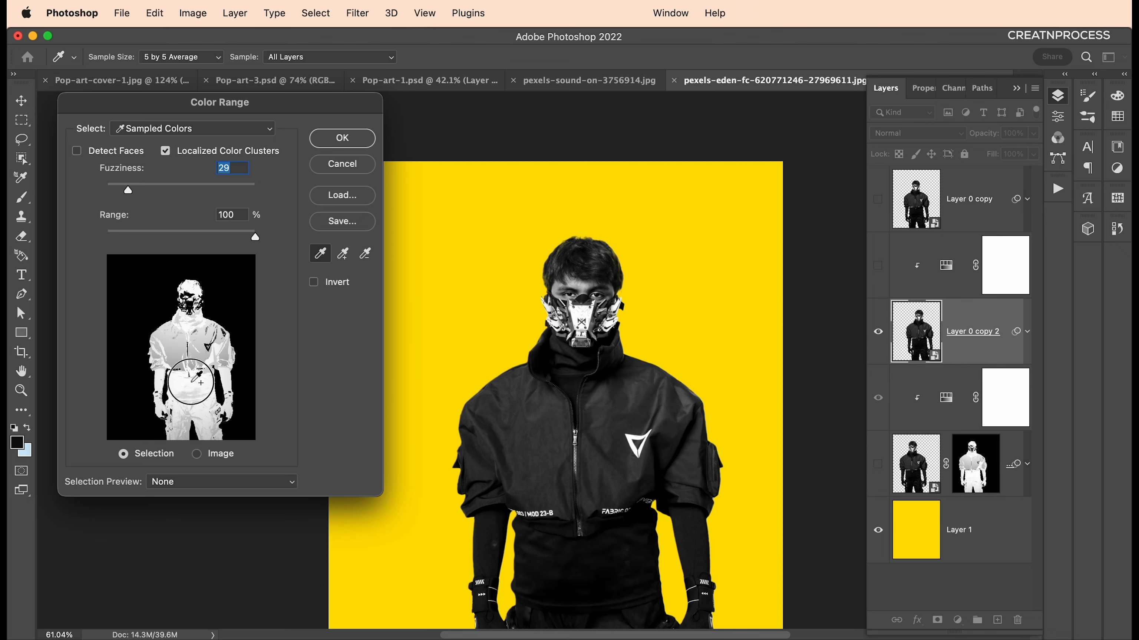
pyautogui.keyDown('shift'); pyautogui.click(193, 376); pyautogui.keyUp('shift')
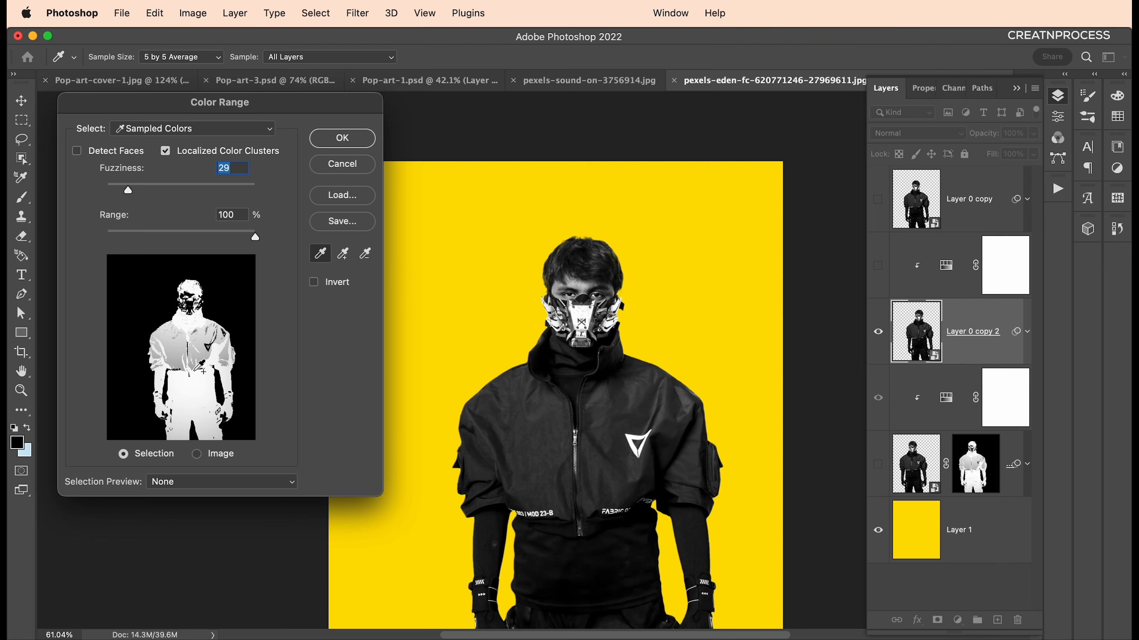
pyautogui.click(342, 139)
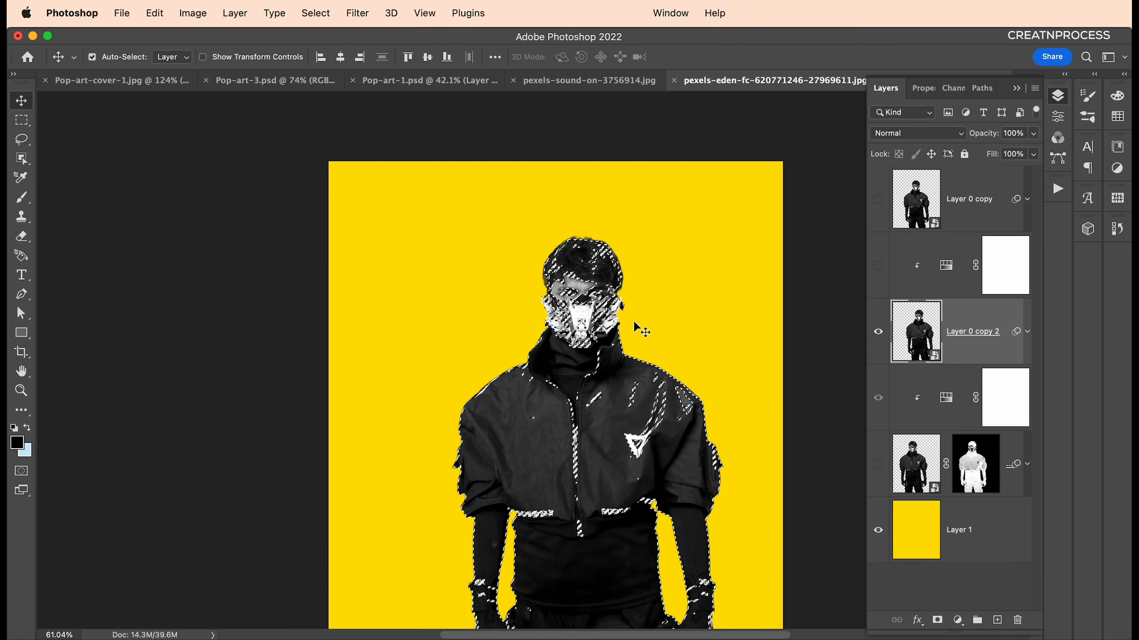
pyautogui.click(937, 620)
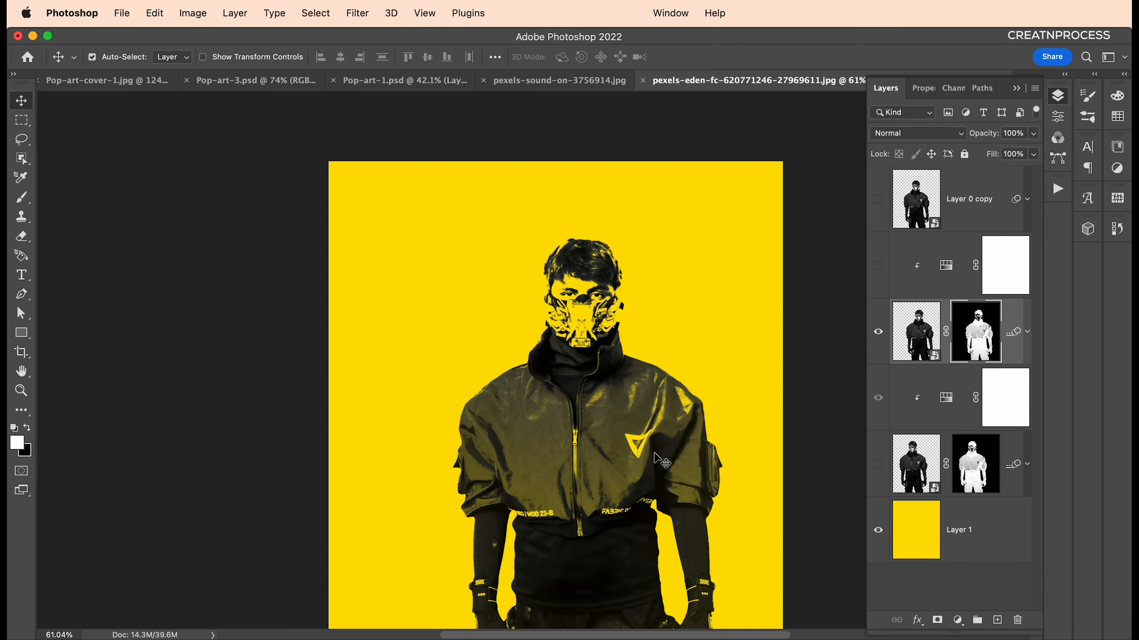
# Step: Show the magenta figure's Hue/Saturation adjustment, Layer 0 and Layer 0 copy again to bring back all three figures
pyautogui.click(878, 265)
pyautogui.click(878, 464)
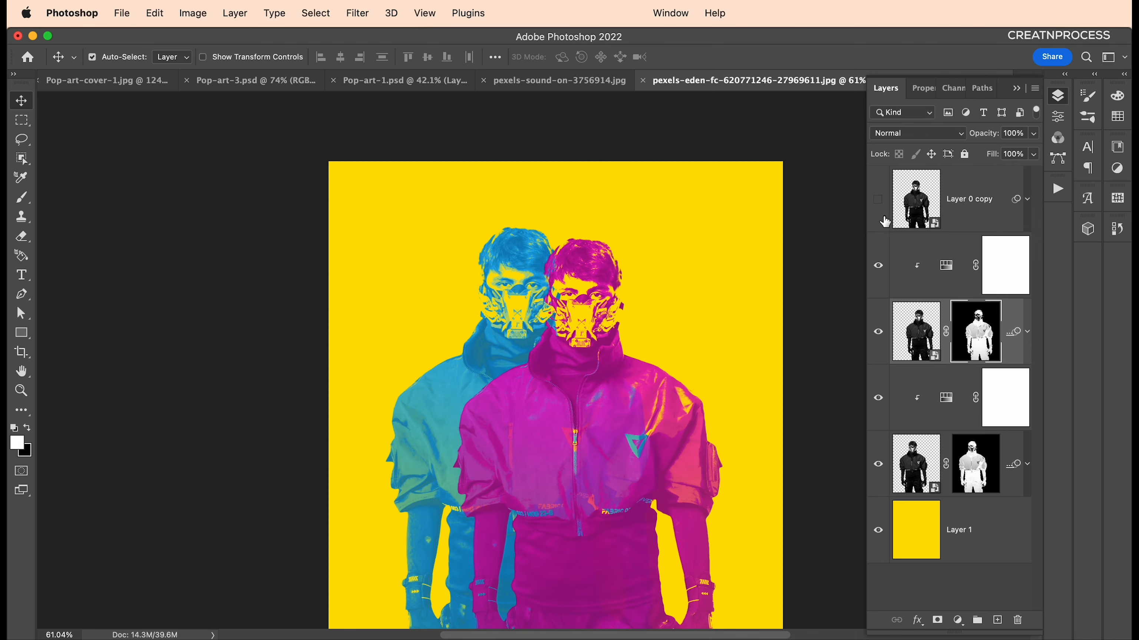
pyautogui.click(878, 198)
pyautogui.scroll(3, 573, 346)
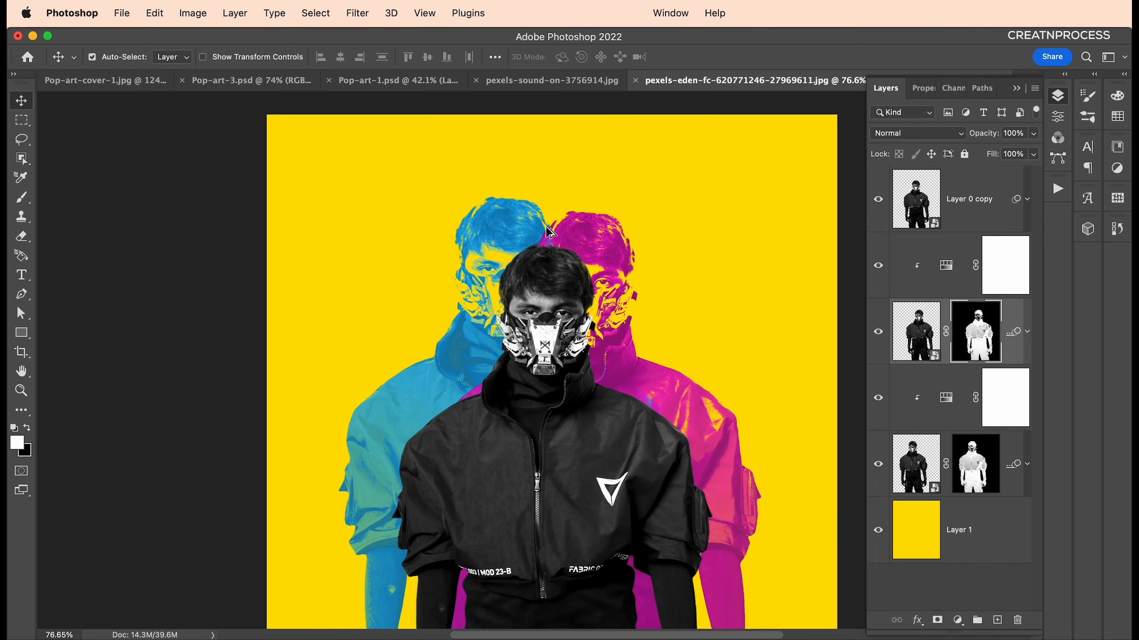
# Step: Paint white on the magenta figure's mask with a softer 45 px brush to restore its missing hair edges
pyautogui.scroll(4, 550, 233)
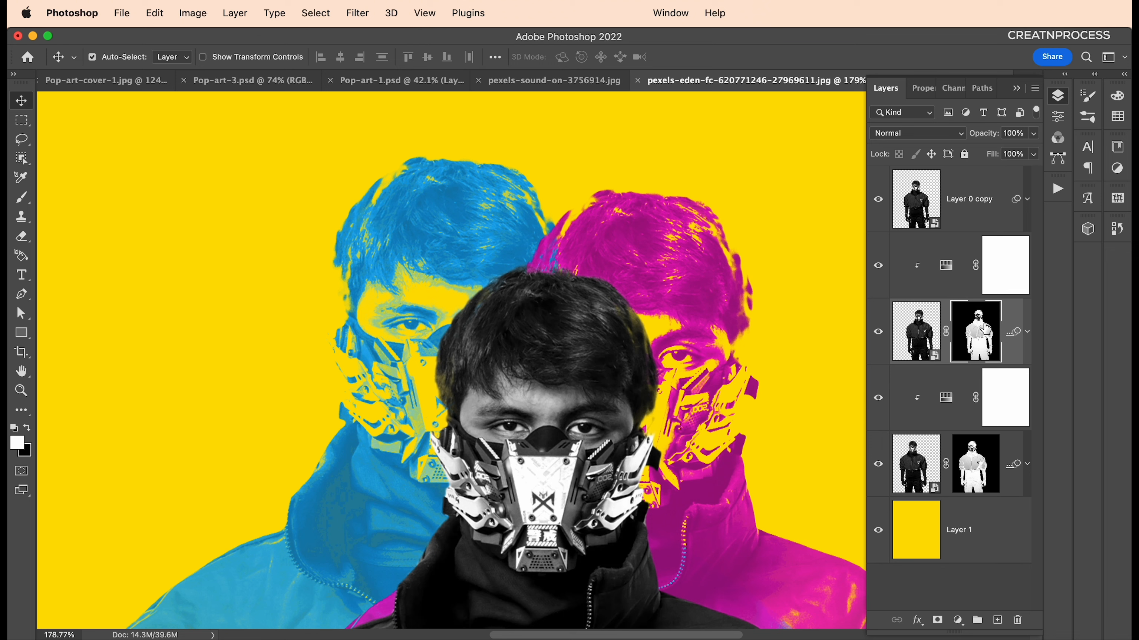
pyautogui.press('b')
pyautogui.press('x')
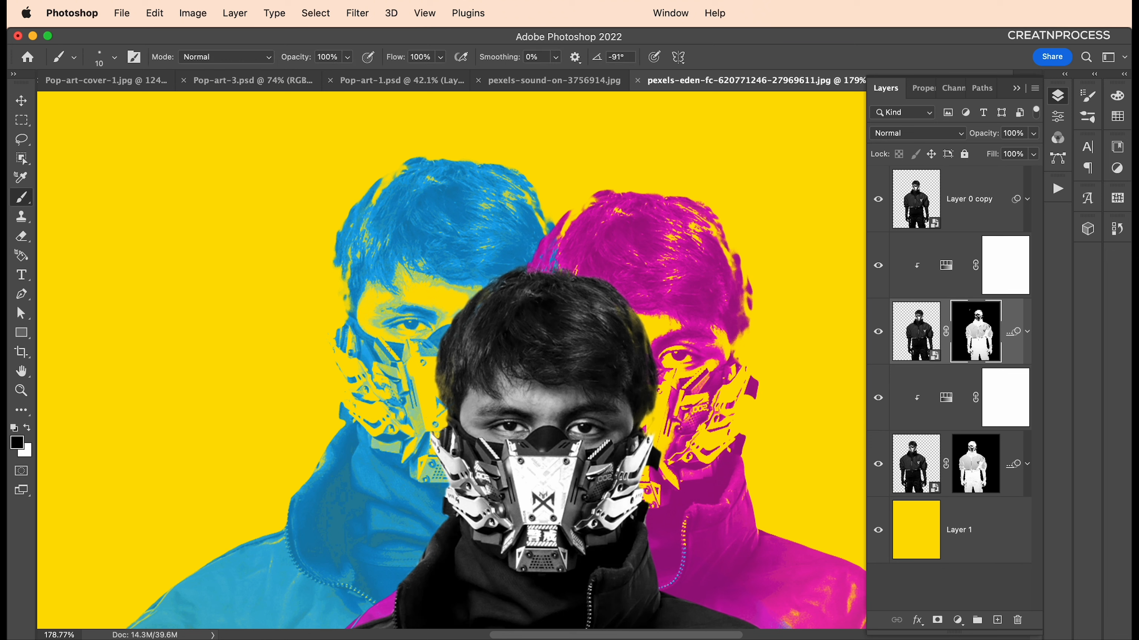
pyautogui.press('x')
pyautogui.moveTo(603, 227)
pyautogui.mouseDown()
pyautogui.moveTo(587, 202)
pyautogui.moveTo(597, 201)
pyautogui.moveTo(572, 217)
pyautogui.moveTo(592, 193)
pyautogui.moveTo(567, 211)
pyautogui.mouseUp()
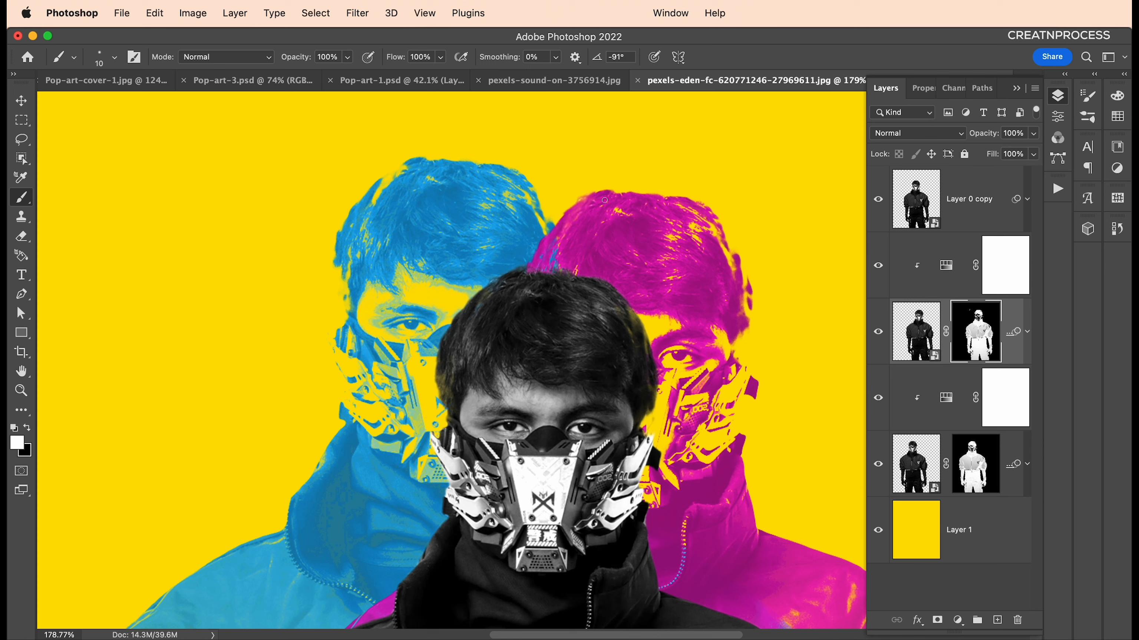
pyautogui.press(']')
pyautogui.rightClick(627, 198)
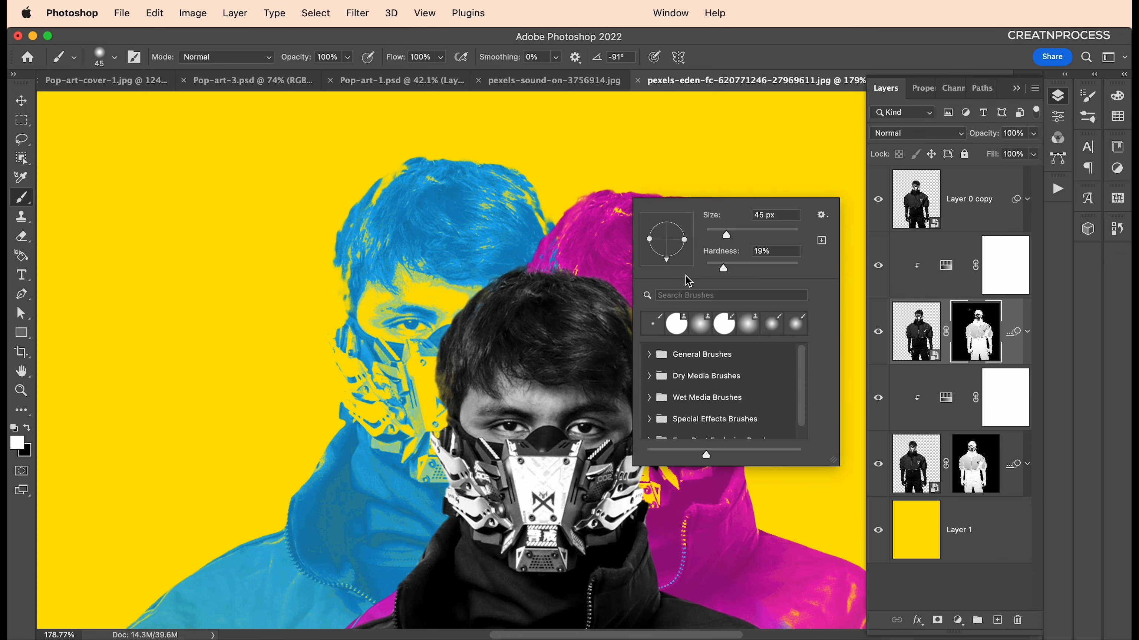
pyautogui.moveTo(722, 266); pyautogui.dragTo(707, 267)
pyautogui.moveTo(629, 201)
pyautogui.mouseDown()
pyautogui.moveTo(719, 209)
pyautogui.moveTo(750, 274)
pyautogui.moveTo(709, 279)
pyautogui.moveTo(620, 199)
pyautogui.moveTo(720, 302)
pyautogui.moveTo(740, 333)
pyautogui.moveTo(724, 350)
pyautogui.moveTo(726, 310)
pyautogui.mouseUp()
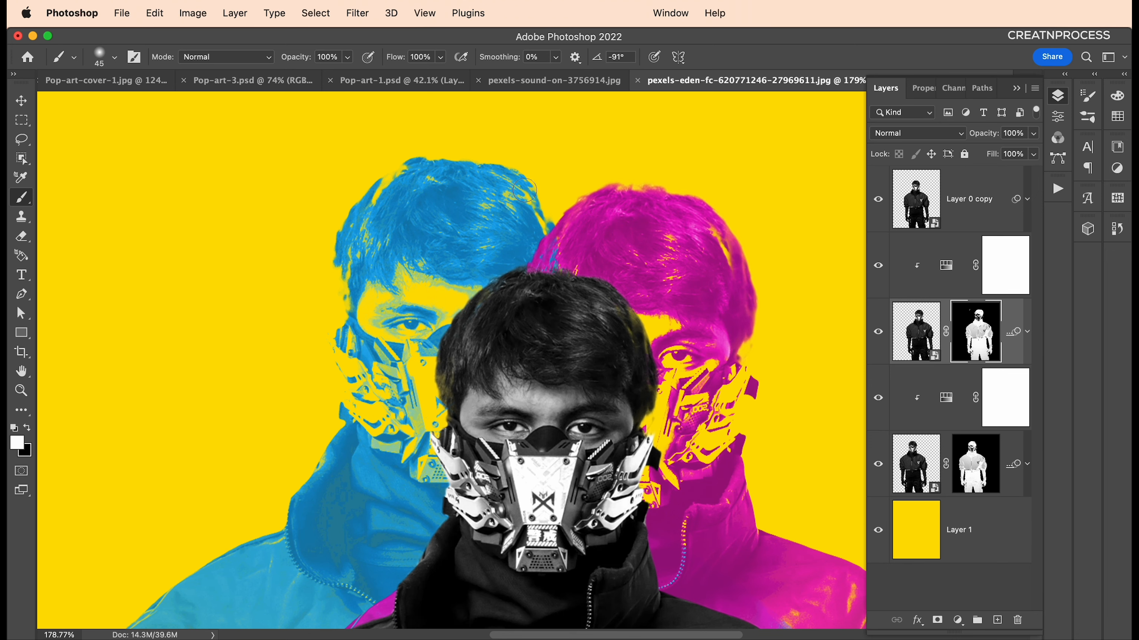
# Step: Paint white on Layer 0's mask along the blue figure's hair to fill its missing outer edges
pyautogui.click(976, 452)
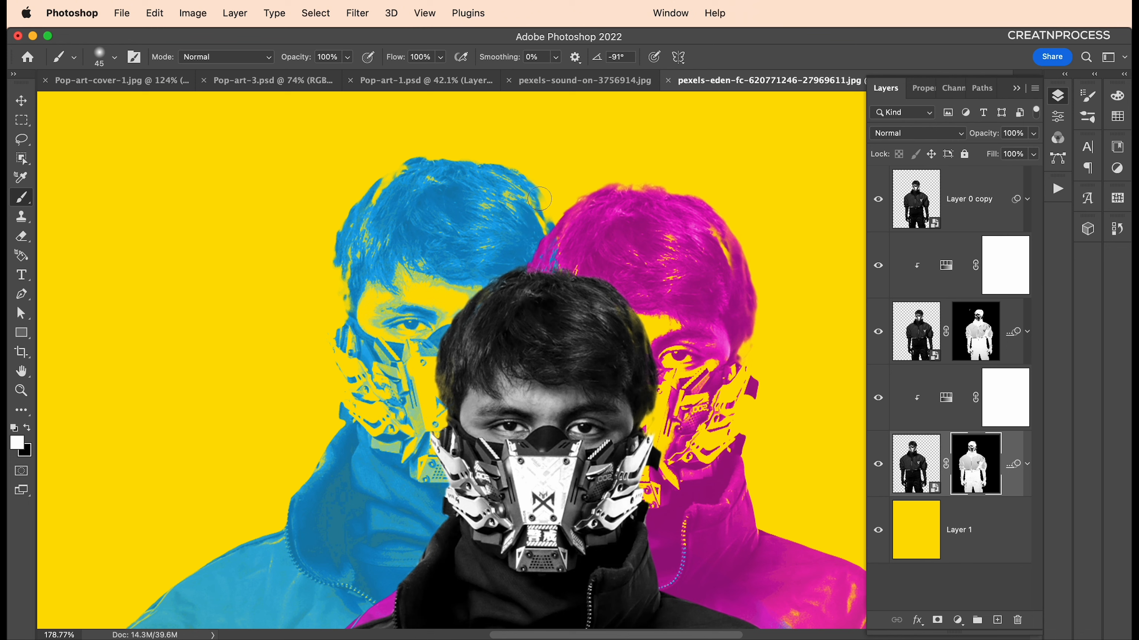
pyautogui.moveTo(500, 183)
pyautogui.mouseDown()
pyautogui.moveTo(378, 172)
pyautogui.moveTo(407, 164)
pyautogui.moveTo(370, 200)
pyautogui.moveTo(337, 305)
pyautogui.mouseUp()
pyautogui.scroll(-10, 525, 251)
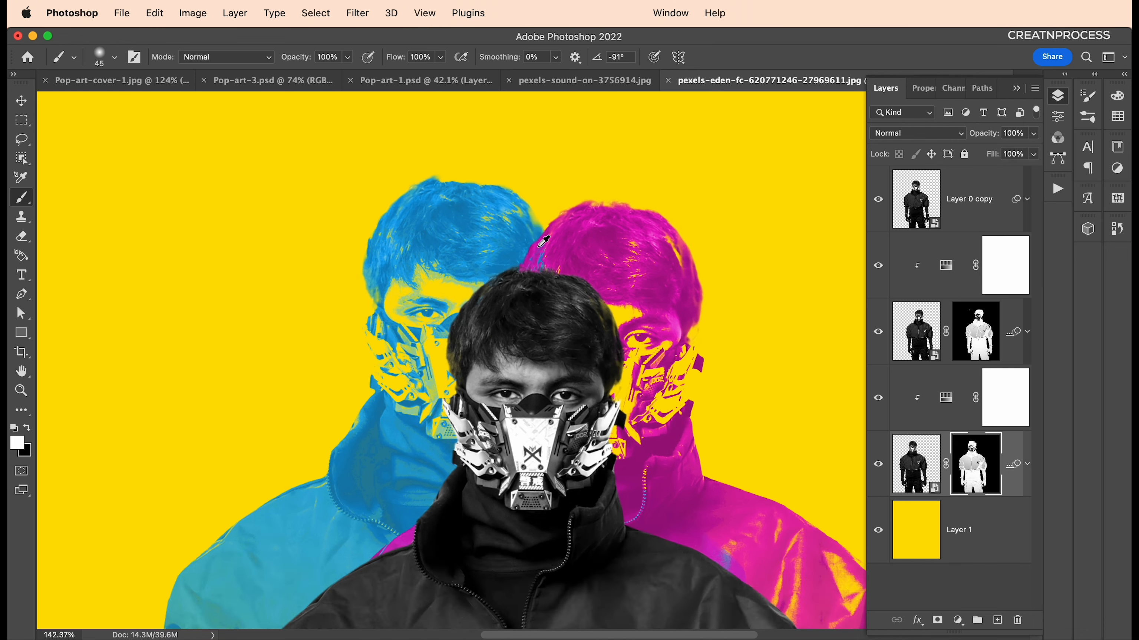
# Step: Compare the masked figures with the finished artwork in Pop-art-3.psd, and return to the masked man's document
pyautogui.click(26, 98)
pyautogui.scroll(4, 641, 532)
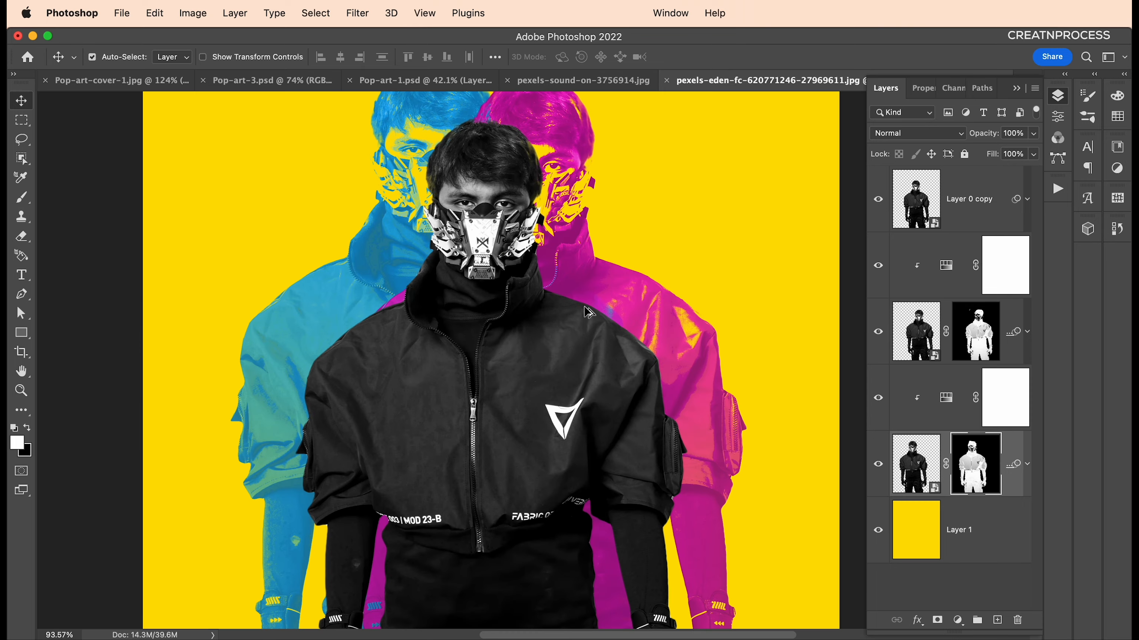
pyautogui.click(278, 89)
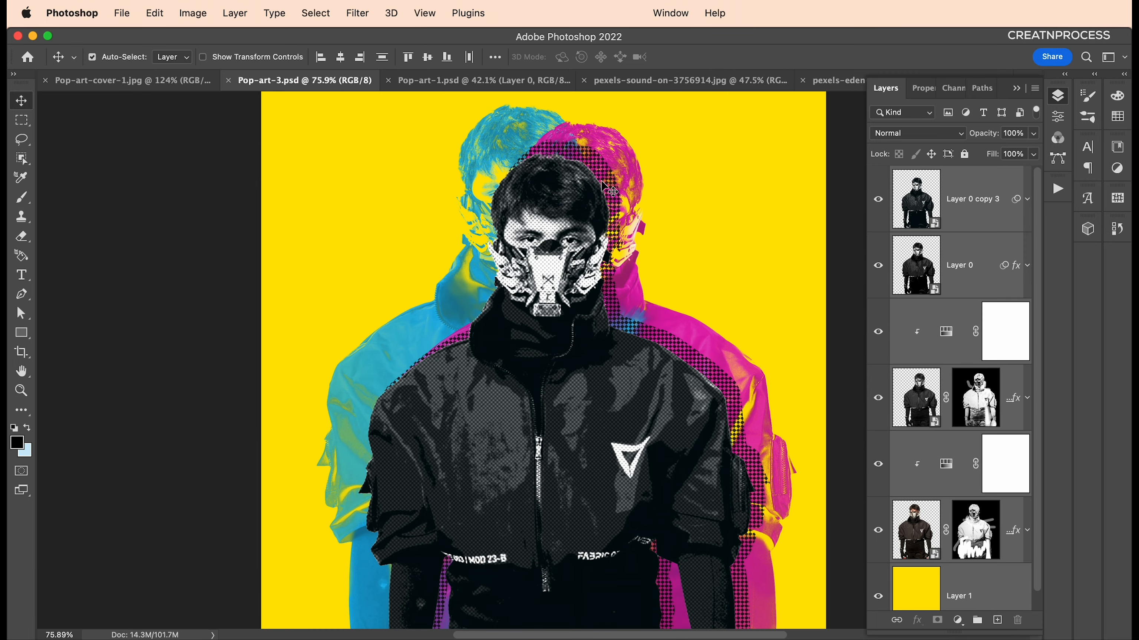
pyautogui.click(837, 81)
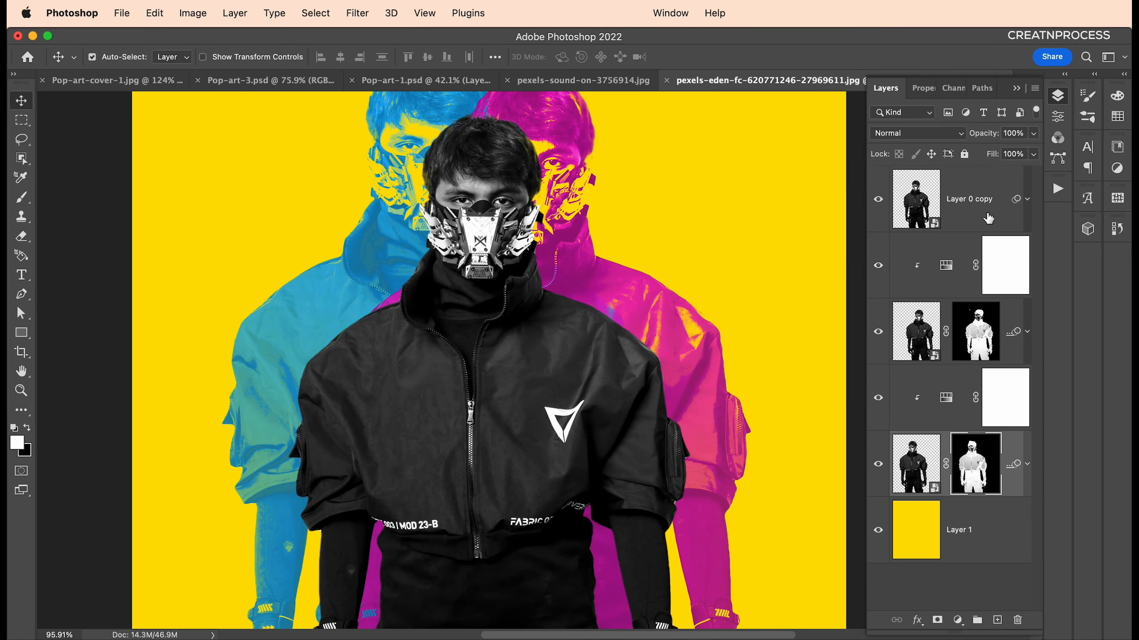
# Step: Duplicate Layer 0 copy, and transform the original underneath so it extends slightly above and to the right of the front figure
pyautogui.click(994, 226)
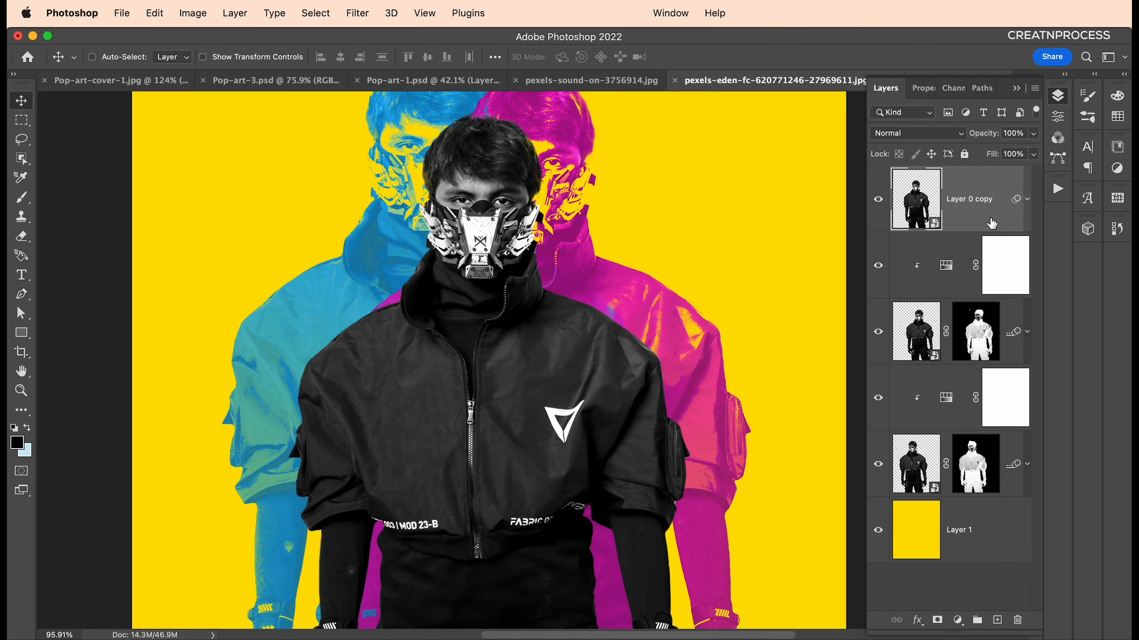
pyautogui.press('super+j')
pyautogui.click(929, 286)
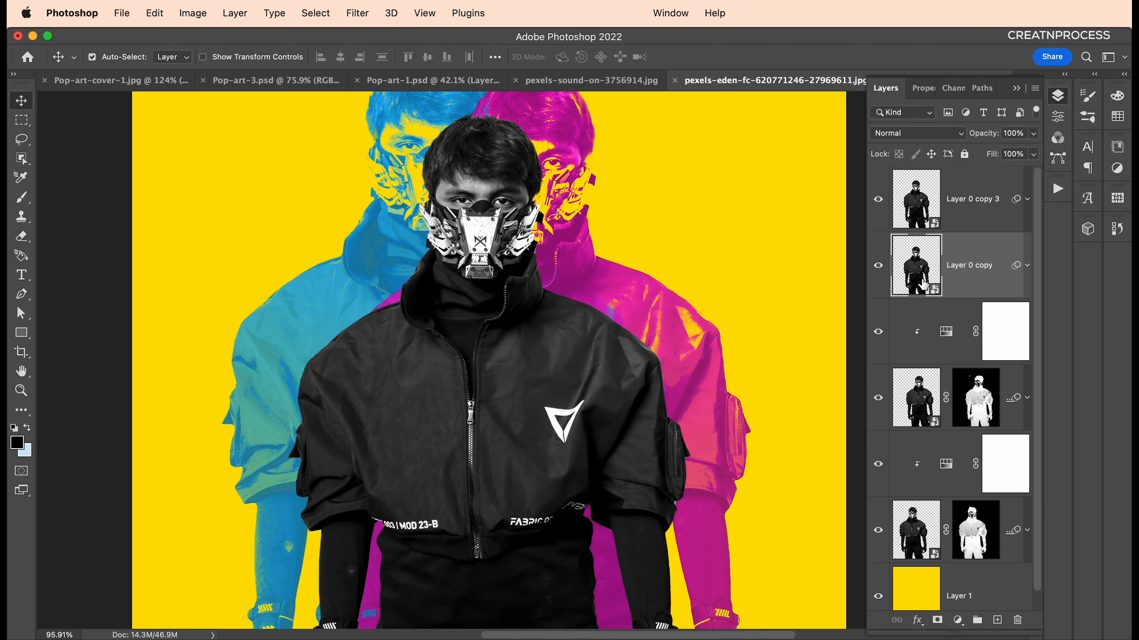
pyautogui.press('super+t')
pyautogui.click(589, 299)
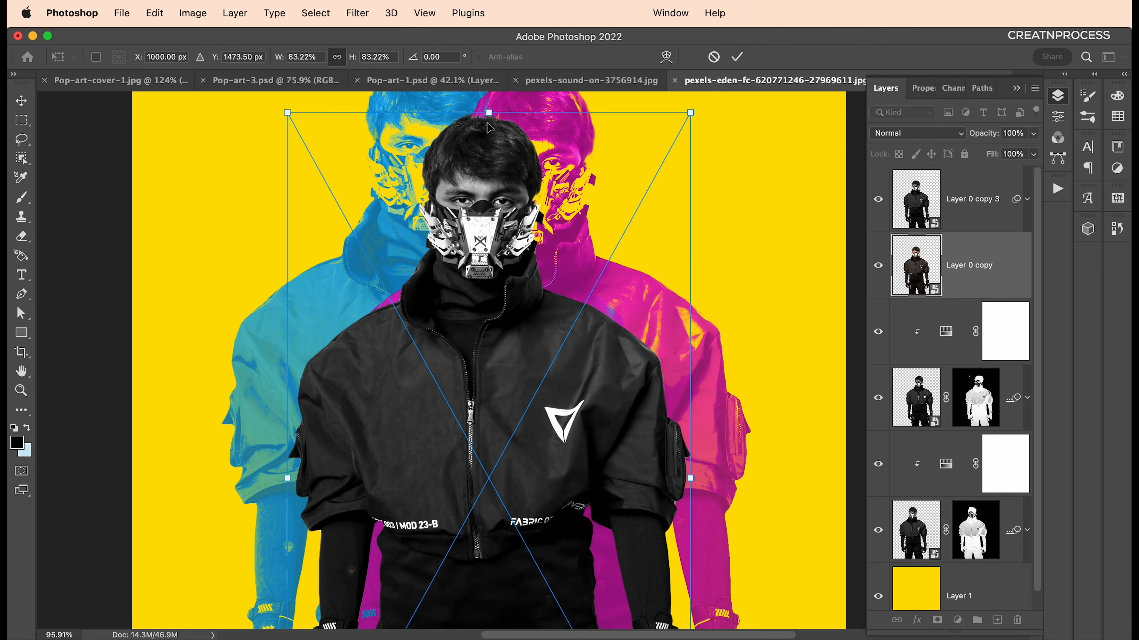
pyautogui.moveTo(490, 113); pyautogui.dragTo(493, 88)
pyautogui.scroll(-3, 609, 192)
pyautogui.press('Return')
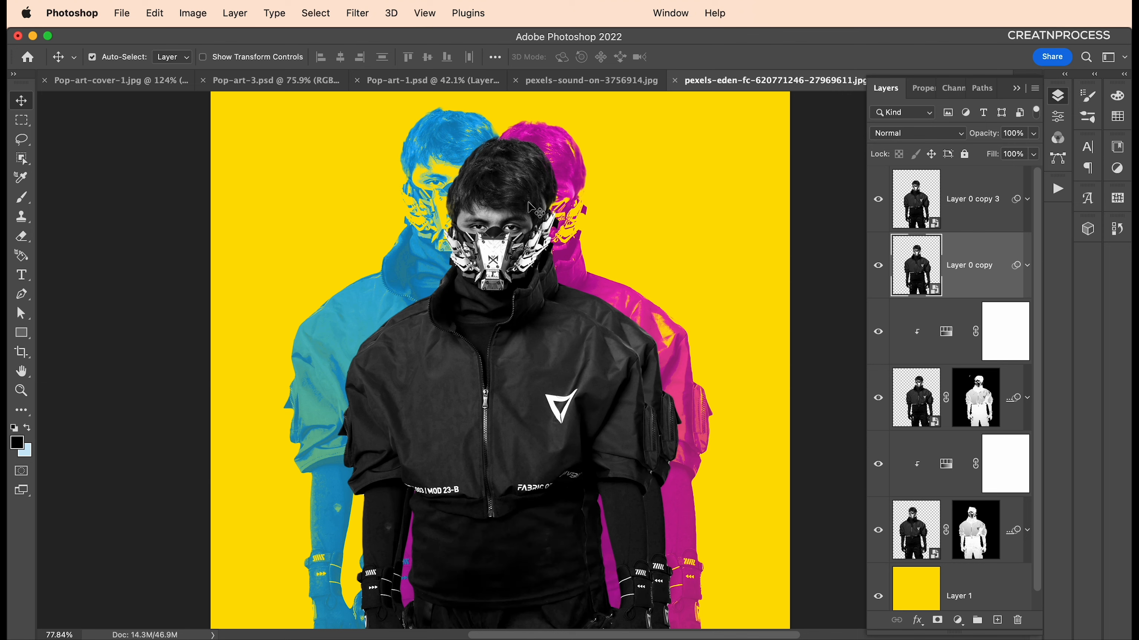
# Step: Add a Pattern Overlay to Layer 0 copy using the black-and-transparent checkerboard pattern at a 45° angle
pyautogui.doubleClick(999, 284)
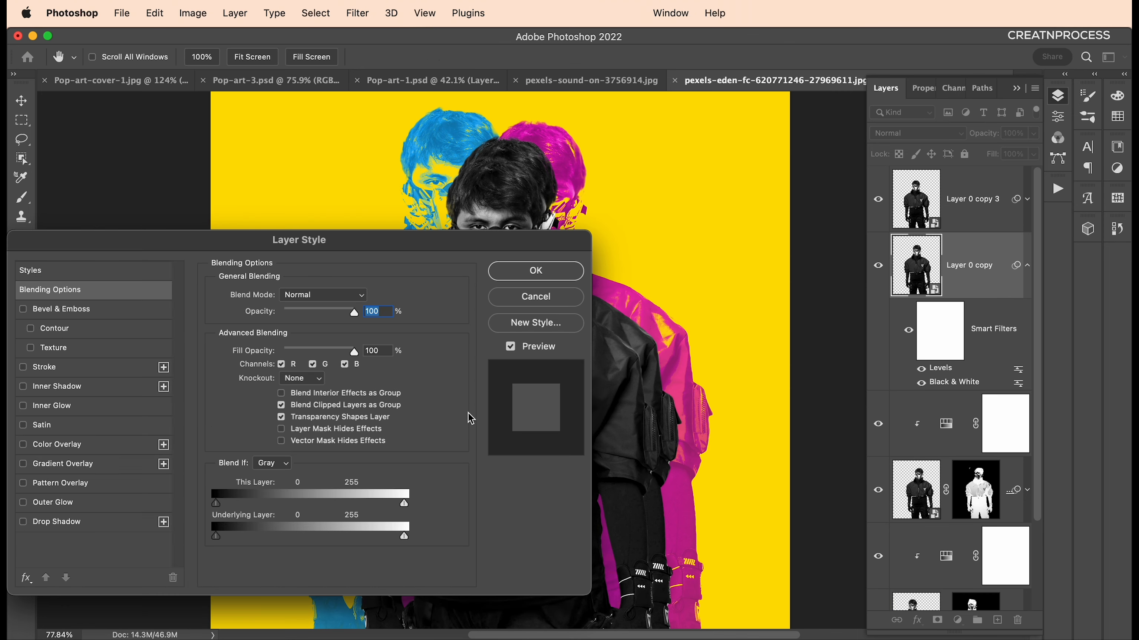
pyautogui.click(65, 483)
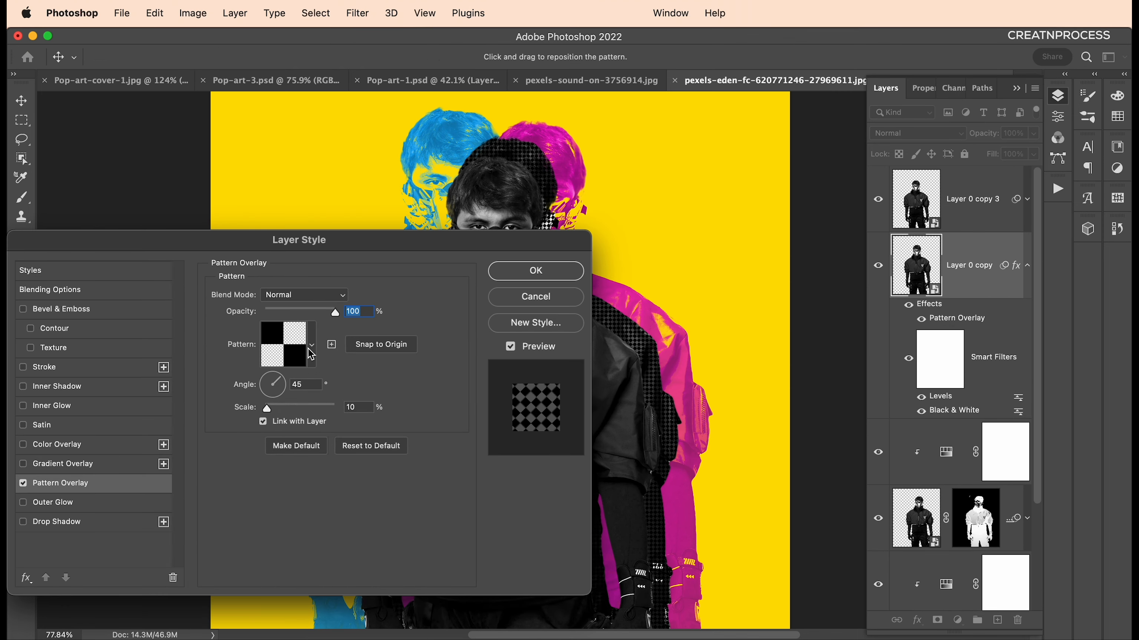
pyautogui.moveTo(353, 263); pyautogui.dragTo(201, 291)
pyautogui.click(158, 374)
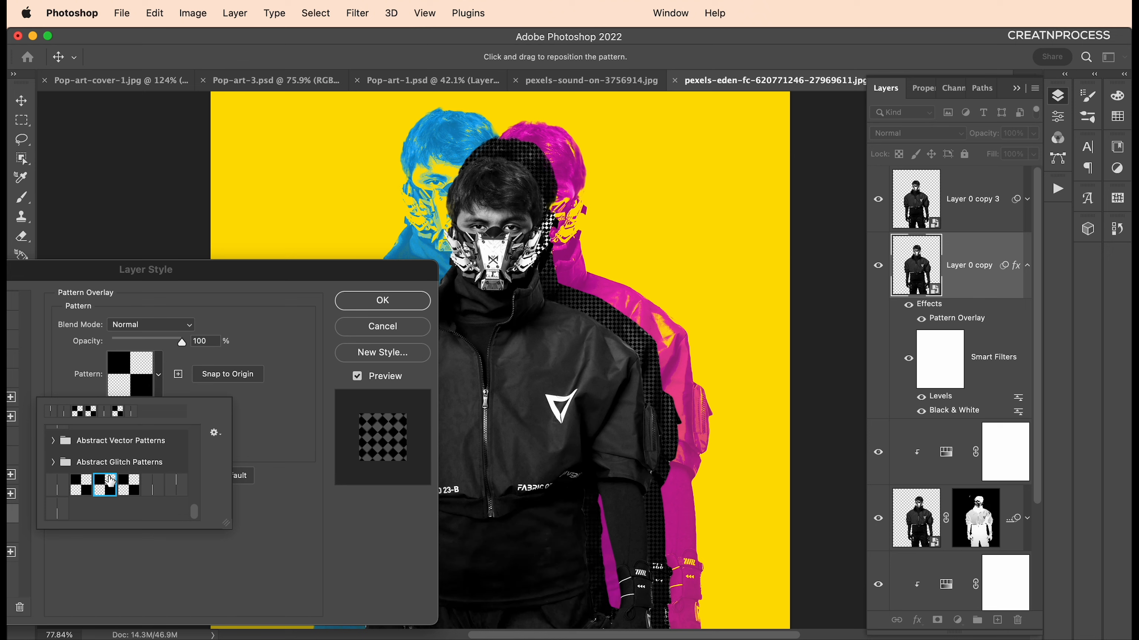
pyautogui.click(262, 372)
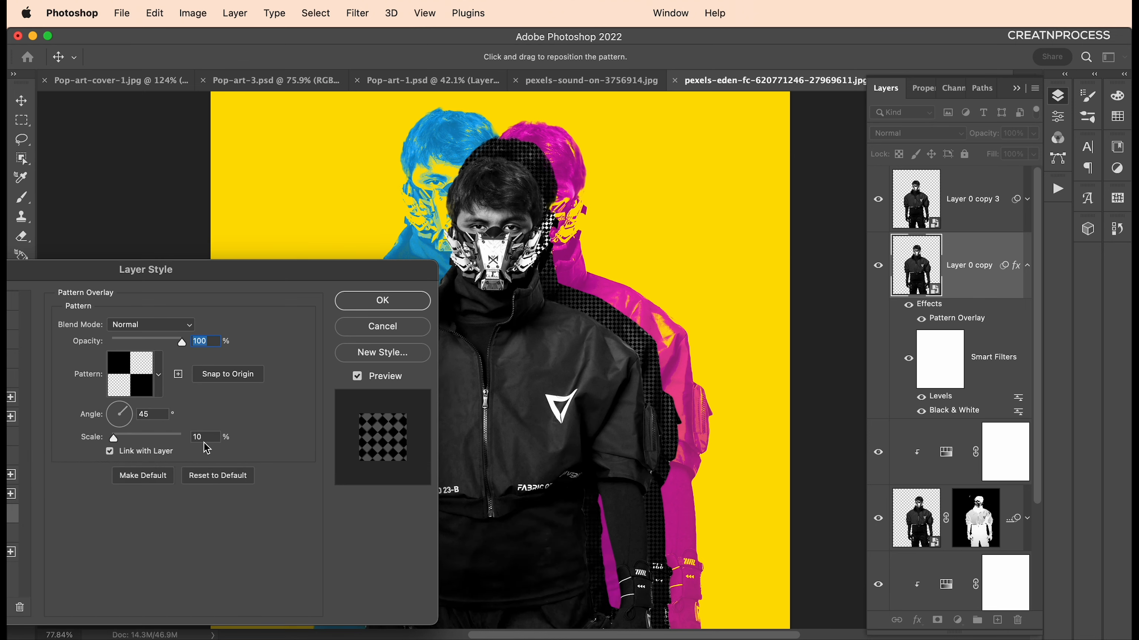
# Step: Try smaller and larger scales for the checkerboard overlay, set it to 10%, and apply the layer style
pyautogui.doubleClick(204, 438)
pyautogui.write('2')
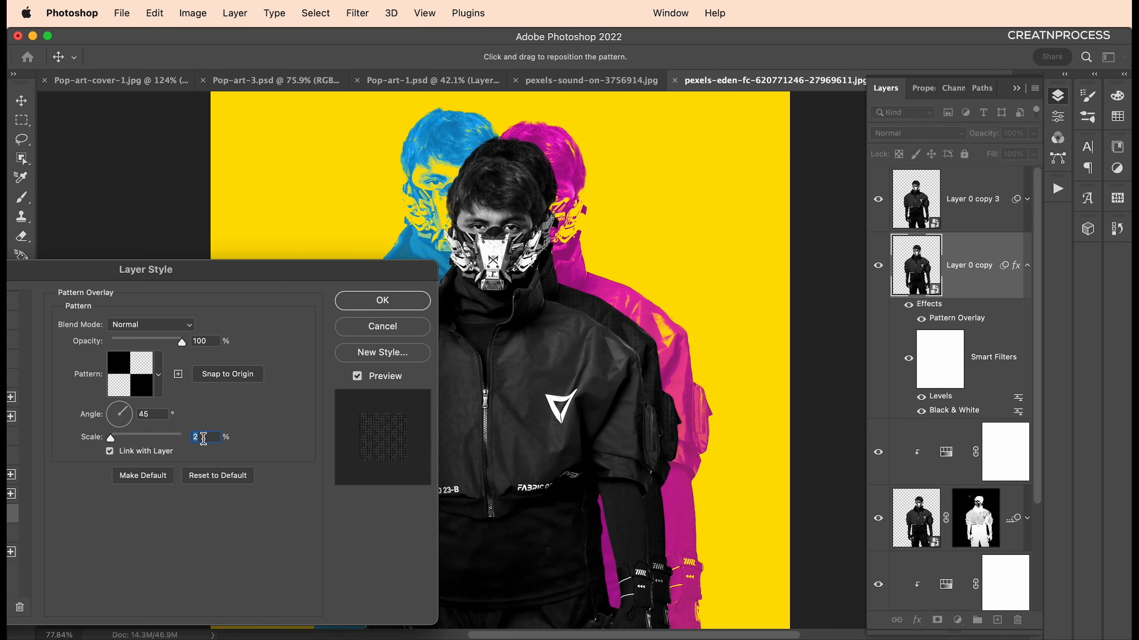
pyautogui.hotkey('shift', 'Up')
pyautogui.hotkey('shift', 'Up')
pyautogui.hotkey('shift', 'Up')
pyautogui.press('Down')
pyautogui.press('Down')
pyautogui.press('Down')
pyautogui.press('Down')
pyautogui.press('Down')
pyautogui.press('Down')
pyautogui.press('Down')
pyautogui.press('Down')
pyautogui.press('Down')
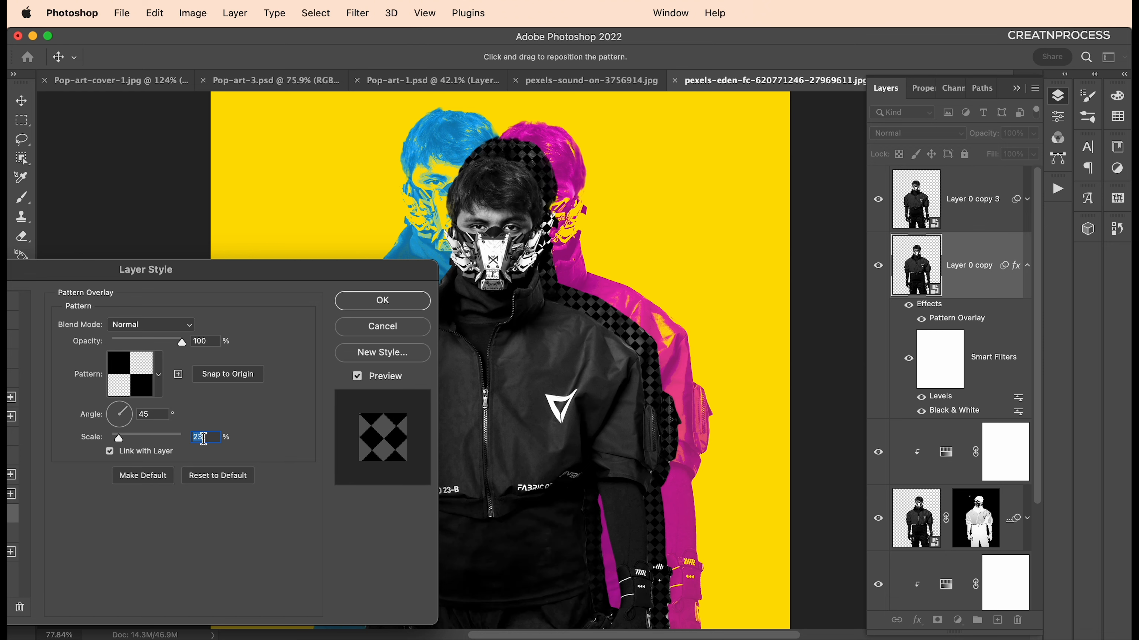
pyautogui.press('Down')
pyautogui.press('Down')
pyautogui.press('Down')
pyautogui.press('Down')
pyautogui.press('Down')
pyautogui.press('Down')
pyautogui.press('Down')
pyautogui.press('Down')
pyautogui.press('Down')
pyautogui.press('Down')
pyautogui.press('Down')
pyautogui.press('Down')
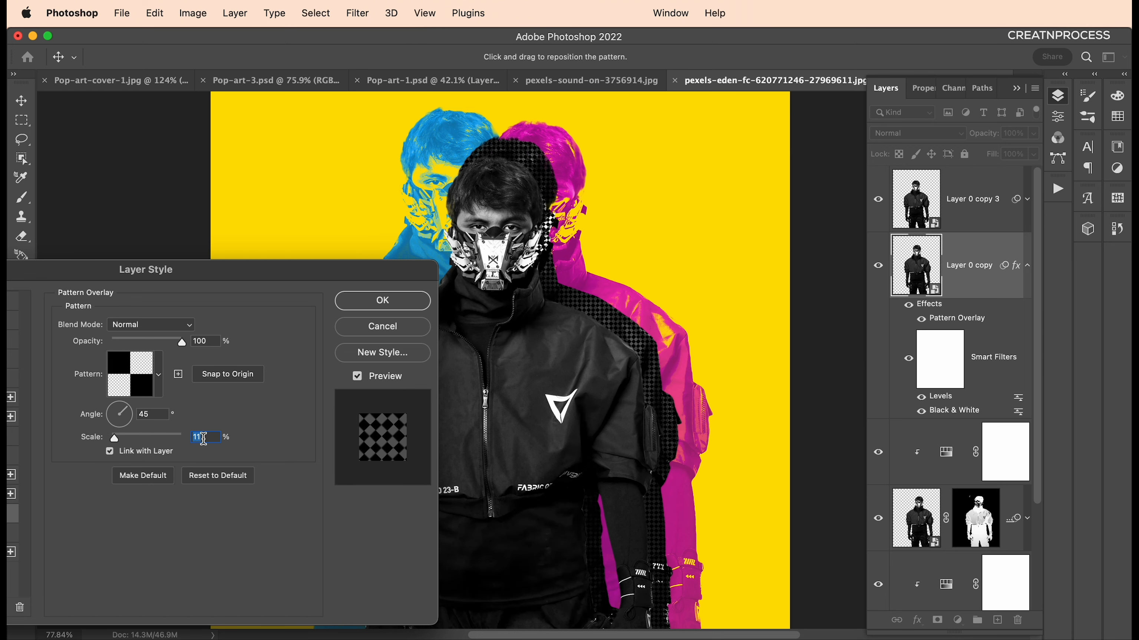
pyautogui.press('Down')
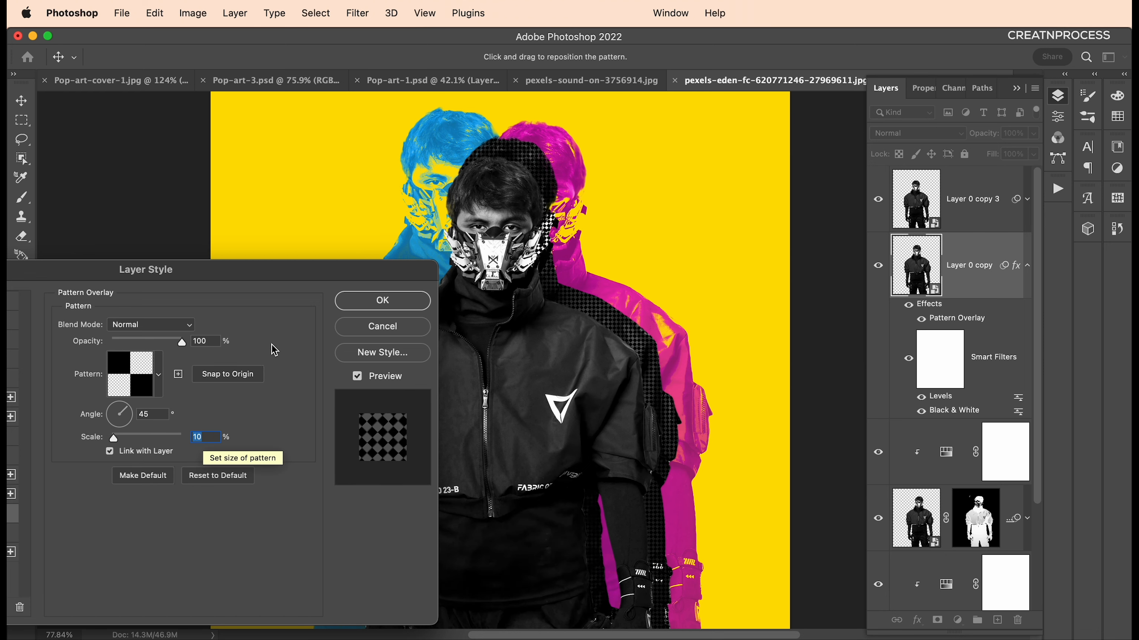
pyautogui.click(345, 307)
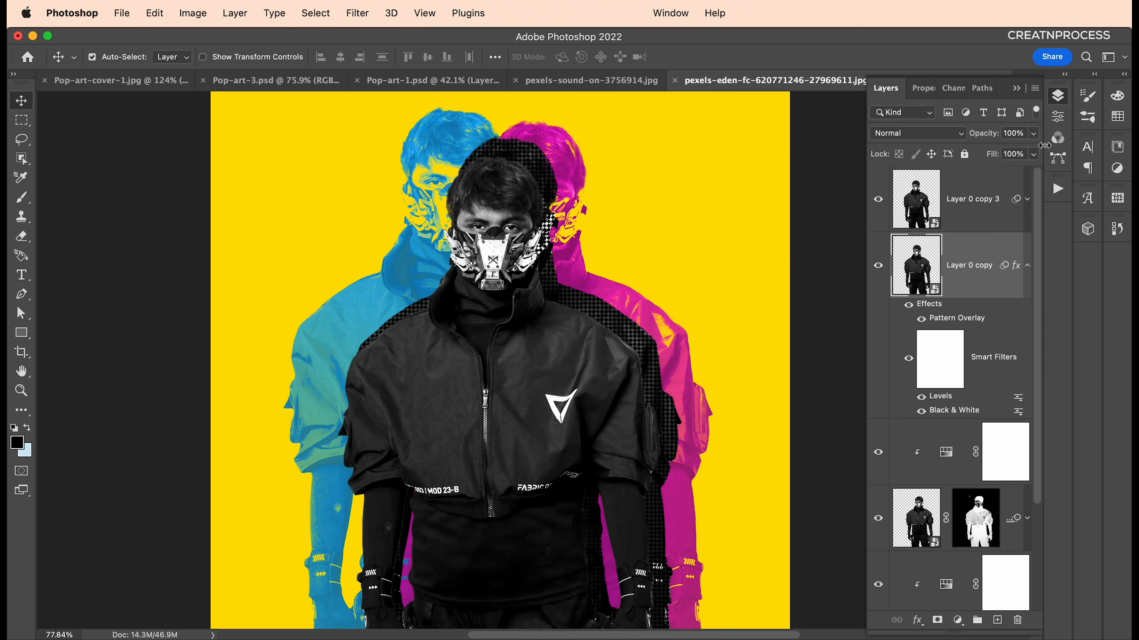
# Step: Set Layer 0 copy's fill to 0% and its blend mode to Overlay, and compare the result with the layer hidden
pyautogui.click(1033, 155)
pyautogui.moveTo(1034, 172); pyautogui.dragTo(962, 173)
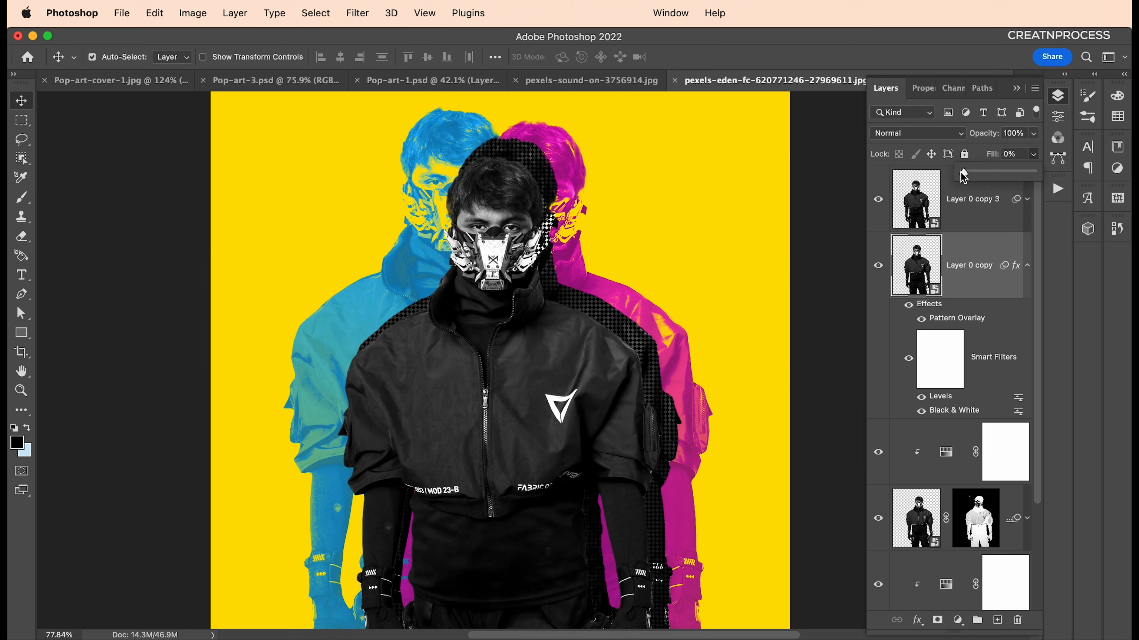
pyautogui.click(954, 137)
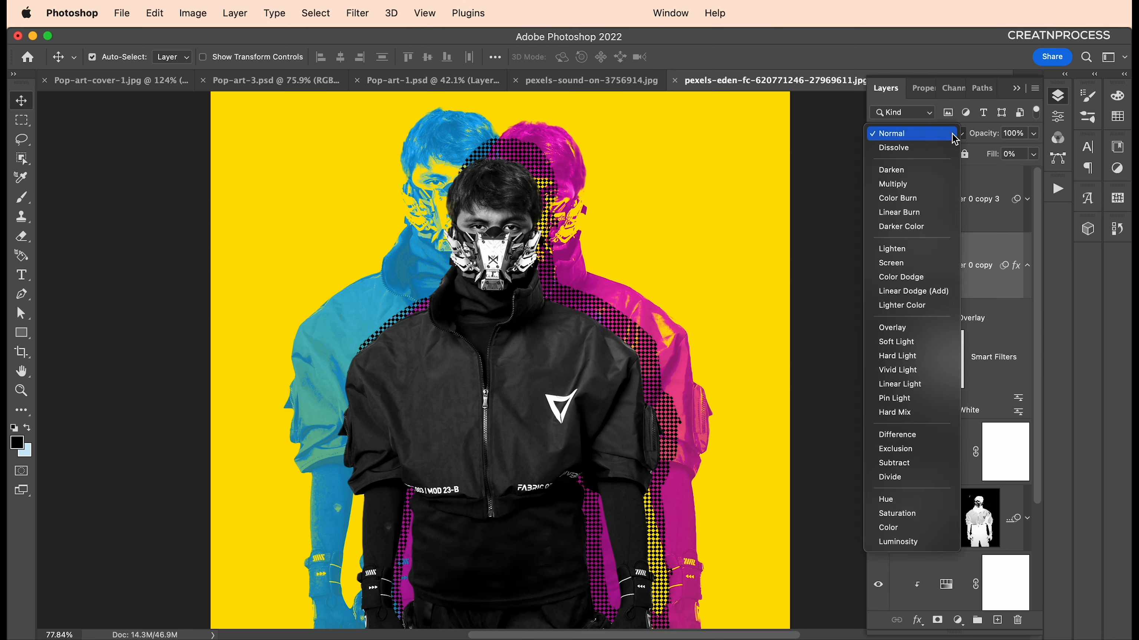
pyautogui.click(904, 329)
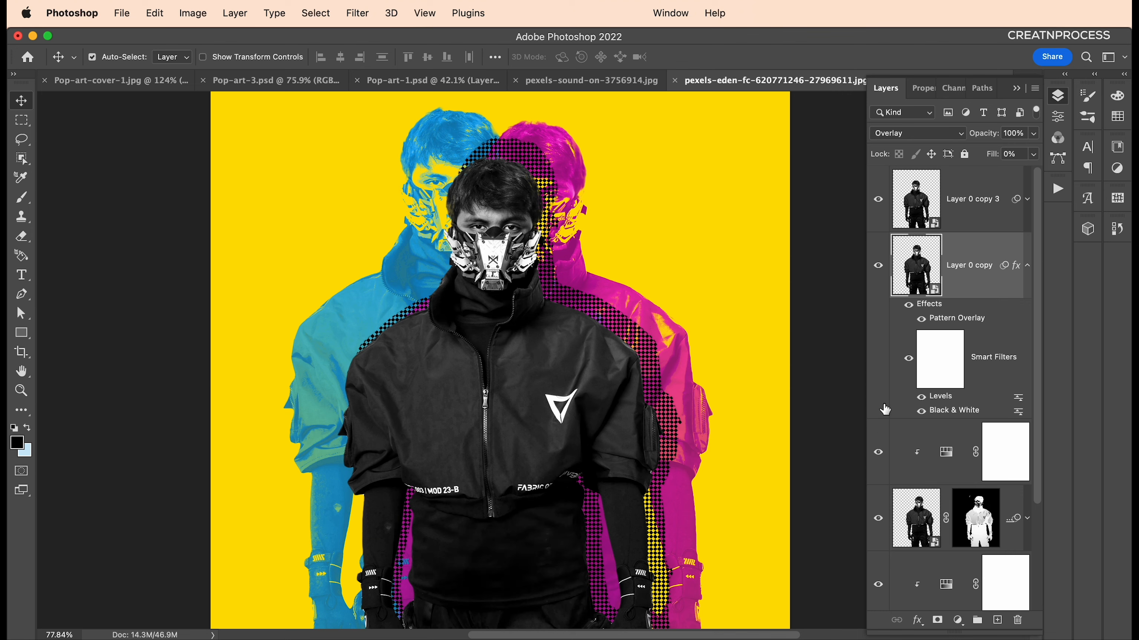
pyautogui.click(879, 266)
pyautogui.click(880, 267)
# Step: Transform the checkered Layer 0 copy behind the front figure to a scale of 85.44%
pyautogui.scroll(1, 636, 288)
pyautogui.press('super+t')
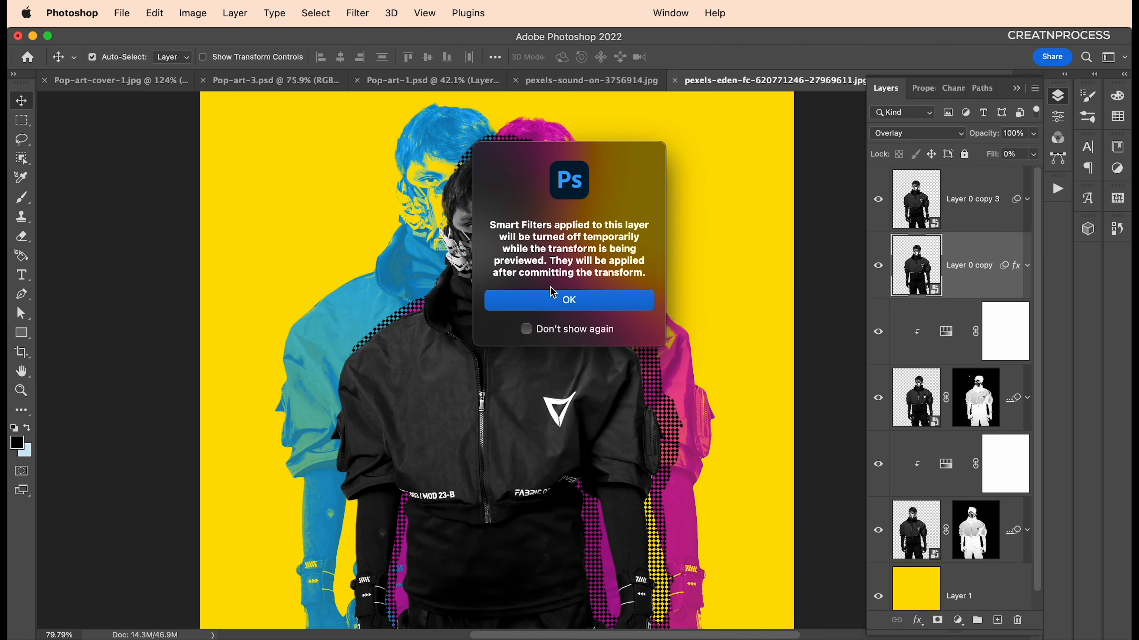
pyautogui.click(551, 293)
pyautogui.moveTo(510, 131); pyautogui.dragTo(510, 135)
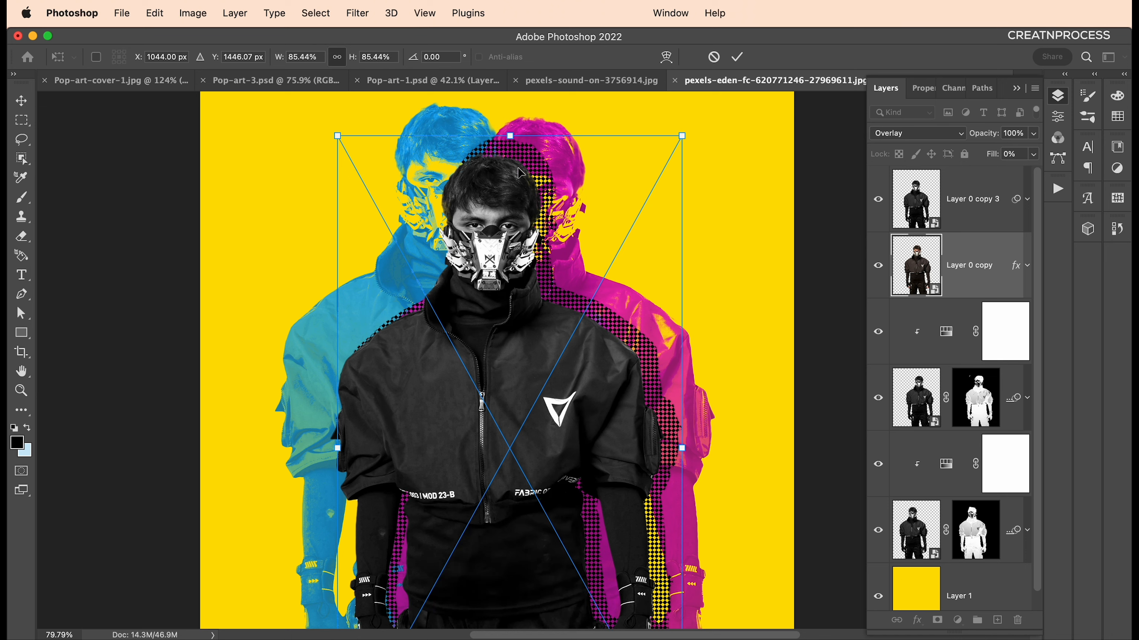
pyautogui.press('Return')
pyautogui.scroll(-1, 540, 196)
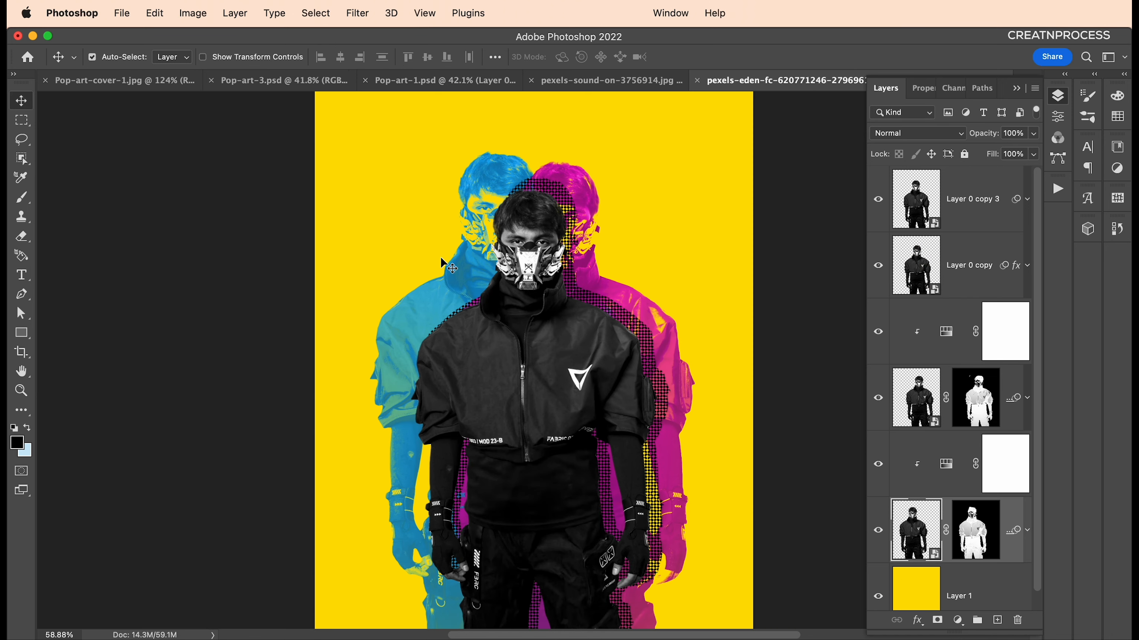
# Step: Nudge the blue figure slightly right and the magenta figure slightly left, closer to the front figure
pyautogui.scroll(1, 556, 202)
pyautogui.scroll(2, 558, 204)
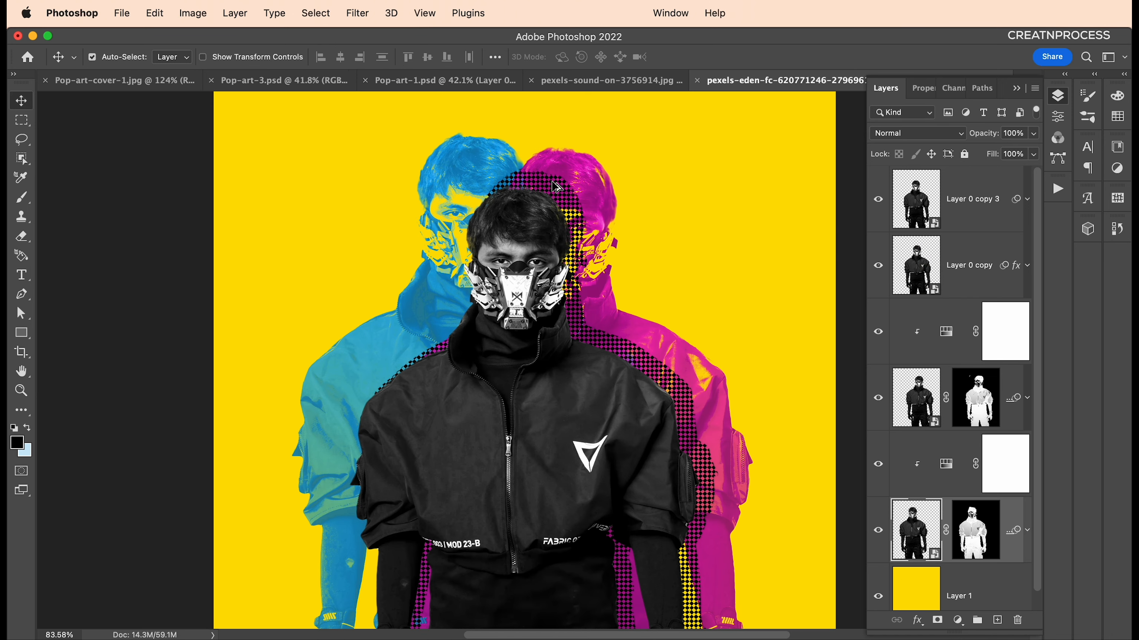
pyautogui.scroll(-4, 448, 188)
pyautogui.scroll(1, 511, 240)
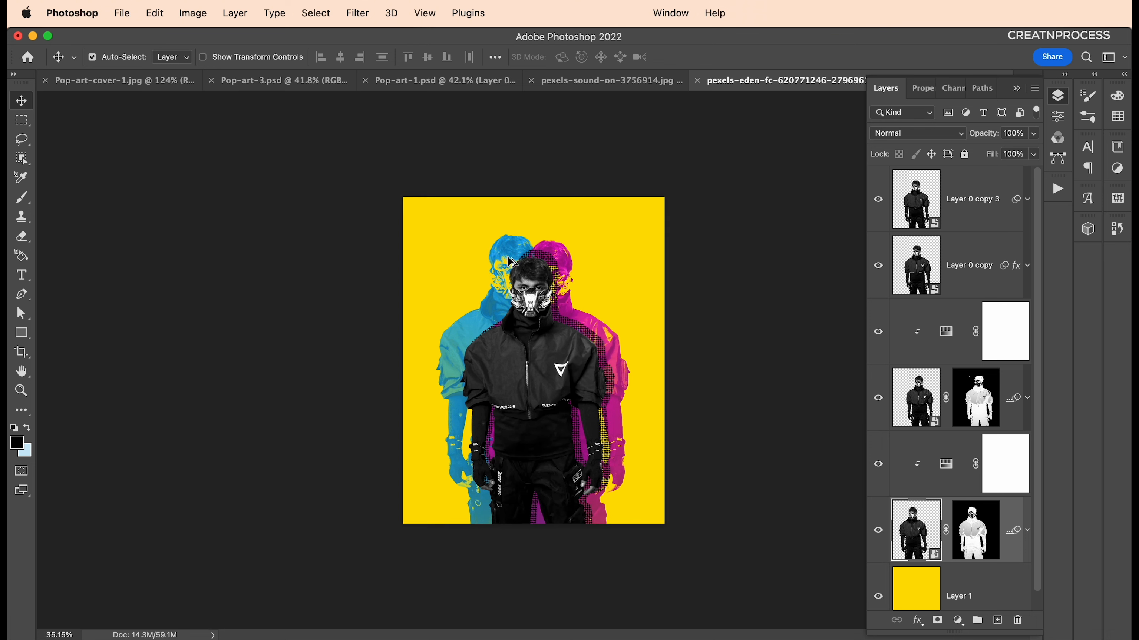
pyautogui.hotkey('shift', 'Right')
pyautogui.hotkey('shift', 'Right')
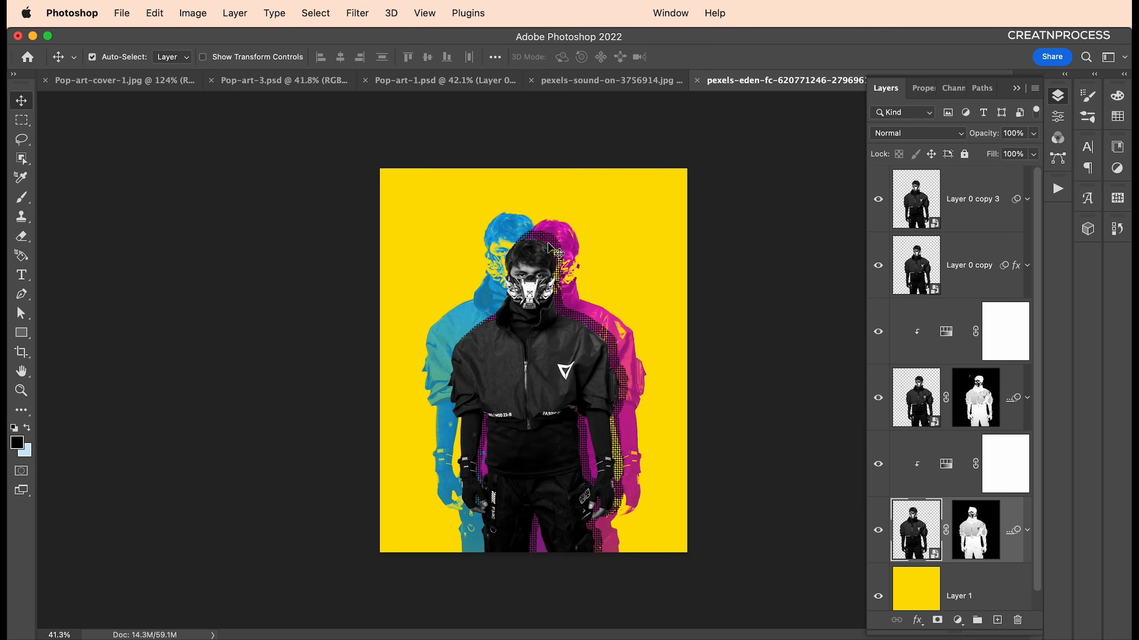
pyautogui.click(574, 242)
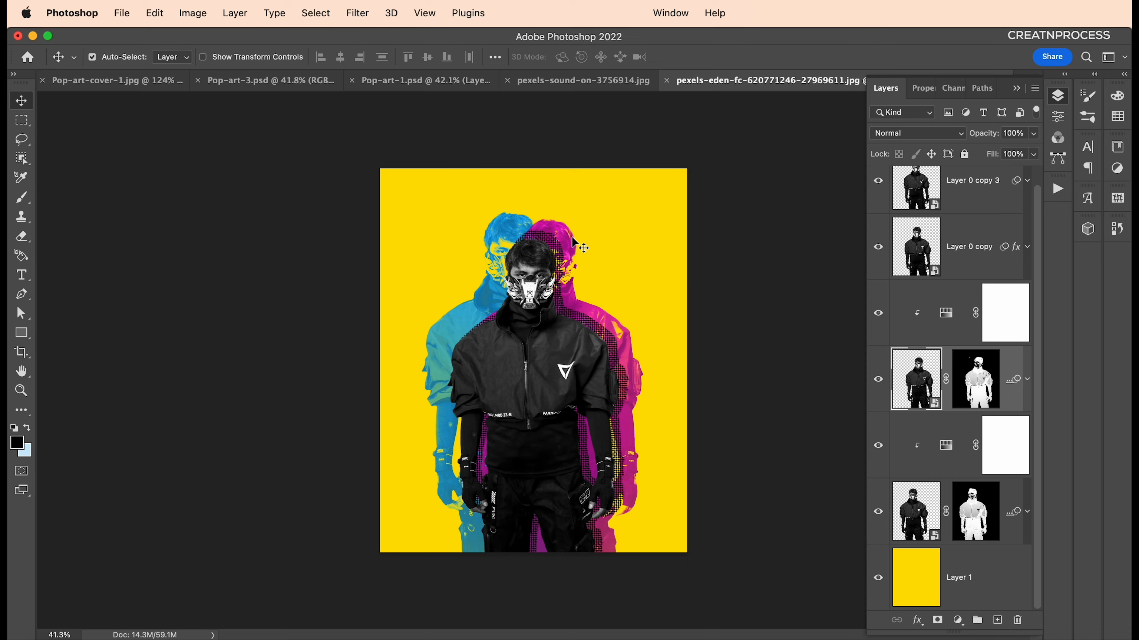
# Step: Apply a Posterize adjustment with 6 levels to the front figure's layer, Layer 0 copy 3
pyautogui.scroll(5, 534, 292)
pyautogui.scroll(-3, 537, 297)
pyautogui.click(951, 213)
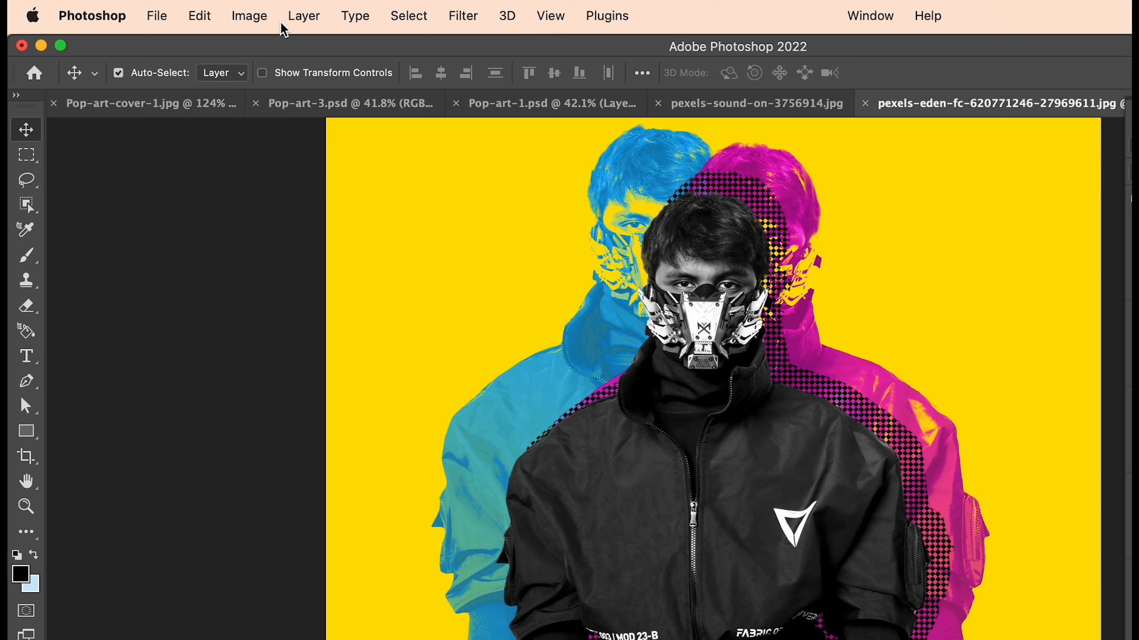
pyautogui.click(192, 13)
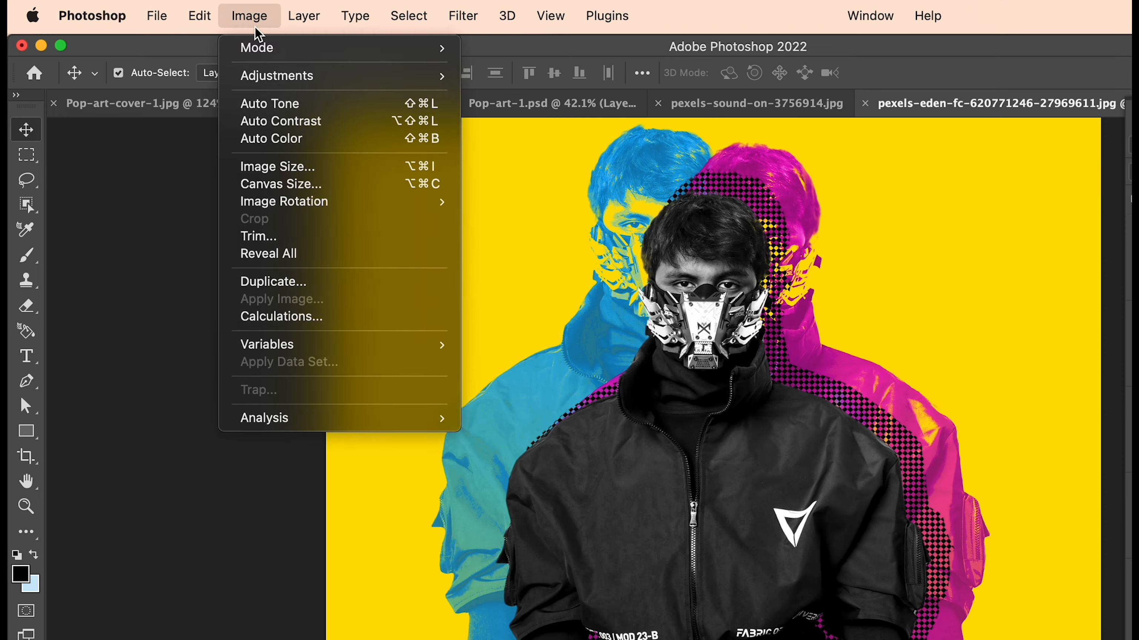
pyautogui.moveTo(290, 75)
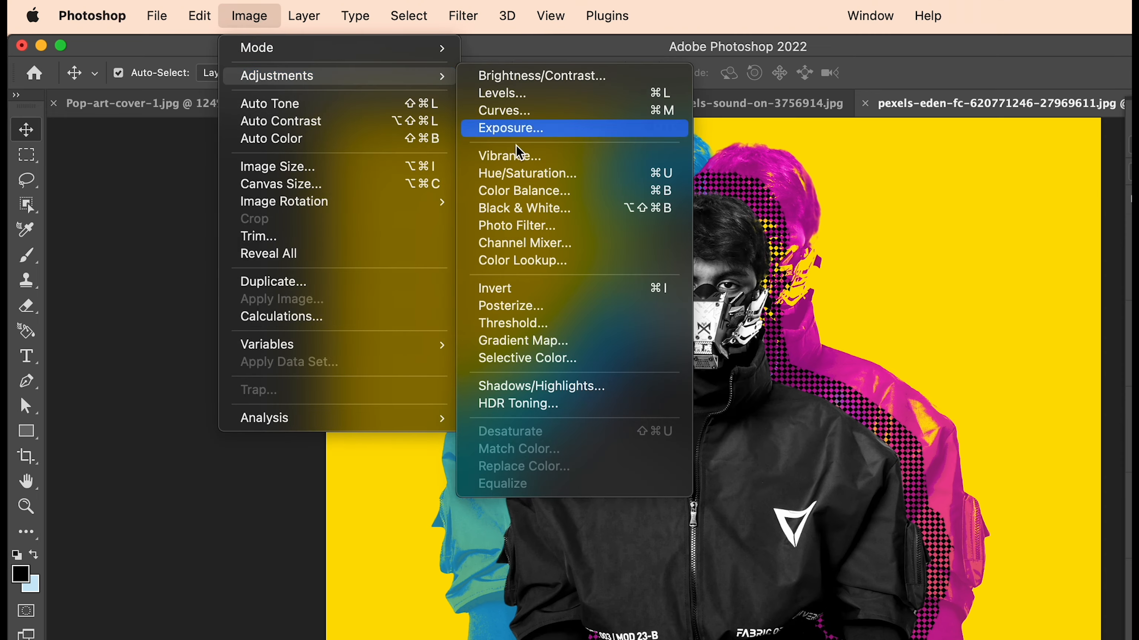
pyautogui.click(535, 310)
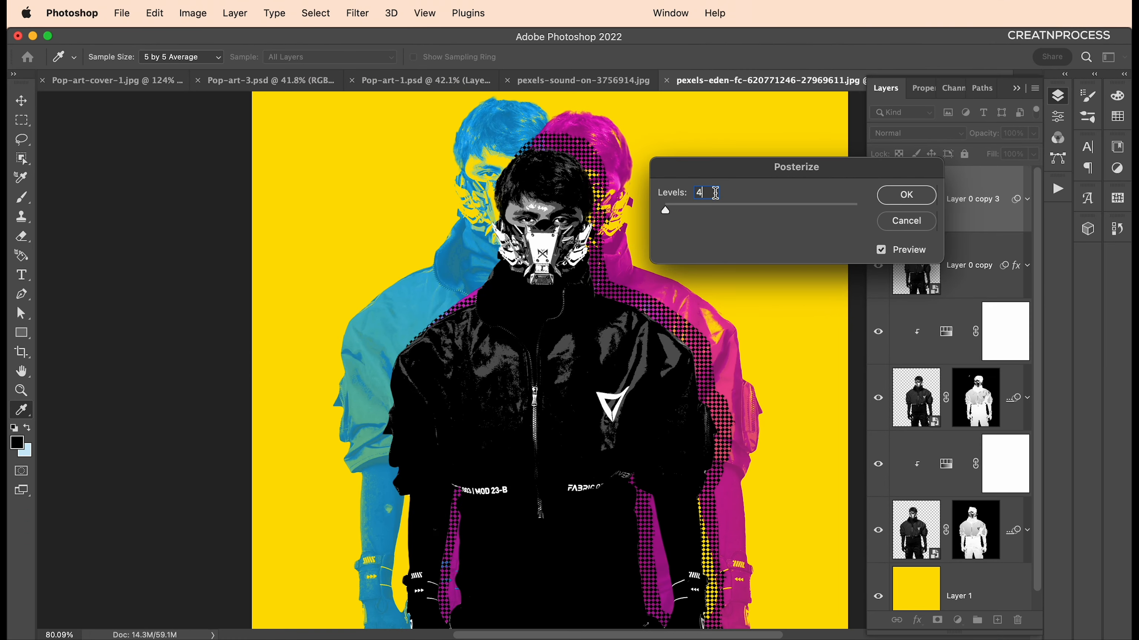
pyautogui.press('Up')
pyautogui.press('Up')
pyautogui.press('Up')
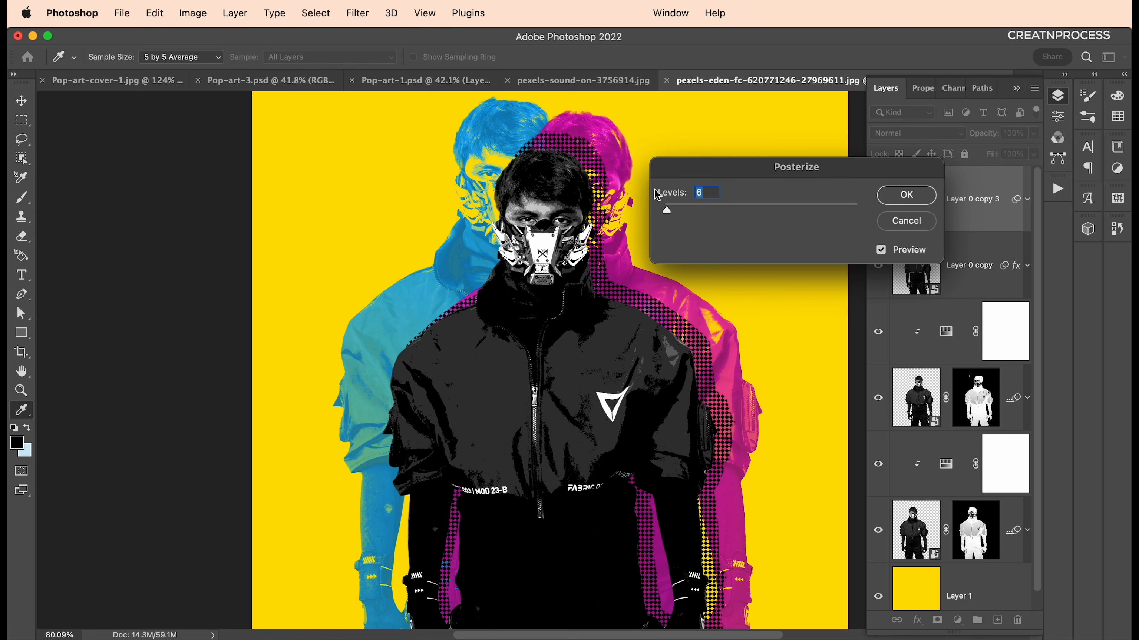
pyautogui.click(906, 194)
pyautogui.press('v')
pyautogui.scroll(3, 625, 262)
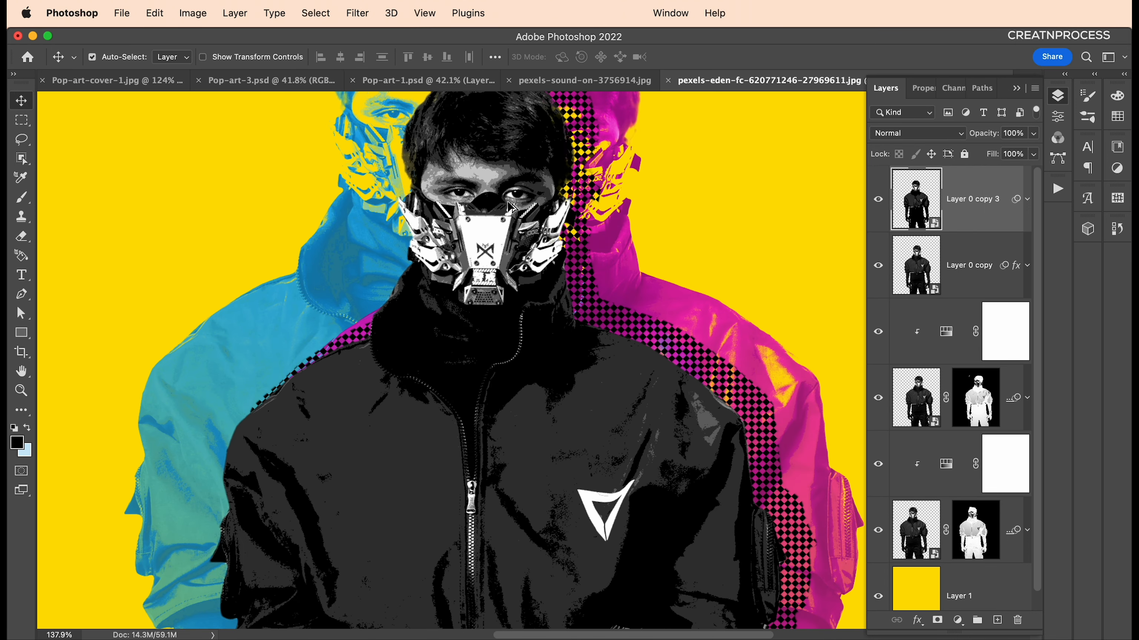
pyautogui.scroll(-3, 497, 199)
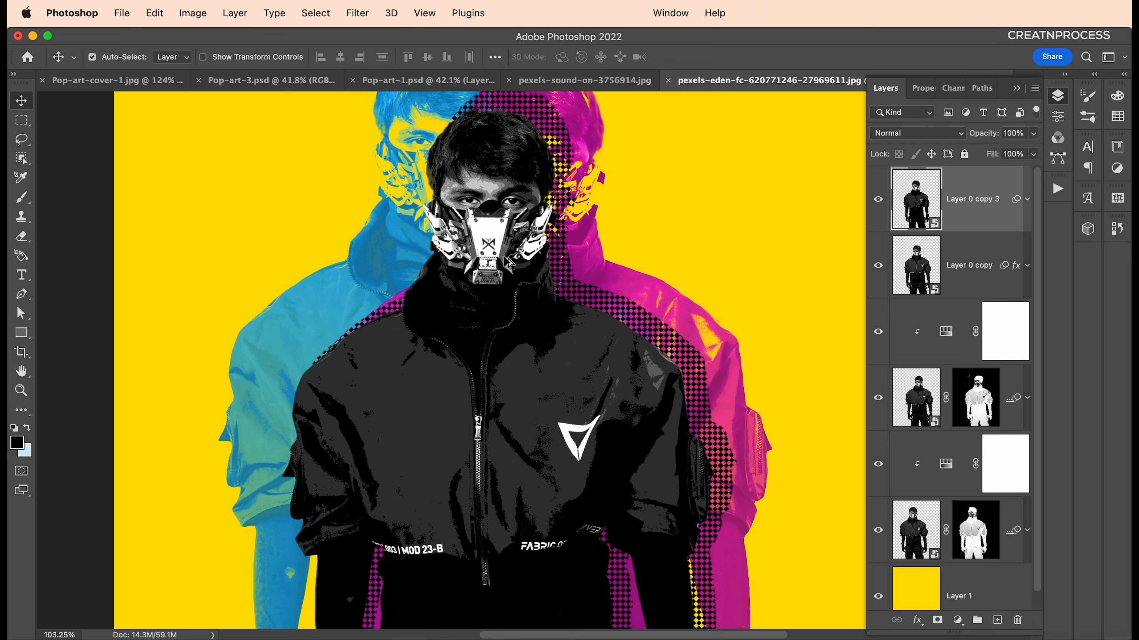
# Step: Keep the foreground colour black (#000000) and set the background colour to pale blue #e2f5ff
pyautogui.scroll(1, 507, 260)
pyautogui.click(17, 443)
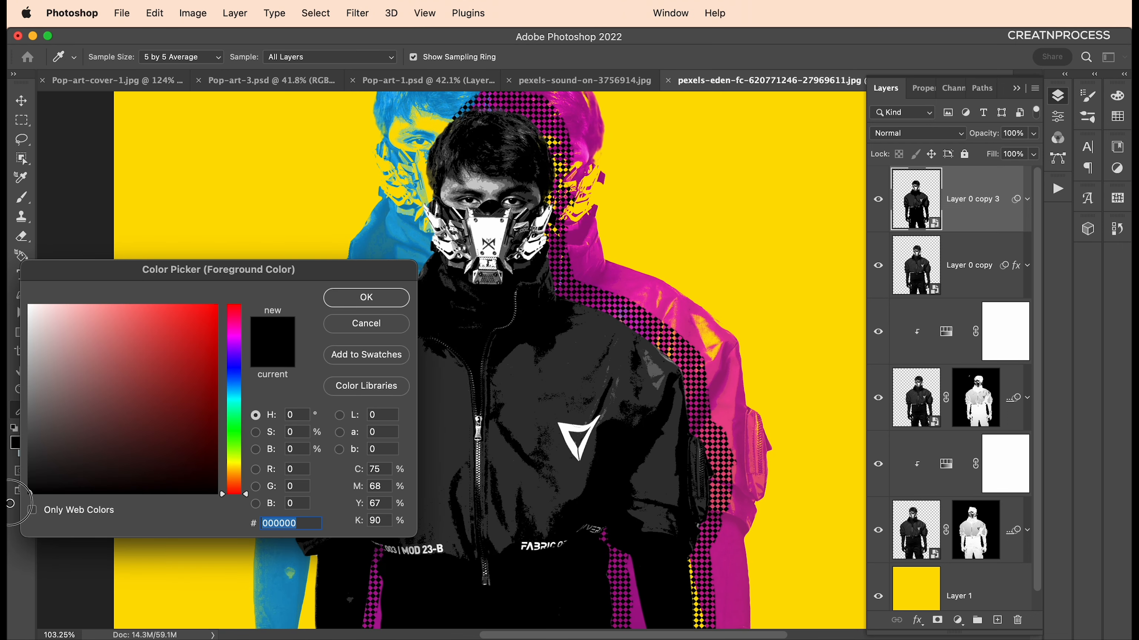
pyautogui.click(341, 299)
pyautogui.click(30, 453)
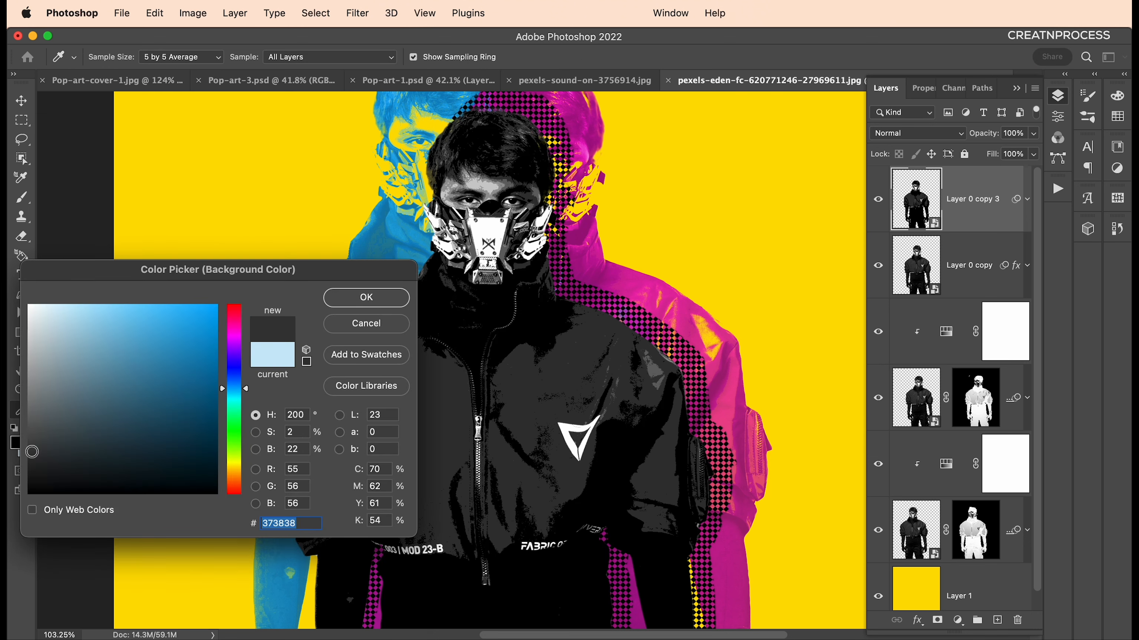
pyautogui.moveTo(45, 320)
pyautogui.mouseDown()
pyautogui.moveTo(18, 272)
pyautogui.moveTo(49, 294)
pyautogui.mouseUp()
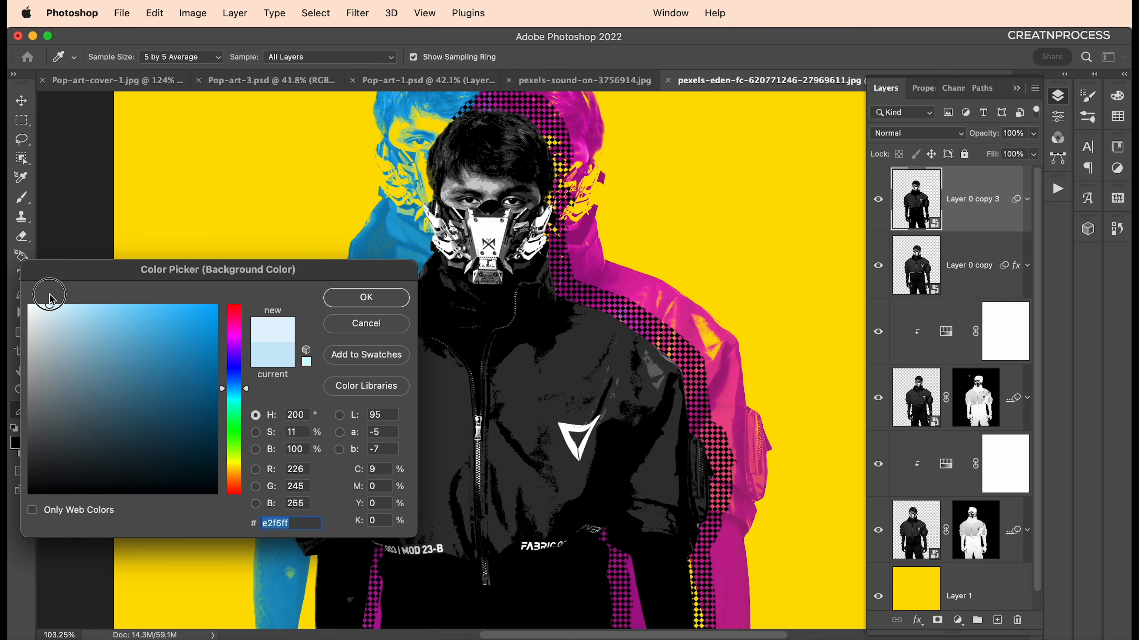
pyautogui.click(366, 297)
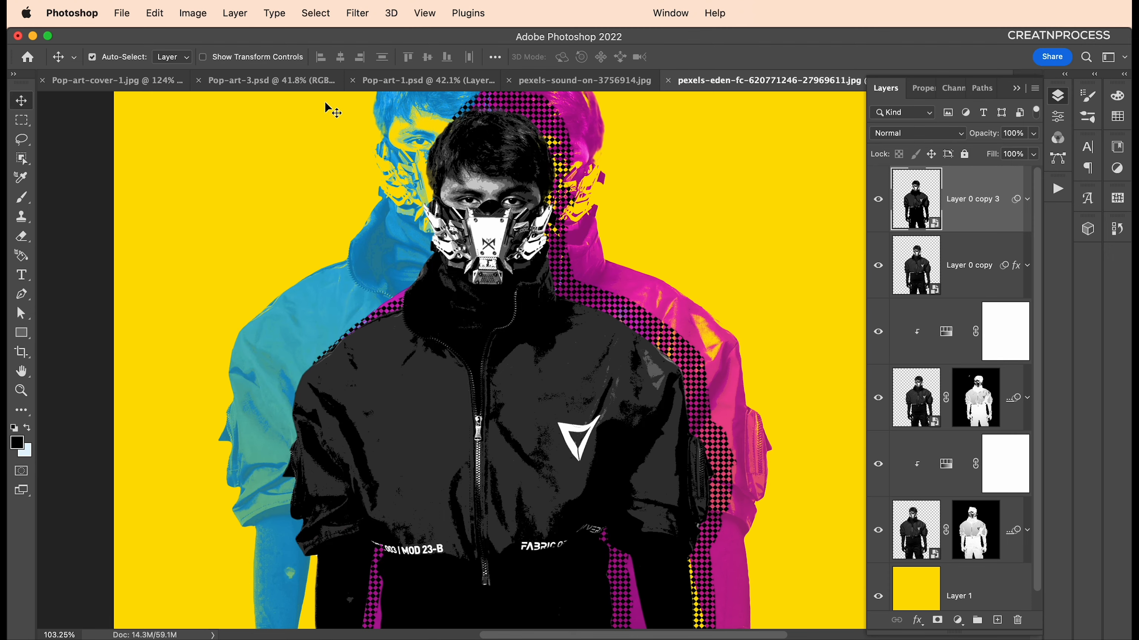
# Step: Apply a Halftone Pattern filter to Layer 0 copy 3 with size 3, contrast 22 and the Dot pattern type
pyautogui.click(358, 13)
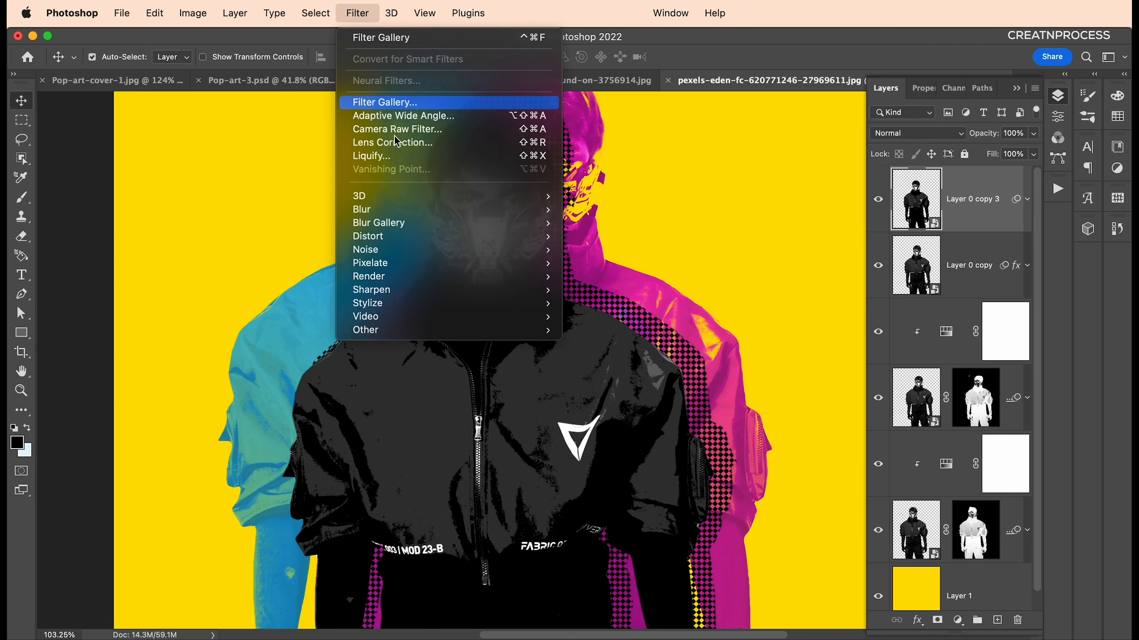
pyautogui.click(379, 102)
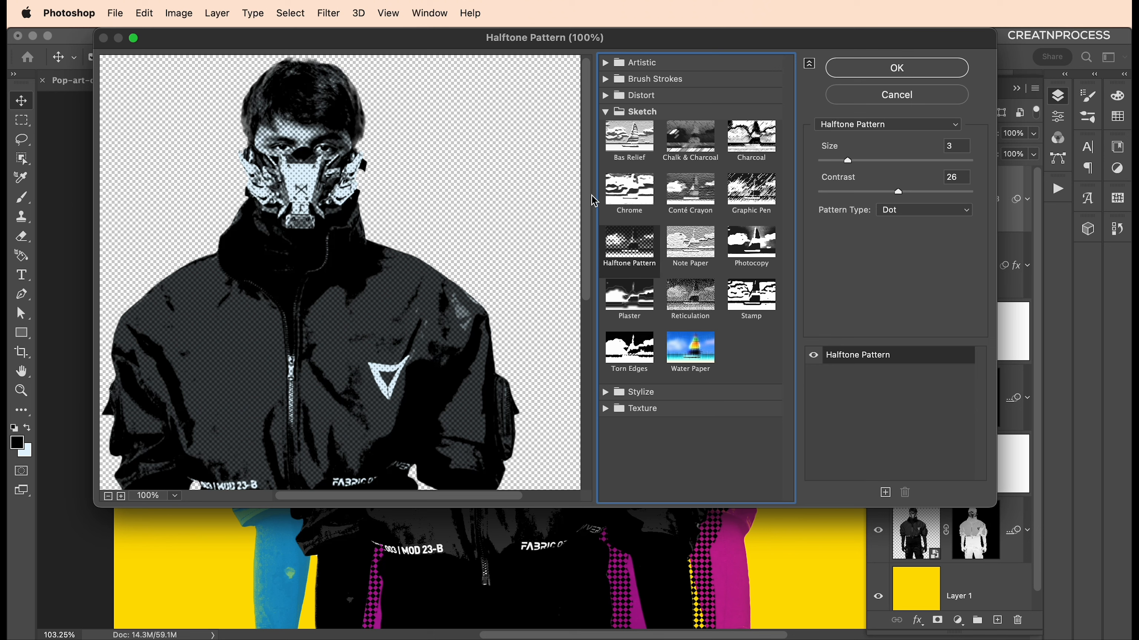
pyautogui.click(847, 164)
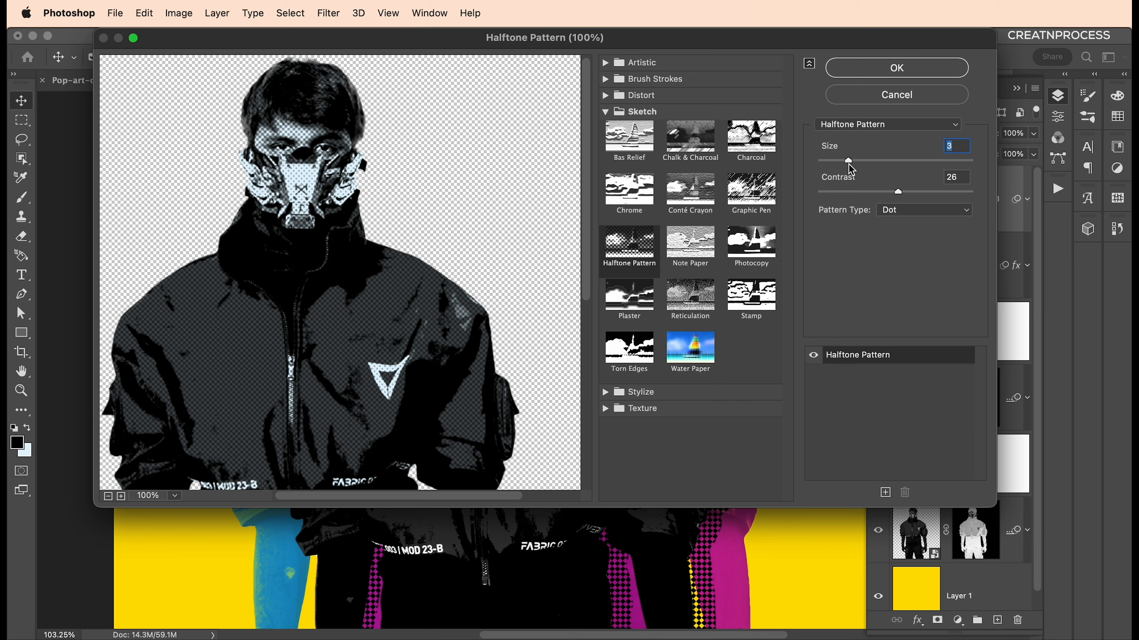
pyautogui.moveTo(897, 192)
pyautogui.mouseDown()
pyautogui.moveTo(846, 195)
pyautogui.moveTo(897, 194)
pyautogui.mouseUp()
pyautogui.click(897, 67)
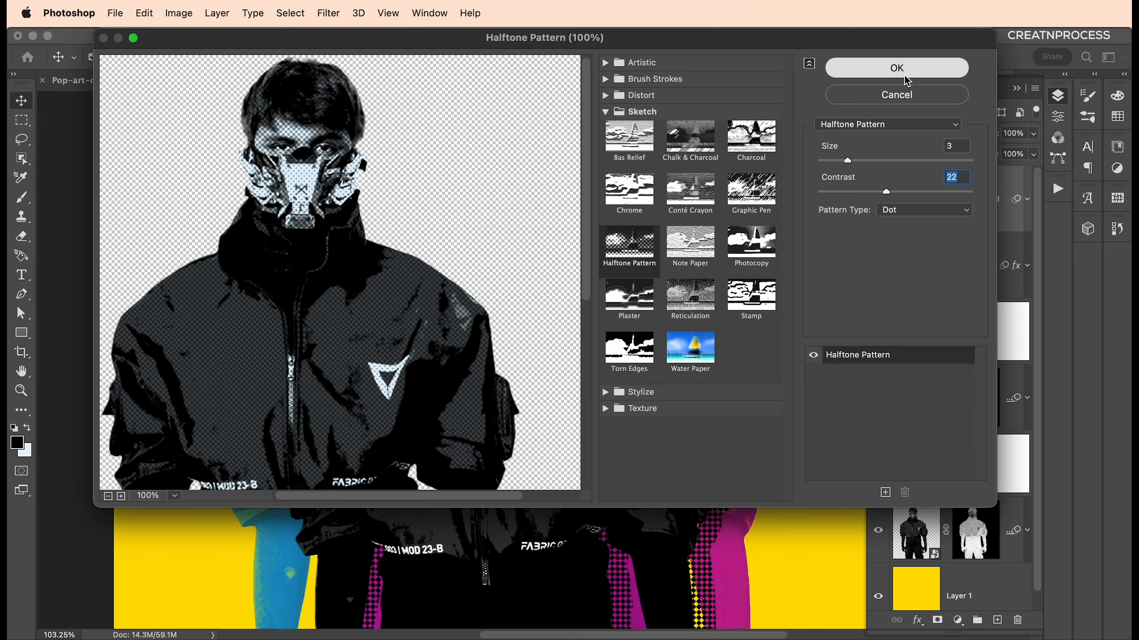
pyautogui.scroll(-5, 601, 313)
pyautogui.scroll(3, 561, 324)
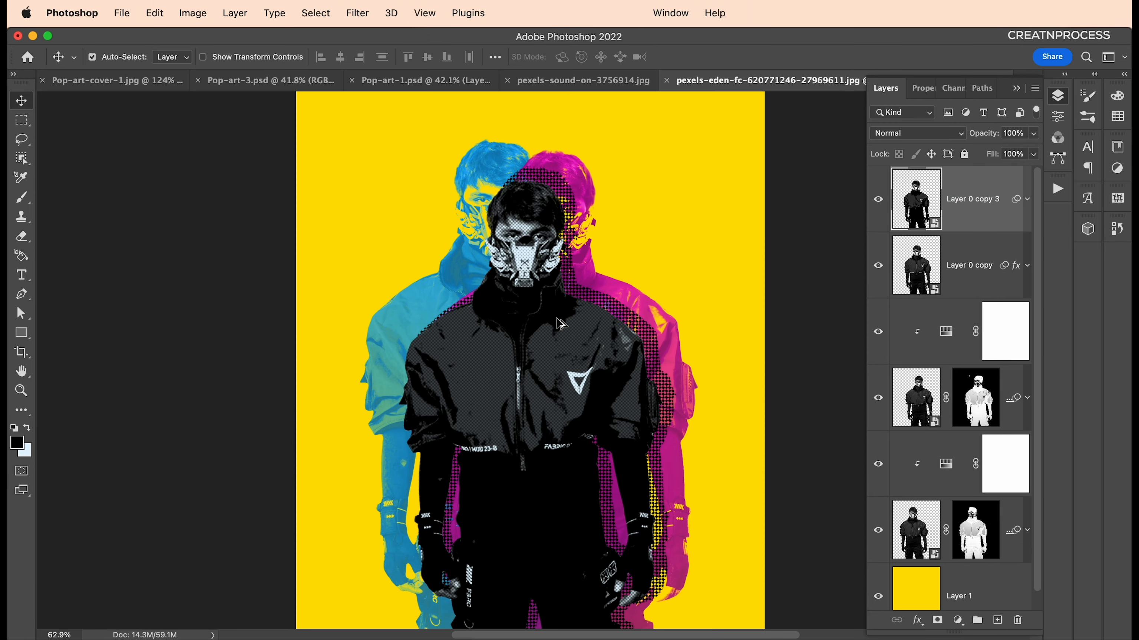
# Step: Select all figure, shadow and adjustment layers above the yellow background, shift them down and scale them together to about 116.63%
pyautogui.scroll(-1, 560, 324)
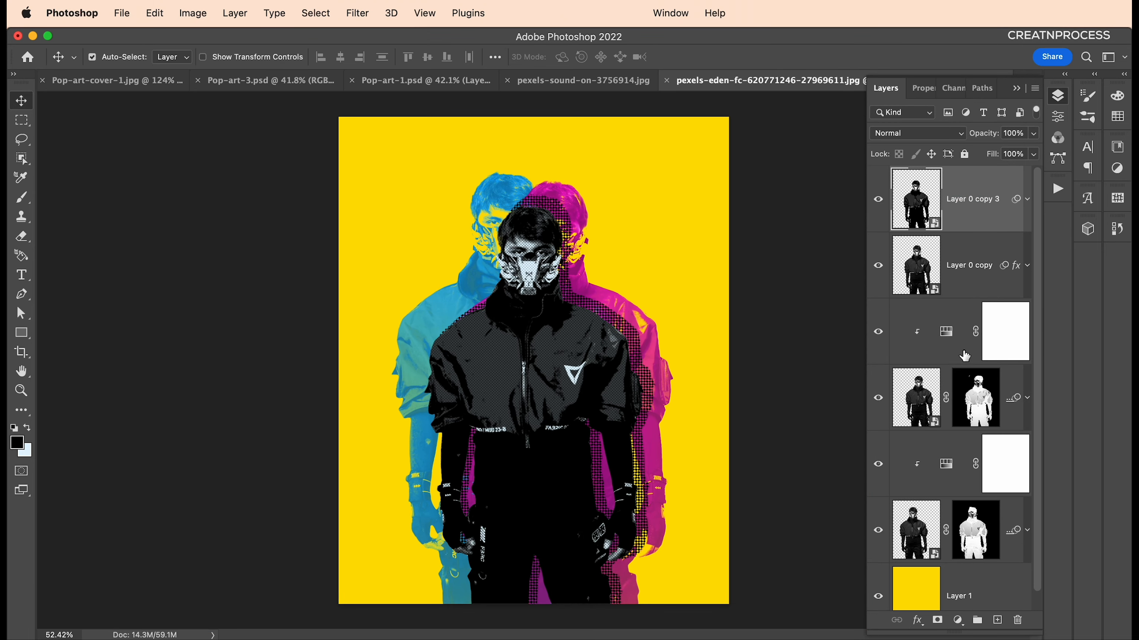
pyautogui.scroll(-1, 978, 428)
pyautogui.keyDown('shift'); pyautogui.click(1022, 498); pyautogui.keyUp('shift')
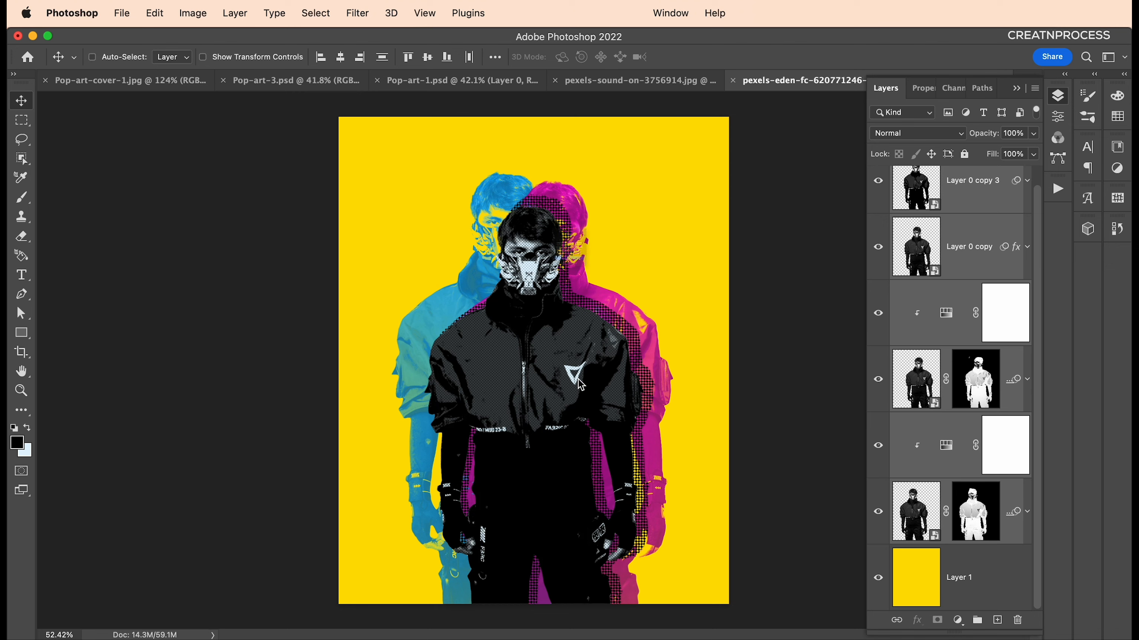
pyautogui.press('super+t')
pyautogui.click(569, 307)
pyautogui.moveTo(535, 431); pyautogui.dragTo(536, 477)
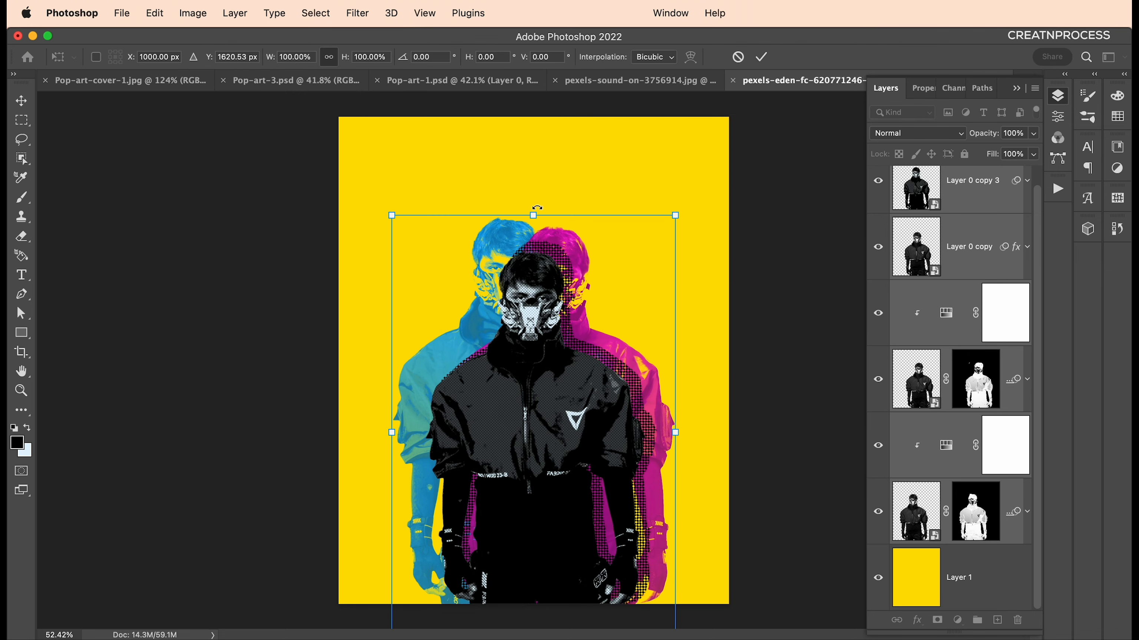
pyautogui.moveTo(538, 207); pyautogui.dragTo(545, 143)
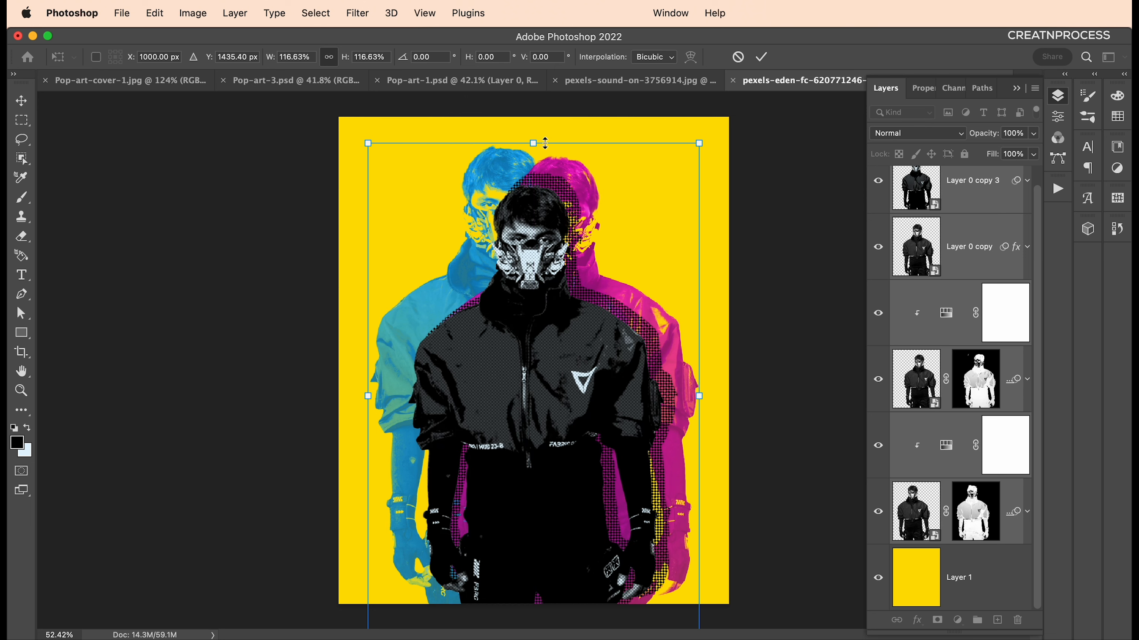
pyautogui.press('Return')
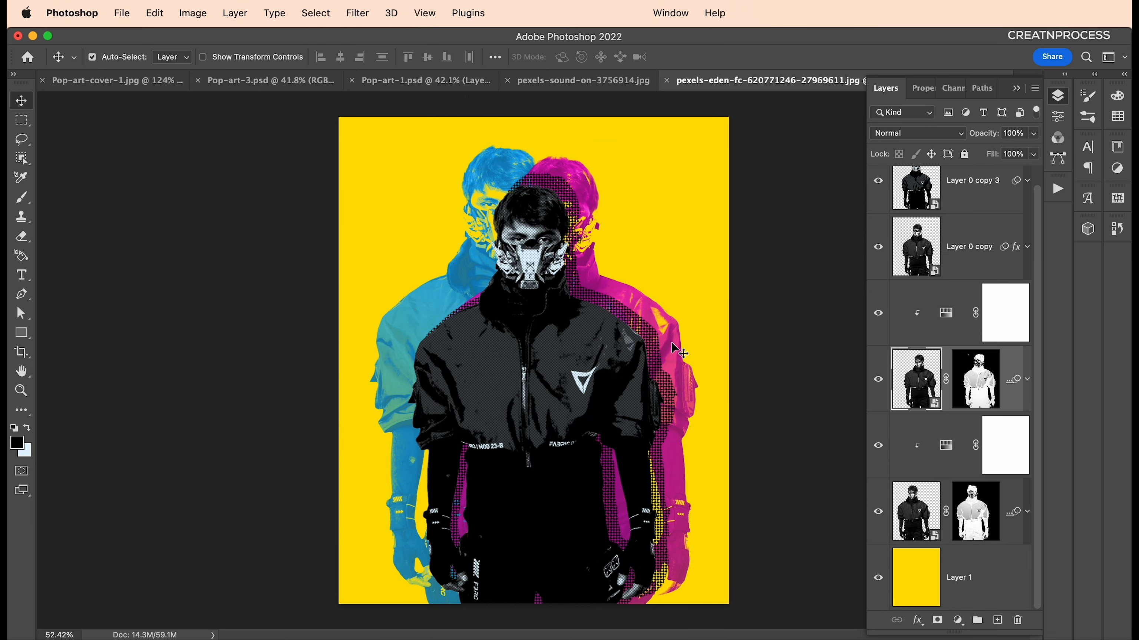
# Step: Nudge the magenta figure slightly left toward the front figure
pyautogui.hotkey('shift', 'Right')
pyautogui.hotkey('shift', 'Left')
pyautogui.hotkey('shift', 'Left')
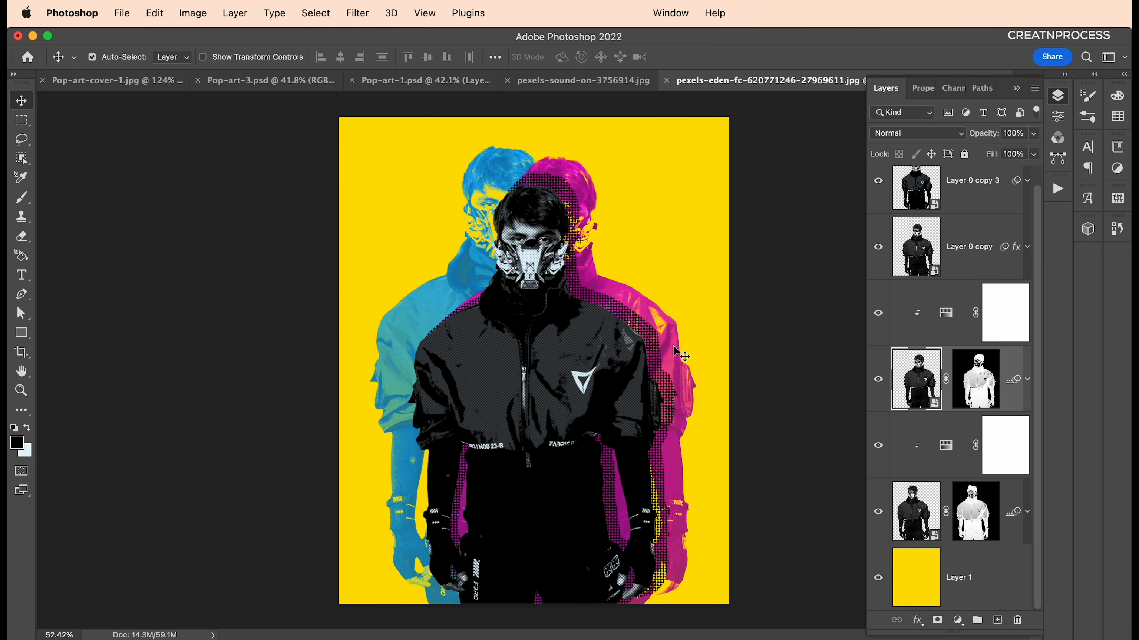
# Step: Fine-tune the horizontal position of the checkered shadow layer, Layer 0 copy, behind the front figure
pyautogui.click(667, 357)
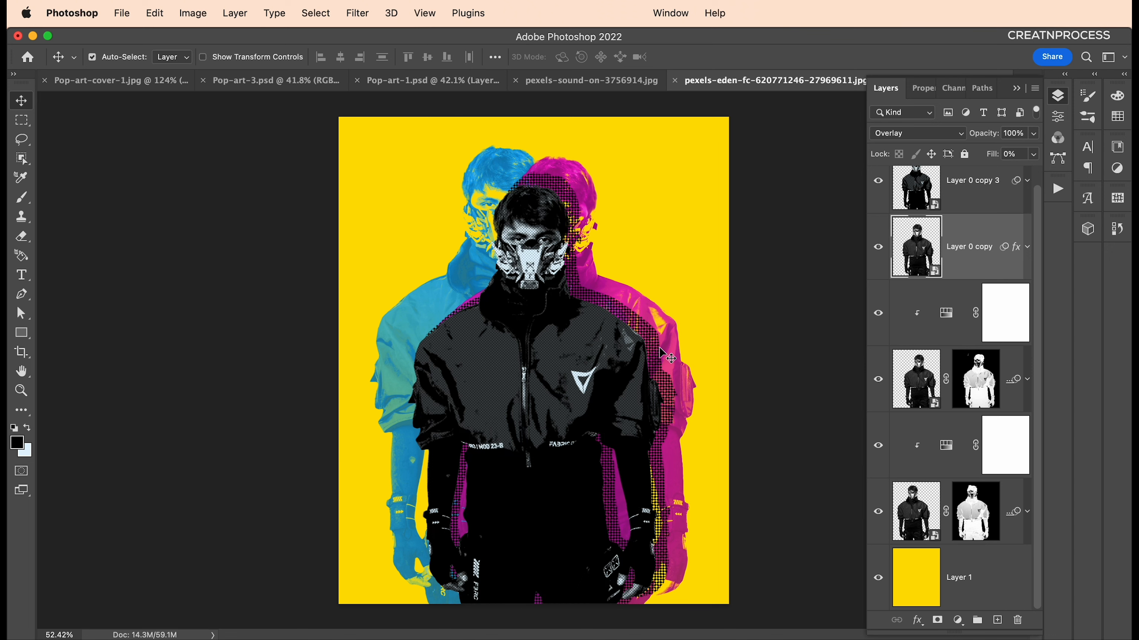
pyautogui.hotkey('shift', 'Left')
pyautogui.hotkey('shift', 'Left')
pyautogui.hotkey('shift', 'Left')
pyautogui.hotkey('shift', 'Right')
pyautogui.hotkey('shift', 'Right')
pyautogui.hotkey('shift', 'Right')
pyautogui.hotkey('shift', 'Right')
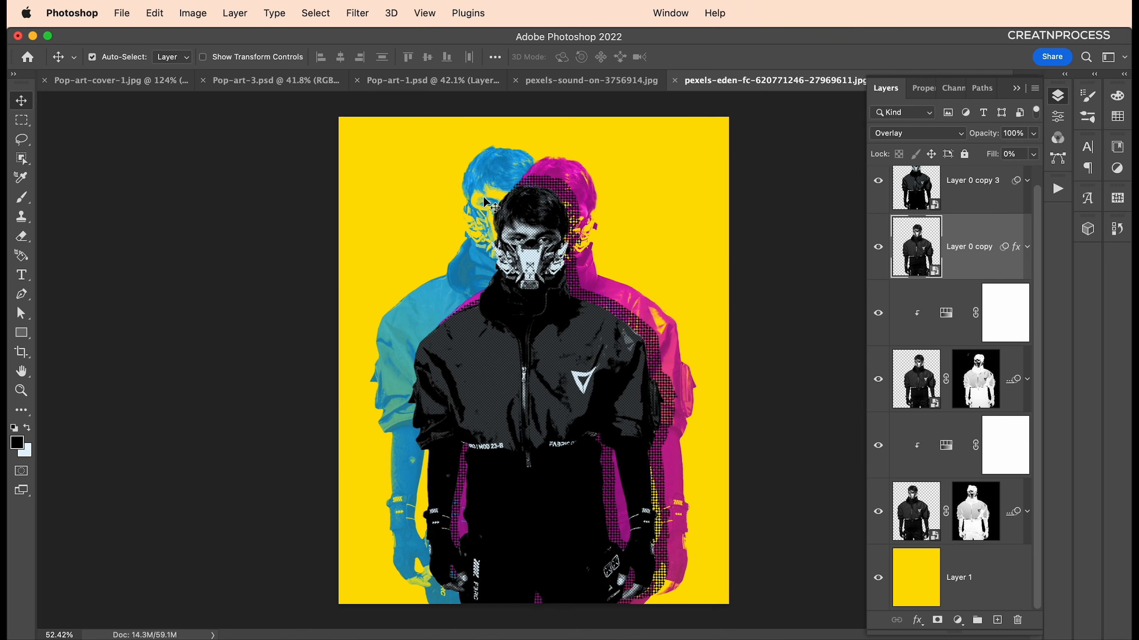
# Step: Nudge the blue figure right so it sits closer behind the front figure
pyautogui.click(497, 180)
pyautogui.hotkey('shift', 'Left')
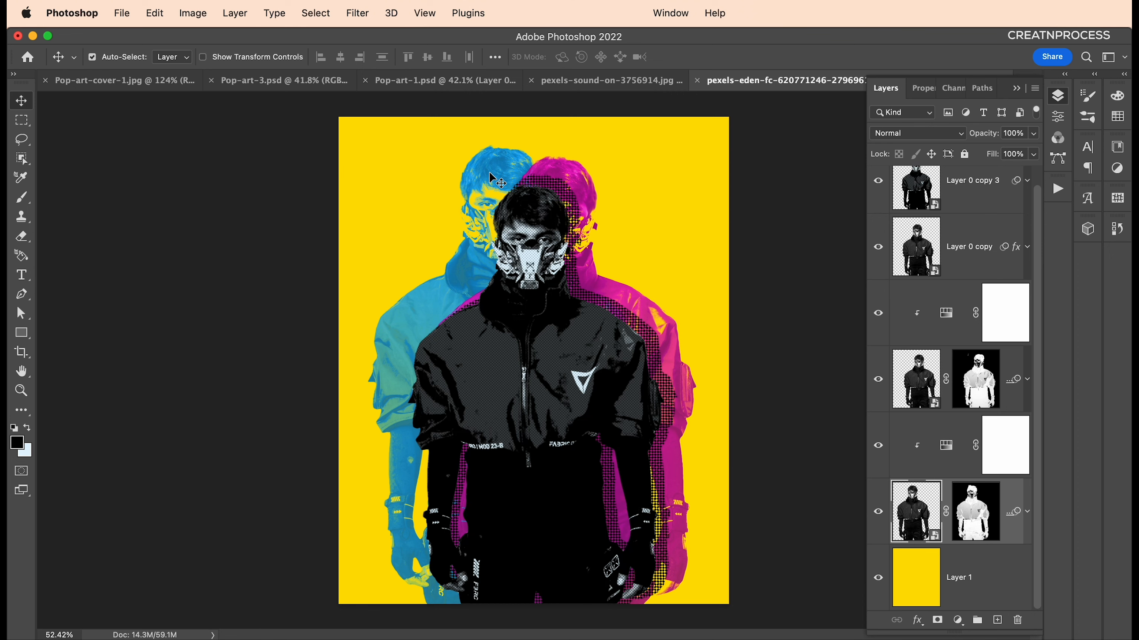
pyautogui.hotkey('shift', 'Right')
pyautogui.hotkey('shift', 'Right')
pyautogui.hotkey('shift', 'Right')
pyautogui.hotkey('shift', 'Right')
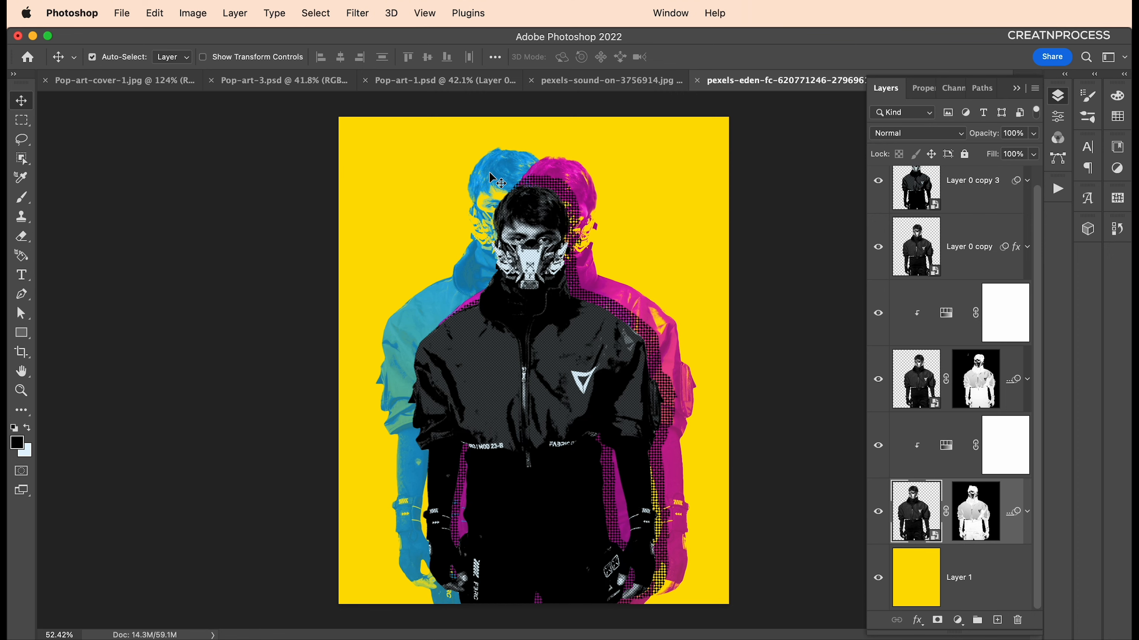
pyautogui.scroll(-8, 570, 363)
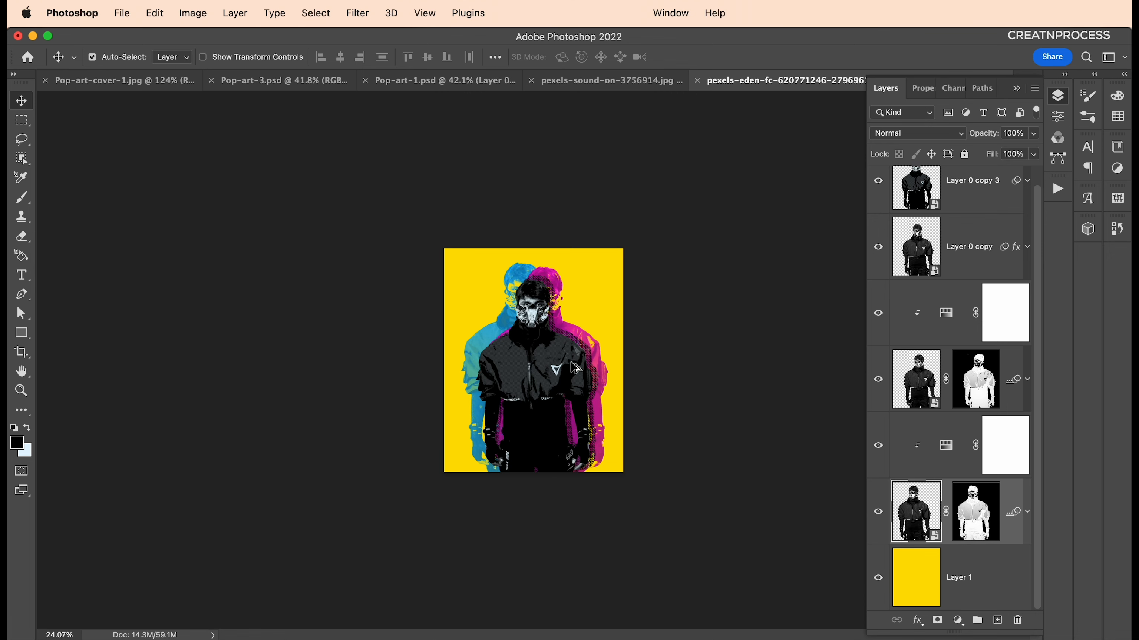
pyautogui.scroll(8, 570, 362)
# Step: Switch to pexels-sound-on-3756914.jpg and select Layer 1 copy 2 to examine its filters and Color Overlay
pyautogui.click(619, 82)
pyautogui.scroll(1, 583, 387)
pyautogui.scroll(1, 587, 393)
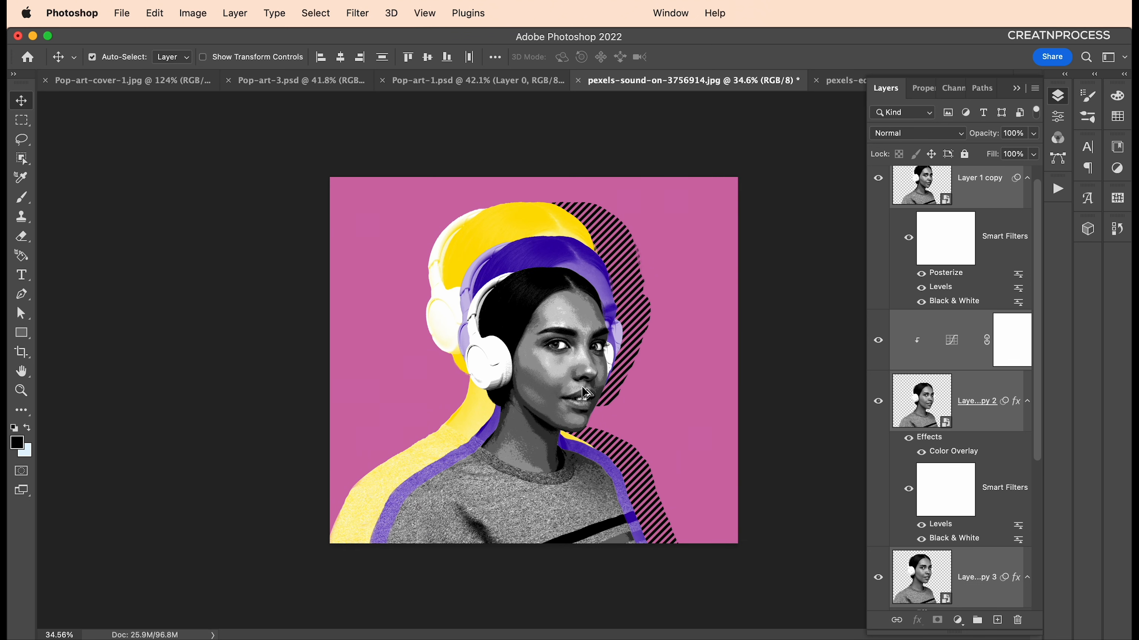
pyautogui.click(969, 427)
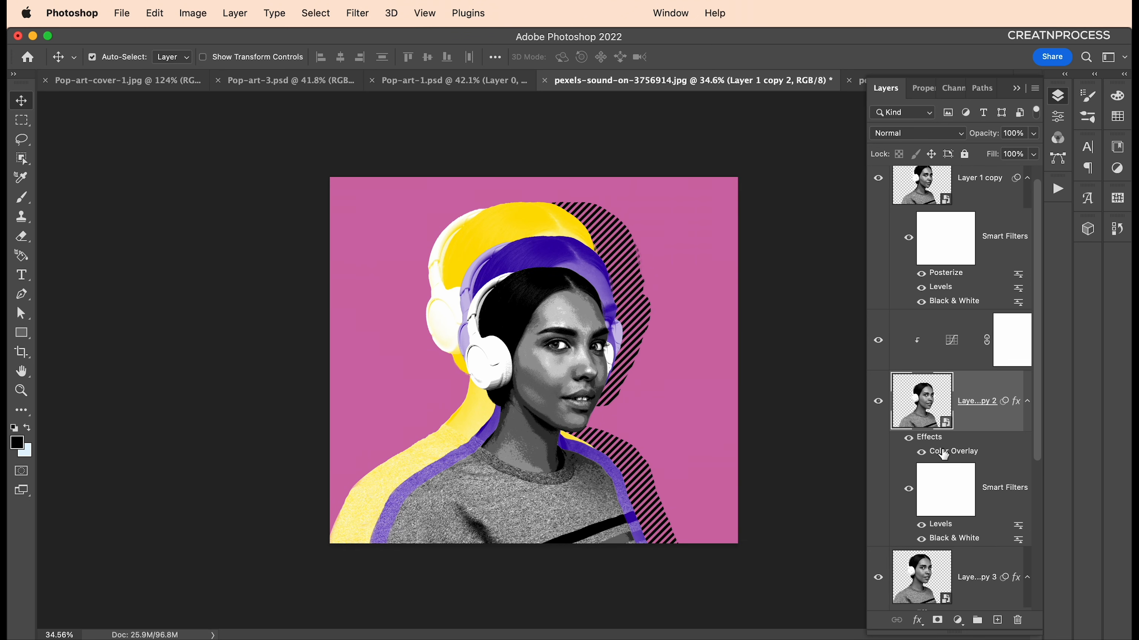
# Step: Return to the masked man document, select the magenta figure's clipped adjustment layer and toggle its visibility off and on
pyautogui.click(861, 81)
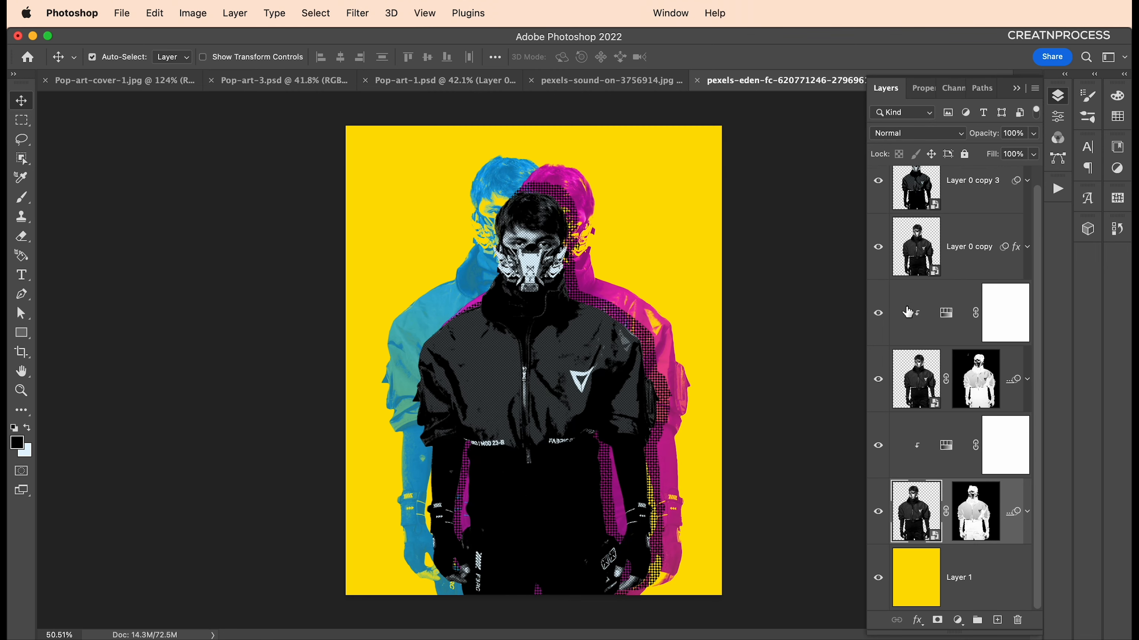
pyautogui.click(957, 320)
pyautogui.click(879, 314)
pyautogui.click(879, 314)
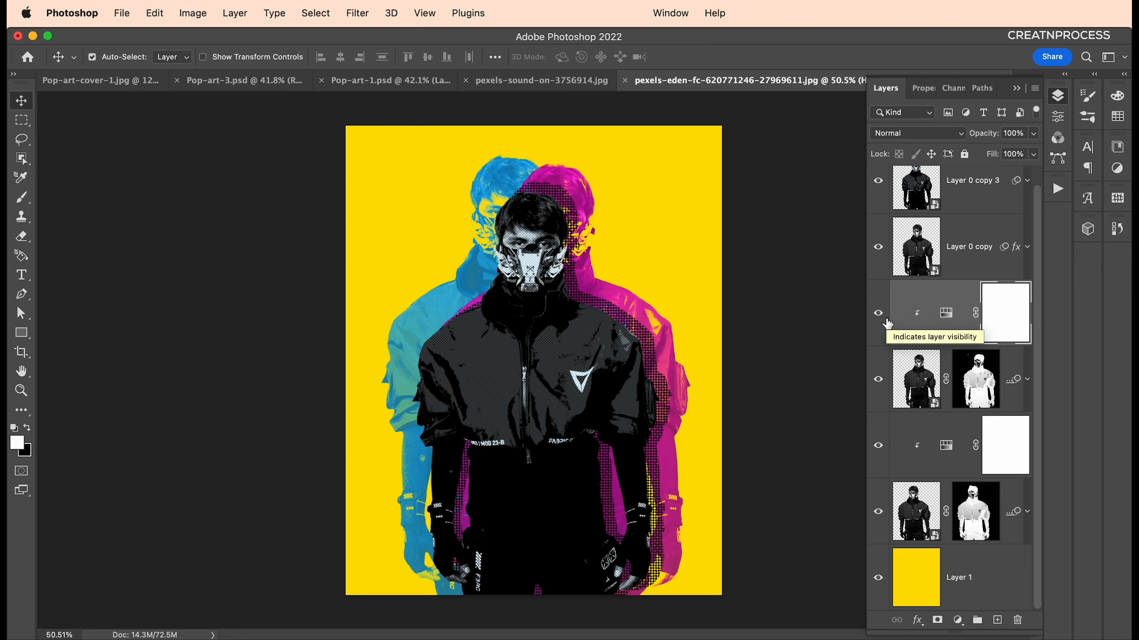
# Step: Compare the headphone portrait's posterized front figure with the masked man's halftone front figure and coloured copies up close
pyautogui.click(511, 81)
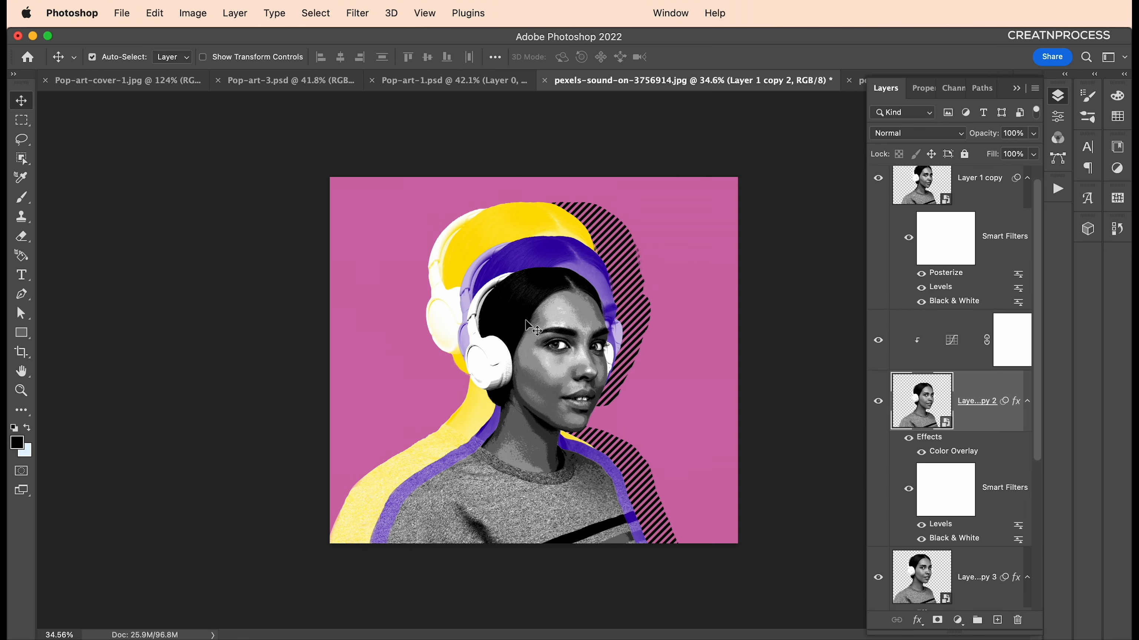
pyautogui.scroll(1, 942, 277)
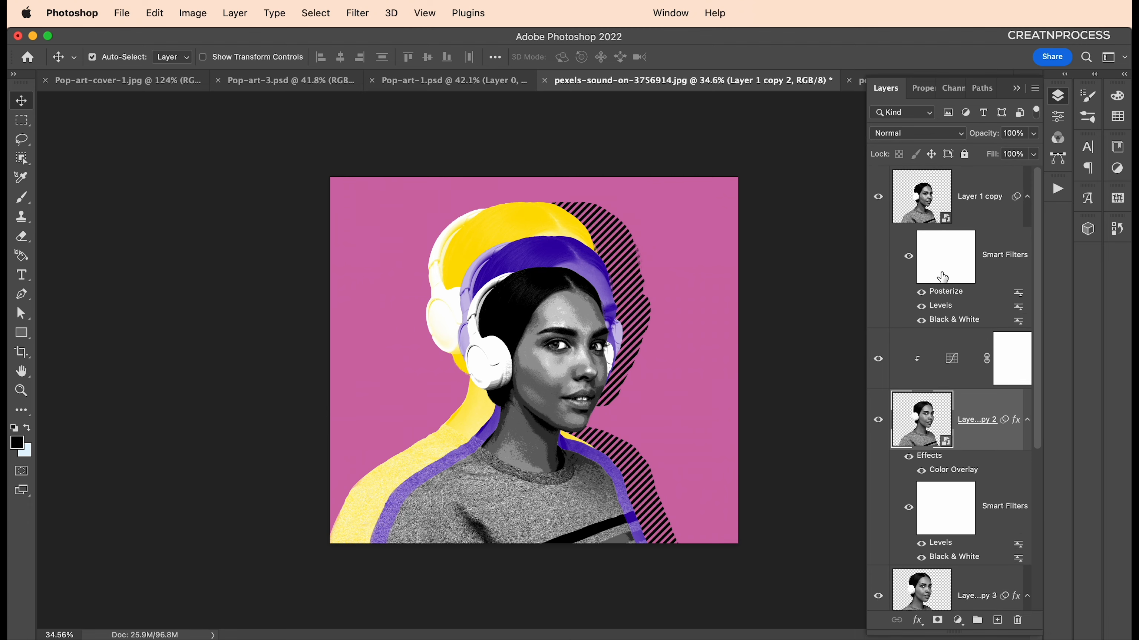
pyautogui.scroll(5, 539, 386)
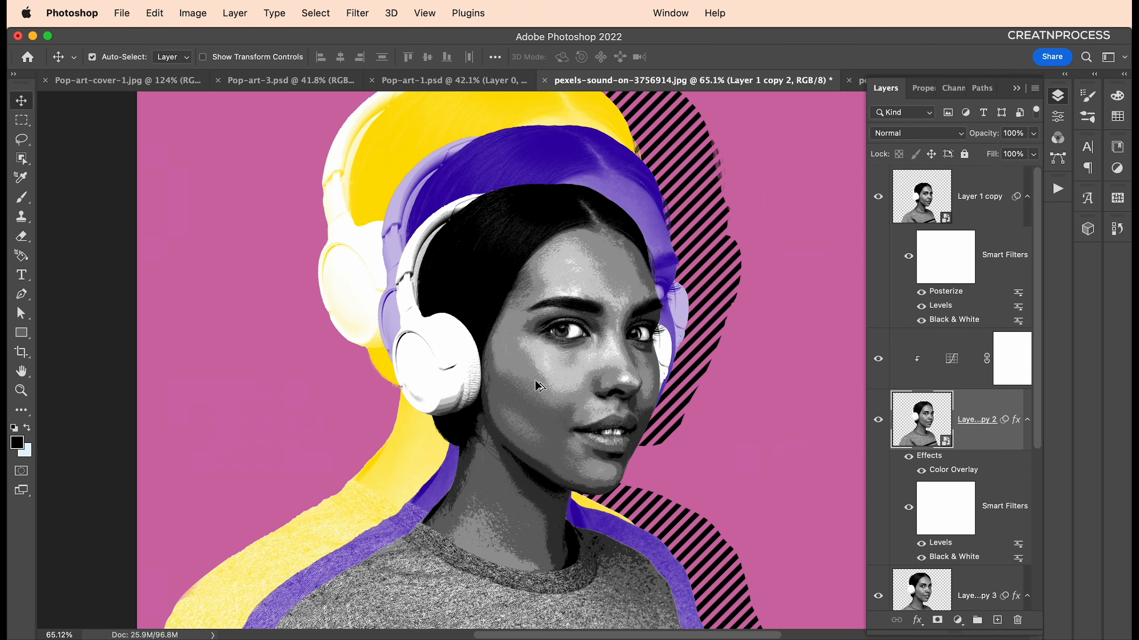
pyautogui.click(859, 81)
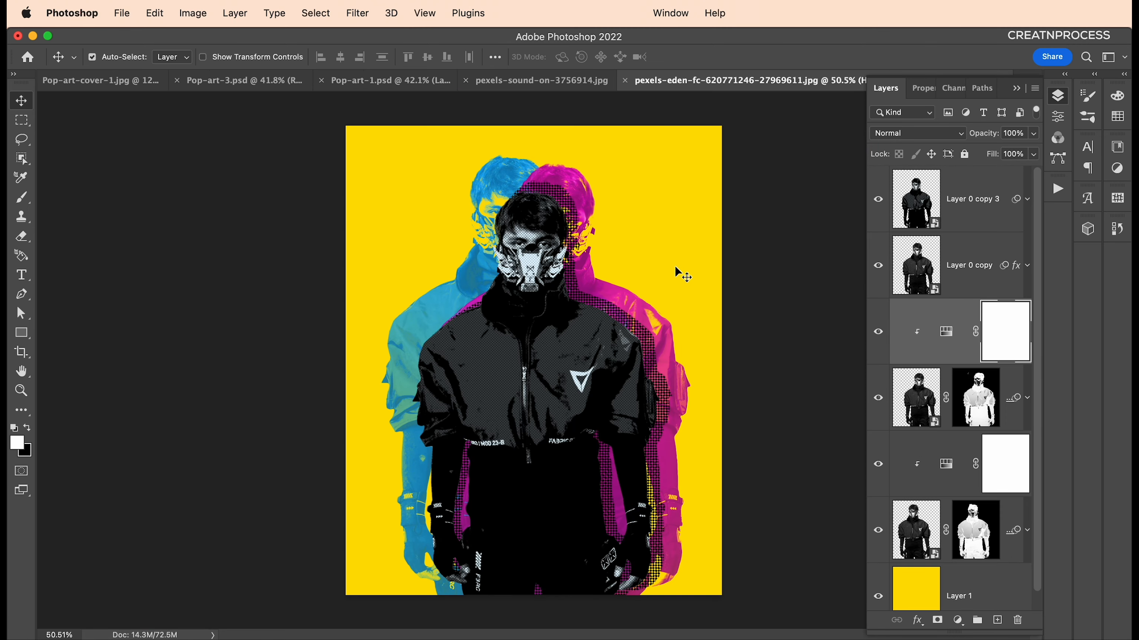
pyautogui.scroll(3, 561, 280)
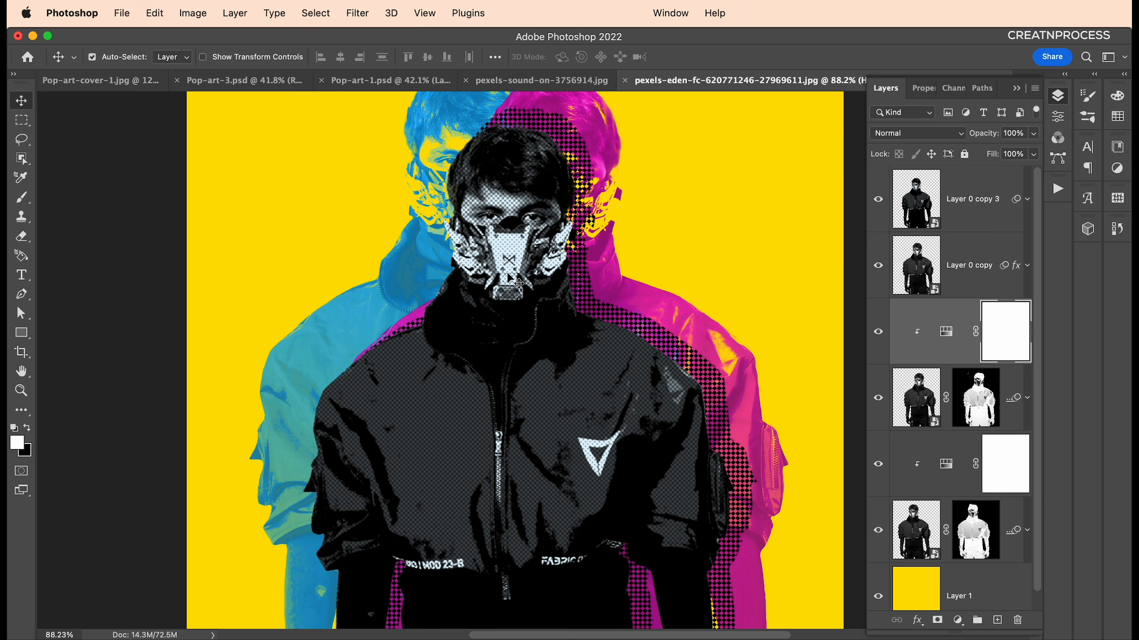
pyautogui.scroll(3, 471, 193)
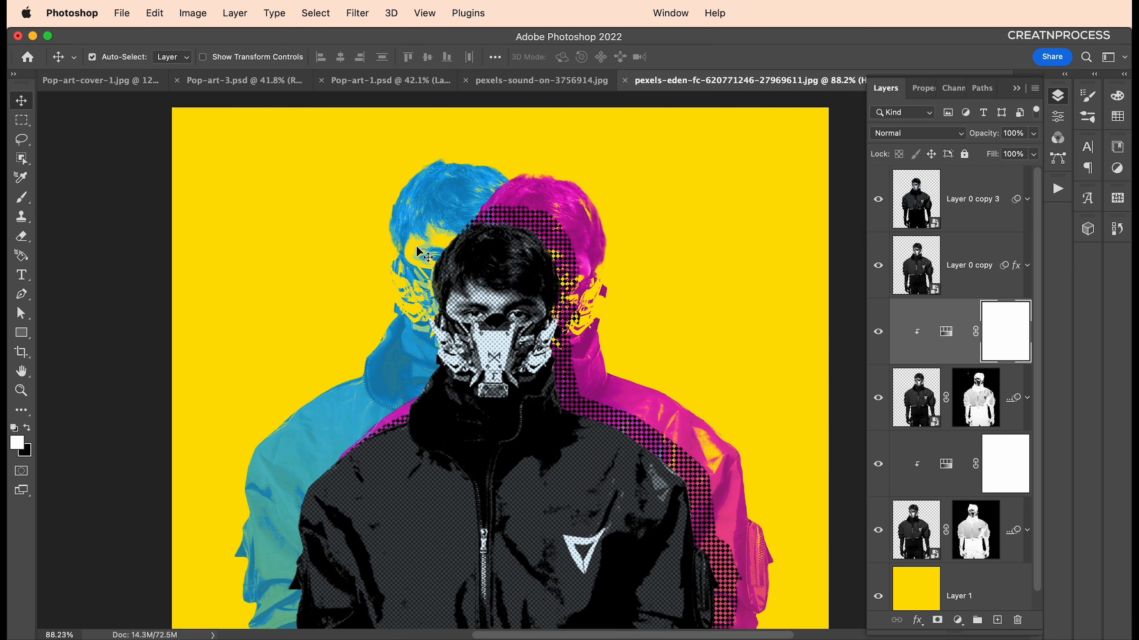
pyautogui.scroll(-10, 422, 276)
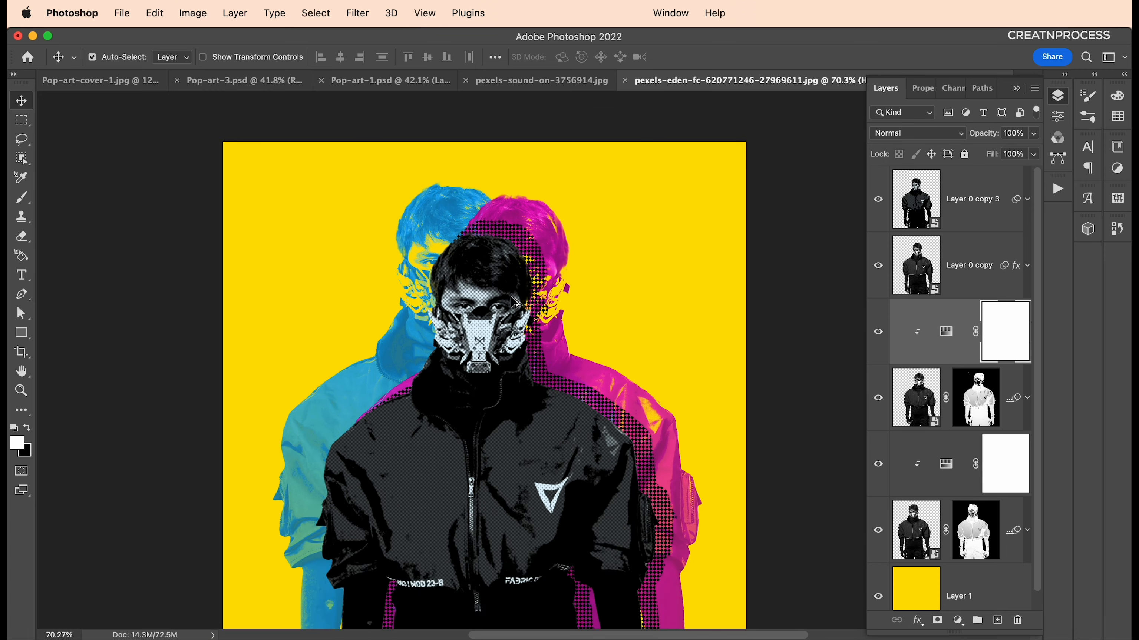
pyautogui.scroll(5, 595, 337)
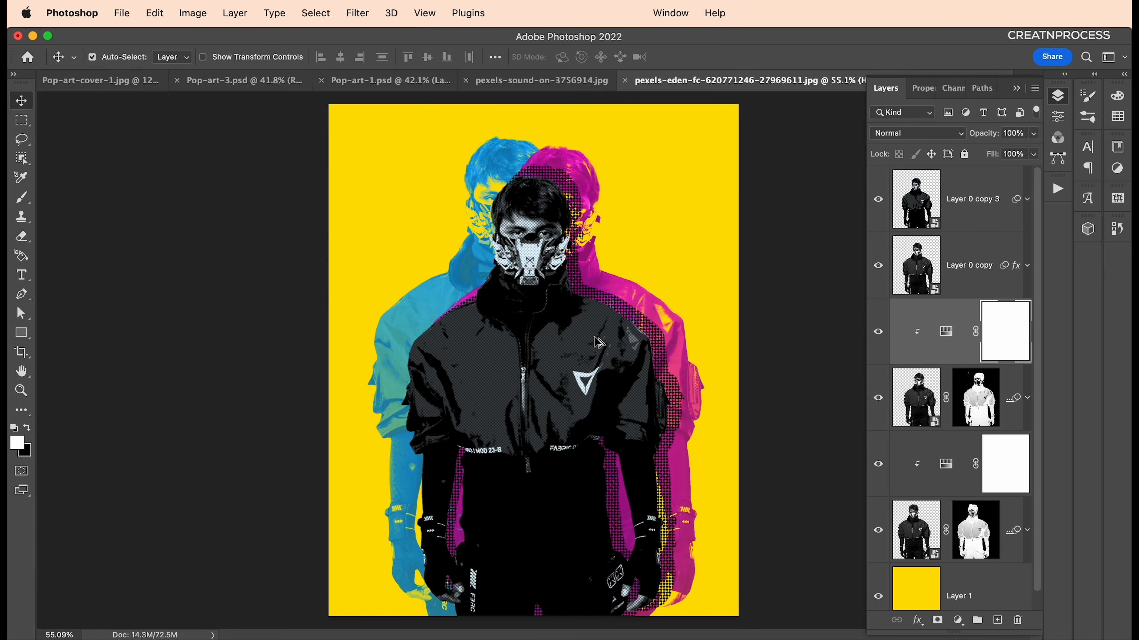
pyautogui.scroll(-1, 552, 312)
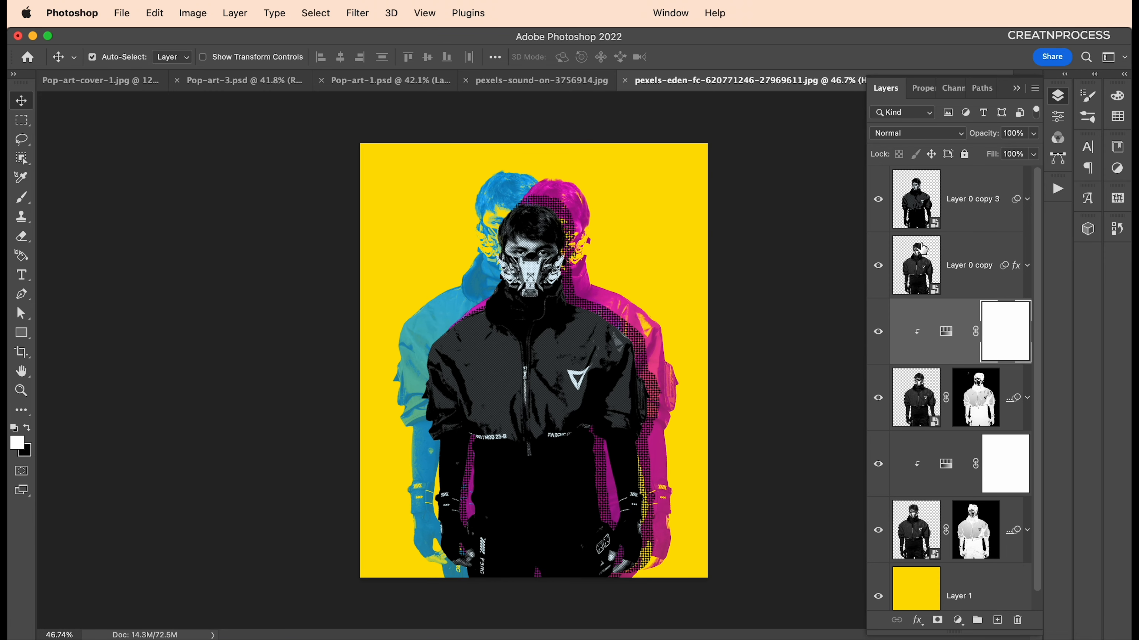